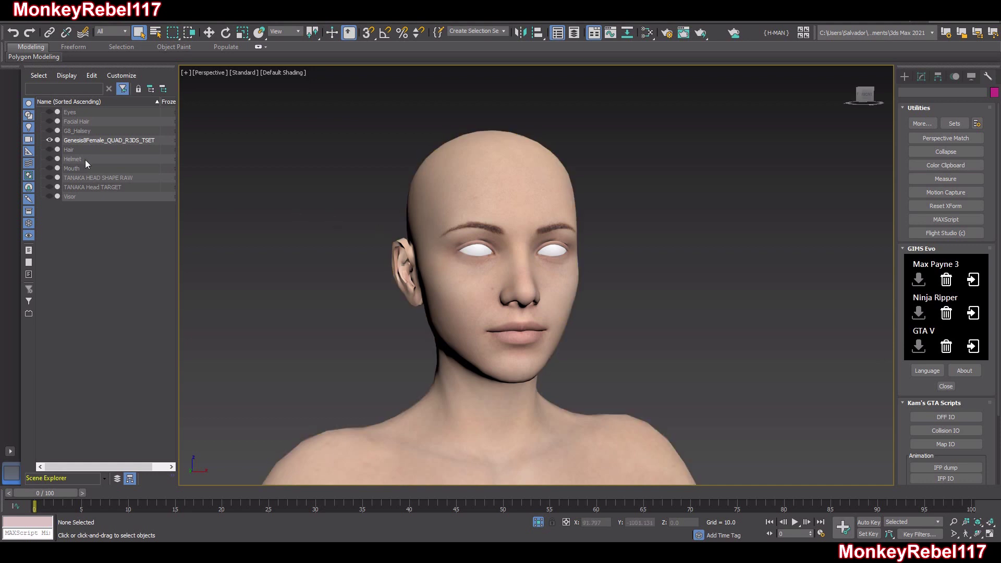
Hide Genesis8Female_QUAD_R3DS_TSET and show TANAKA Head TARGET in the scene.
{"action": "scroll", "coordinate": [441, 235], "scroll_direction": "down", "scroll_amount": 8}
{"action": "scroll", "coordinate": [443, 235], "scroll_direction": "up", "scroll_amount": 3}
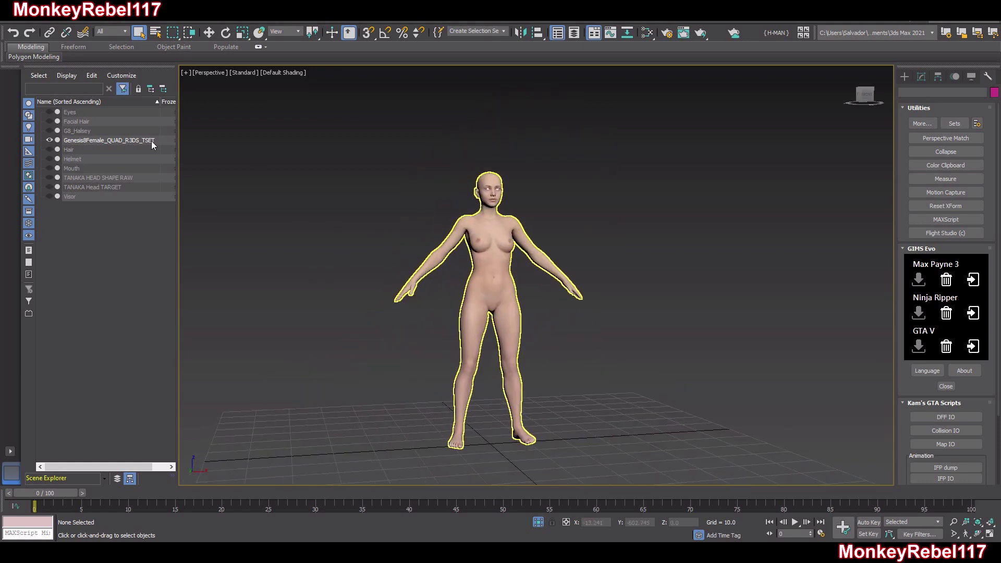
{"action": "left_click", "coordinate": [48, 141]}
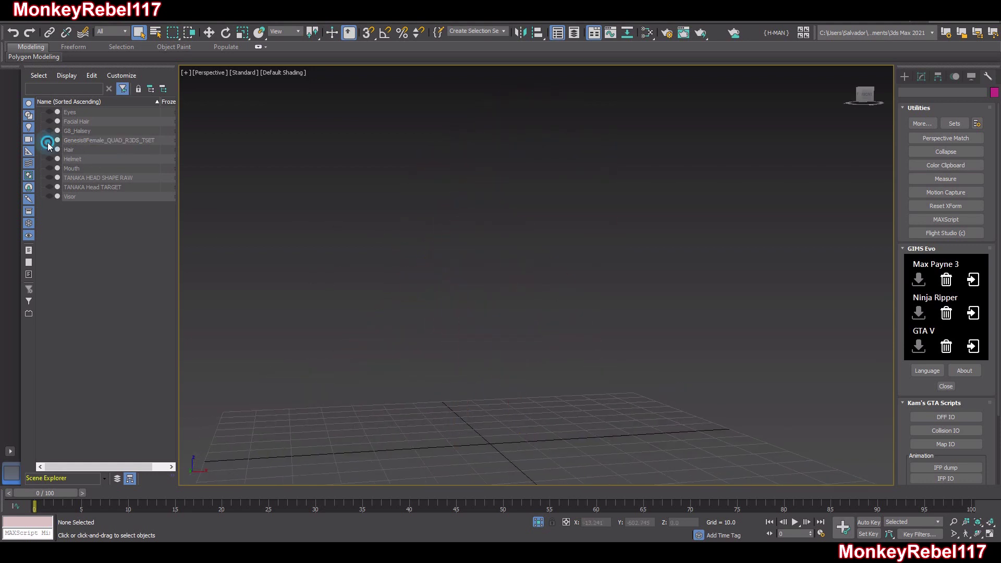
{"action": "left_click", "coordinate": [50, 187]}
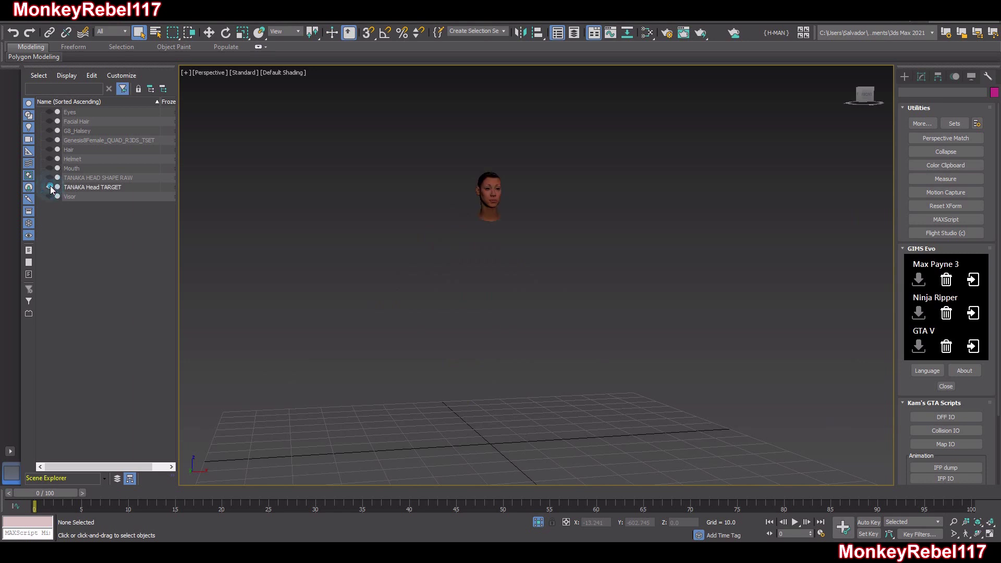
{"action": "scroll", "coordinate": [490, 187], "scroll_direction": "up", "scroll_amount": 10}
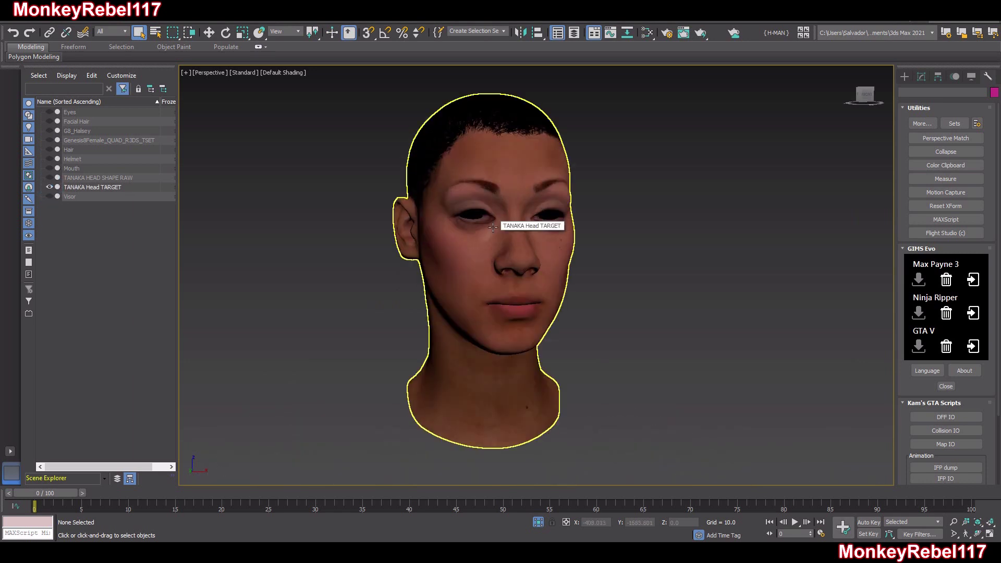
Show the Mouth, Hair, Facial Hair and Eyes objects on the head, keeping the Helmet hidden.
{"action": "left_click", "coordinate": [49, 180]}
{"action": "left_click", "coordinate": [49, 180]}
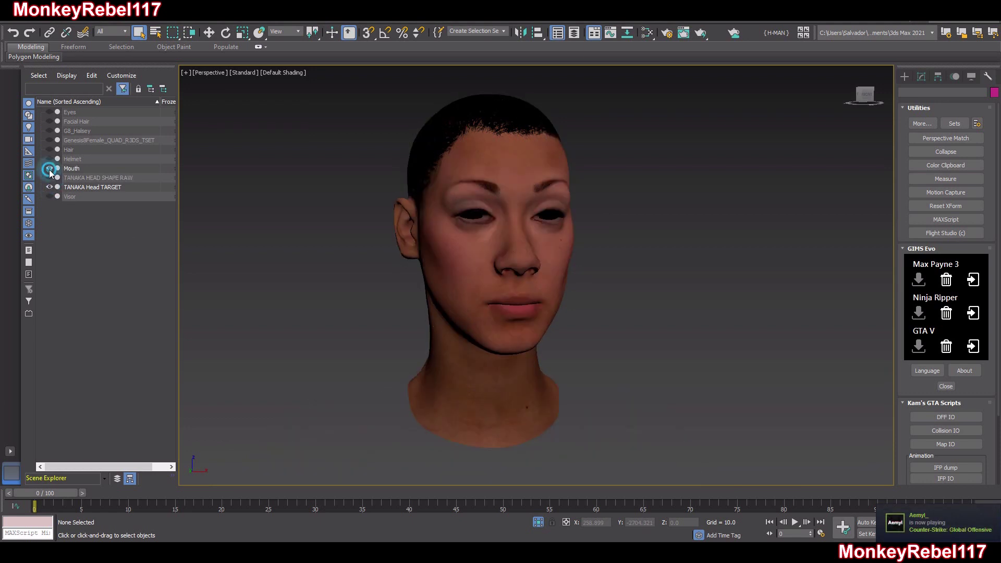
{"action": "left_click", "coordinate": [49, 159]}
{"action": "left_click", "coordinate": [49, 150]}
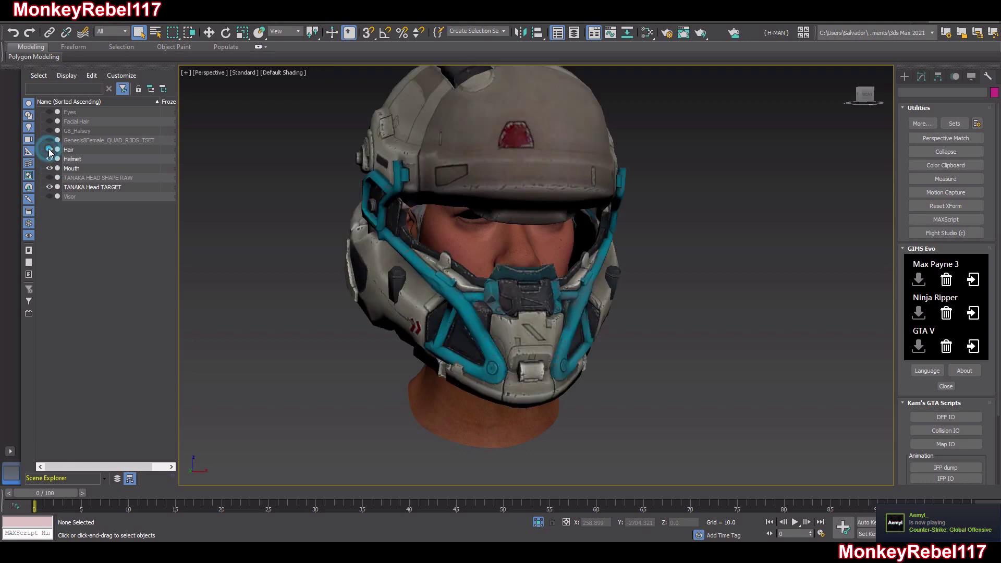
{"action": "left_click", "coordinate": [49, 121]}
{"action": "left_click", "coordinate": [49, 112]}
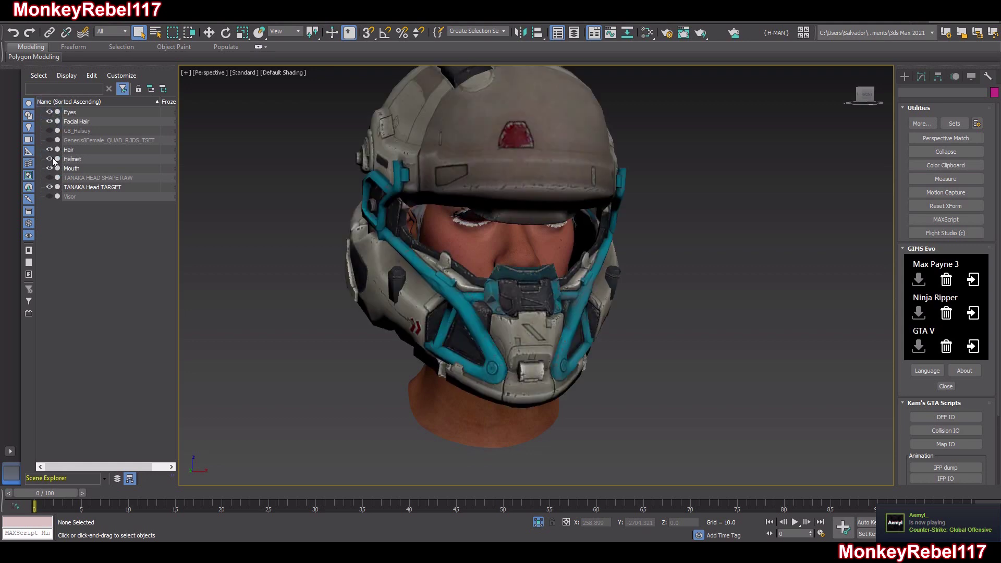
{"action": "left_click", "coordinate": [50, 159]}
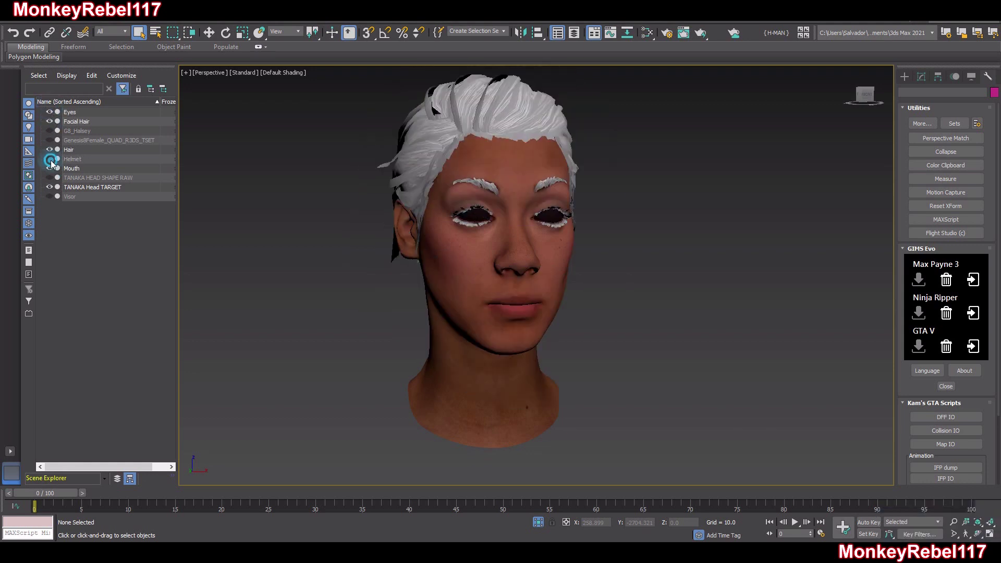
Inspect the mesh of TANAKA Head TARGET, and swap it for TANAKA HEAD SHAPE RAW by toggling their visibility.
{"action": "left_click", "coordinate": [465, 259]}
{"action": "middle_click_drag", "start_coordinate": [465, 259], "coordinate": [659, 279], "text": "alt"}
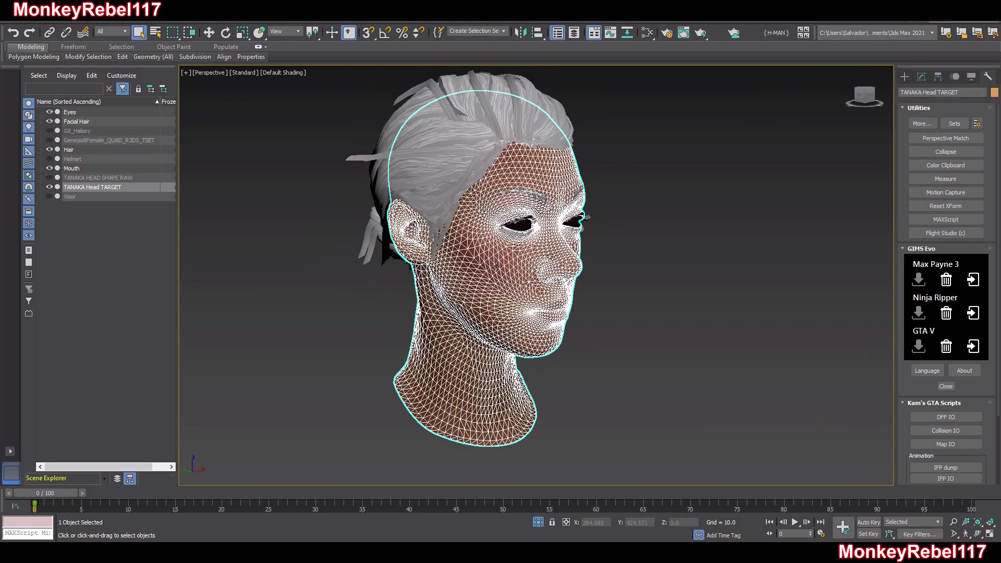
{"action": "left_click", "coordinate": [658, 278]}
{"action": "left_click", "coordinate": [549, 294]}
{"action": "left_click", "coordinate": [49, 187]}
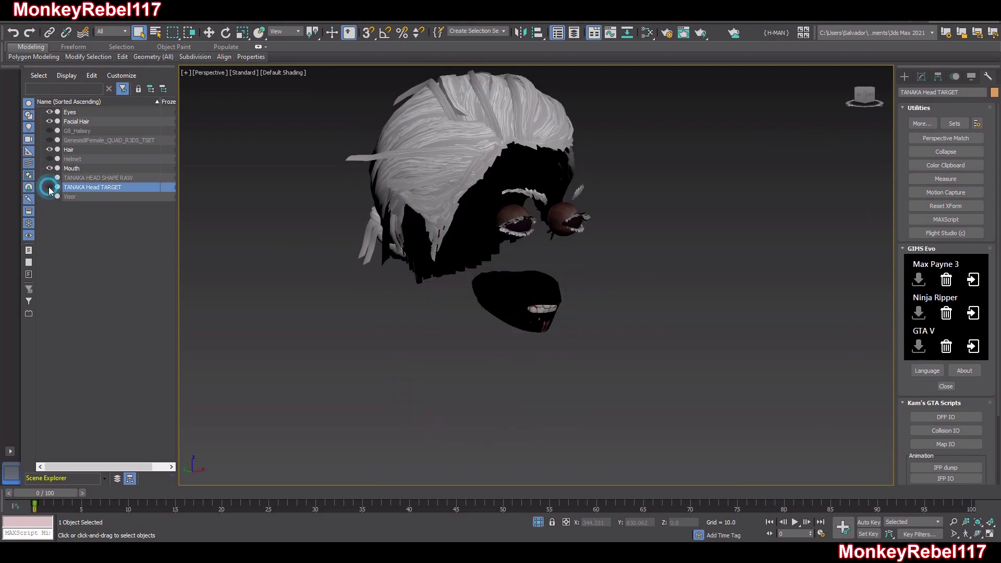
{"action": "left_click", "coordinate": [50, 178]}
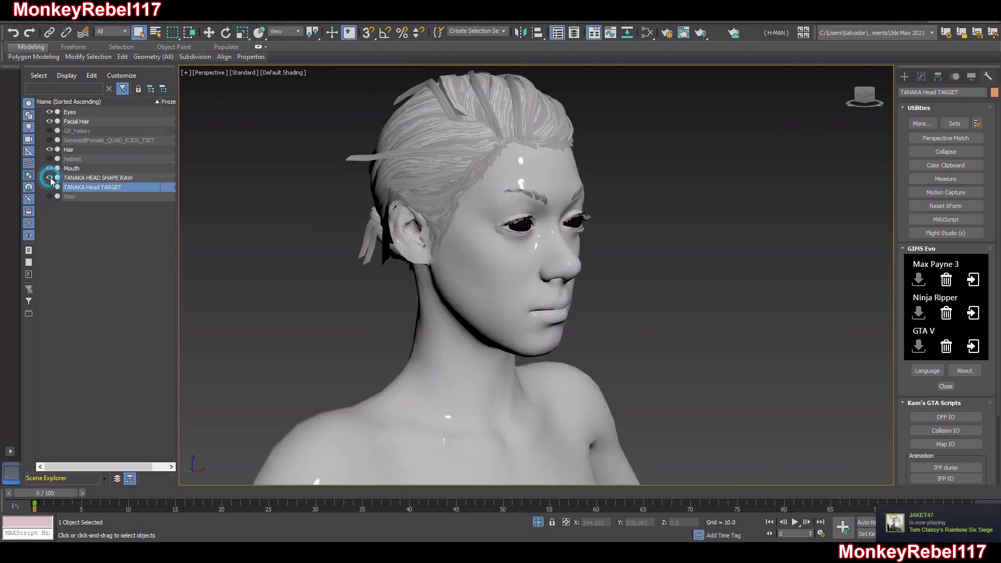
Examine the raw head's topology and the fit of the Facial Hair mesh around the eyes and brows.
{"action": "left_click", "coordinate": [540, 258]}
{"action": "middle_click_drag", "start_coordinate": [545, 257], "coordinate": [567, 253], "text": "alt"}
{"action": "scroll", "coordinate": [567, 252], "scroll_direction": "up", "scroll_amount": 6}
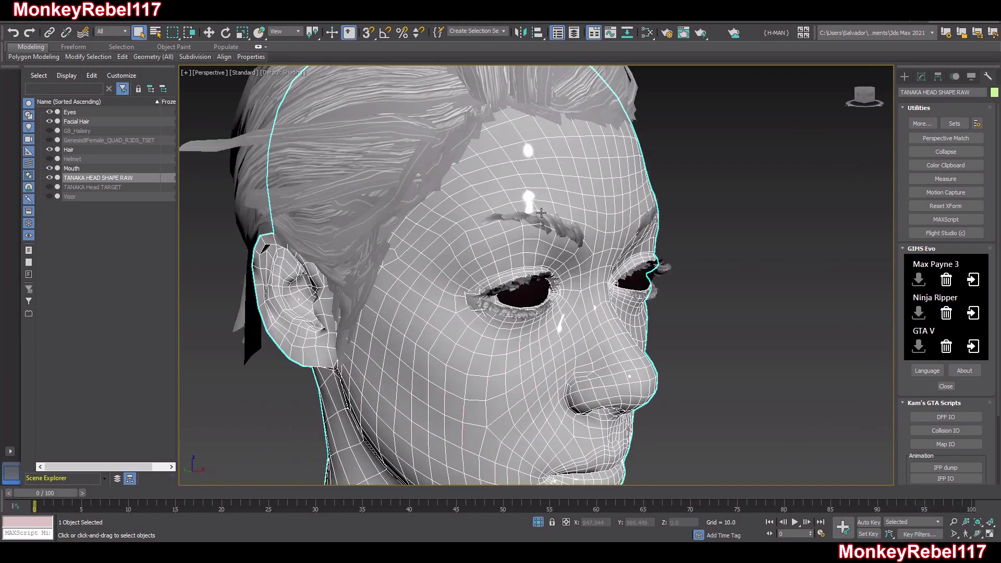
{"action": "left_click", "coordinate": [547, 224]}
{"action": "scroll", "coordinate": [567, 227], "scroll_direction": "up", "scroll_amount": 2}
{"action": "middle_click_drag", "start_coordinate": [566, 226], "coordinate": [587, 221], "text": "alt"}
{"action": "middle_click_drag", "start_coordinate": [514, 225], "coordinate": [458, 242], "text": "alt"}
{"action": "middle_click_drag", "start_coordinate": [593, 257], "coordinate": [572, 268]}
{"action": "scroll", "coordinate": [580, 254], "scroll_direction": "down", "scroll_amount": 5}
{"action": "scroll", "coordinate": [554, 261], "scroll_direction": "down", "scroll_amount": 3}
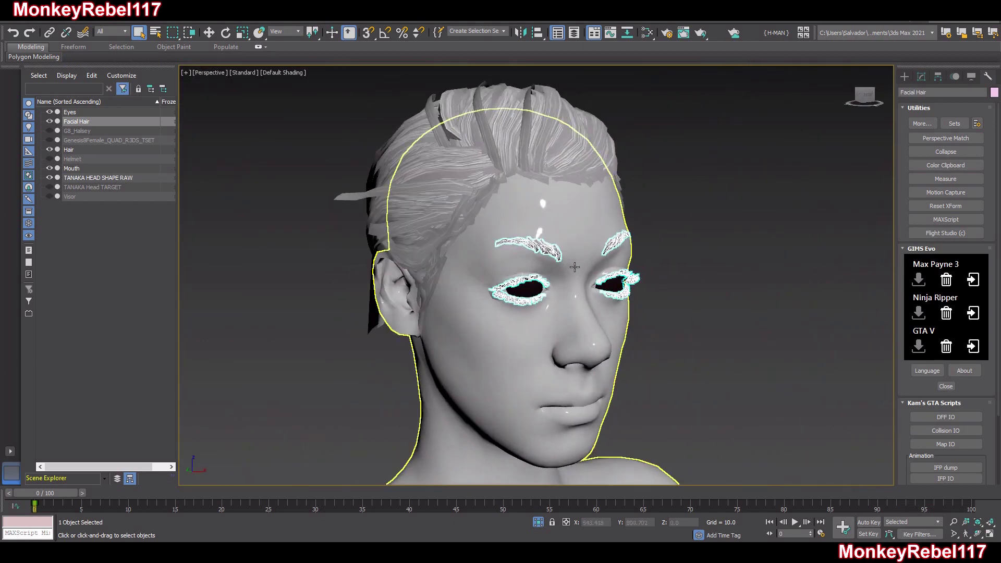
{"action": "scroll", "coordinate": [544, 299], "scroll_direction": "up", "scroll_amount": 4}
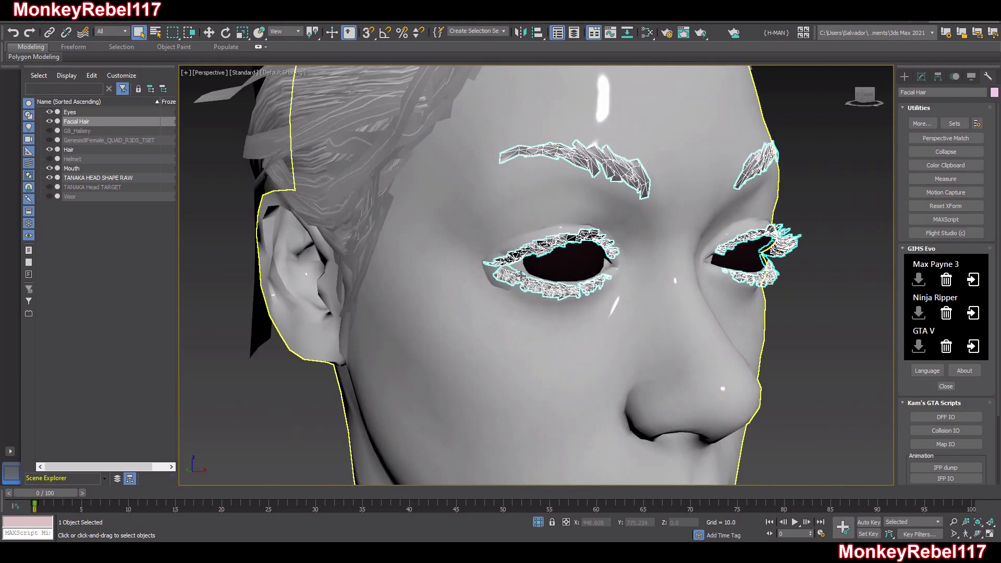
{"action": "scroll", "coordinate": [554, 344], "scroll_direction": "up", "scroll_amount": 3}
{"action": "scroll", "coordinate": [542, 344], "scroll_direction": "down", "scroll_amount": 4}
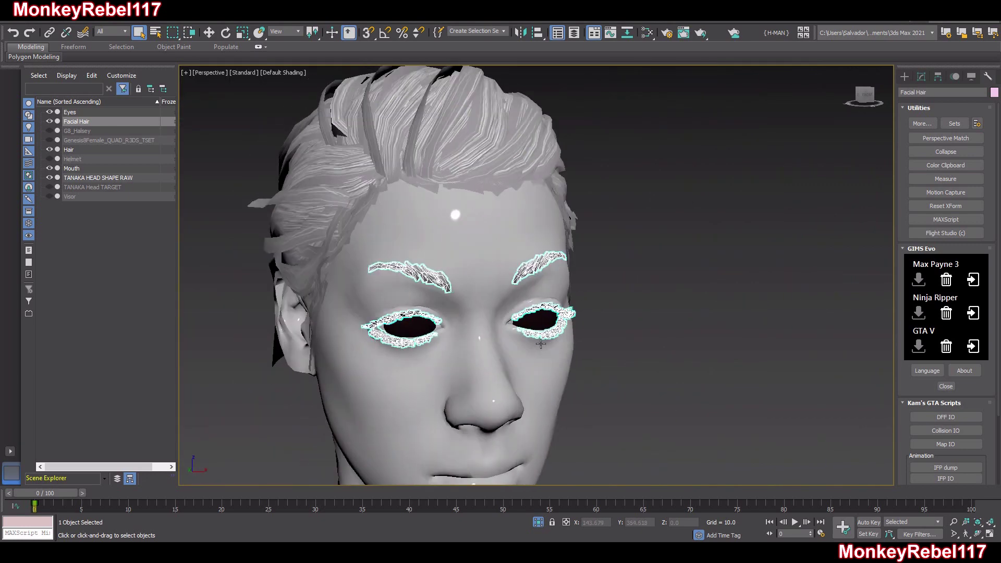
Select the eyelash elements around both eyes in the Facial Hair mesh.
{"action": "left_click", "coordinate": [921, 77]}
{"action": "left_click", "coordinate": [969, 230]}
{"action": "middle_click_drag", "start_coordinate": [521, 297], "coordinate": [560, 297], "text": "alt"}
{"action": "left_click_drag", "start_coordinate": [728, 369], "coordinate": [572, 261]}
{"action": "left_click_drag", "start_coordinate": [679, 394], "coordinate": [409, 258], "text": "ctrl"}
{"action": "middle_click_drag", "start_coordinate": [506, 302], "coordinate": [533, 290], "text": "alt"}
{"action": "left_click", "coordinate": [969, 229]}
Clone the Facial Hair object as an independent copy named Facial Hair EYEBROWS.
{"action": "right_click", "coordinate": [711, 302]}
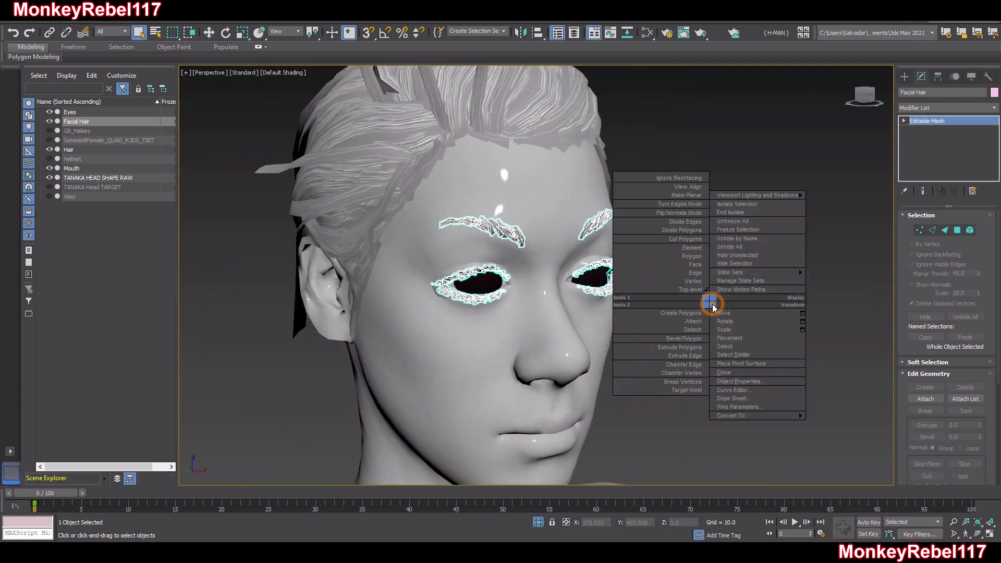
{"action": "left_click", "coordinate": [739, 366]}
{"action": "key", "text": "ctrl+v"}
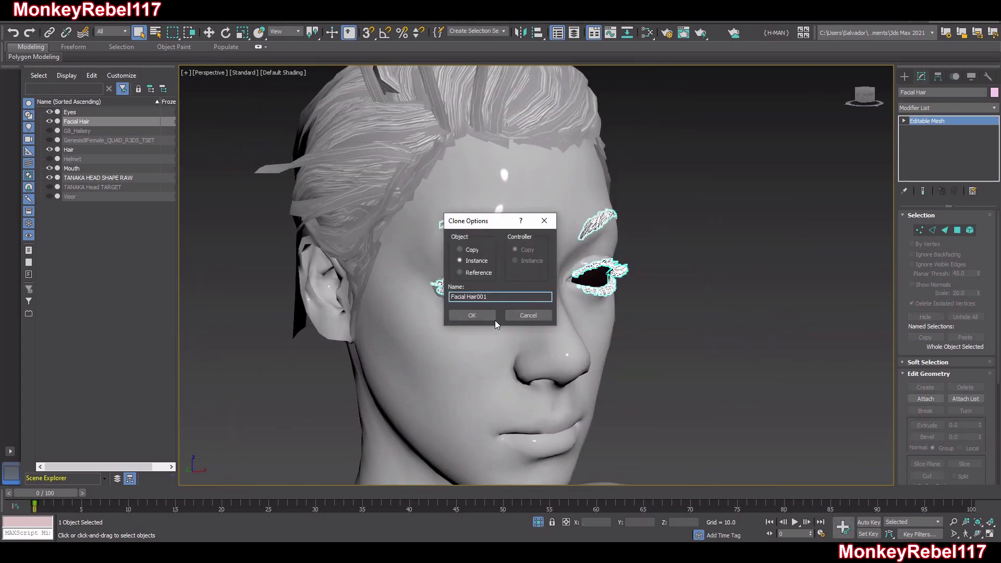
{"action": "left_click", "coordinate": [467, 251]}
{"action": "left_click_drag", "start_coordinate": [477, 296], "coordinate": [536, 300]}
{"action": "key", "text": "Return"}
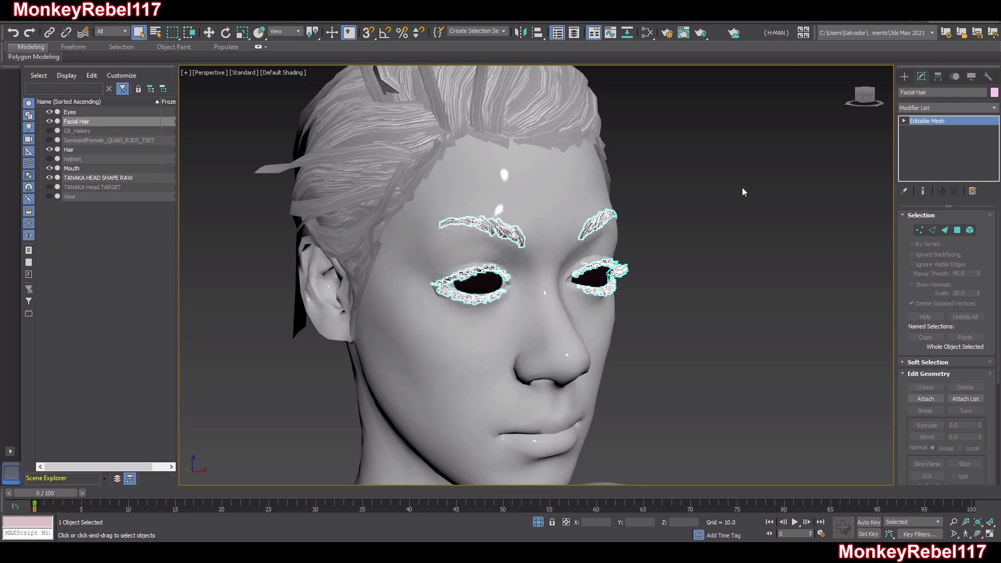
{"action": "left_click", "coordinate": [927, 92]}
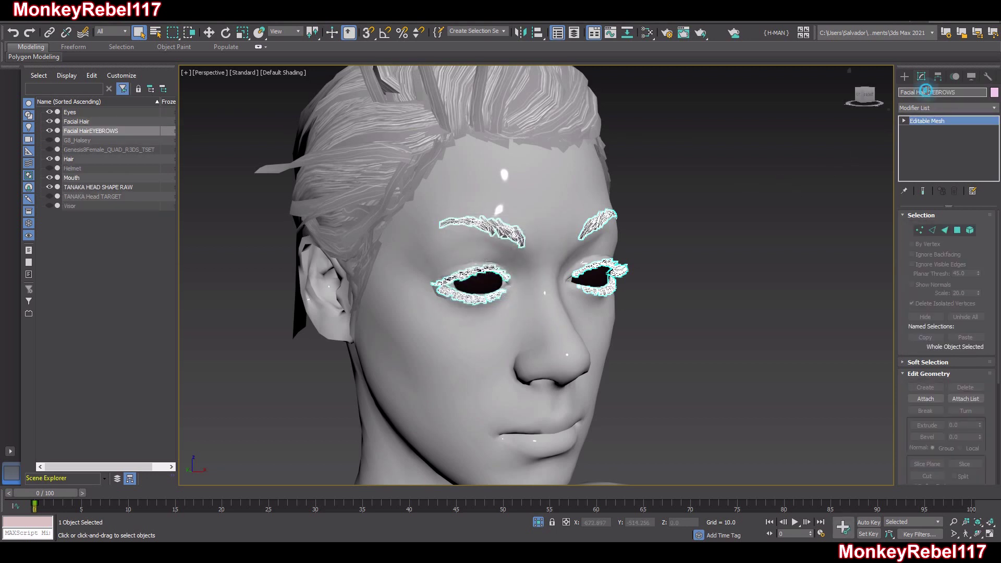
Delete the eyelash faces from the Facial Hair EYEBROWS copy.
{"action": "left_click", "coordinate": [961, 226]}
{"action": "middle_click_drag", "start_coordinate": [674, 318], "coordinate": [690, 323]}
{"action": "left_click", "coordinate": [690, 323]}
{"action": "left_click", "coordinate": [955, 232]}
Invert the eyelash face selection in the original Facial Hair mesh and delete the eyebrow faces.
{"action": "left_click", "coordinate": [636, 272]}
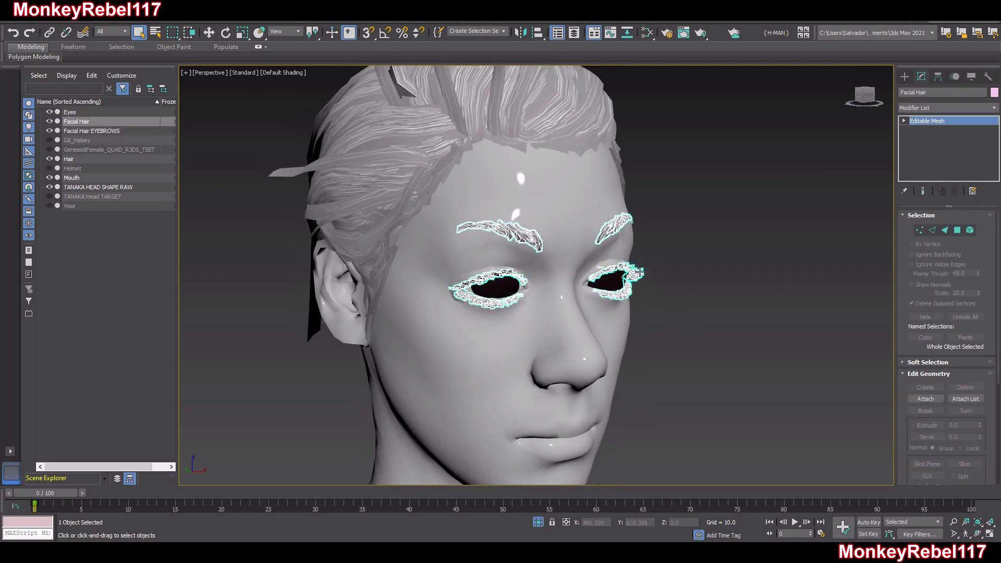
{"action": "left_click", "coordinate": [957, 232]}
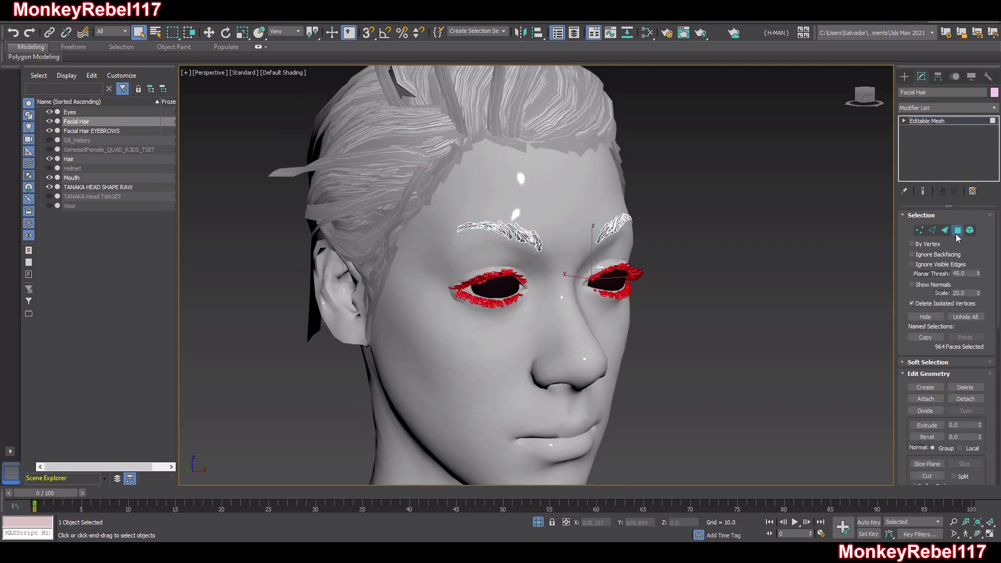
{"action": "key", "text": "ctrl+i"}
{"action": "key", "text": "ctrl+d"}
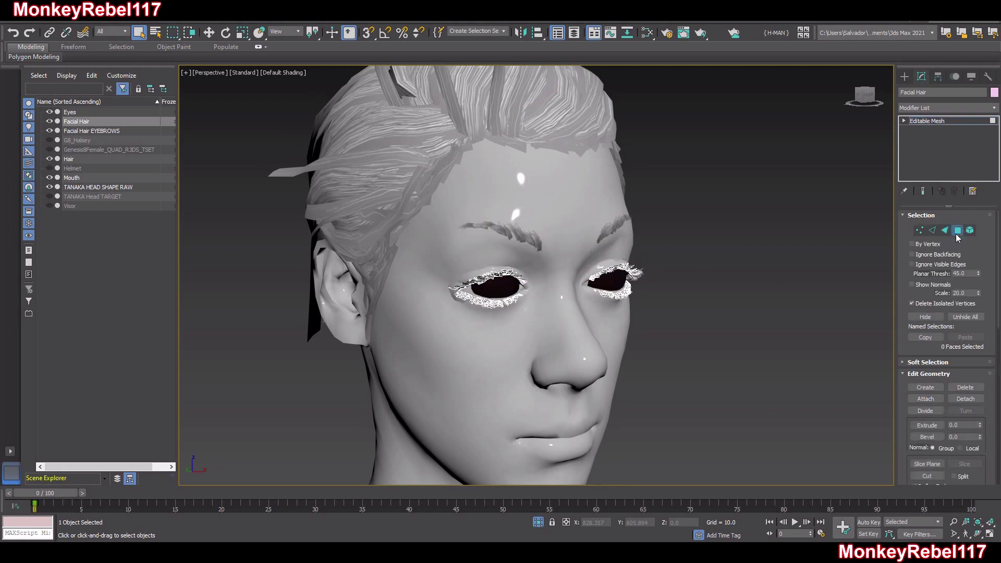
{"action": "left_click", "coordinate": [956, 234]}
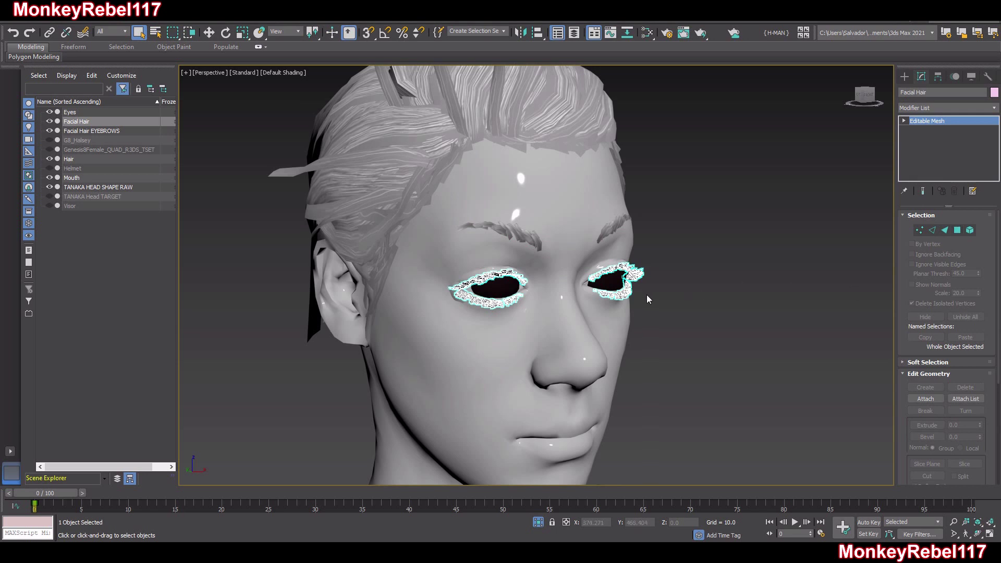
Rename the Facial Hair object to Facial Hair EYELASHES and hide it.
{"action": "middle_click_drag", "start_coordinate": [647, 295], "coordinate": [672, 290], "text": "alt"}
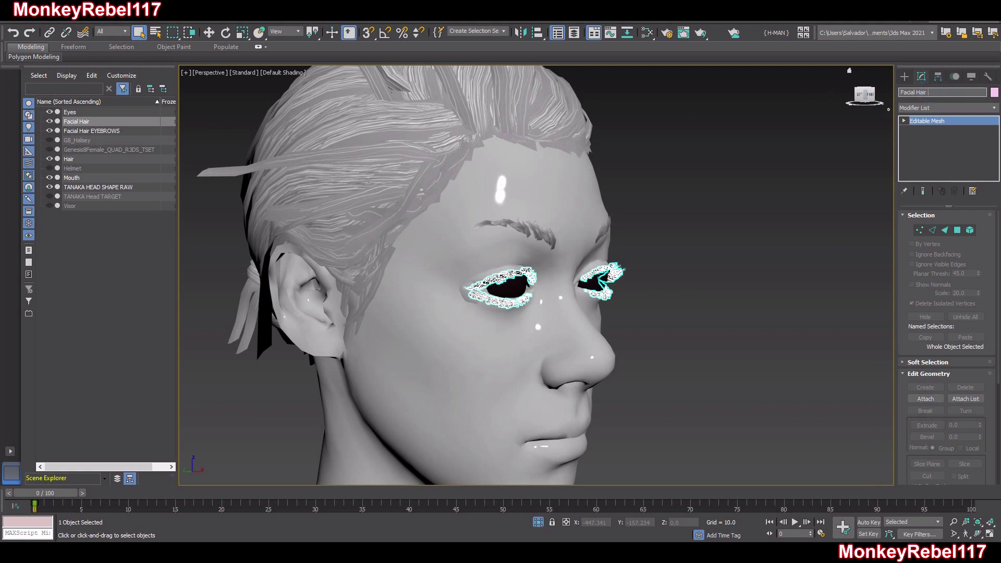
{"action": "type", "text": "SHE"}
{"action": "key", "text": "Return"}
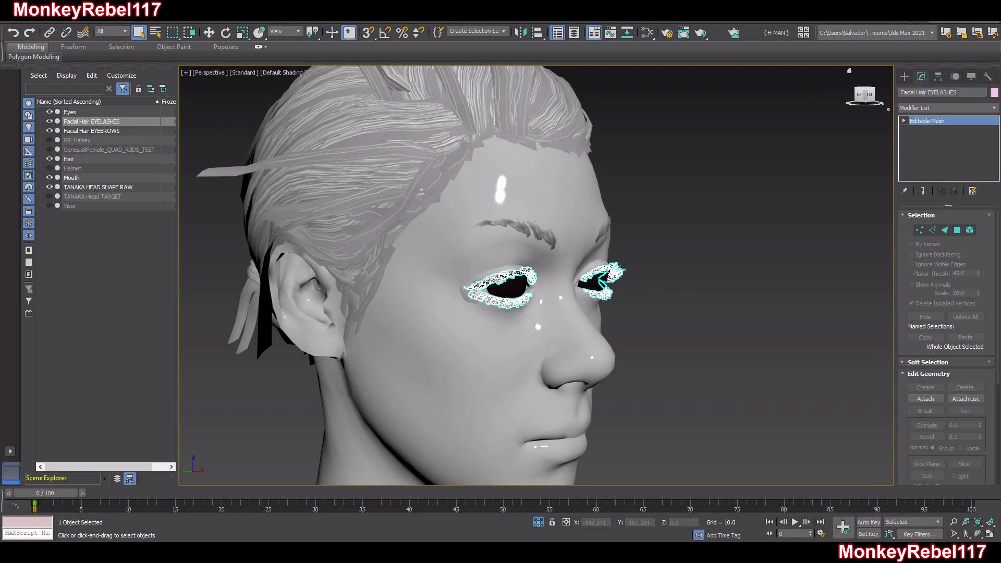
{"action": "left_click", "coordinate": [49, 120]}
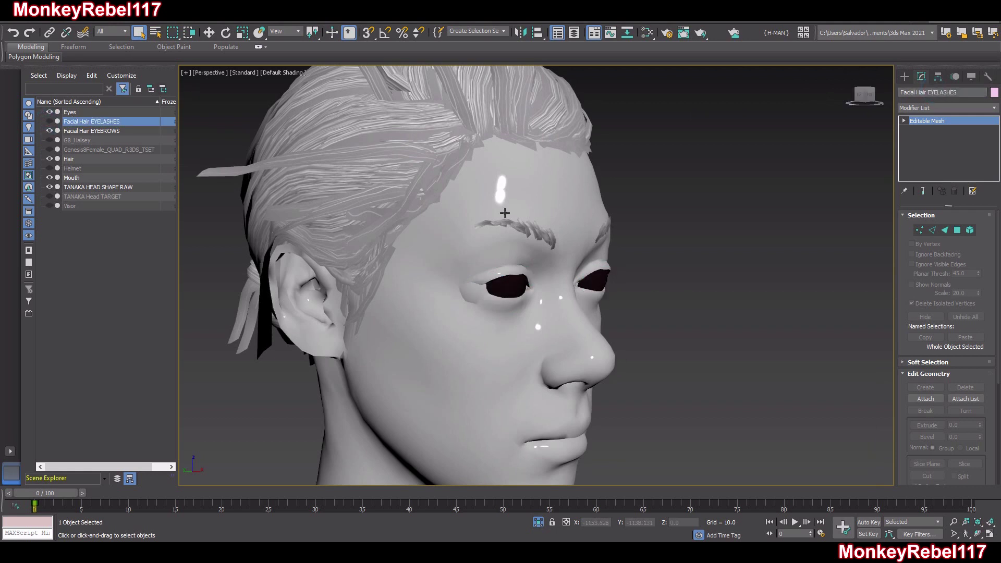
Make the raw head see-through and examine how the Eyes object sits within the eyelids.
{"action": "left_click", "coordinate": [470, 288]}
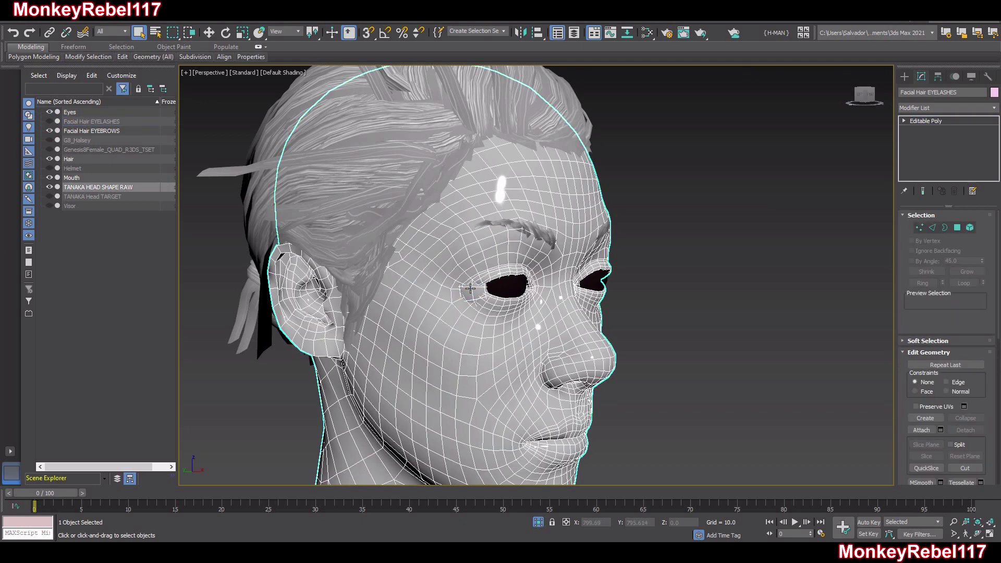
{"action": "scroll", "coordinate": [499, 284], "scroll_direction": "up", "scroll_amount": 5}
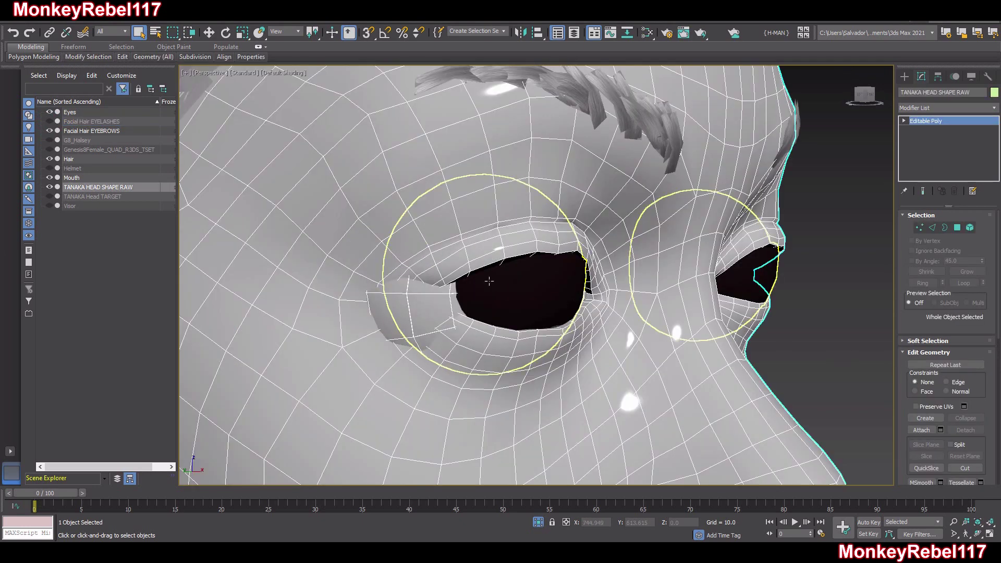
{"action": "middle_click_drag", "start_coordinate": [406, 234], "coordinate": [527, 263]}
{"action": "key", "text": "alt+x"}
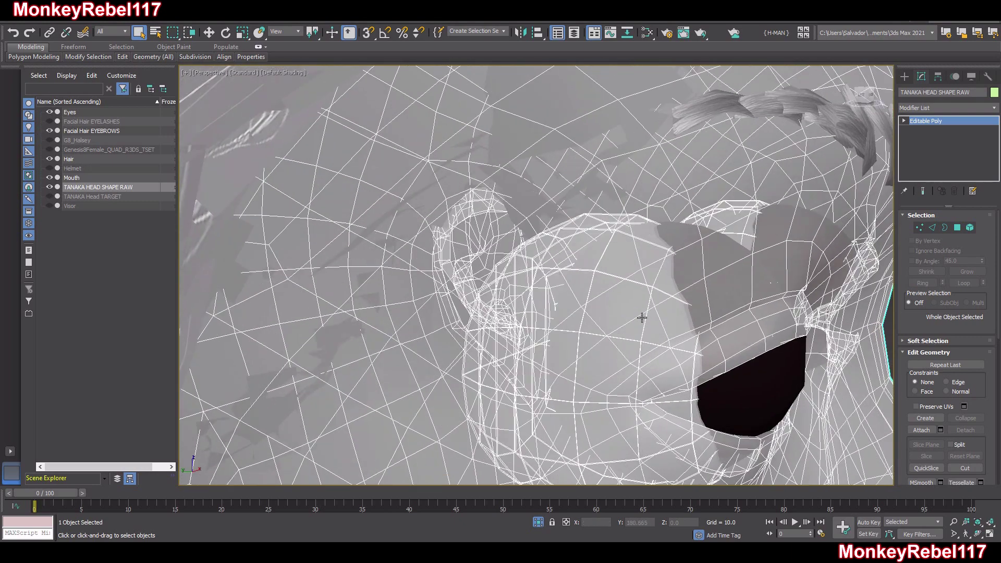
{"action": "left_click", "coordinate": [717, 392]}
{"action": "middle_click_drag", "start_coordinate": [717, 393], "coordinate": [677, 298], "text": "alt"}
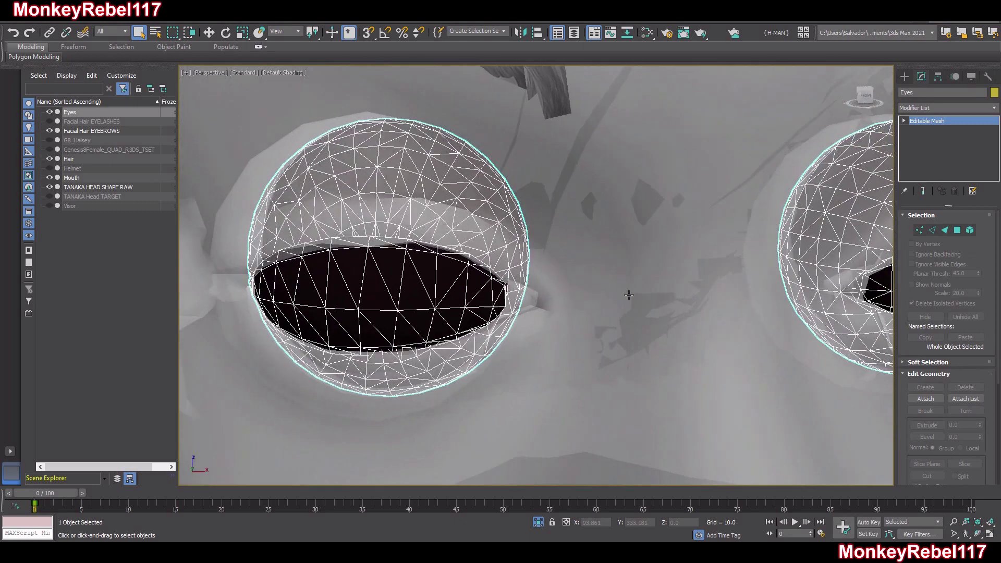
{"action": "scroll", "coordinate": [750, 302], "scroll_direction": "up", "scroll_amount": 6}
{"action": "middle_click_drag", "start_coordinate": [750, 302], "coordinate": [607, 313], "text": "alt"}
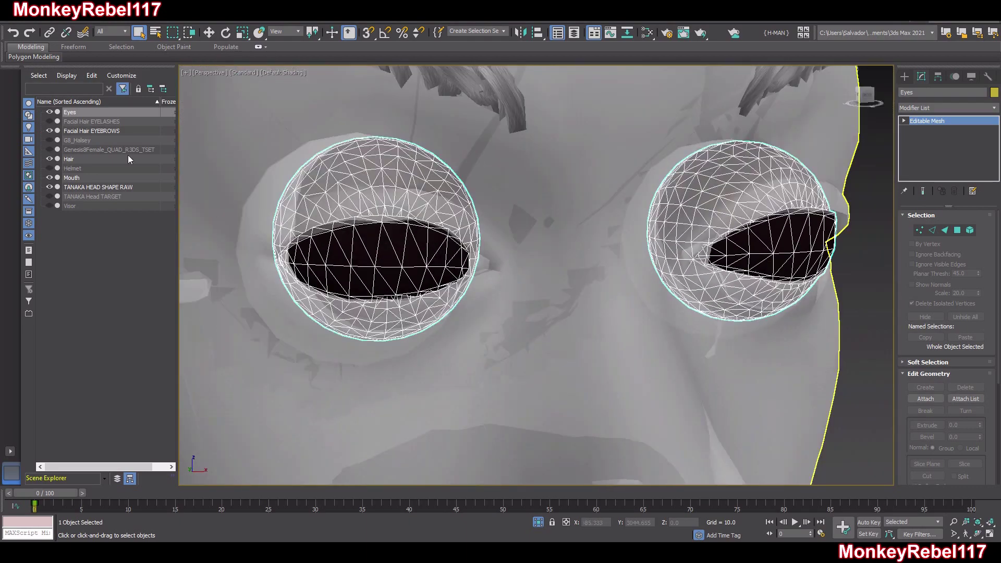
Hide the Eyes object and select TANAKA HEAD SHAPE RAW to inspect the eyelid geometry.
{"action": "left_click", "coordinate": [49, 112]}
{"action": "left_click", "coordinate": [484, 253]}
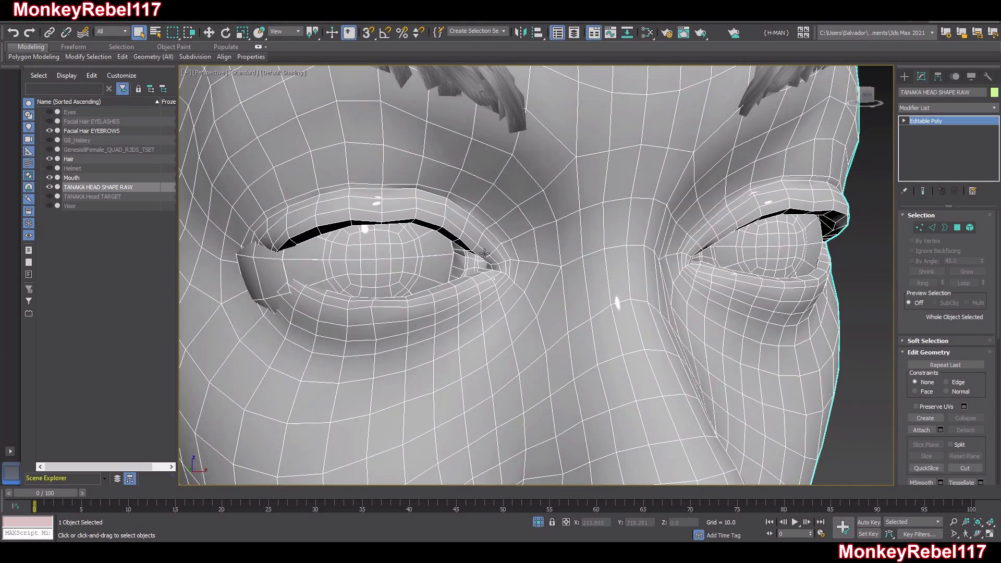
{"action": "middle_click_drag", "start_coordinate": [484, 253], "coordinate": [521, 255], "text": "alt"}
{"action": "scroll", "coordinate": [405, 245], "scroll_direction": "up", "scroll_amount": 3}
{"action": "scroll", "coordinate": [404, 246], "scroll_direction": "down", "scroll_amount": 3}
{"action": "middle_click_drag", "start_coordinate": [404, 245], "coordinate": [497, 270], "text": "alt"}
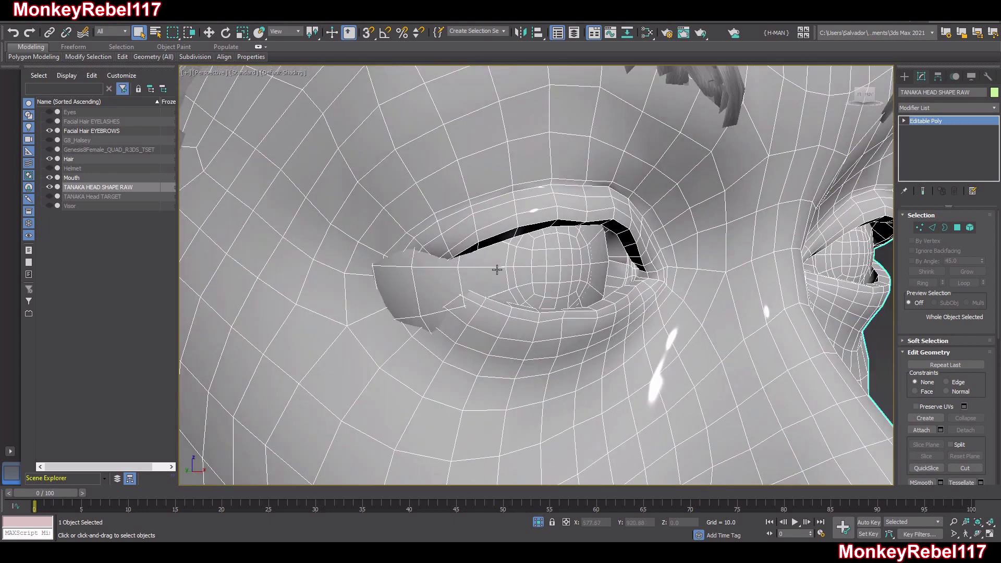
Examine the raw head's upper eyelid vertices and the full body from the side, and clear the selection.
{"action": "left_click", "coordinate": [918, 228]}
{"action": "left_click", "coordinate": [584, 220]}
{"action": "mouse_move", "coordinate": [584, 220]}
{"action": "middle_mouse_down", "text": "alt"}
{"action": "mouse_move", "coordinate": [538, 206]}
{"action": "mouse_move", "coordinate": [596, 213]}
{"action": "mouse_move", "coordinate": [668, 201]}
{"action": "mouse_move", "coordinate": [615, 197]}
{"action": "mouse_move", "coordinate": [613, 231]}
{"action": "mouse_move", "coordinate": [581, 220]}
{"action": "middle_mouse_up", "text": "alt"}
{"action": "scroll", "coordinate": [584, 210], "scroll_direction": "up", "scroll_amount": 1}
{"action": "scroll", "coordinate": [583, 207], "scroll_direction": "up", "scroll_amount": 2}
{"action": "scroll", "coordinate": [613, 231], "scroll_direction": "down", "scroll_amount": 8}
{"action": "middle_click_drag", "start_coordinate": [570, 277], "coordinate": [642, 280], "text": "alt"}
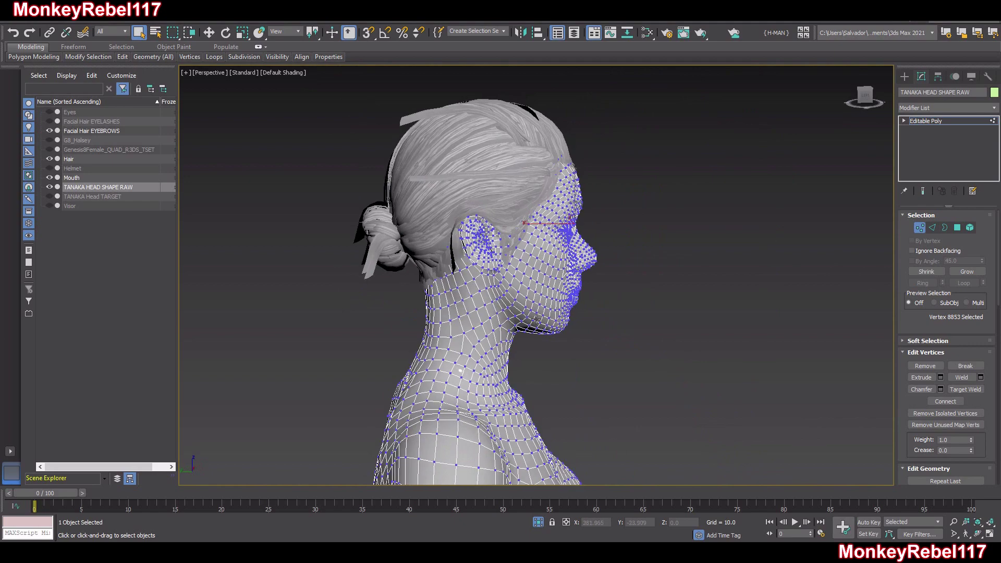
{"action": "scroll", "coordinate": [557, 334], "scroll_direction": "down", "scroll_amount": 8}
{"action": "middle_click_drag", "start_coordinate": [557, 365], "coordinate": [509, 243]}
{"action": "left_click", "coordinate": [916, 228]}
{"action": "left_click", "coordinate": [702, 217]}
{"action": "scroll", "coordinate": [528, 243], "scroll_direction": "up", "scroll_amount": 1}
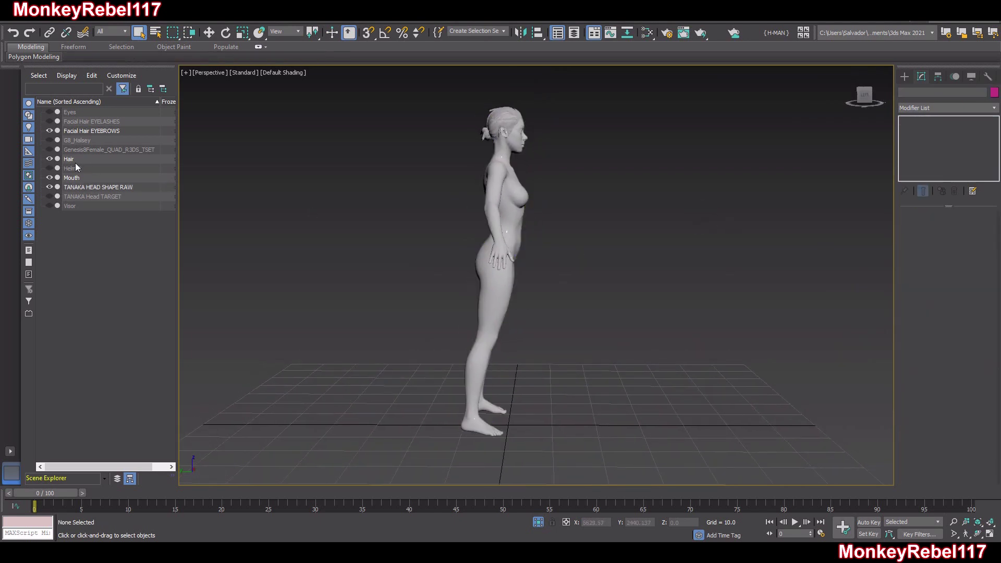
Show Genesis8Female_QUAD_R3DS_TSET beside the raw TANAKA figure to compare the bodies, then hide it and inspect the raw figure's mesh.
{"action": "left_click", "coordinate": [50, 150]}
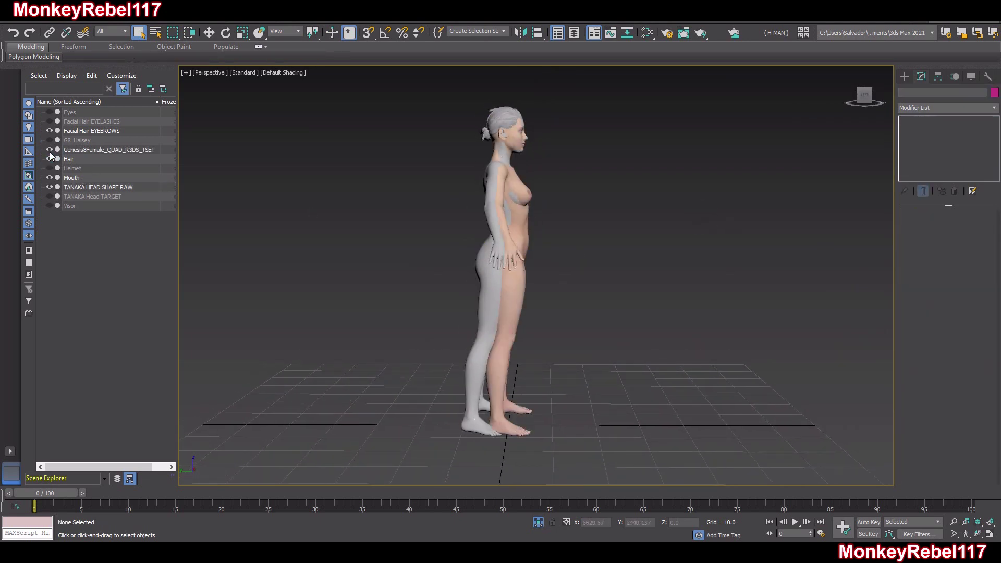
{"action": "left_click", "coordinate": [78, 150]}
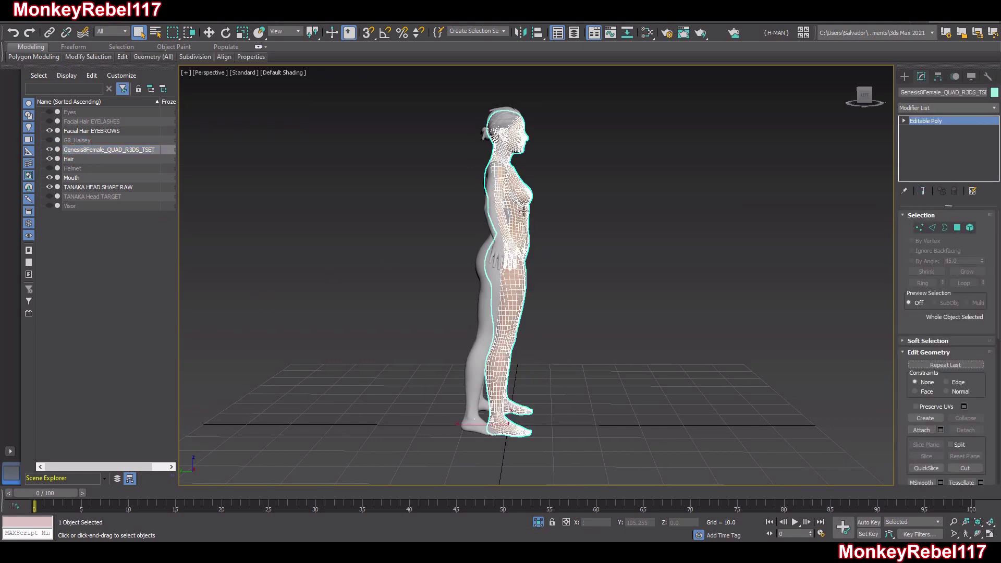
{"action": "middle_click_drag", "start_coordinate": [523, 207], "coordinate": [529, 209], "text": "alt"}
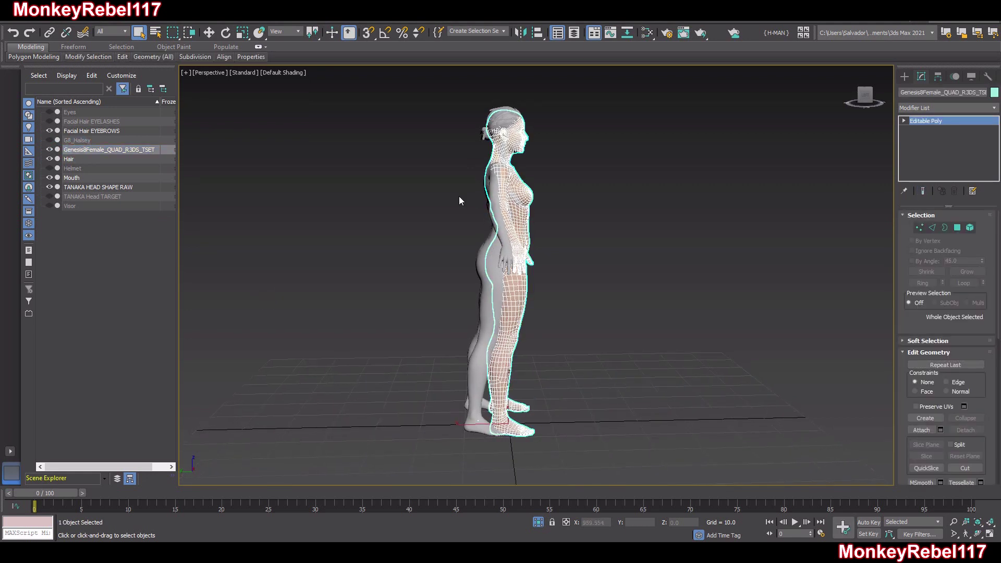
{"action": "left_click", "coordinate": [51, 149]}
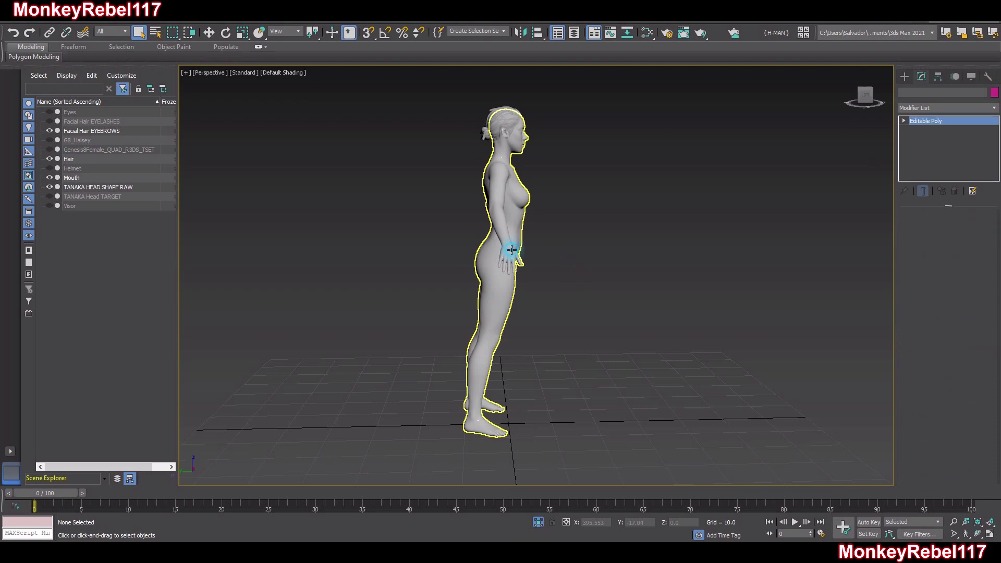
{"action": "left_click", "coordinate": [520, 249]}
{"action": "middle_click_drag", "start_coordinate": [520, 249], "coordinate": [549, 253], "text": "alt"}
{"action": "scroll", "coordinate": [505, 249], "scroll_direction": "up", "scroll_amount": 3}
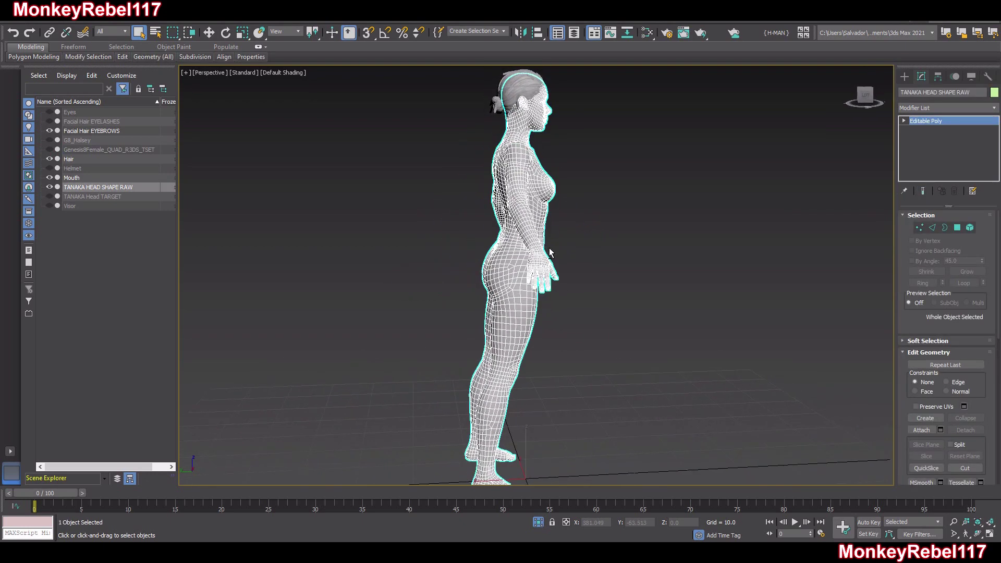
Hide TANAKA HEAD SHAPE RAW, and show and select Genesis8Female_QUAD_R3DS_TSET.
{"action": "left_click", "coordinate": [49, 187]}
{"action": "left_click", "coordinate": [50, 149]}
{"action": "left_click", "coordinate": [85, 149]}
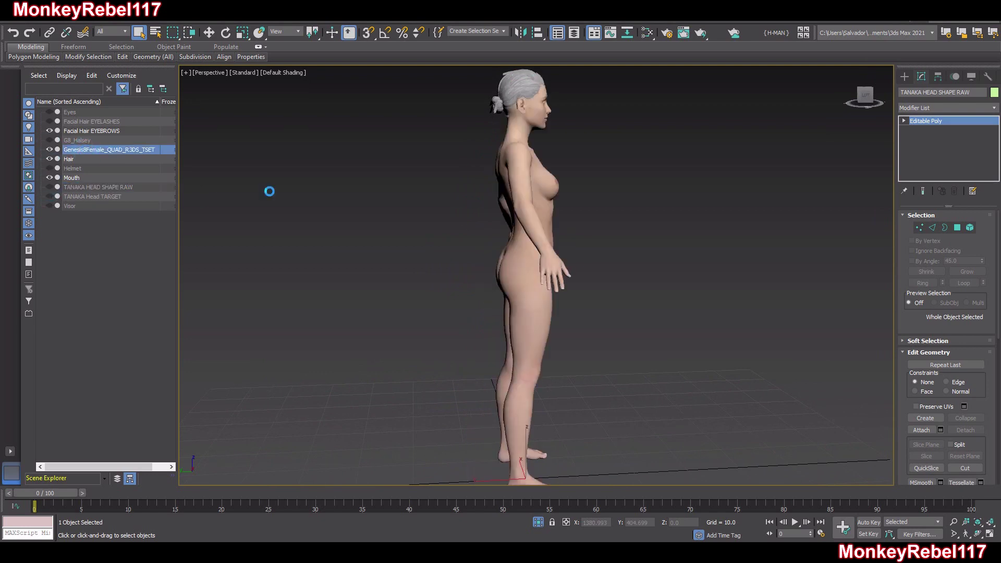
{"action": "middle_click_drag", "start_coordinate": [585, 210], "coordinate": [525, 215], "text": "alt"}
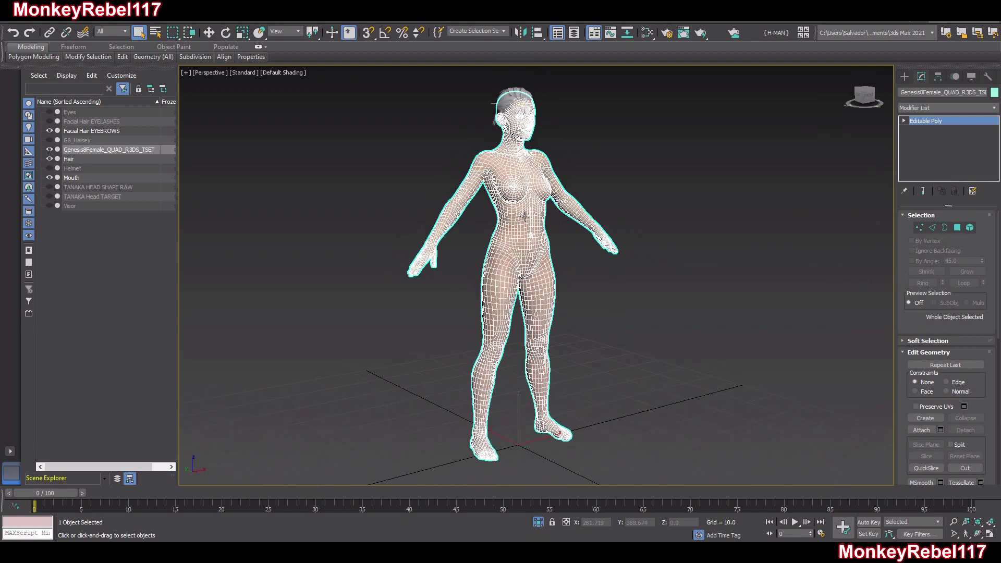
Clone the Genesis 8 female body as a copy named Genesis8Female_QUAD_MASTER.
{"action": "right_click", "coordinate": [632, 199]}
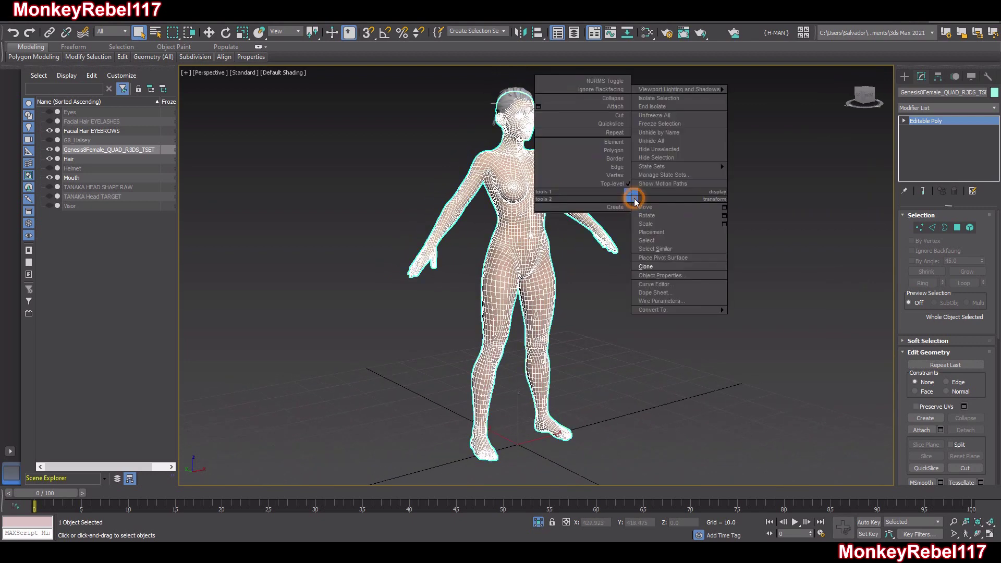
{"action": "left_click", "coordinate": [658, 267]}
{"action": "left_click", "coordinate": [516, 297]}
{"action": "left_click_drag", "start_coordinate": [511, 297], "coordinate": [678, 318]}
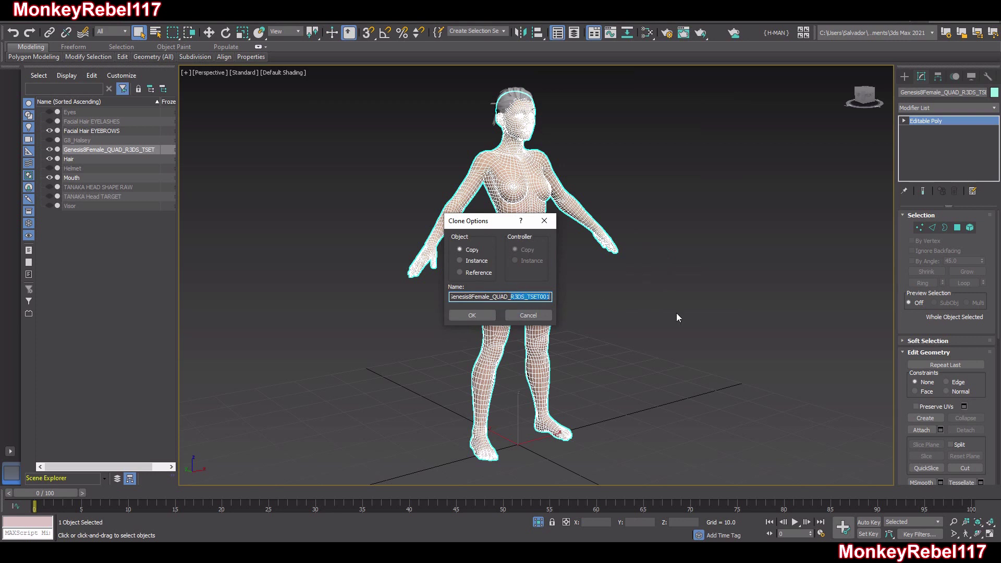
{"action": "type", "text": "MASTE"}
{"action": "key", "text": "Return"}
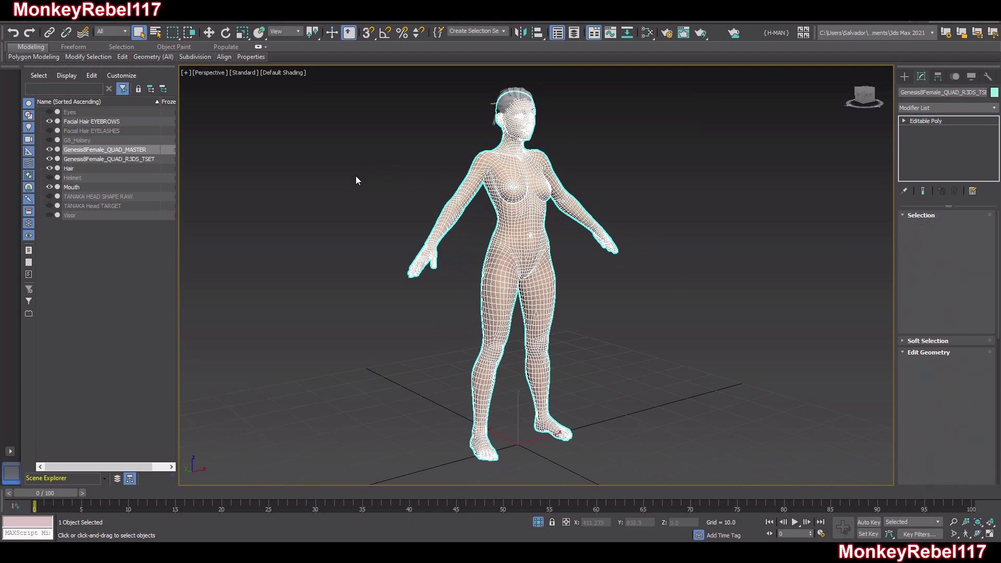
Hide the MASTER copy and rename the original body Genesis8Female_QUAD_TEST.
{"action": "left_click", "coordinate": [58, 158]}
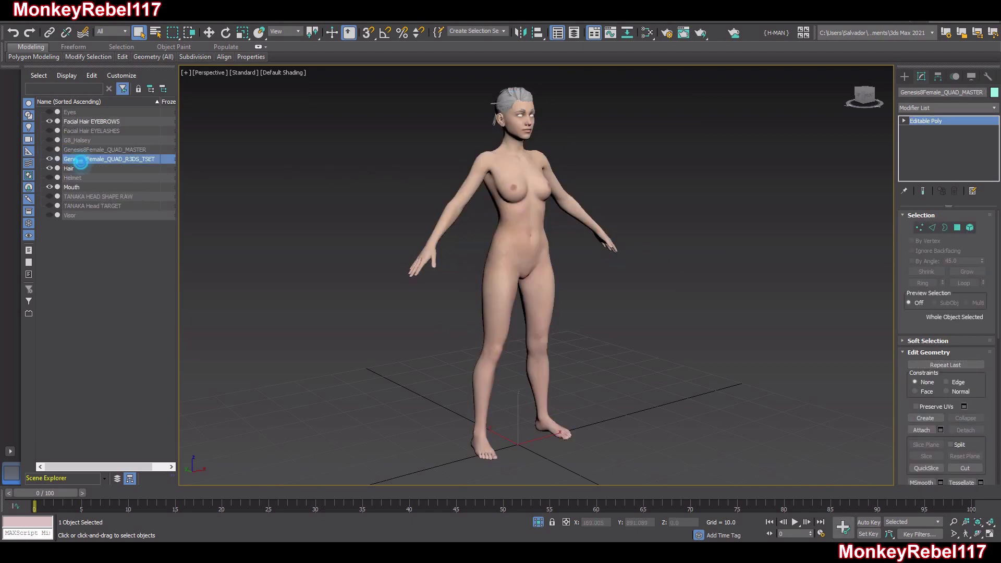
{"action": "left_click_drag", "start_coordinate": [962, 91], "coordinate": [986, 92]}
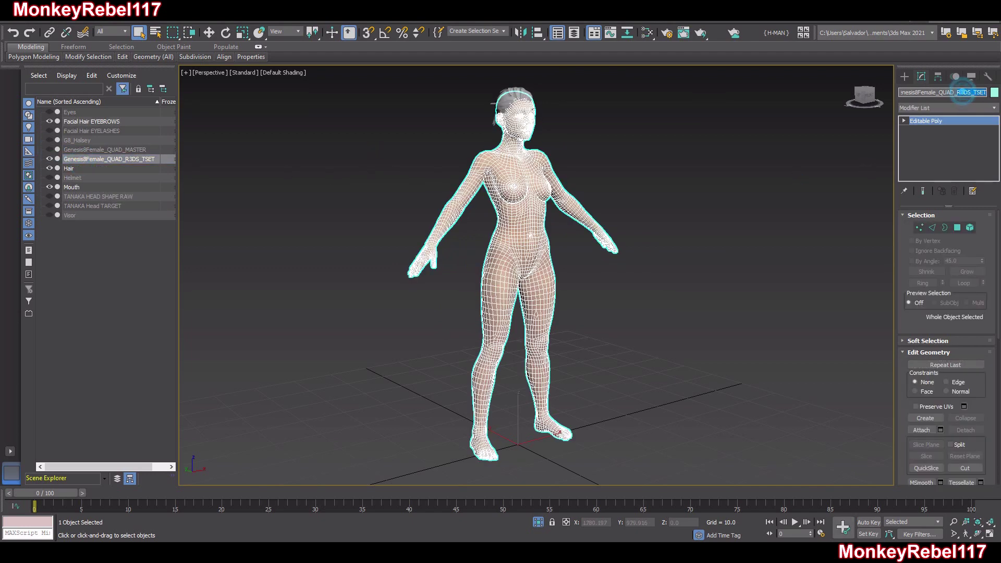
{"action": "type", "text": "TE"}
{"action": "key", "text": "Return"}
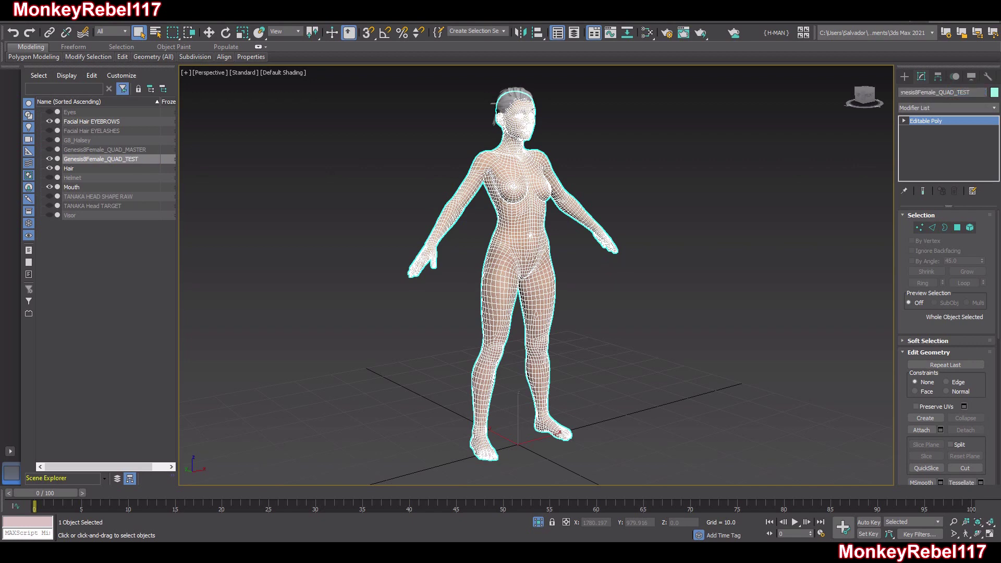
Hide the Facial Hair EYEBROWS, Hair and Mouth objects, leaving only the Genesis8Female_QUAD_TEST body shown.
{"action": "left_click", "coordinate": [696, 216]}
{"action": "scroll", "coordinate": [564, 153], "scroll_direction": "up", "scroll_amount": 10}
{"action": "scroll", "coordinate": [425, 279], "scroll_direction": "down", "scroll_amount": 6}
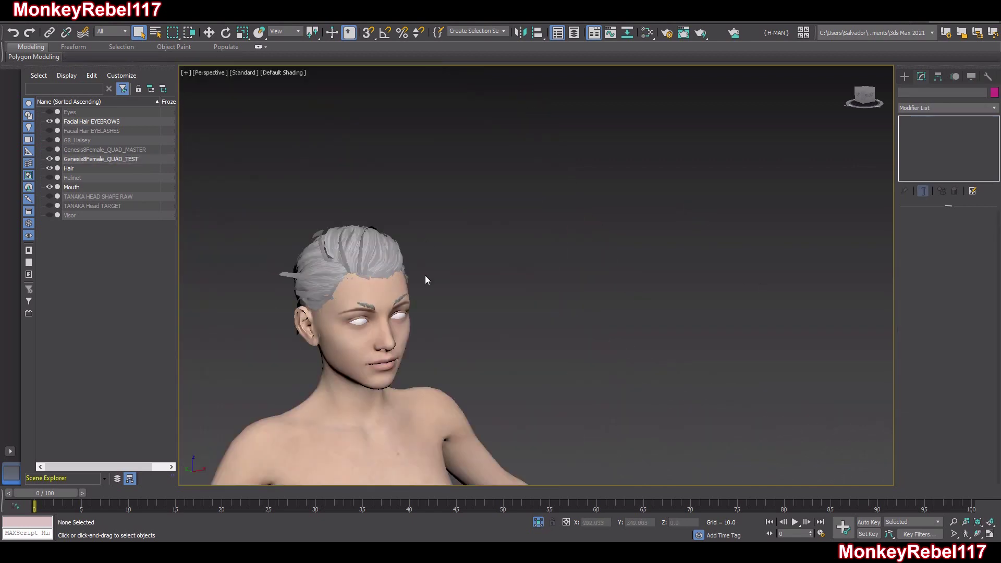
{"action": "scroll", "coordinate": [512, 245], "scroll_direction": "up", "scroll_amount": 2}
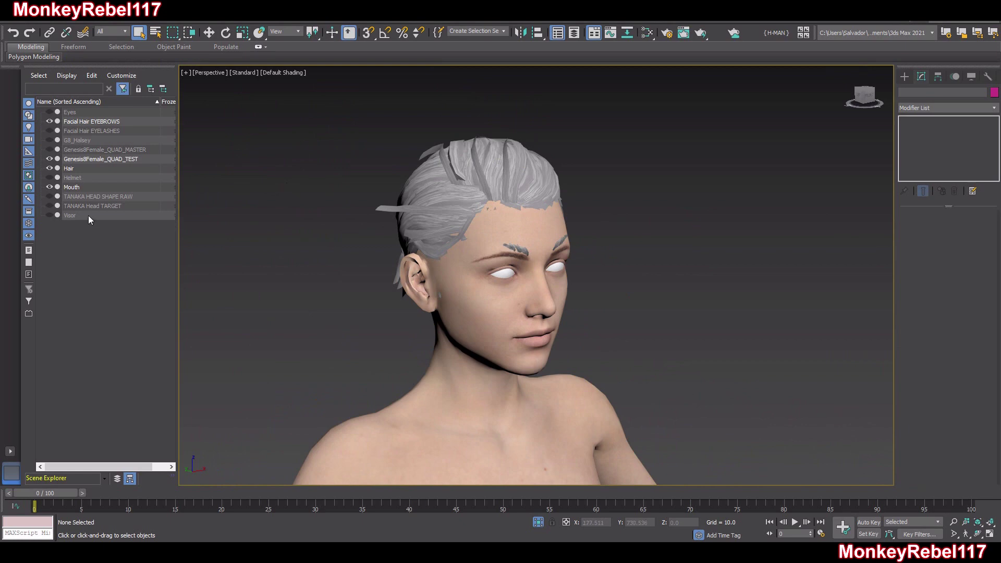
{"action": "left_click", "coordinate": [49, 121]}
{"action": "left_click", "coordinate": [49, 168]}
{"action": "left_click", "coordinate": [49, 187]}
Add a VertexPaint modifier to Genesis8Female_QUAD_TEST.
{"action": "left_click", "coordinate": [518, 258]}
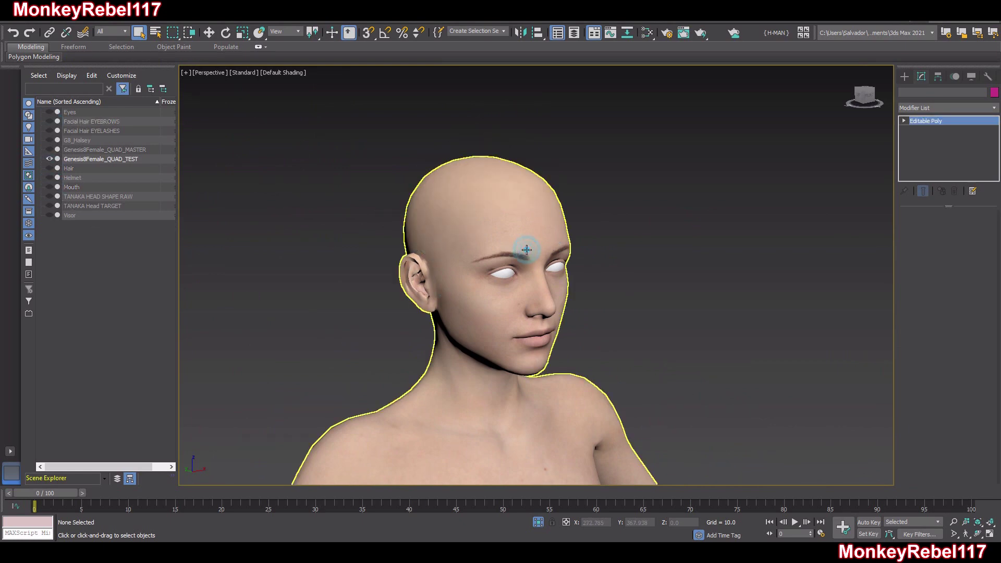
{"action": "scroll", "coordinate": [551, 199], "scroll_direction": "down", "scroll_amount": 3}
{"action": "scroll", "coordinate": [551, 199], "scroll_direction": "down", "scroll_amount": 1}
{"action": "left_click", "coordinate": [951, 107]}
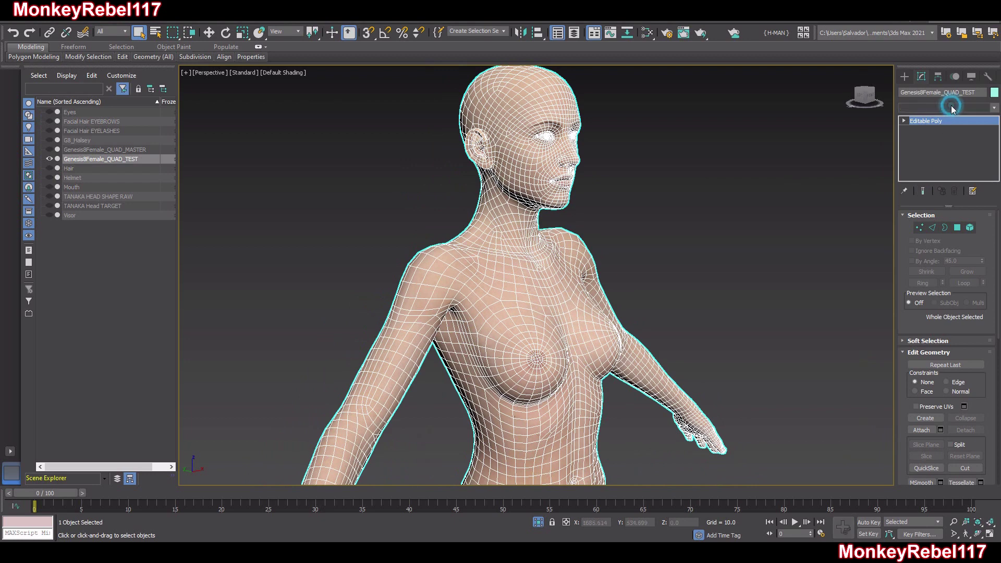
{"action": "scroll", "coordinate": [944, 302], "scroll_direction": "down", "scroll_amount": 15}
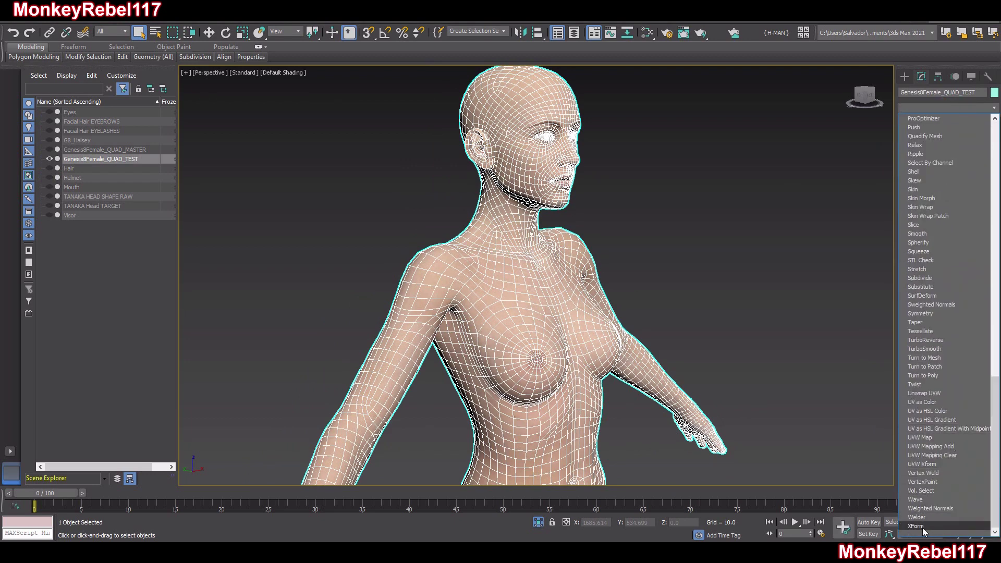
{"action": "left_click", "coordinate": [933, 482]}
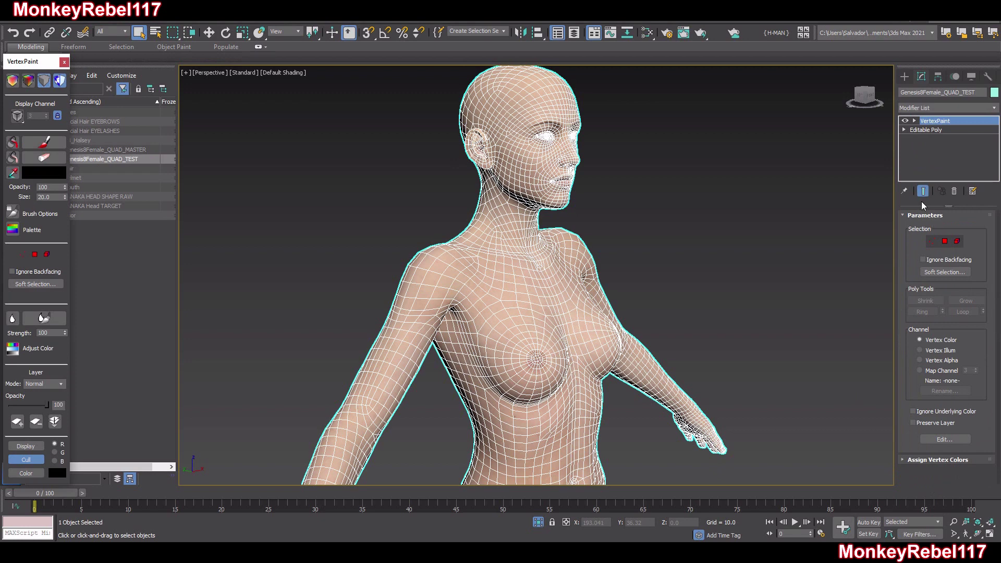
Set VertexPaint to vertex selection, look over the Assign Vertex Colors options, and switch its channel to Map Channel 3.
{"action": "left_click", "coordinate": [932, 241]}
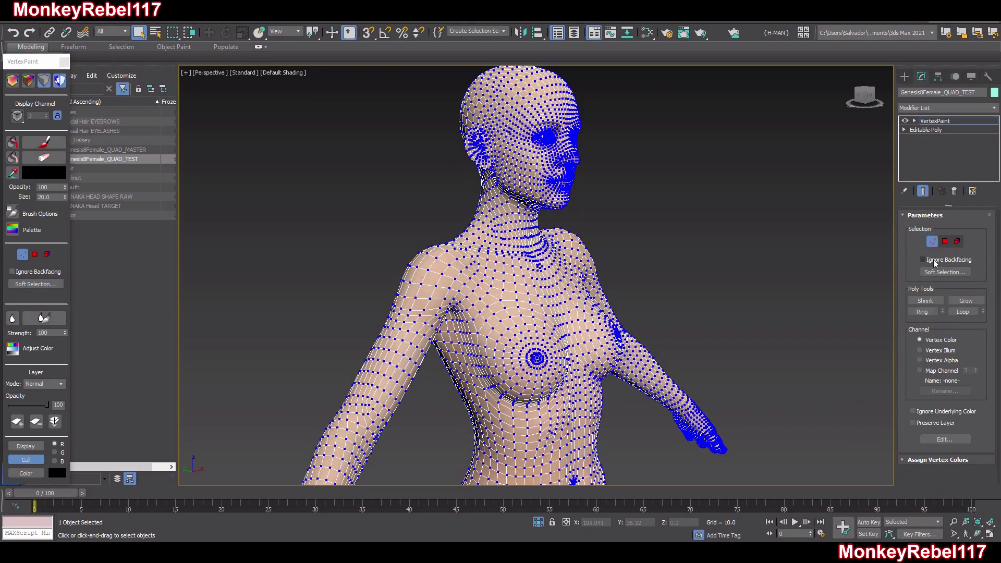
{"action": "left_click", "coordinate": [910, 458]}
{"action": "scroll", "coordinate": [915, 305], "scroll_direction": "up", "scroll_amount": 3}
{"action": "left_click", "coordinate": [911, 295]}
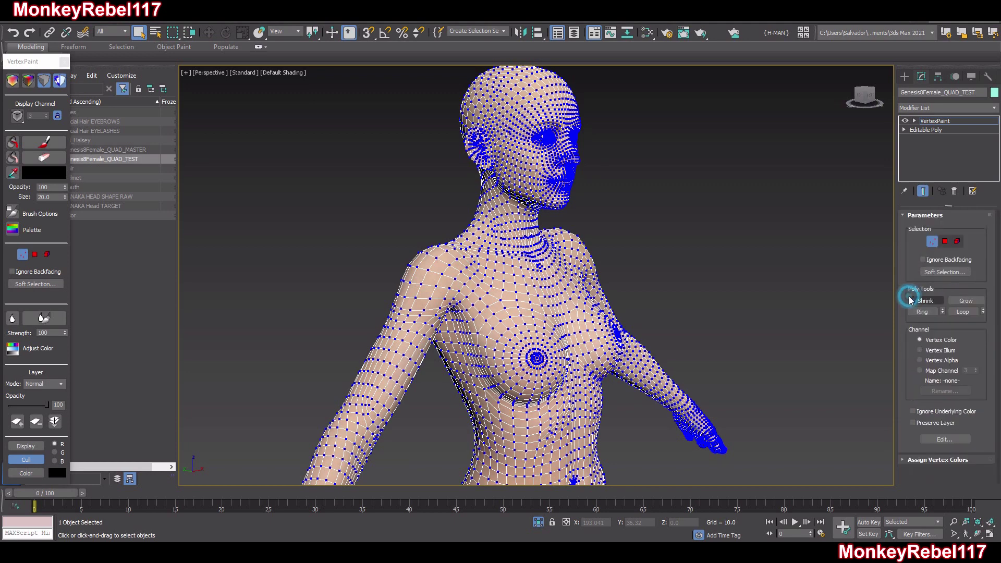
{"action": "left_click", "coordinate": [919, 371]}
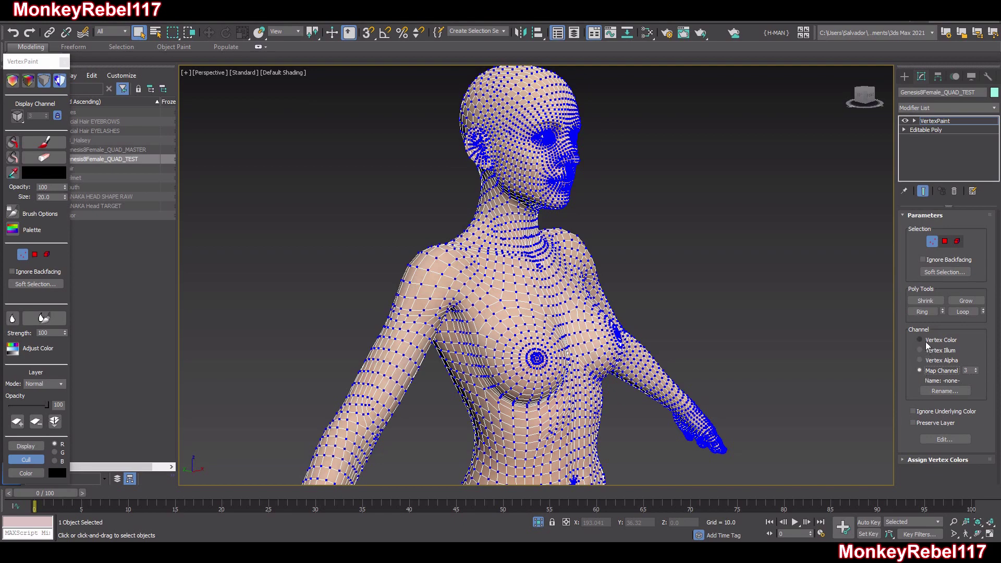
Set VertexPaint to face selection and its channel to Vertex Color, with the full body in view.
{"action": "middle_click_drag", "start_coordinate": [646, 290], "coordinate": [591, 272]}
{"action": "scroll", "coordinate": [620, 275], "scroll_direction": "down", "scroll_amount": 5}
{"action": "left_click", "coordinate": [944, 241]}
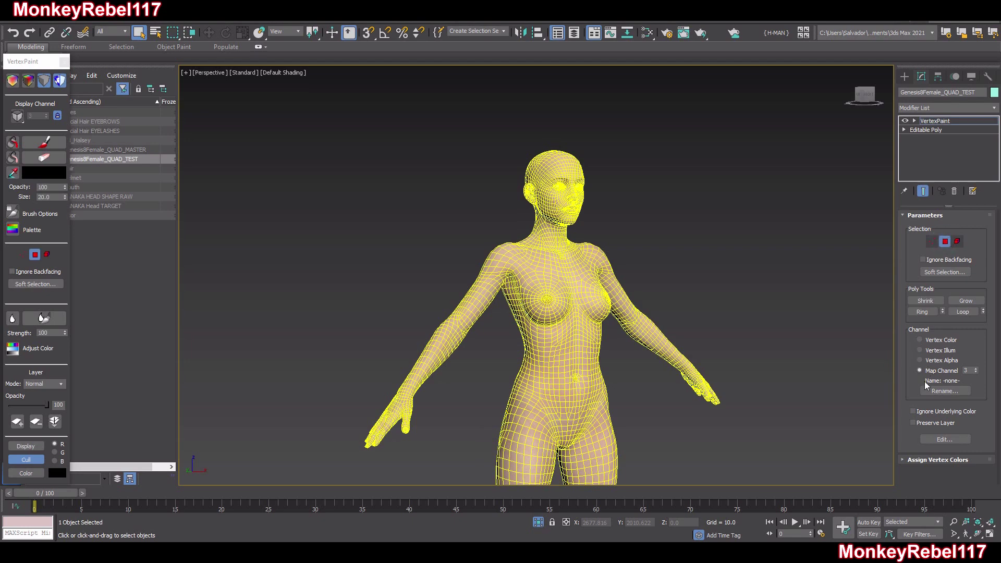
{"action": "middle_click_drag", "start_coordinate": [660, 322], "coordinate": [638, 245]}
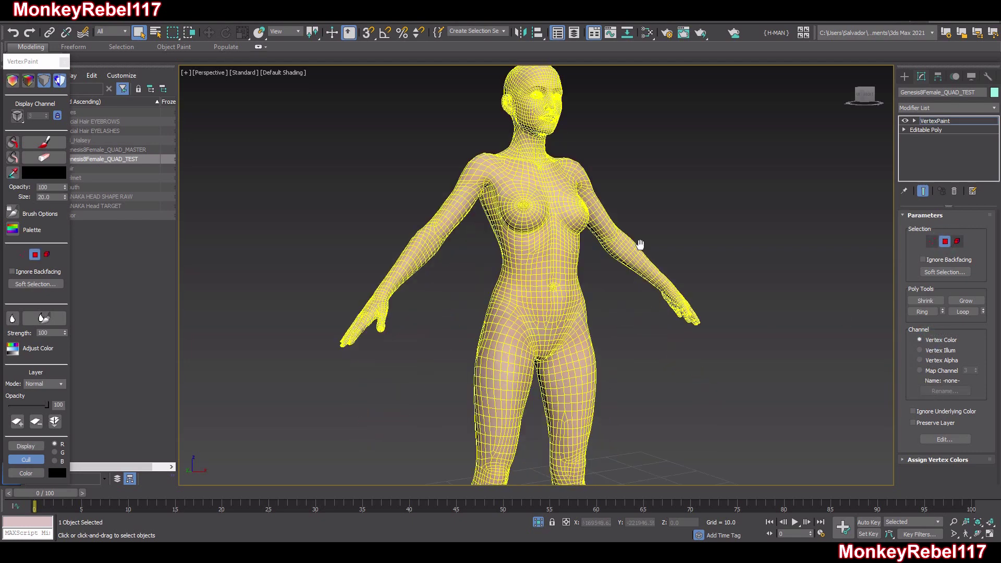
{"action": "scroll", "coordinate": [628, 255], "scroll_direction": "down", "scroll_amount": 4}
{"action": "middle_click_drag", "start_coordinate": [579, 301], "coordinate": [589, 262]}
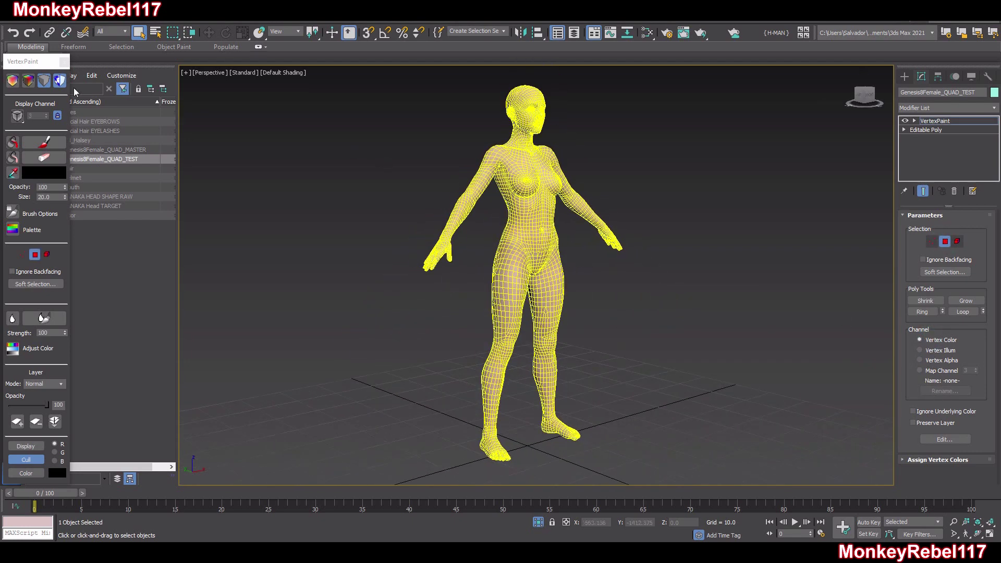
Move the VertexPaint toolbox clear of the object list and turn on the shaded vertex color display.
{"action": "left_click_drag", "start_coordinate": [21, 66], "coordinate": [322, 88]}
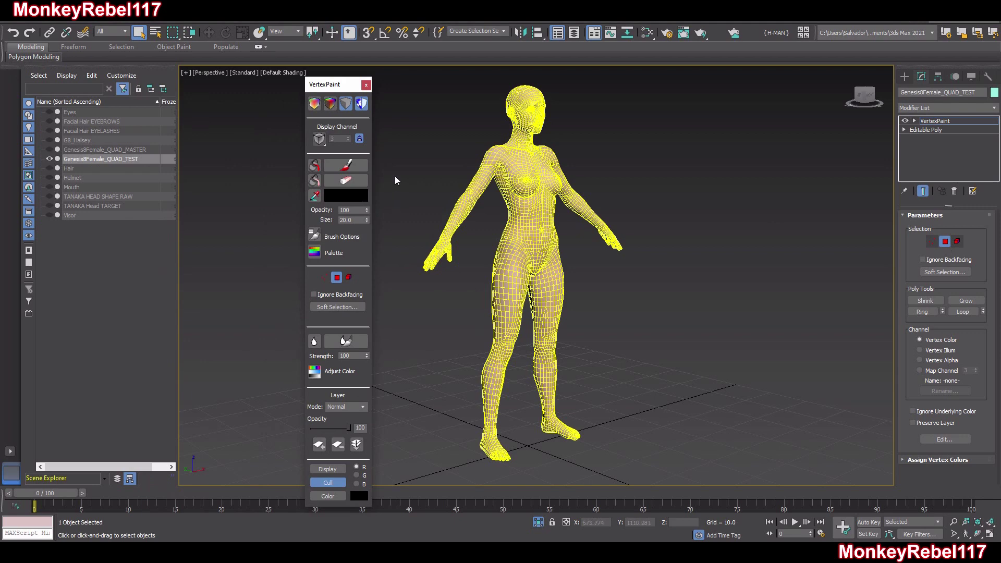
{"action": "left_click", "coordinate": [330, 104]}
{"action": "middle_click_drag", "start_coordinate": [553, 174], "coordinate": [531, 339]}
{"action": "scroll", "coordinate": [547, 202], "scroll_direction": "up", "scroll_amount": 7}
{"action": "scroll", "coordinate": [549, 203], "scroll_direction": "down", "scroll_amount": 2}
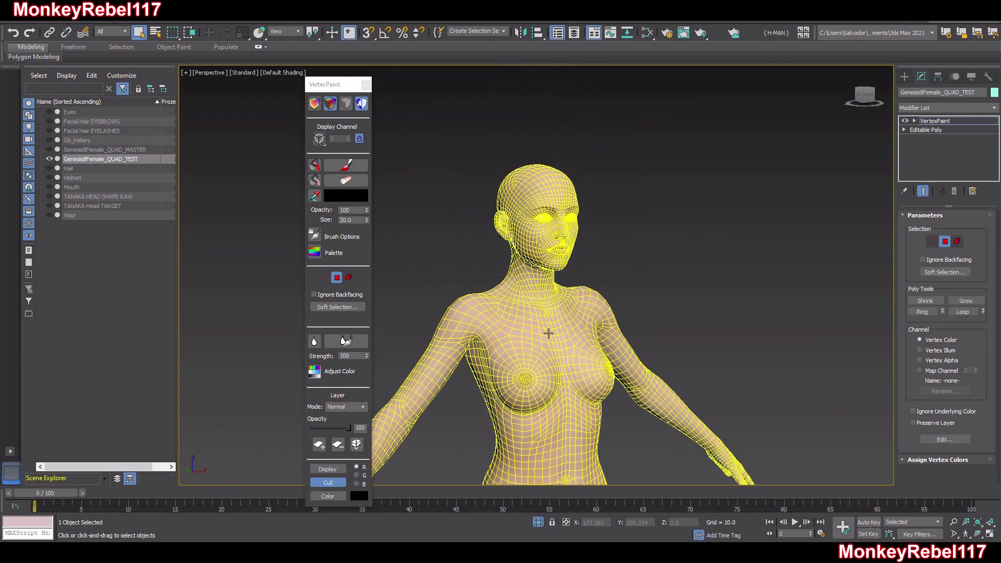
Select all faces of the body and set the VertexPaint color to white (255, 255, 255).
{"action": "key", "text": "ctrl+a"}
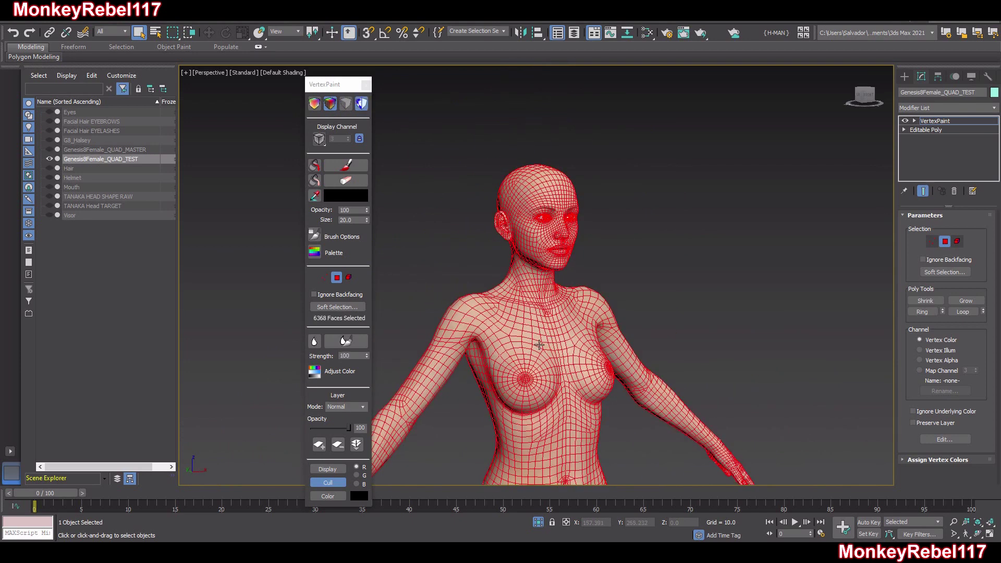
{"action": "left_click", "coordinate": [348, 199]}
{"action": "left_click_drag", "start_coordinate": [301, 136], "coordinate": [305, 151]}
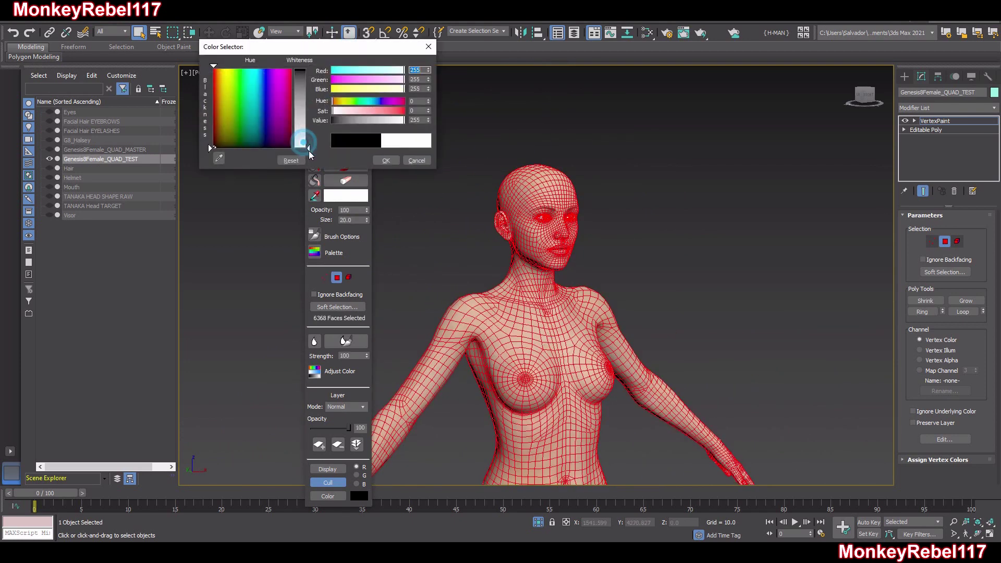
{"action": "left_click", "coordinate": [386, 161]}
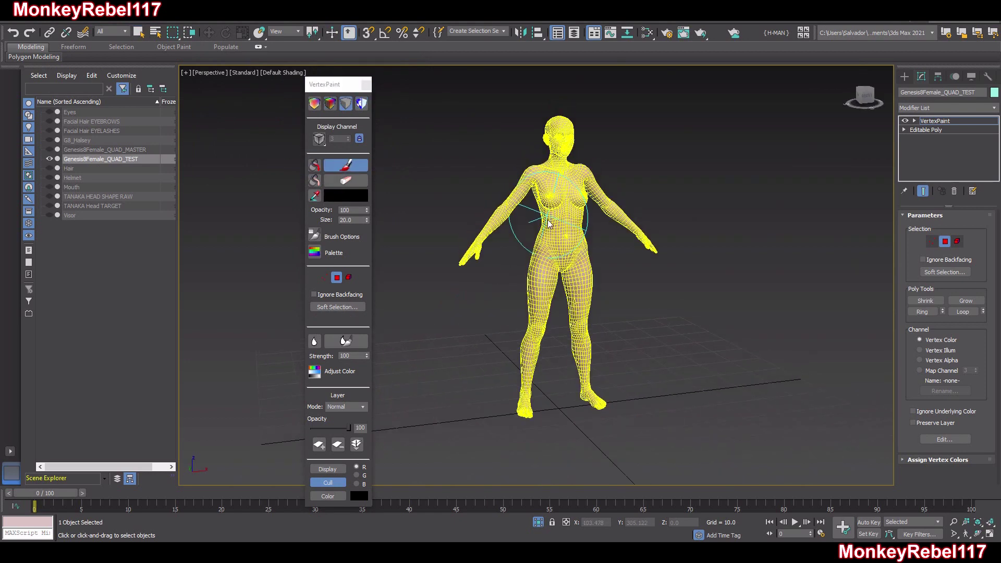
Leave VertexPaint's face selection level and add a Vol. Select modifier above it on the body.
{"action": "scroll", "coordinate": [567, 221], "scroll_direction": "up", "scroll_amount": 1}
{"action": "middle_click_drag", "start_coordinate": [567, 221], "coordinate": [570, 215], "text": "alt"}
{"action": "scroll", "coordinate": [570, 215], "scroll_direction": "down", "scroll_amount": 1}
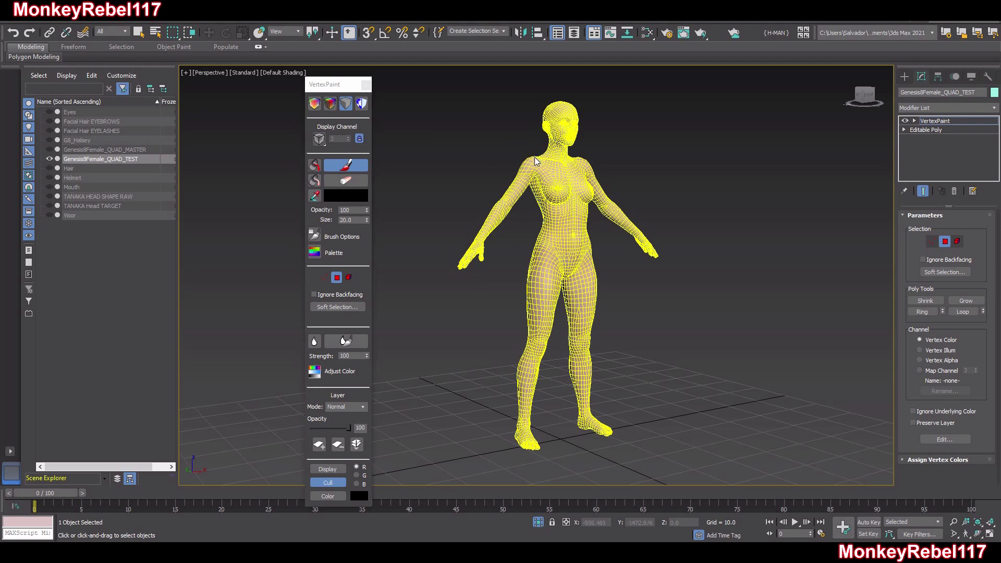
{"action": "left_click", "coordinate": [948, 241]}
{"action": "middle_click_drag", "start_coordinate": [575, 118], "coordinate": [571, 161]}
{"action": "scroll", "coordinate": [589, 236], "scroll_direction": "up", "scroll_amount": 8}
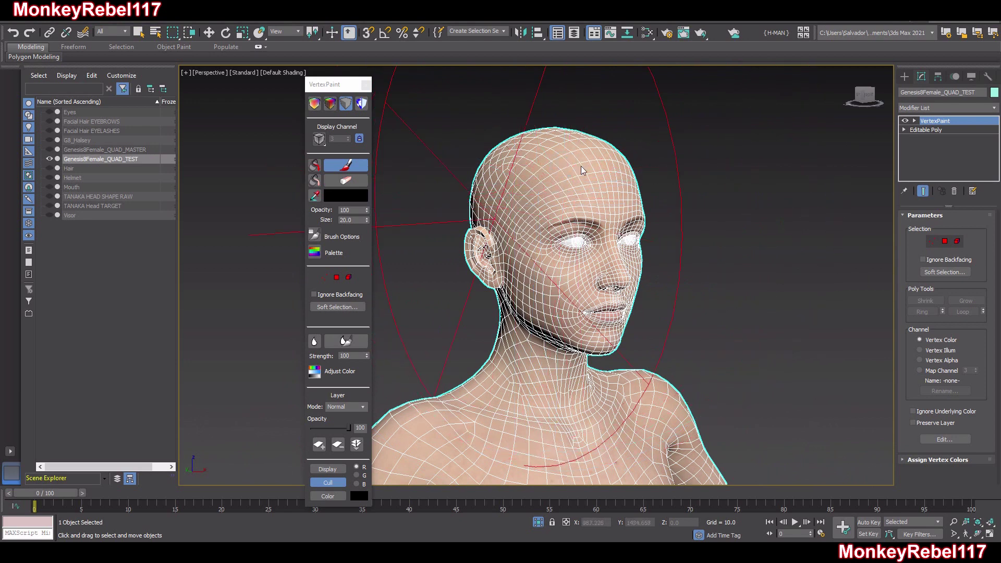
{"action": "left_click", "coordinate": [946, 108]}
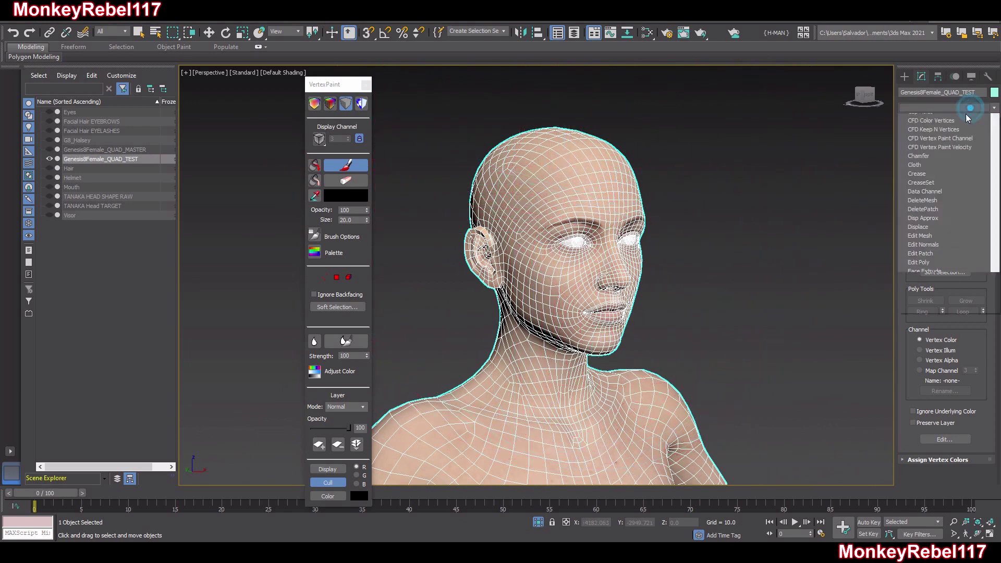
{"action": "scroll", "coordinate": [949, 313], "scroll_direction": "down", "scroll_amount": 10}
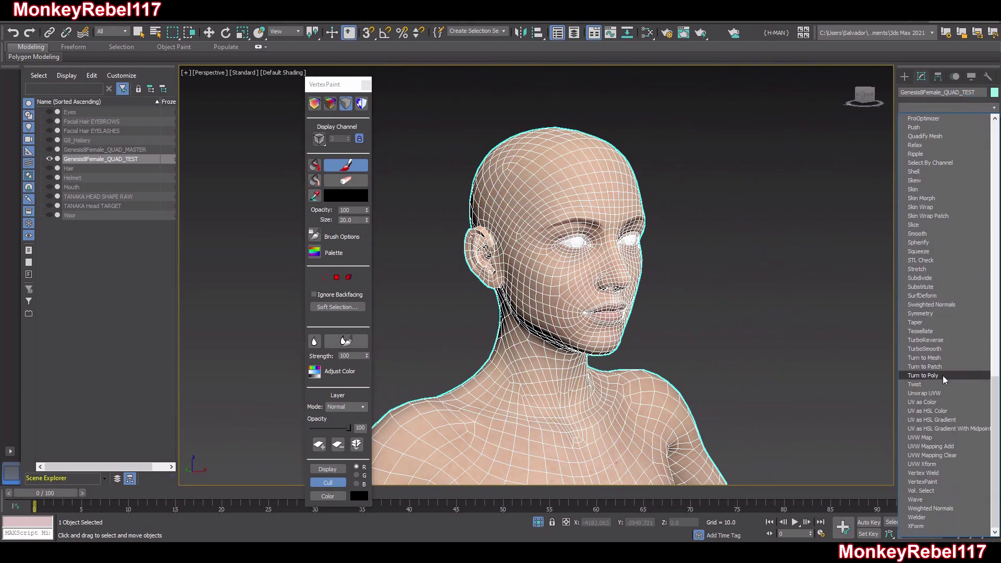
{"action": "left_click", "coordinate": [945, 491]}
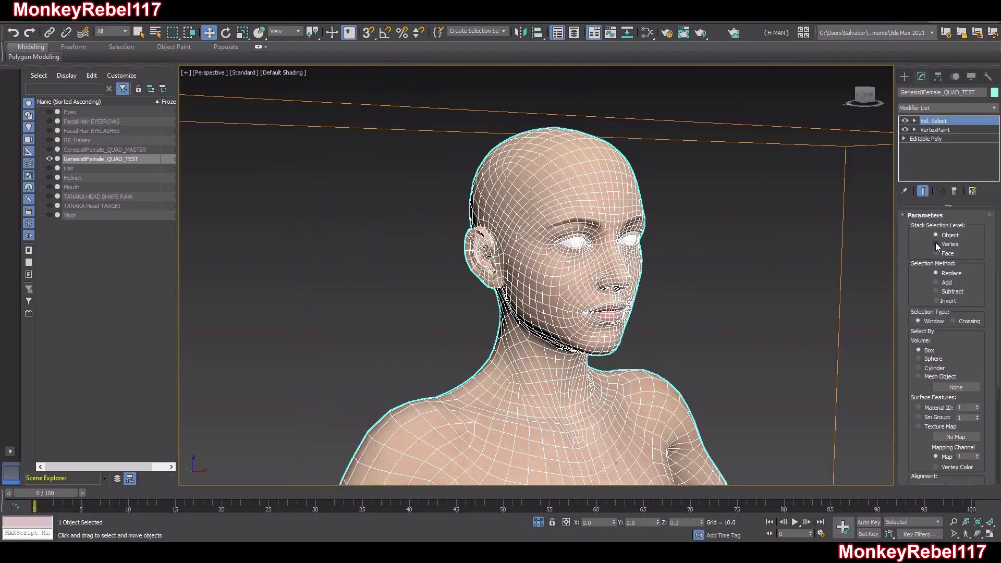
Set the Vol. Select stack selection level to Vertex and choose Texture Map as the surface feature to select by.
{"action": "left_click", "coordinate": [937, 244]}
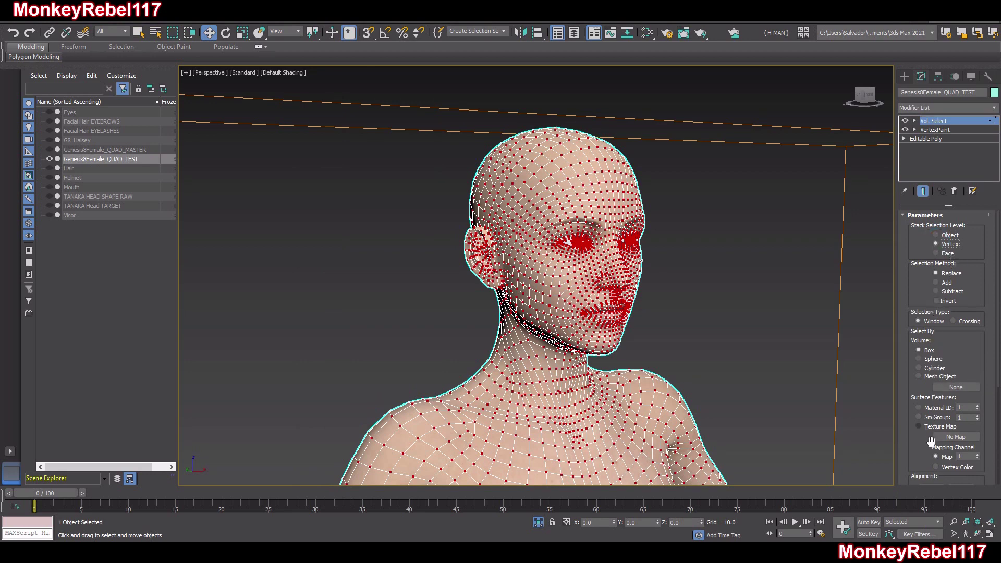
{"action": "left_click_drag", "start_coordinate": [916, 441], "coordinate": [916, 389]}
{"action": "left_click", "coordinate": [918, 375]}
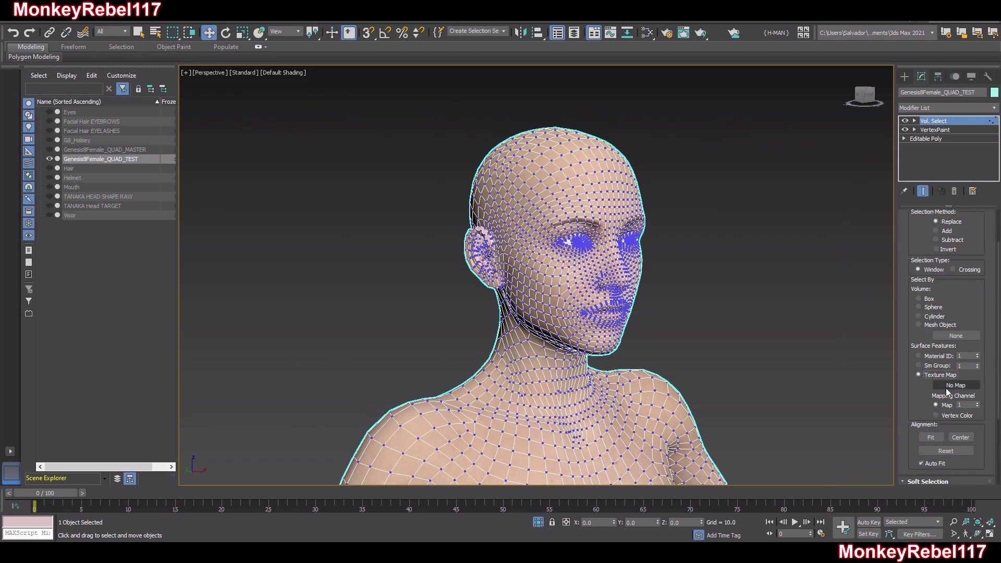
Assign a Vertex Color map as the Vol. Select texture map and set its mapping channel to Vertex Color.
{"action": "left_click", "coordinate": [955, 385]}
{"action": "scroll", "coordinate": [464, 289], "scroll_direction": "down", "scroll_amount": 8}
{"action": "left_click", "coordinate": [436, 345]}
{"action": "left_click", "coordinate": [543, 430]}
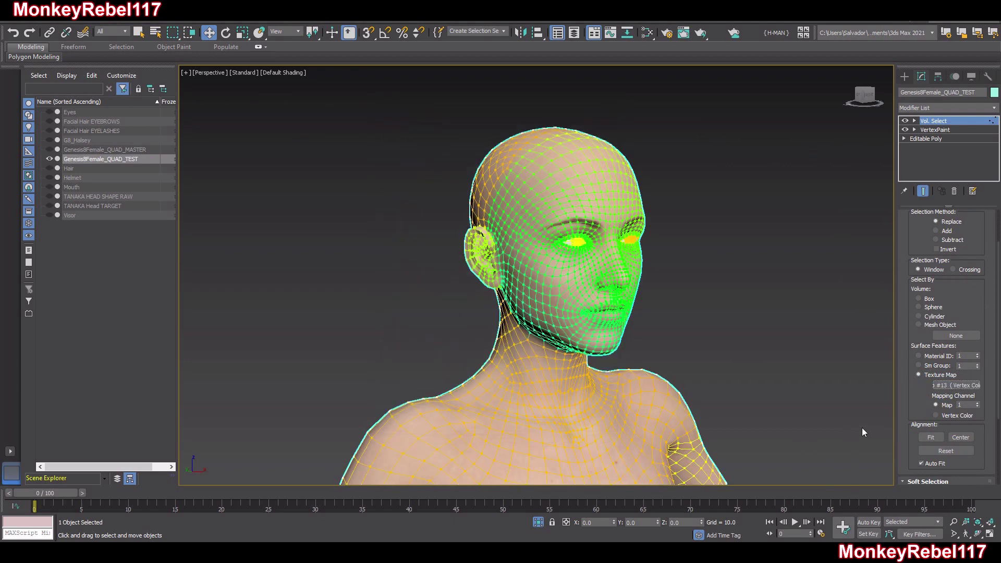
{"action": "scroll", "coordinate": [916, 407], "scroll_direction": "down", "scroll_amount": 3}
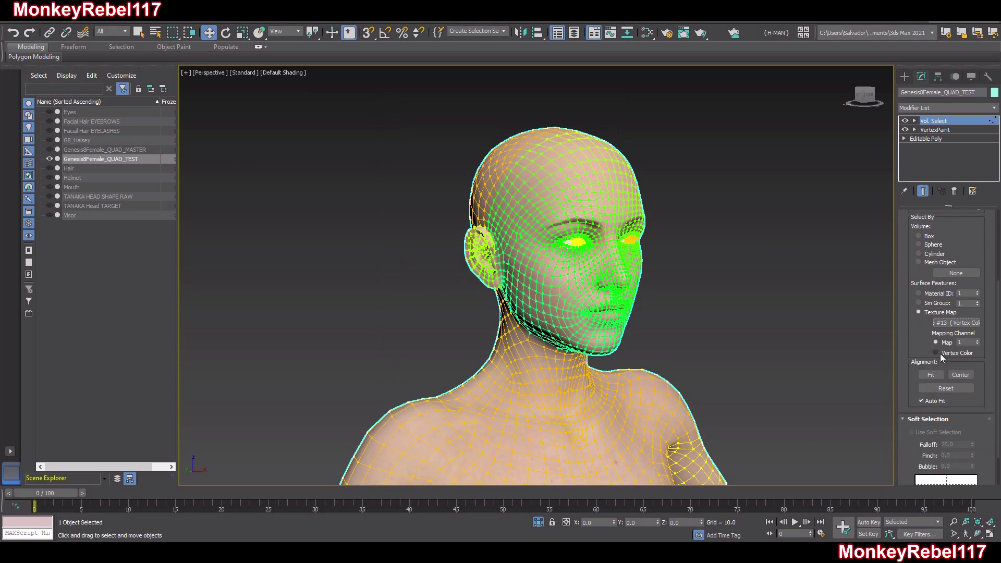
{"action": "left_click", "coordinate": [936, 353]}
{"action": "scroll", "coordinate": [701, 205], "scroll_direction": "down", "scroll_amount": 5}
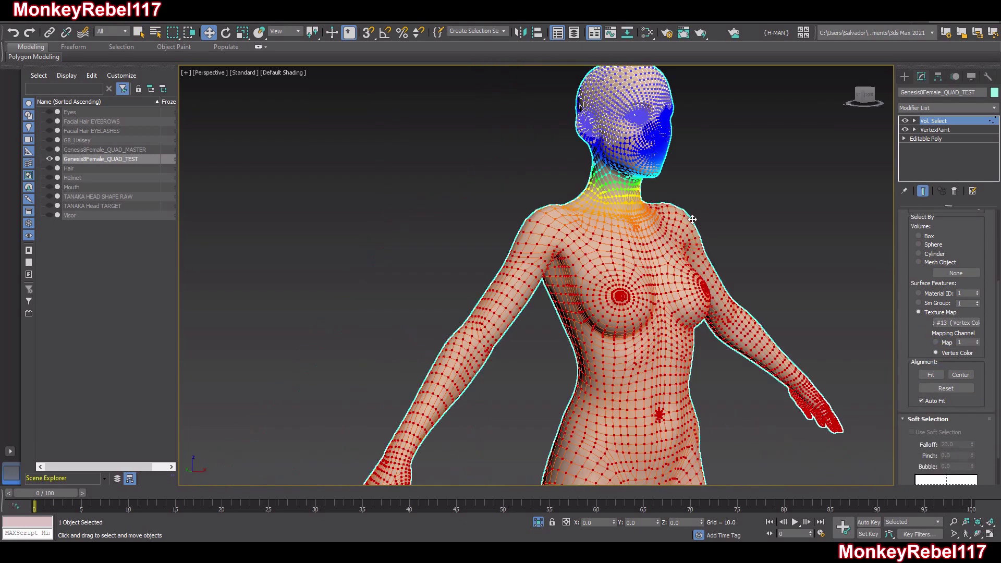
{"action": "middle_click_drag", "start_coordinate": [694, 225], "coordinate": [664, 293]}
{"action": "scroll", "coordinate": [663, 293], "scroll_direction": "up", "scroll_amount": 4}
{"action": "middle_click_drag", "start_coordinate": [646, 256], "coordinate": [730, 259], "text": "alt"}
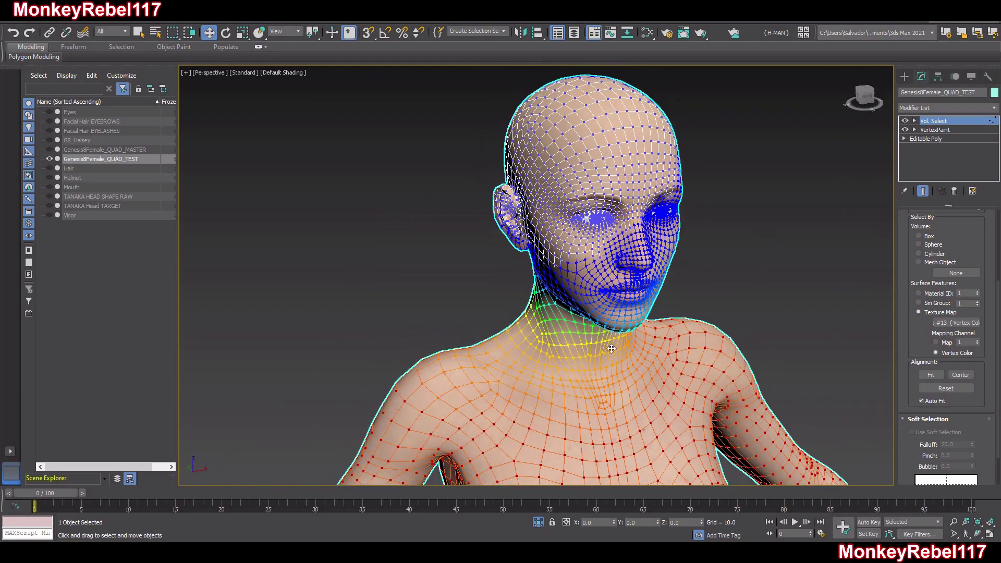
Reselect the test body and erase its existing vertex colors in the VertexPaint modifier.
{"action": "scroll", "coordinate": [722, 260], "scroll_direction": "down", "scroll_amount": 5}
{"action": "left_click", "coordinate": [721, 260]}
{"action": "middle_click_drag", "start_coordinate": [578, 339], "coordinate": [549, 230]}
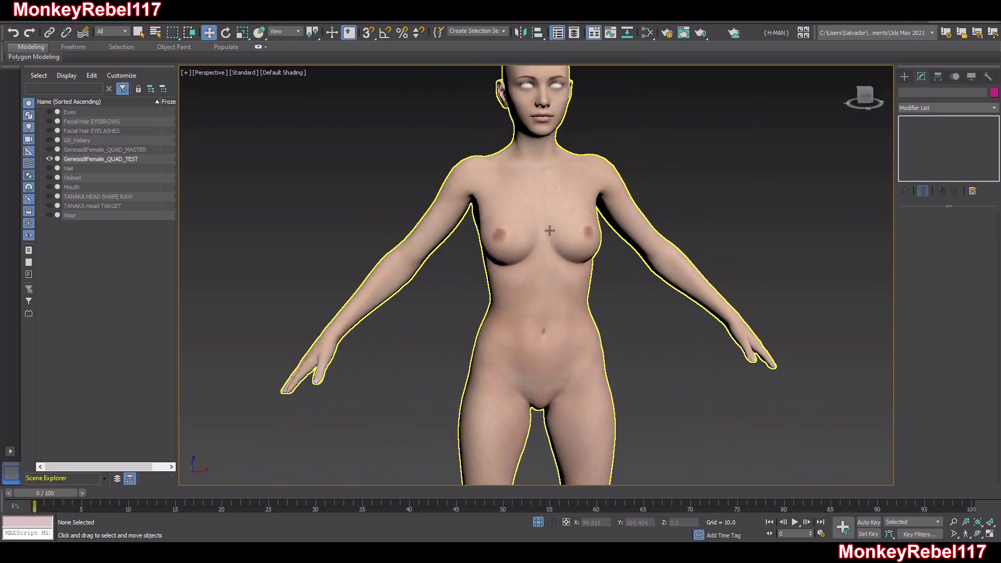
{"action": "left_click", "coordinate": [550, 230]}
{"action": "left_click", "coordinate": [941, 133]}
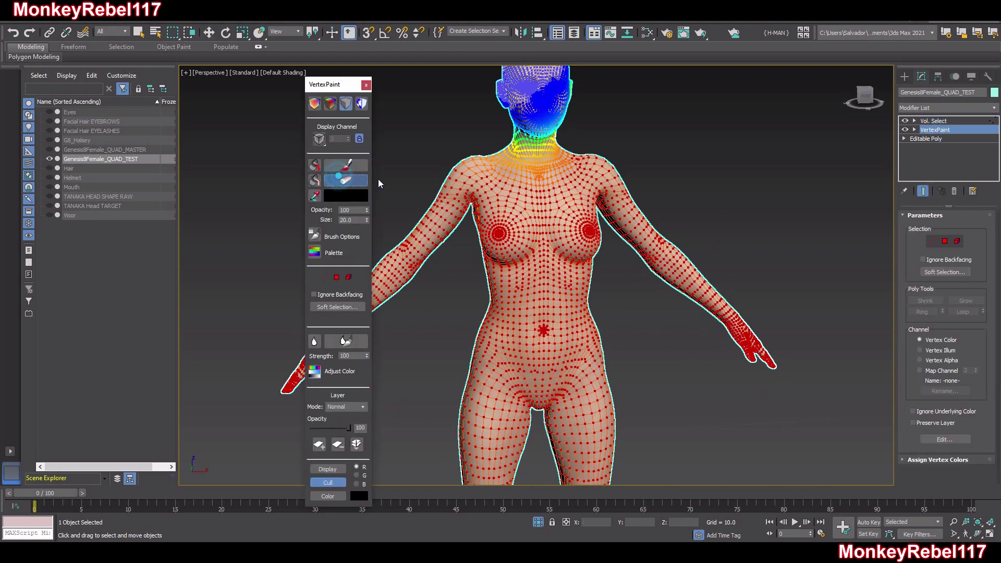
{"action": "left_click", "coordinate": [346, 180]}
{"action": "left_click", "coordinate": [731, 173]}
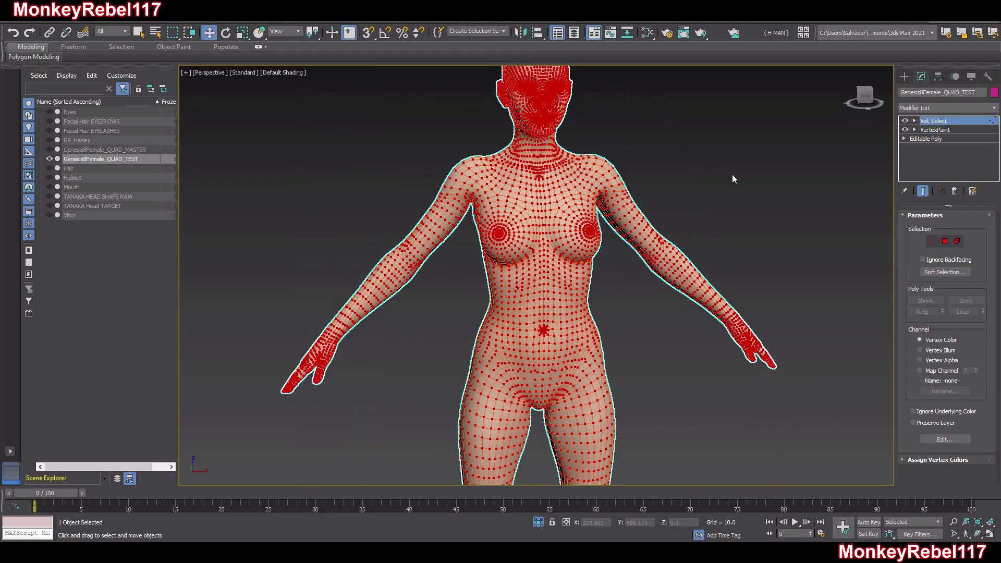
{"action": "left_click", "coordinate": [946, 133]}
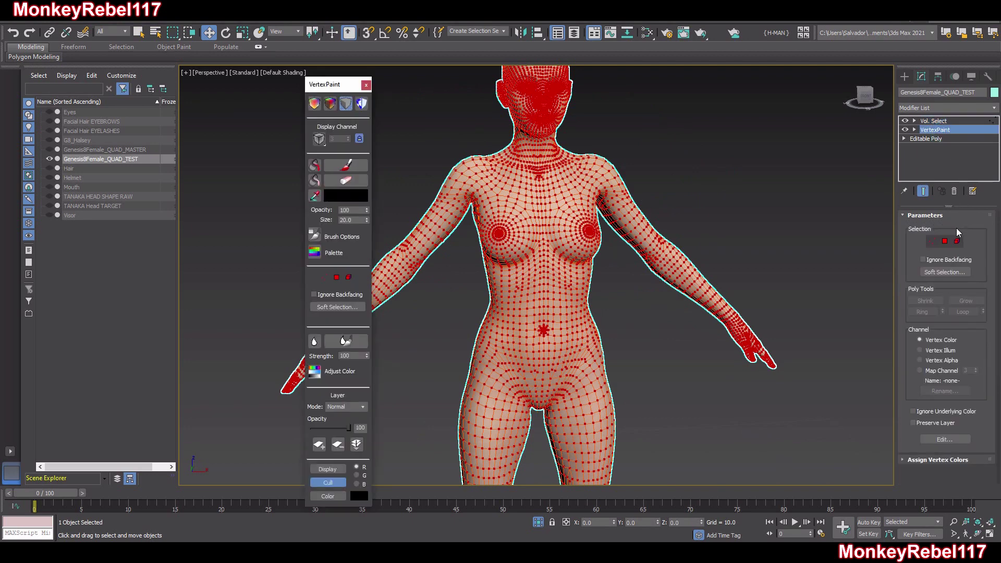
{"action": "left_click", "coordinate": [339, 182]}
{"action": "left_click", "coordinate": [318, 180]}
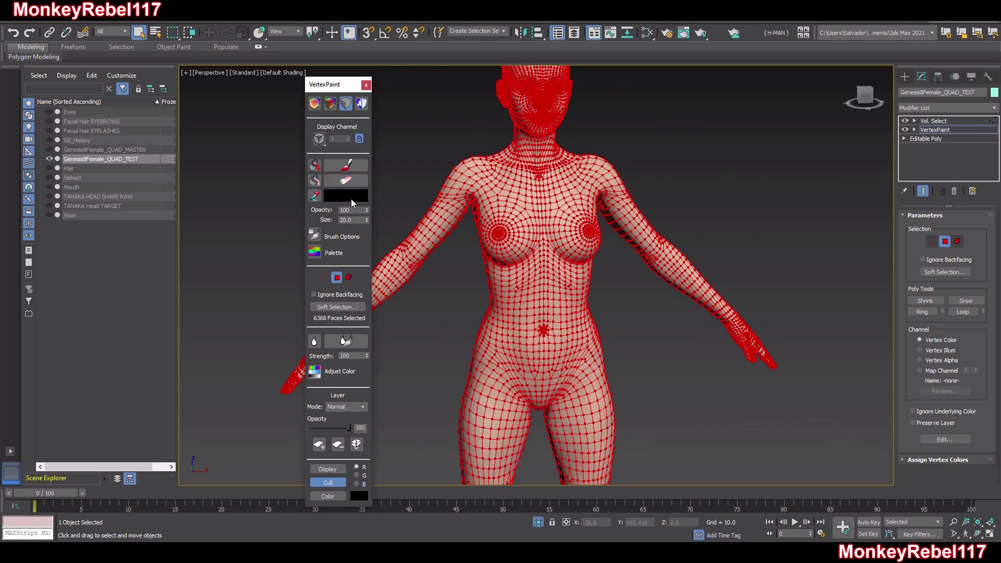
Paint a black test area over the torso with the VertexPaint brush at size 20.
{"action": "left_click", "coordinate": [345, 166]}
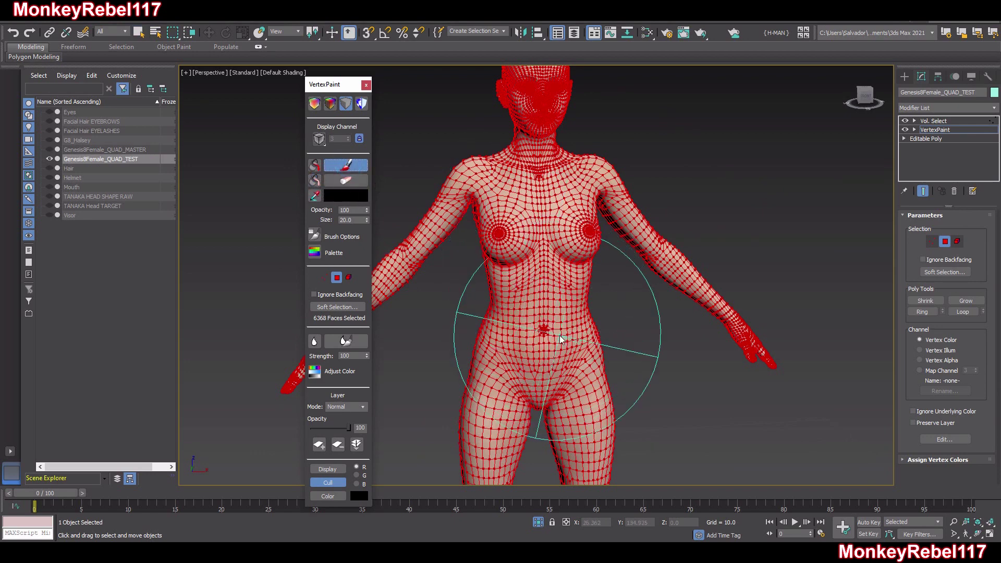
{"action": "mouse_move", "coordinate": [559, 329]}
{"action": "left_mouse_down"}
{"action": "mouse_move", "coordinate": [548, 338]}
{"action": "mouse_move", "coordinate": [547, 262]}
{"action": "mouse_move", "coordinate": [538, 255]}
{"action": "mouse_move", "coordinate": [562, 288]}
{"action": "left_mouse_up"}
{"action": "scroll", "coordinate": [568, 242], "scroll_direction": "up", "scroll_amount": 6}
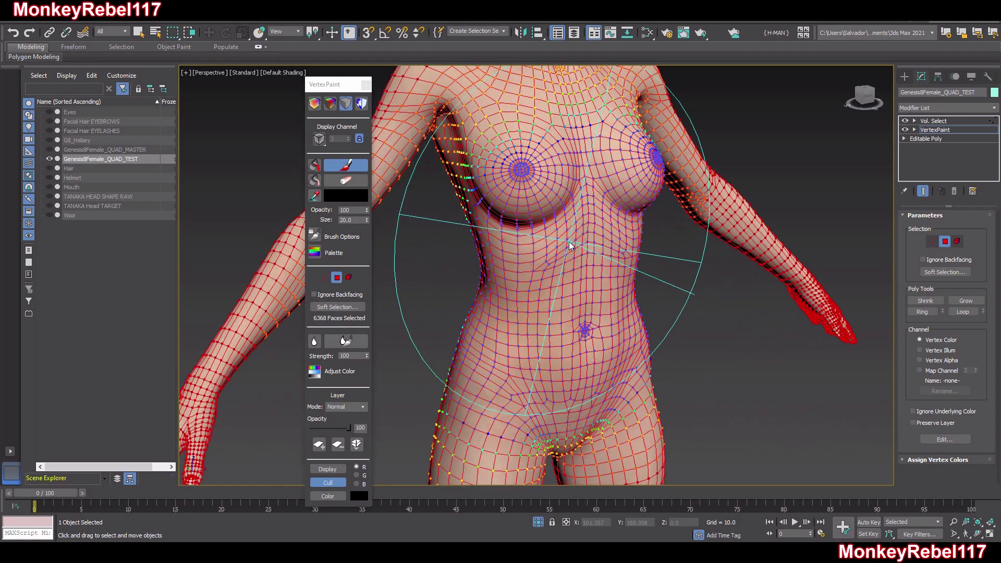
{"action": "scroll", "coordinate": [570, 237], "scroll_direction": "down", "scroll_amount": 5}
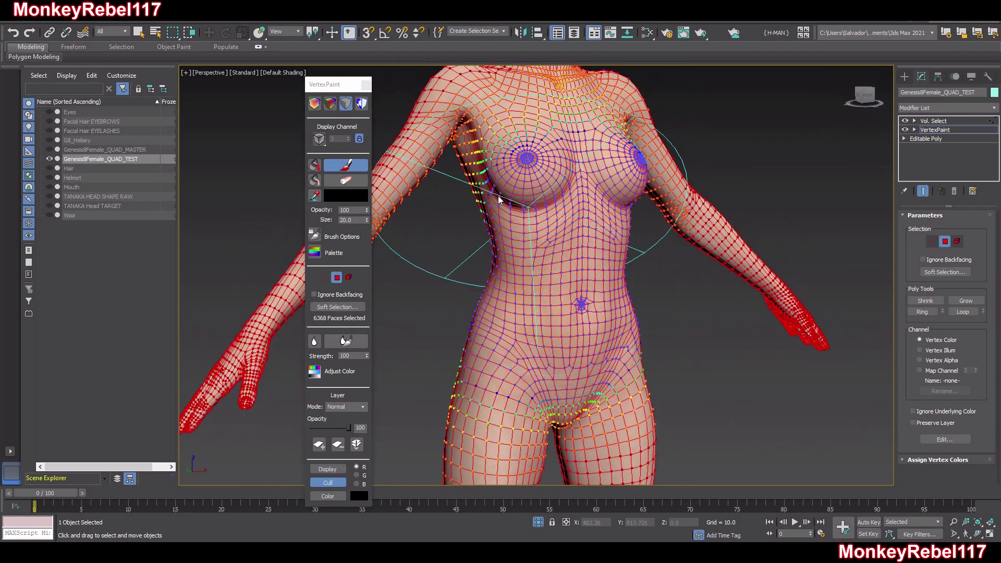
Turn on the shaded vertex color display and fill all the selected body faces with white.
{"action": "left_click", "coordinate": [329, 103]}
{"action": "scroll", "coordinate": [579, 237], "scroll_direction": "down", "scroll_amount": 3}
{"action": "middle_click_drag", "start_coordinate": [546, 262], "coordinate": [544, 220], "text": "alt"}
{"action": "scroll", "coordinate": [516, 282], "scroll_direction": "down", "scroll_amount": 3}
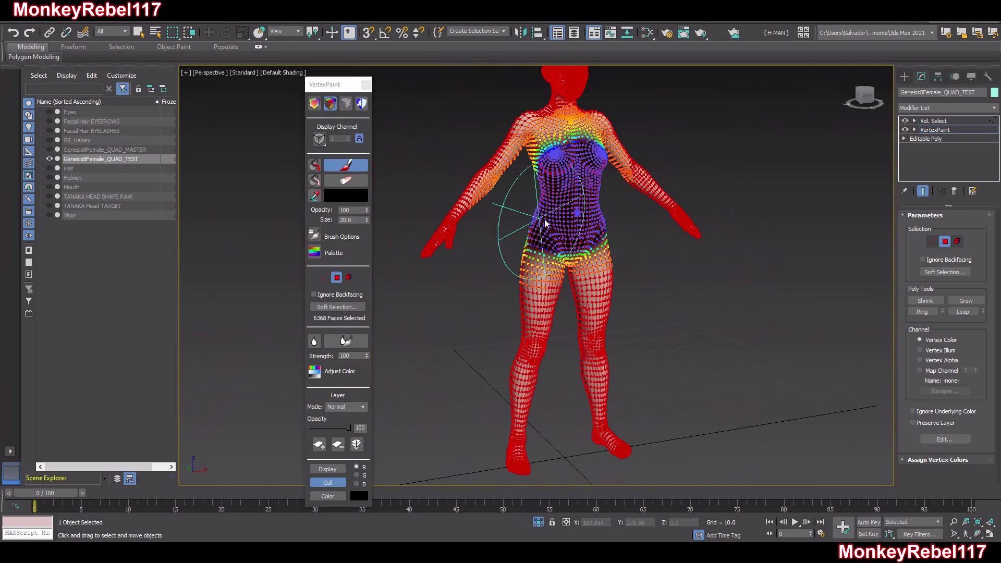
{"action": "left_click", "coordinate": [346, 195]}
{"action": "left_click", "coordinate": [304, 134]}
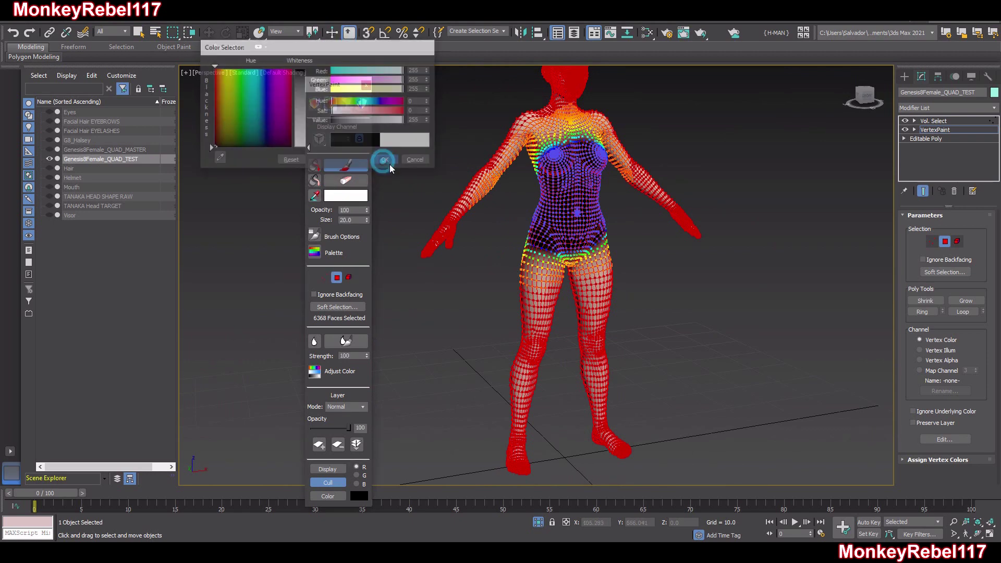
{"action": "left_click", "coordinate": [386, 161]}
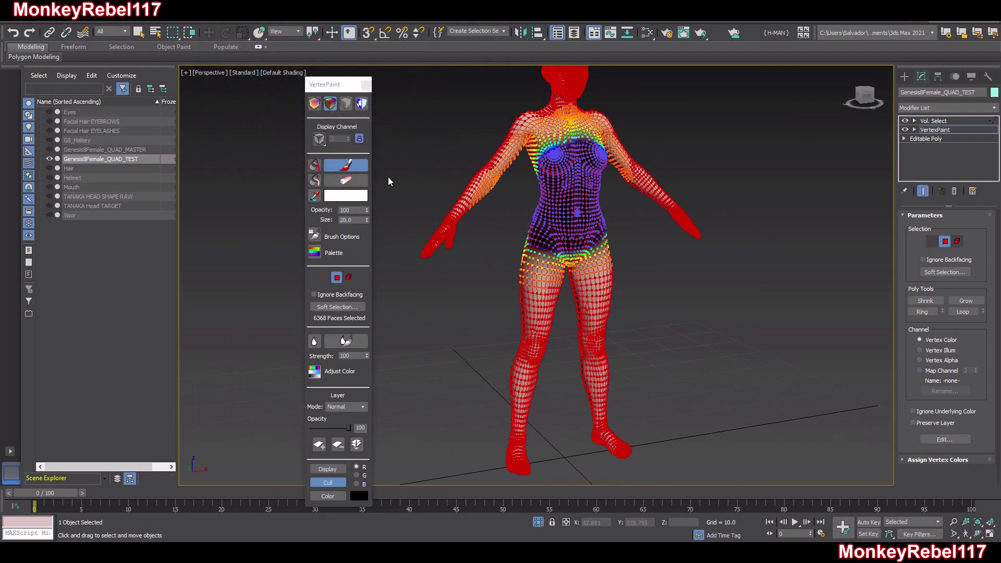
{"action": "left_click", "coordinate": [315, 165]}
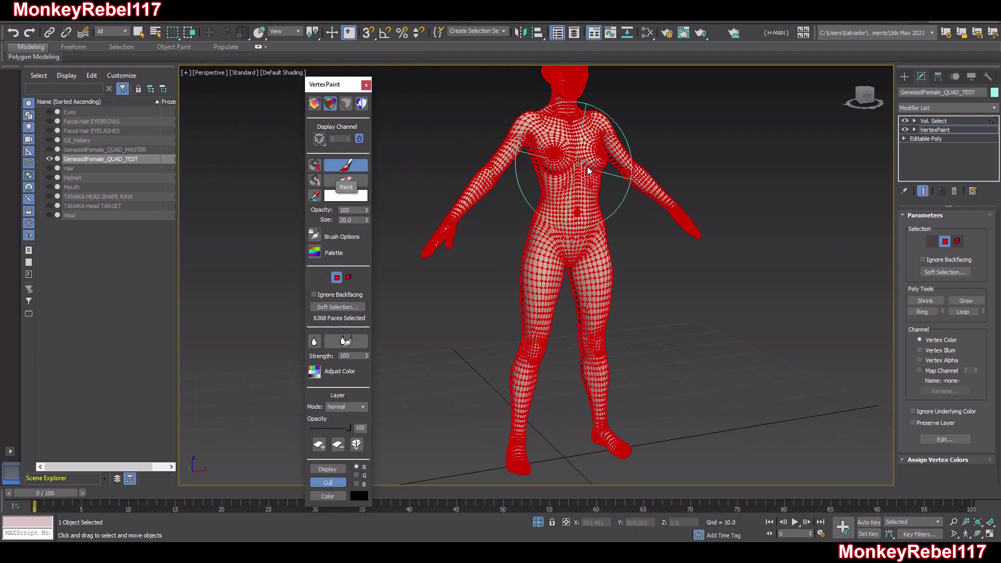
Set the VertexPaint color to black with the body in view.
{"action": "scroll", "coordinate": [584, 178], "scroll_direction": "up", "scroll_amount": 6}
{"action": "middle_click_drag", "start_coordinate": [595, 181], "coordinate": [579, 181], "text": "alt"}
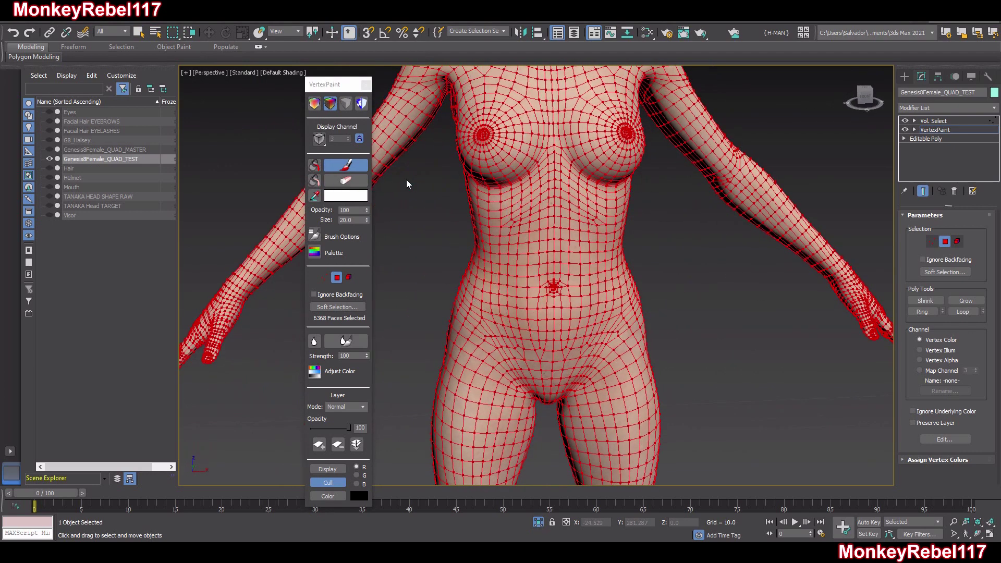
{"action": "left_click", "coordinate": [332, 198]}
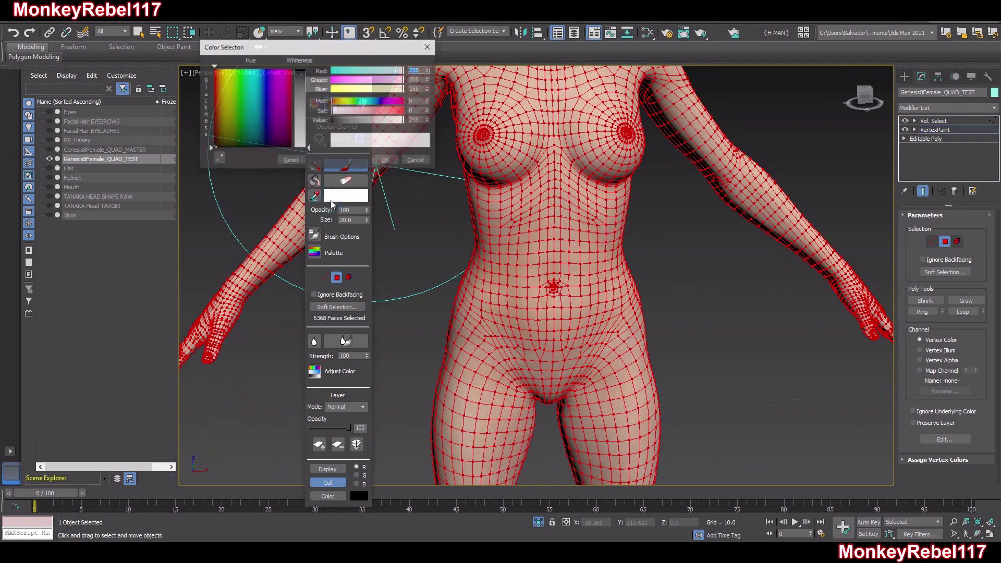
{"action": "left_click_drag", "start_coordinate": [402, 120], "coordinate": [325, 119]}
{"action": "left_click", "coordinate": [380, 163]}
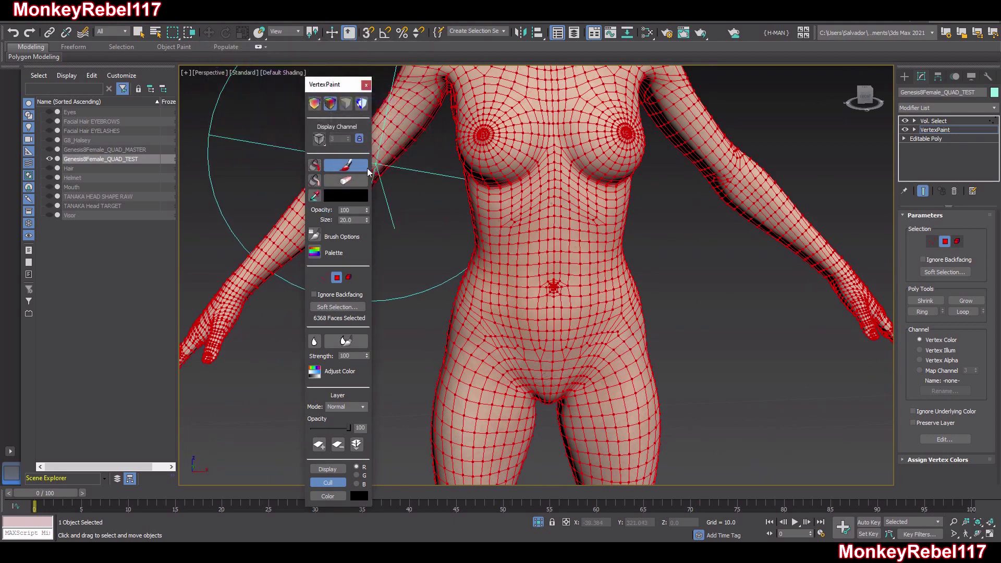
{"action": "scroll", "coordinate": [603, 240], "scroll_direction": "down", "scroll_amount": 10}
{"action": "scroll", "coordinate": [603, 240], "scroll_direction": "up", "scroll_amount": 8}
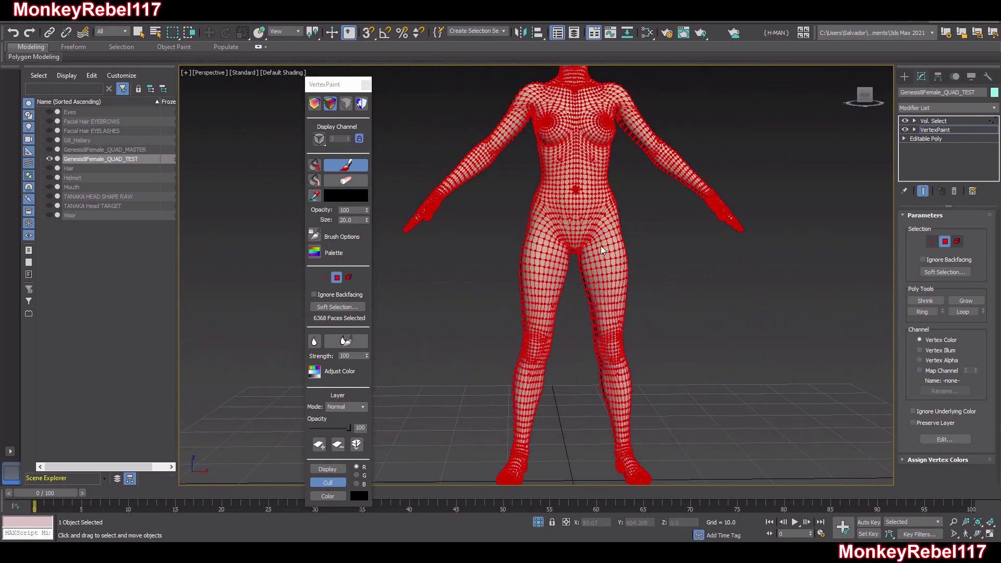
Turn off the brush, region-select the body faces from mid-chest down to the feet, and fill them with black.
{"action": "left_click", "coordinate": [354, 169]}
{"action": "scroll", "coordinate": [599, 261], "scroll_direction": "down", "scroll_amount": 2}
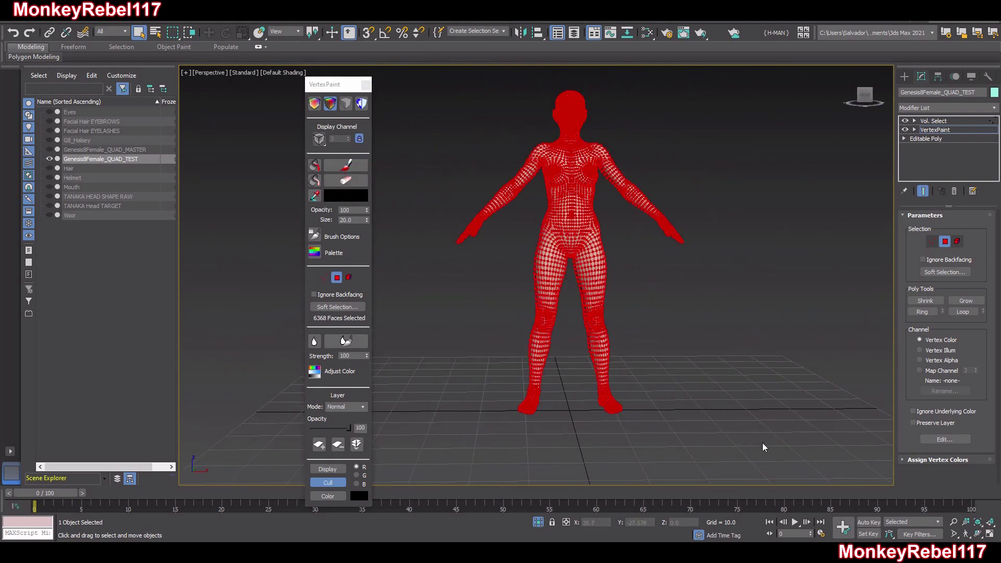
{"action": "left_click_drag", "start_coordinate": [429, 181], "coordinate": [429, 180]}
{"action": "scroll", "coordinate": [671, 213], "scroll_direction": "up", "scroll_amount": 8}
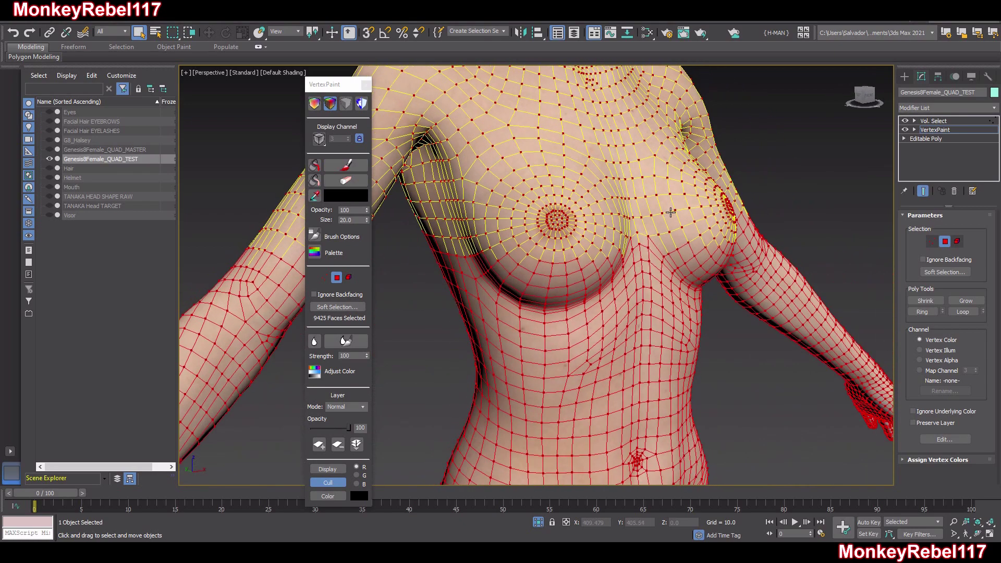
{"action": "left_click", "coordinate": [321, 166]}
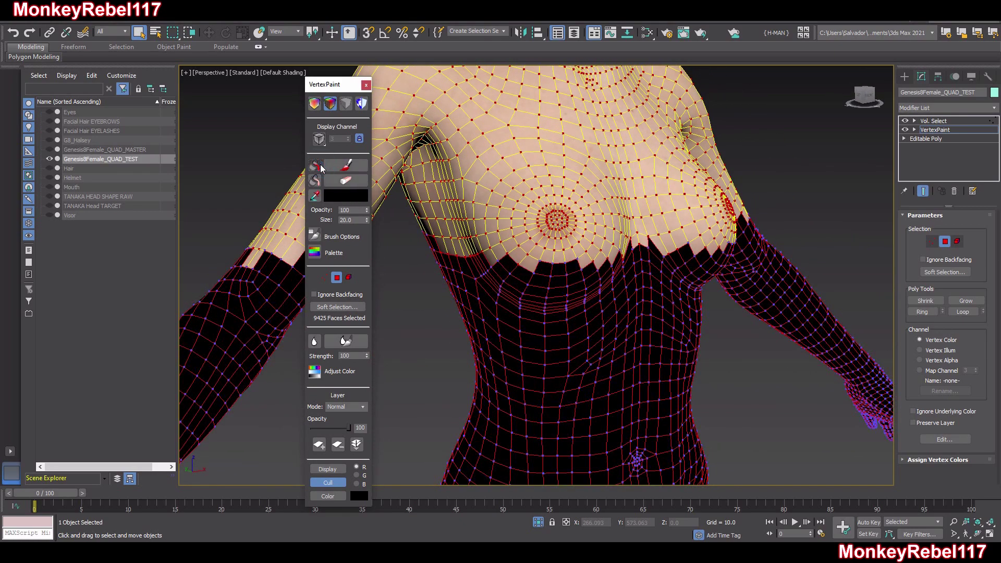
Deselect the body faces, activate the VertexPaint brush and set its size to 5.
{"action": "scroll", "coordinate": [521, 242], "scroll_direction": "down", "scroll_amount": 5}
{"action": "mouse_move", "coordinate": [578, 237]}
{"action": "middle_mouse_down", "text": "alt"}
{"action": "mouse_move", "coordinate": [755, 227]}
{"action": "mouse_move", "coordinate": [600, 229]}
{"action": "mouse_move", "coordinate": [612, 228]}
{"action": "middle_mouse_up", "text": "alt"}
{"action": "left_click", "coordinate": [785, 195]}
{"action": "left_click", "coordinate": [345, 166]}
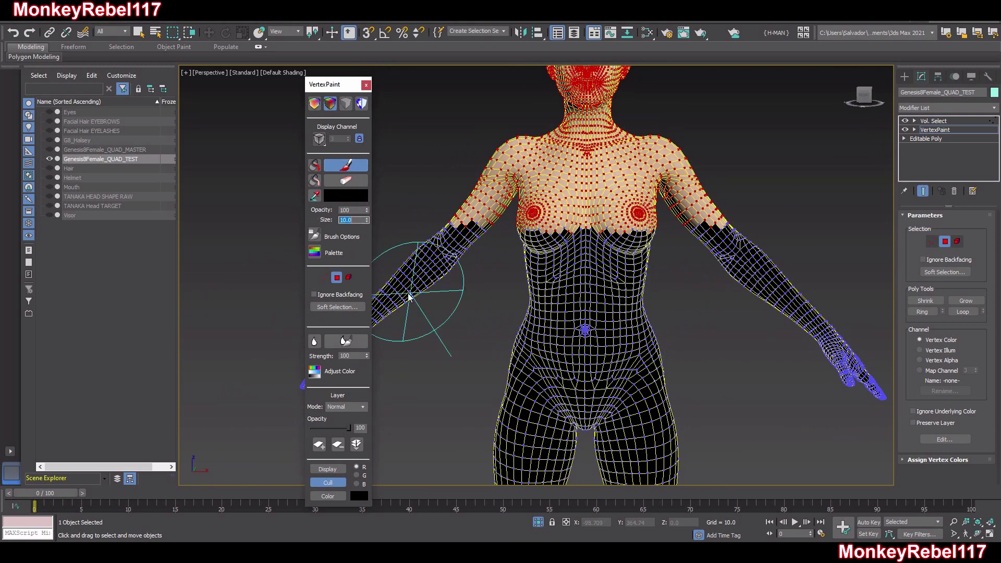
{"action": "left_click", "coordinate": [356, 220]}
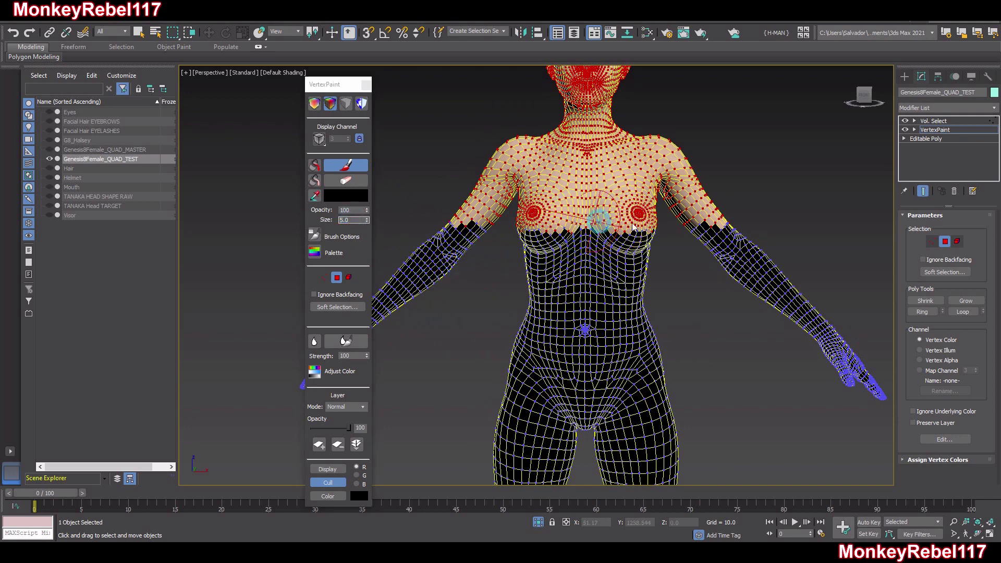
Turn off the brush, region-select the faces from the upper chest and upper arms downward, fill them with black, and deselect.
{"action": "left_click", "coordinate": [337, 166]}
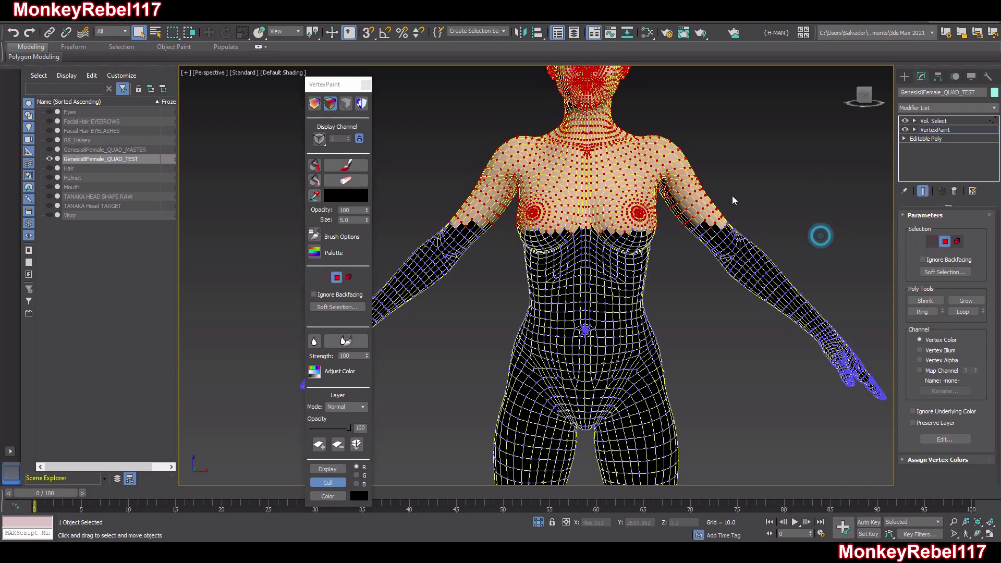
{"action": "left_click_drag", "start_coordinate": [436, 185], "coordinate": [387, 189]}
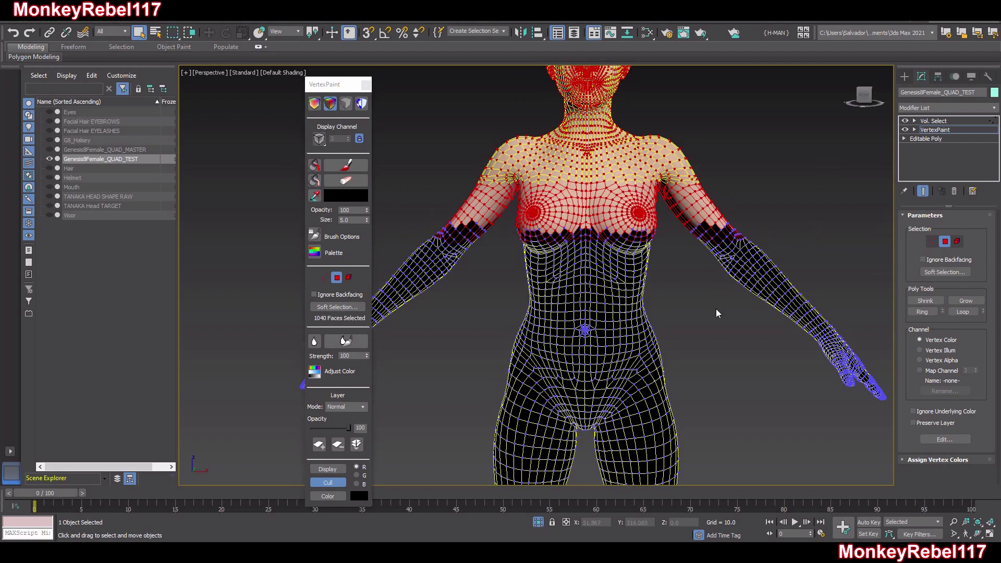
{"action": "left_click_drag", "start_coordinate": [832, 297], "coordinate": [396, 190], "text": "ctrl"}
{"action": "left_click", "coordinate": [316, 166]}
{"action": "mouse_move", "coordinate": [589, 209]}
{"action": "middle_mouse_down", "text": "alt"}
{"action": "mouse_move", "coordinate": [743, 214]}
{"action": "mouse_move", "coordinate": [574, 211]}
{"action": "middle_mouse_up", "text": "alt"}
{"action": "left_click", "coordinate": [777, 193]}
Switch VertexPaint to element selection and select the main skin element of the body.
{"action": "middle_click_drag", "start_coordinate": [695, 175], "coordinate": [709, 228]}
{"action": "scroll", "coordinate": [701, 227], "scroll_direction": "up", "scroll_amount": 5}
{"action": "middle_click_drag", "start_coordinate": [605, 240], "coordinate": [637, 239]}
{"action": "left_click", "coordinate": [345, 165]}
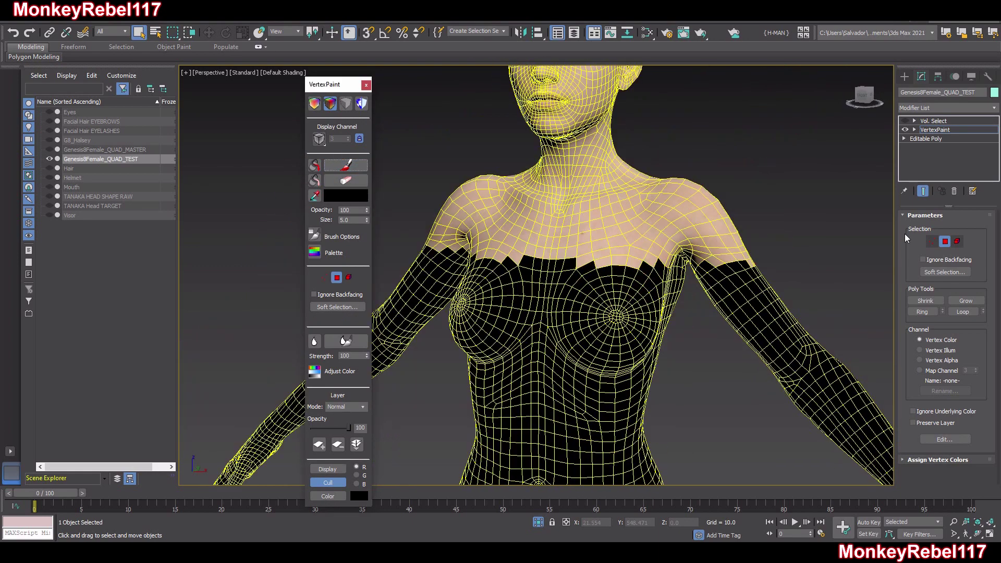
{"action": "left_click", "coordinate": [958, 243]}
{"action": "left_click", "coordinate": [665, 235]}
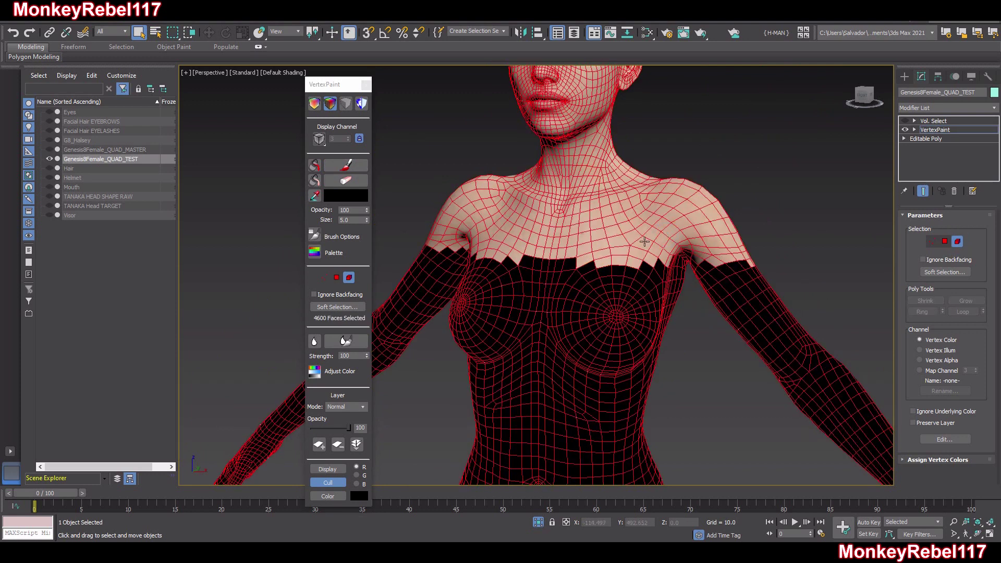
Brush black across the front of the upper chest and shoulders at size 5.
{"action": "left_click", "coordinate": [345, 165]}
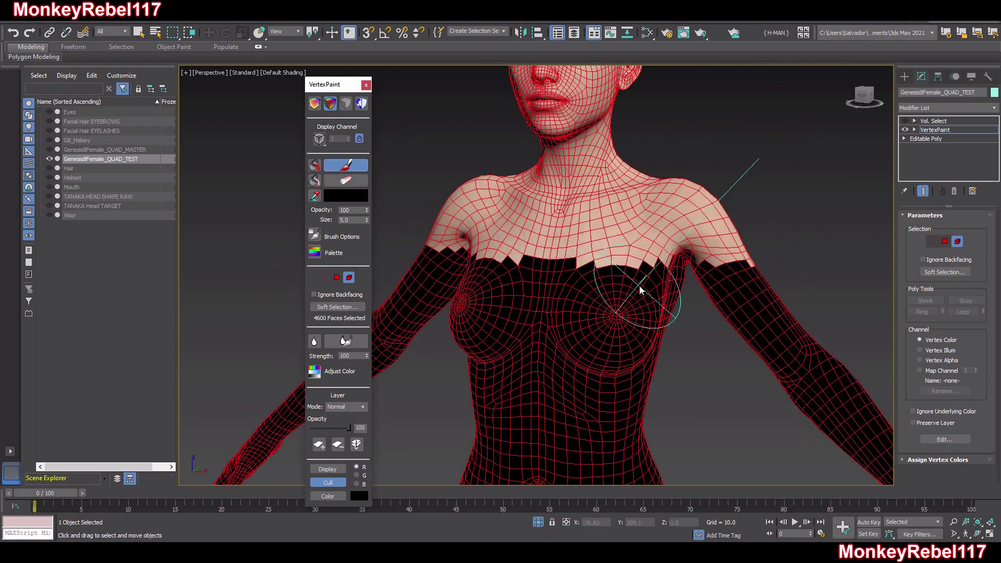
{"action": "middle_click_drag", "start_coordinate": [627, 263], "coordinate": [651, 296], "text": "alt"}
{"action": "mouse_move", "coordinate": [651, 296]}
{"action": "left_mouse_down"}
{"action": "mouse_move", "coordinate": [621, 280]}
{"action": "mouse_move", "coordinate": [597, 292]}
{"action": "mouse_move", "coordinate": [602, 270]}
{"action": "mouse_move", "coordinate": [496, 288]}
{"action": "mouse_move", "coordinate": [405, 280]}
{"action": "mouse_move", "coordinate": [409, 231]}
{"action": "mouse_move", "coordinate": [430, 217]}
{"action": "mouse_move", "coordinate": [463, 251]}
{"action": "left_mouse_up"}
Brush black over the shoulders and upper back up to the base of the neck.
{"action": "middle_click_drag", "start_coordinate": [464, 251], "coordinate": [737, 325], "text": "alt"}
{"action": "mouse_move", "coordinate": [737, 326]}
{"action": "left_mouse_down"}
{"action": "mouse_move", "coordinate": [743, 314]}
{"action": "mouse_move", "coordinate": [707, 258]}
{"action": "mouse_move", "coordinate": [671, 288]}
{"action": "mouse_move", "coordinate": [701, 307]}
{"action": "mouse_move", "coordinate": [702, 326]}
{"action": "mouse_move", "coordinate": [716, 313]}
{"action": "left_mouse_up"}
{"action": "middle_click_drag", "start_coordinate": [716, 313], "coordinate": [661, 212], "text": "alt"}
{"action": "left_click_drag", "start_coordinate": [658, 276], "coordinate": [623, 279]}
{"action": "mouse_move", "coordinate": [603, 281]}
{"action": "middle_mouse_down", "text": "alt"}
{"action": "mouse_move", "coordinate": [627, 304]}
{"action": "mouse_move", "coordinate": [623, 338]}
{"action": "middle_mouse_up", "text": "alt"}
{"action": "mouse_move", "coordinate": [628, 313]}
{"action": "left_mouse_down"}
{"action": "mouse_move", "coordinate": [575, 311]}
{"action": "mouse_move", "coordinate": [655, 255]}
{"action": "left_mouse_up"}
{"action": "mouse_move", "coordinate": [662, 234]}
{"action": "left_mouse_down"}
{"action": "mouse_move", "coordinate": [673, 219]}
{"action": "mouse_move", "coordinate": [545, 268]}
{"action": "mouse_move", "coordinate": [558, 269]}
{"action": "mouse_move", "coordinate": [515, 230]}
{"action": "mouse_move", "coordinate": [568, 286]}
{"action": "mouse_move", "coordinate": [539, 329]}
{"action": "mouse_move", "coordinate": [483, 268]}
{"action": "mouse_move", "coordinate": [436, 266]}
{"action": "mouse_move", "coordinate": [459, 252]}
{"action": "mouse_move", "coordinate": [409, 259]}
{"action": "mouse_move", "coordinate": [445, 273]}
{"action": "mouse_move", "coordinate": [465, 236]}
{"action": "left_mouse_up"}
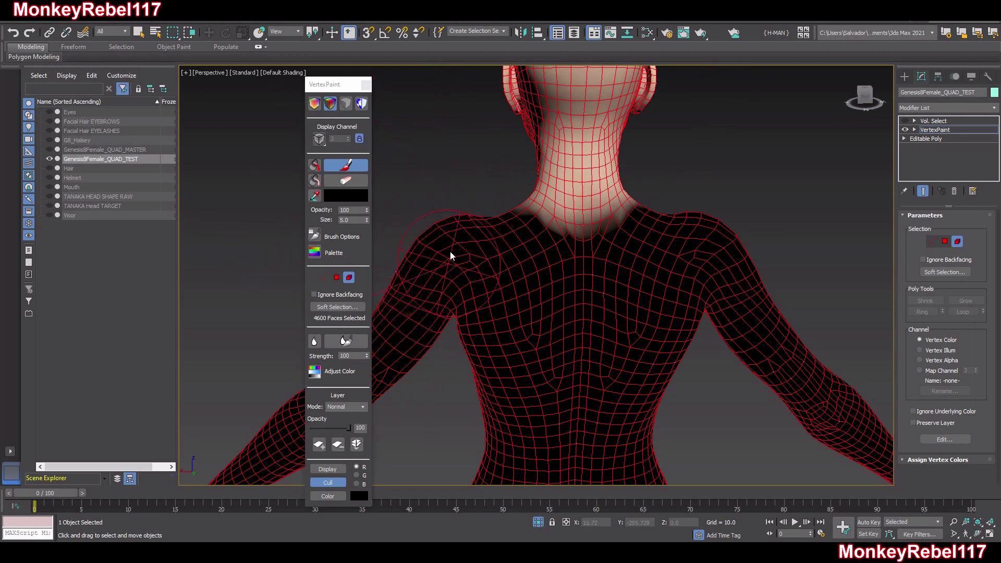
Brush black over the remaining front shoulder and collarbone areas up to the base of the neck.
{"action": "mouse_move", "coordinate": [418, 286]}
{"action": "middle_mouse_down", "text": "alt"}
{"action": "mouse_move", "coordinate": [521, 315]}
{"action": "mouse_move", "coordinate": [688, 302]}
{"action": "middle_mouse_up", "text": "alt"}
{"action": "mouse_move", "coordinate": [762, 300]}
{"action": "left_mouse_down"}
{"action": "mouse_move", "coordinate": [707, 245]}
{"action": "mouse_move", "coordinate": [639, 266]}
{"action": "mouse_move", "coordinate": [623, 284]}
{"action": "mouse_move", "coordinate": [598, 273]}
{"action": "mouse_move", "coordinate": [550, 289]}
{"action": "mouse_move", "coordinate": [580, 305]}
{"action": "mouse_move", "coordinate": [482, 229]}
{"action": "left_mouse_up"}
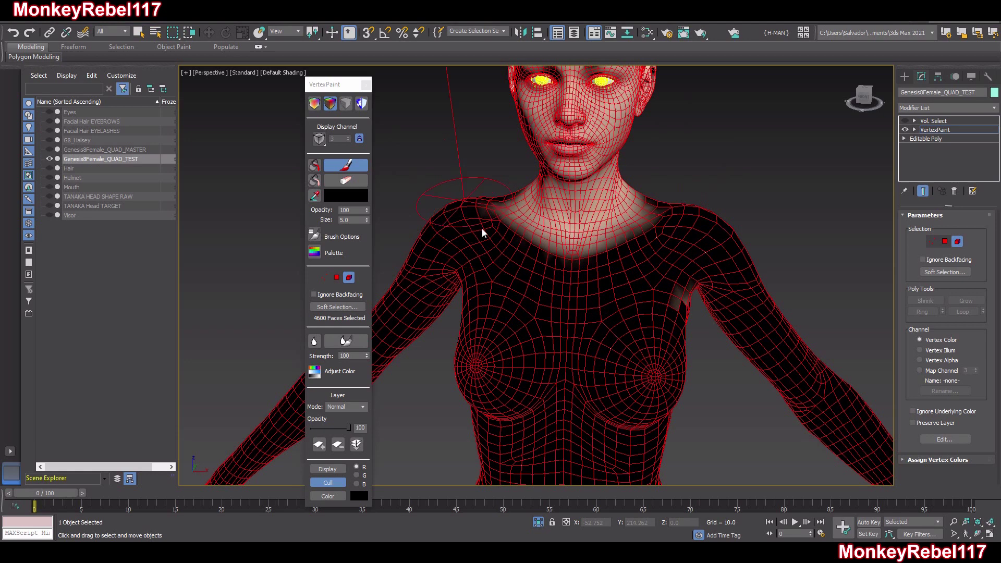
{"action": "mouse_move", "coordinate": [655, 251]}
{"action": "left_mouse_down"}
{"action": "mouse_move", "coordinate": [681, 211]}
{"action": "mouse_move", "coordinate": [577, 290]}
{"action": "mouse_move", "coordinate": [592, 263]}
{"action": "mouse_move", "coordinate": [565, 274]}
{"action": "left_mouse_up"}
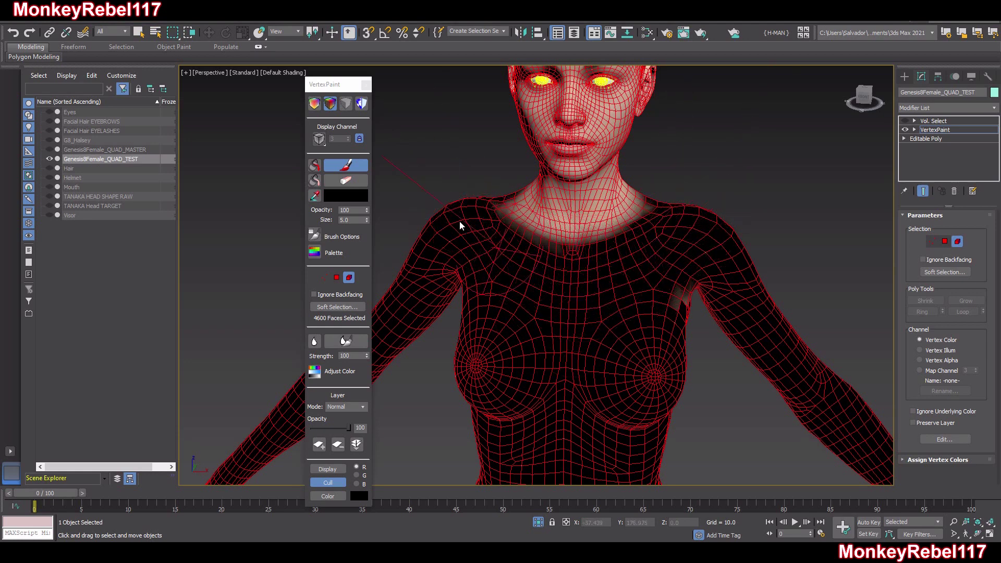
Examine the black paint edge around the base of the neck from the front, both sides and the back.
{"action": "middle_click_drag", "start_coordinate": [514, 290], "coordinate": [605, 308], "text": "alt"}
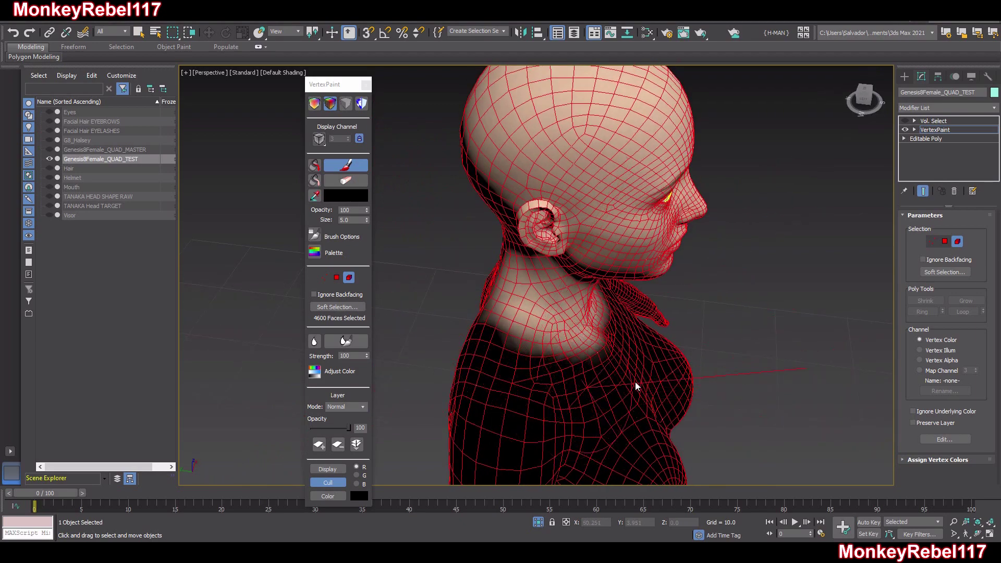
{"action": "middle_click_drag", "start_coordinate": [582, 384], "coordinate": [679, 363], "text": "alt"}
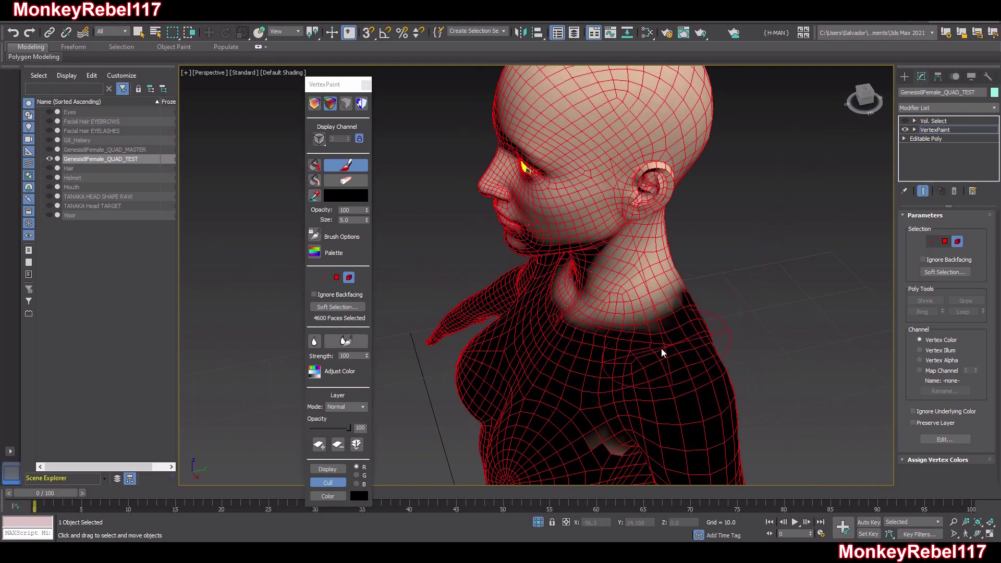
{"action": "mouse_move", "coordinate": [593, 379]}
{"action": "middle_mouse_down", "text": "alt"}
{"action": "mouse_move", "coordinate": [705, 340]}
{"action": "mouse_move", "coordinate": [533, 319]}
{"action": "mouse_move", "coordinate": [725, 332]}
{"action": "mouse_move", "coordinate": [809, 325]}
{"action": "mouse_move", "coordinate": [771, 306]}
{"action": "middle_mouse_up", "text": "alt"}
{"action": "mouse_move", "coordinate": [614, 290]}
{"action": "middle_mouse_down"}
{"action": "mouse_move", "coordinate": [580, 289]}
{"action": "mouse_move", "coordinate": [581, 411]}
{"action": "middle_mouse_up"}
{"action": "scroll", "coordinate": [553, 299], "scroll_direction": "up", "scroll_amount": 5}
{"action": "middle_click_drag", "start_coordinate": [552, 299], "coordinate": [652, 293], "text": "alt"}
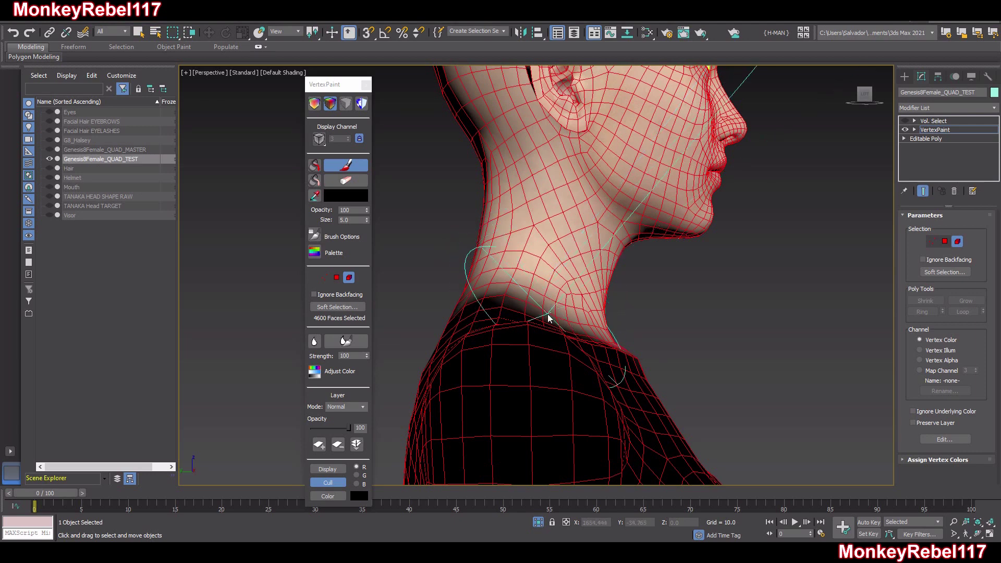
{"action": "scroll", "coordinate": [547, 313], "scroll_direction": "down", "scroll_amount": 6}
{"action": "middle_click_drag", "start_coordinate": [469, 383], "coordinate": [415, 377], "text": "alt"}
{"action": "middle_click_drag", "start_coordinate": [735, 318], "coordinate": [740, 330]}
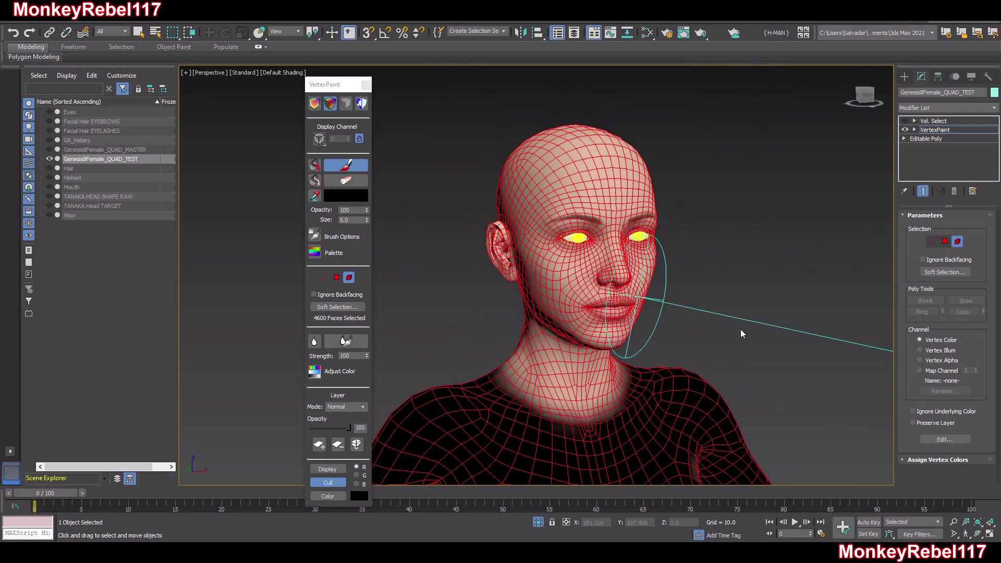
Leave VertexPaint element selection, activate Vol. Select, and check its vertex selection around the neck, shoulders and underarms.
{"action": "left_click", "coordinate": [956, 241]}
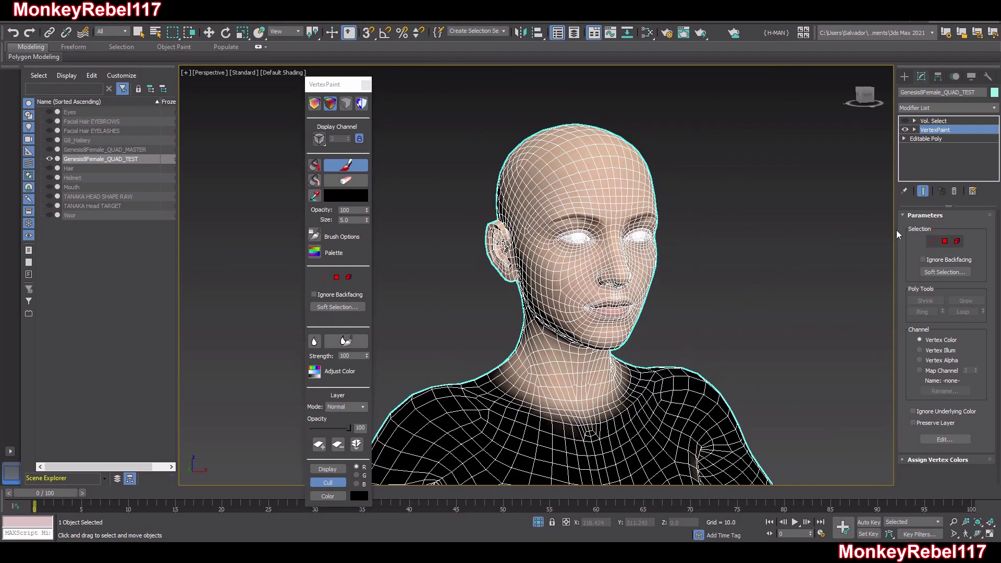
{"action": "left_click", "coordinate": [936, 121]}
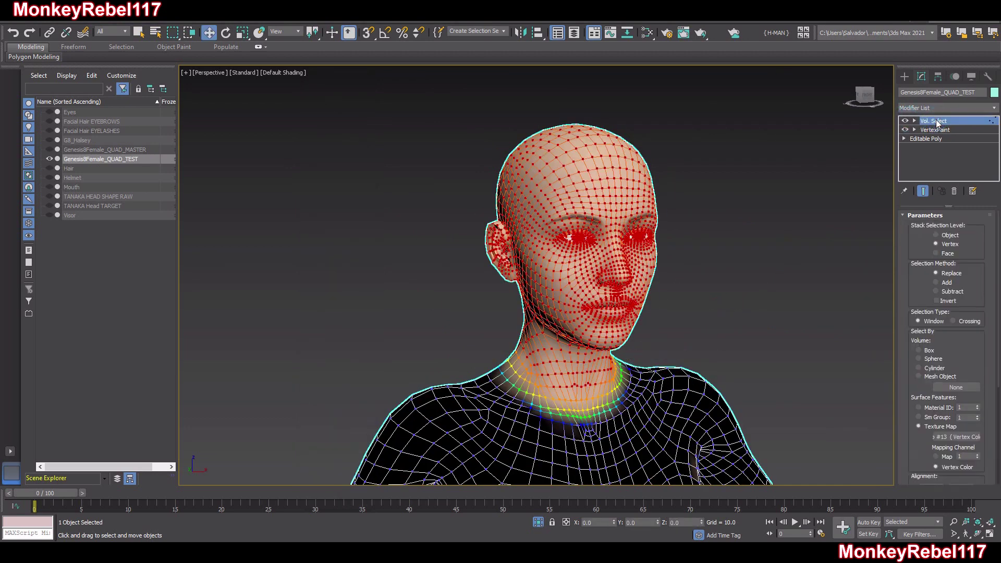
{"action": "scroll", "coordinate": [748, 281], "scroll_direction": "down", "scroll_amount": 4}
{"action": "middle_click_drag", "start_coordinate": [600, 286], "coordinate": [939, 292], "text": "alt"}
{"action": "middle_click_drag", "start_coordinate": [659, 284], "coordinate": [672, 433]}
{"action": "middle_click_drag", "start_coordinate": [672, 433], "coordinate": [659, 398], "text": "alt"}
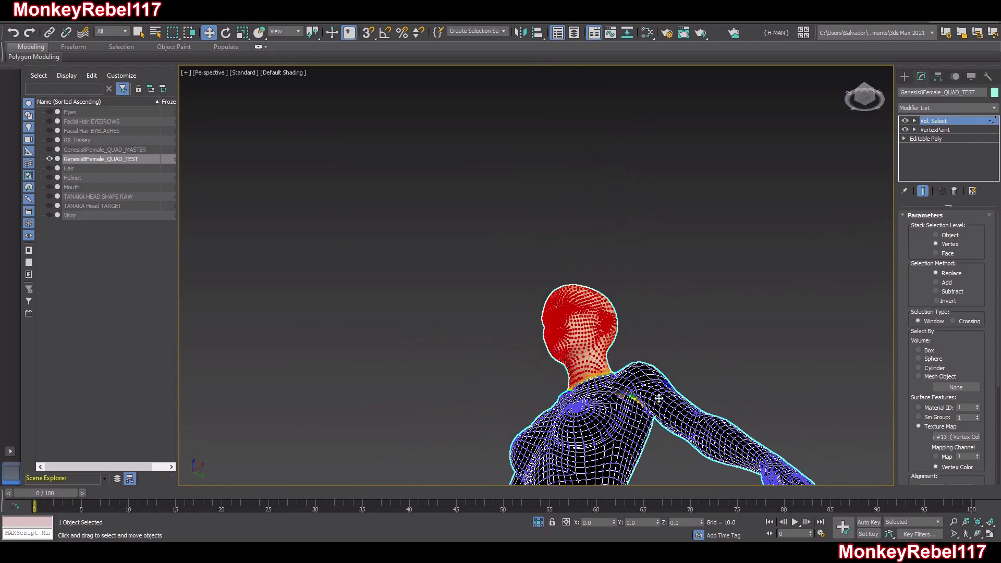
{"action": "scroll", "coordinate": [655, 401], "scroll_direction": "up", "scroll_amount": 4}
{"action": "scroll", "coordinate": [655, 370], "scroll_direction": "up", "scroll_amount": 3}
{"action": "middle_click_drag", "start_coordinate": [625, 259], "coordinate": [633, 310]}
{"action": "middle_click_drag", "start_coordinate": [633, 310], "coordinate": [657, 359], "text": "alt"}
{"action": "scroll", "coordinate": [650, 332], "scroll_direction": "up", "scroll_amount": 3}
{"action": "middle_click_drag", "start_coordinate": [721, 291], "coordinate": [723, 338]}
Return to VertexPaint element selection and brush black over the unpainted patch in the figure's left underarm.
{"action": "left_click", "coordinate": [940, 130]}
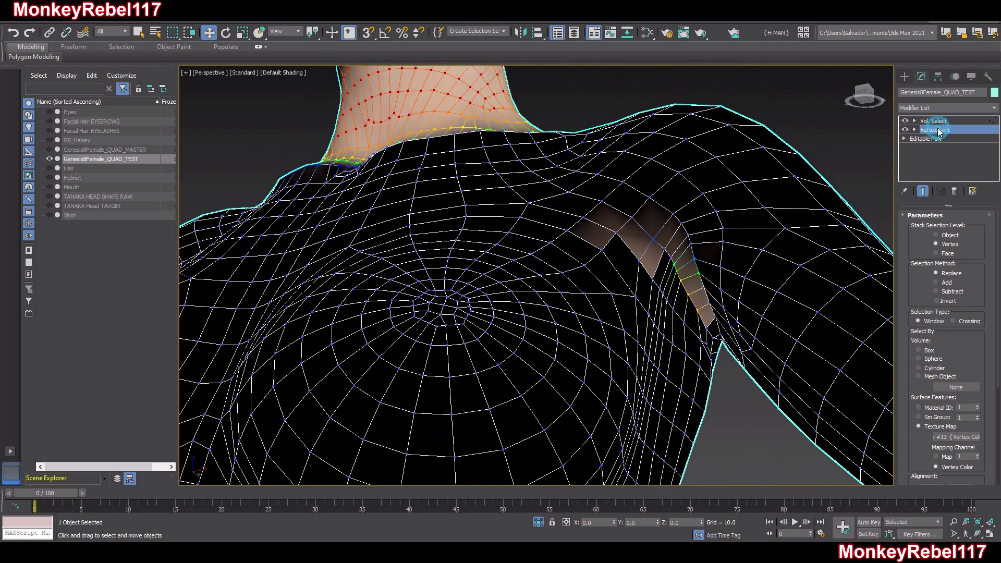
{"action": "left_click", "coordinate": [945, 241]}
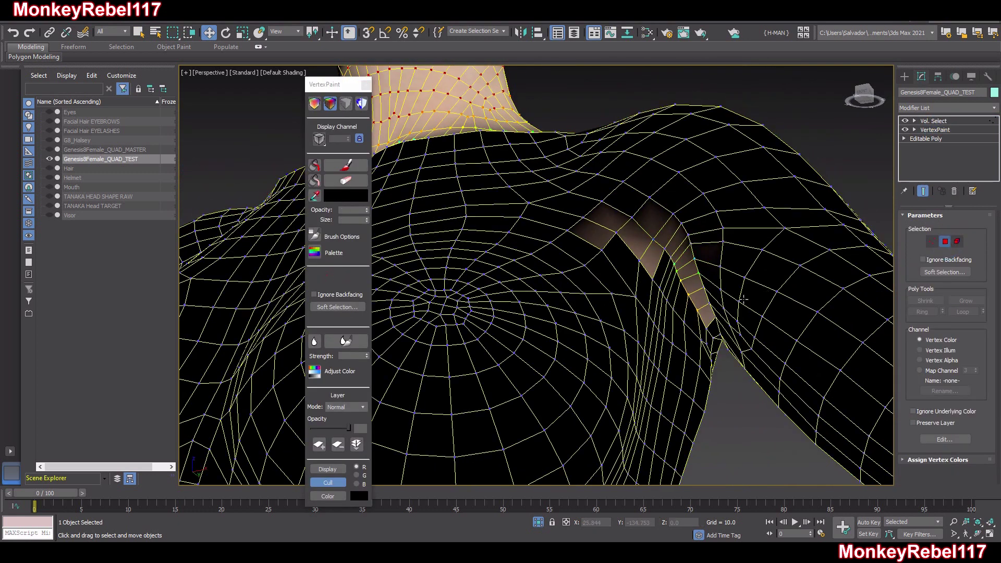
{"action": "left_click", "coordinate": [967, 242]}
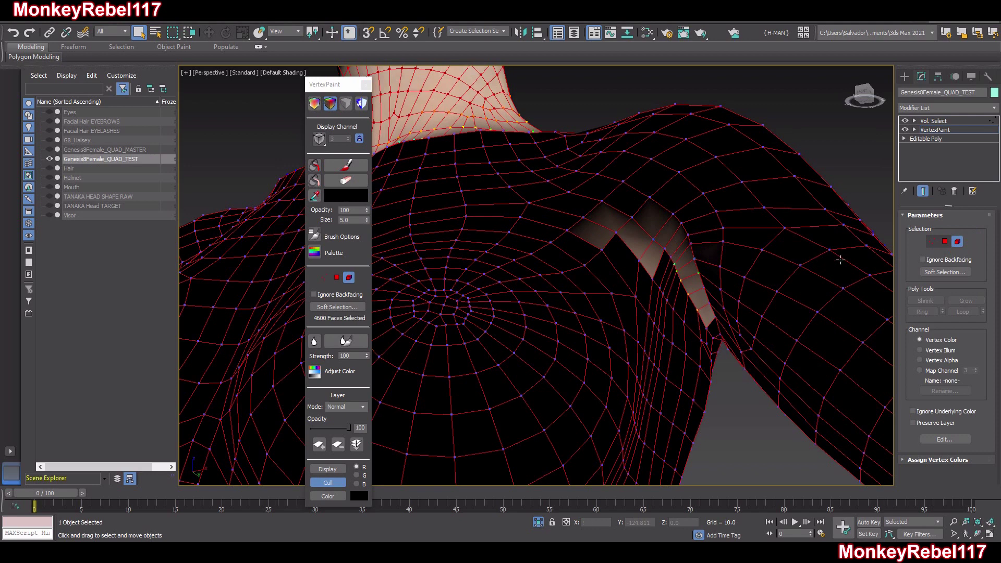
{"action": "left_click", "coordinate": [344, 165]}
{"action": "mouse_move", "coordinate": [691, 276]}
{"action": "left_mouse_down"}
{"action": "mouse_move", "coordinate": [706, 320]}
{"action": "mouse_move", "coordinate": [692, 296]}
{"action": "mouse_move", "coordinate": [640, 272]}
{"action": "mouse_move", "coordinate": [666, 264]}
{"action": "mouse_move", "coordinate": [699, 286]}
{"action": "mouse_move", "coordinate": [665, 283]}
{"action": "left_mouse_up"}
{"action": "scroll", "coordinate": [666, 279], "scroll_direction": "down", "scroll_amount": 5}
{"action": "mouse_move", "coordinate": [520, 324]}
{"action": "middle_mouse_down", "text": "alt"}
{"action": "mouse_move", "coordinate": [576, 339]}
{"action": "mouse_move", "coordinate": [621, 318]}
{"action": "mouse_move", "coordinate": [668, 336]}
{"action": "mouse_move", "coordinate": [656, 305]}
{"action": "mouse_move", "coordinate": [633, 288]}
{"action": "mouse_move", "coordinate": [574, 304]}
{"action": "mouse_move", "coordinate": [701, 377]}
{"action": "mouse_move", "coordinate": [781, 352]}
{"action": "middle_mouse_up", "text": "alt"}
{"action": "scroll", "coordinate": [760, 357], "scroll_direction": "down", "scroll_amount": 5}
{"action": "mouse_move", "coordinate": [658, 366]}
{"action": "middle_mouse_down", "text": "alt"}
{"action": "mouse_move", "coordinate": [480, 358]}
{"action": "mouse_move", "coordinate": [603, 345]}
{"action": "mouse_move", "coordinate": [653, 368]}
{"action": "middle_mouse_up", "text": "alt"}
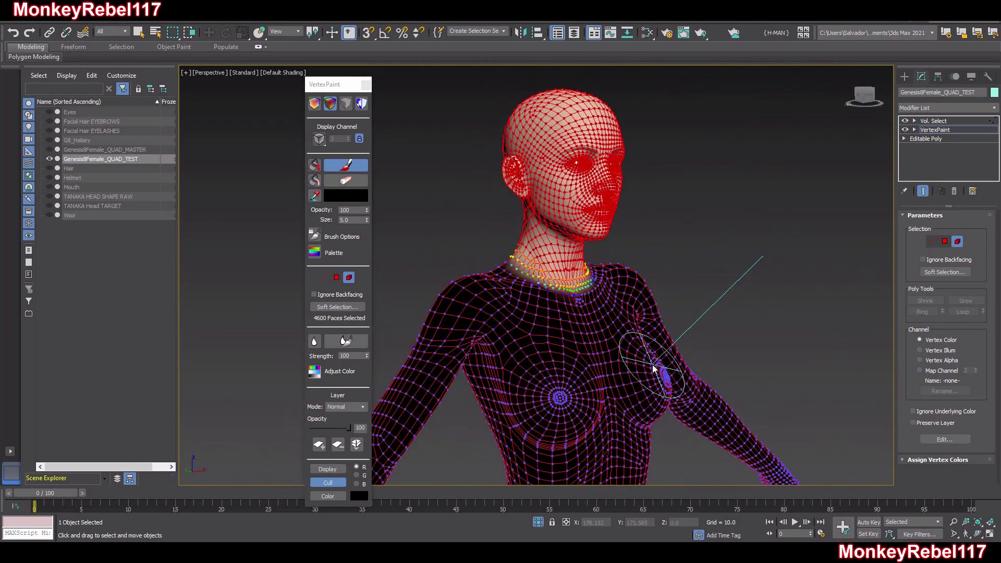
{"action": "middle_click_drag", "start_coordinate": [653, 368], "coordinate": [598, 358], "text": "alt"}
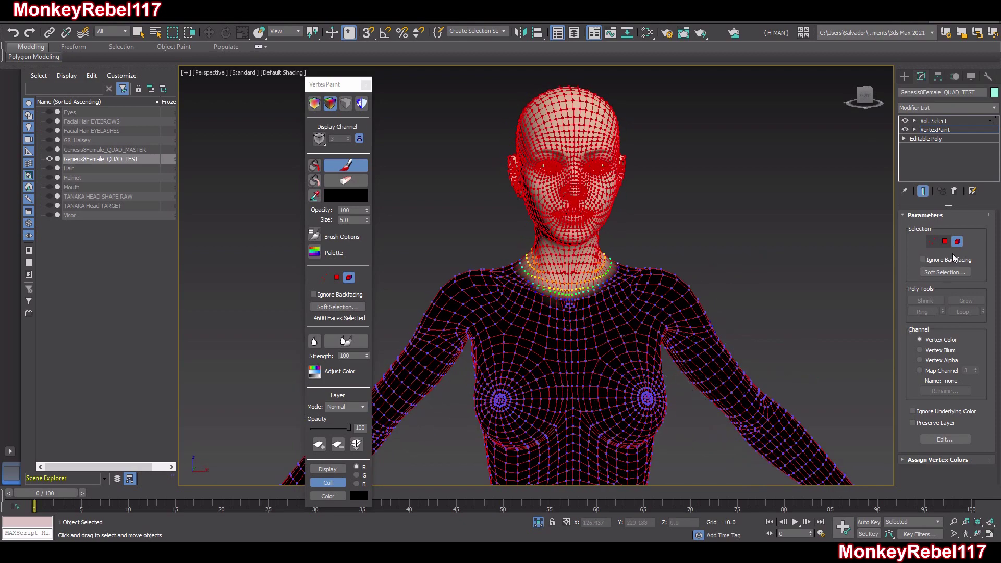
{"action": "left_click", "coordinate": [957, 240]}
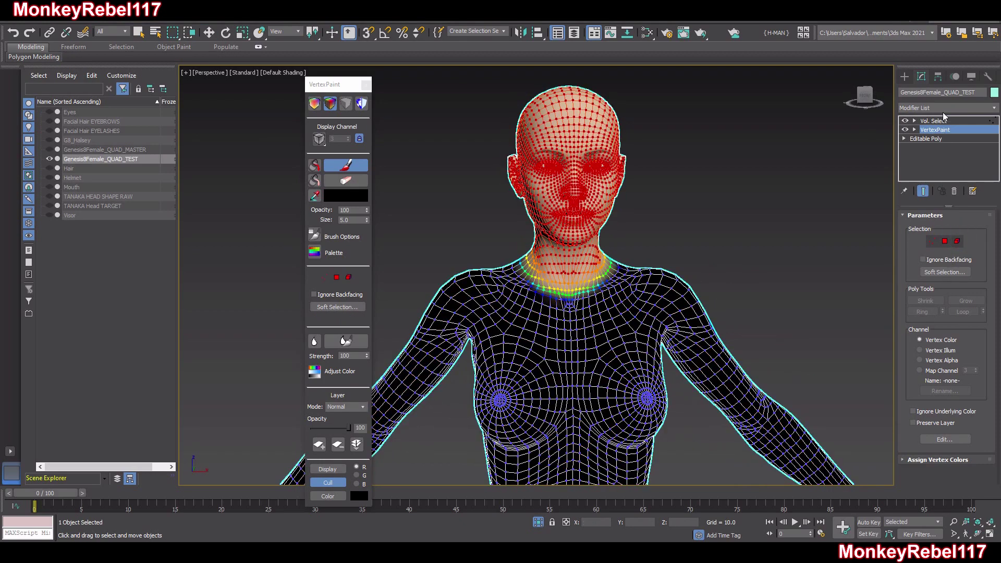
Examine the vertex selection over the whole body and the neck transition from several angles.
{"action": "scroll", "coordinate": [661, 261], "scroll_direction": "down", "scroll_amount": 5}
{"action": "middle_click_drag", "start_coordinate": [636, 290], "coordinate": [897, 283], "text": "alt"}
{"action": "middle_click_drag", "start_coordinate": [677, 406], "coordinate": [676, 119]}
{"action": "middle_click_drag", "start_coordinate": [693, 221], "coordinate": [767, 250], "text": "alt"}
{"action": "middle_click_drag", "start_coordinate": [766, 205], "coordinate": [604, 354], "text": "alt"}
{"action": "scroll", "coordinate": [594, 312], "scroll_direction": "up", "scroll_amount": 4}
{"action": "middle_click_drag", "start_coordinate": [578, 277], "coordinate": [595, 258], "text": "alt"}
{"action": "middle_click_drag", "start_coordinate": [546, 279], "coordinate": [630, 344]}
{"action": "scroll", "coordinate": [574, 290], "scroll_direction": "up", "scroll_amount": 4}
{"action": "middle_click_drag", "start_coordinate": [631, 344], "coordinate": [615, 328], "text": "alt"}
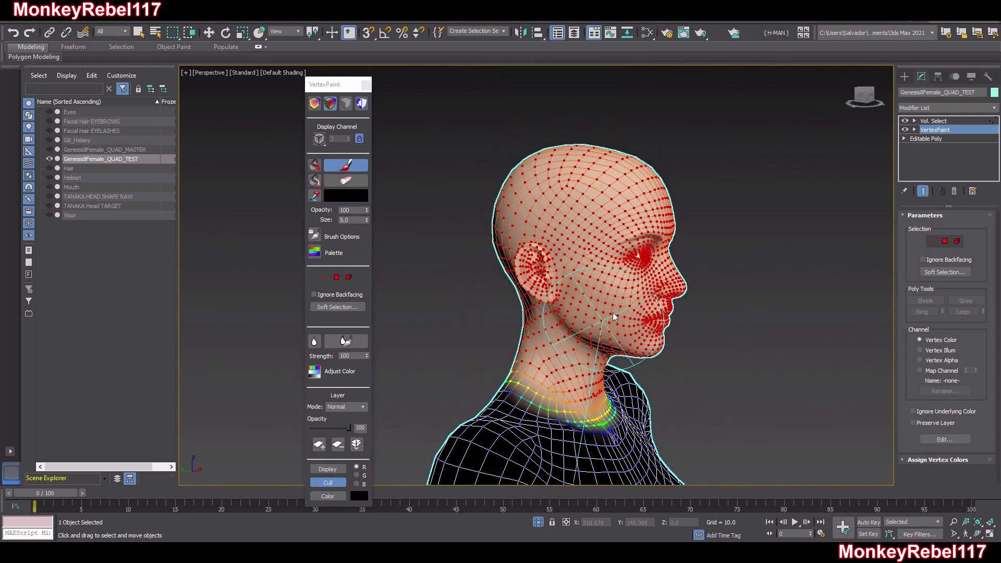
Add a Morpher modifier above Vol. Select and load TANAKA HEAD SHAPE RAW as its morph target.
{"action": "left_click", "coordinate": [943, 121]}
{"action": "left_click", "coordinate": [953, 111]}
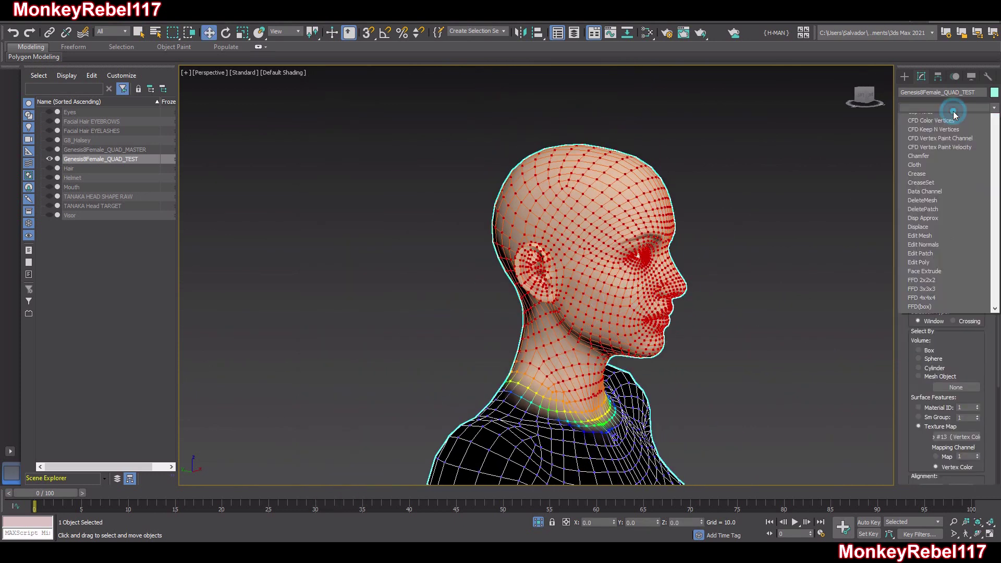
{"action": "type", "text": "mo"}
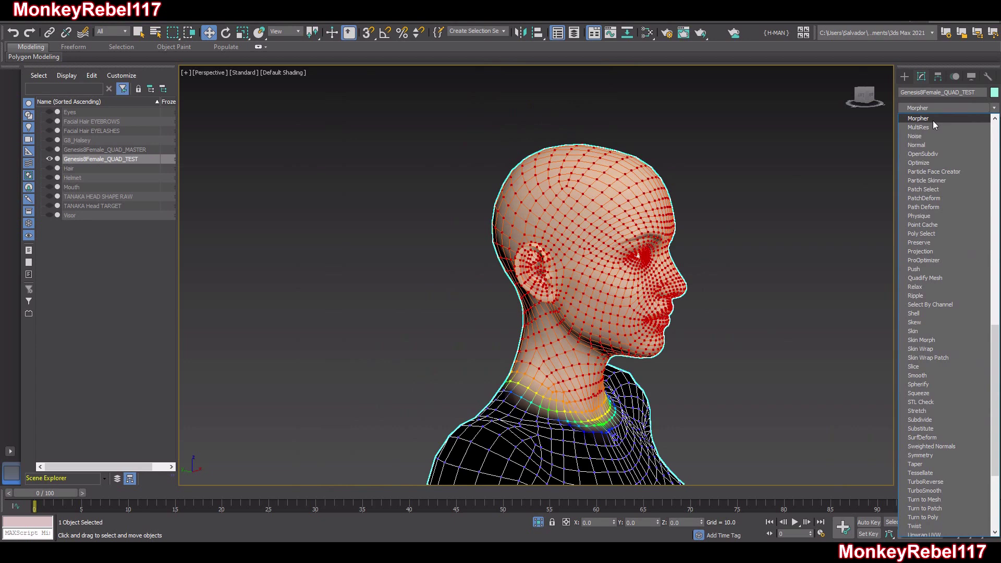
{"action": "left_click", "coordinate": [933, 119]}
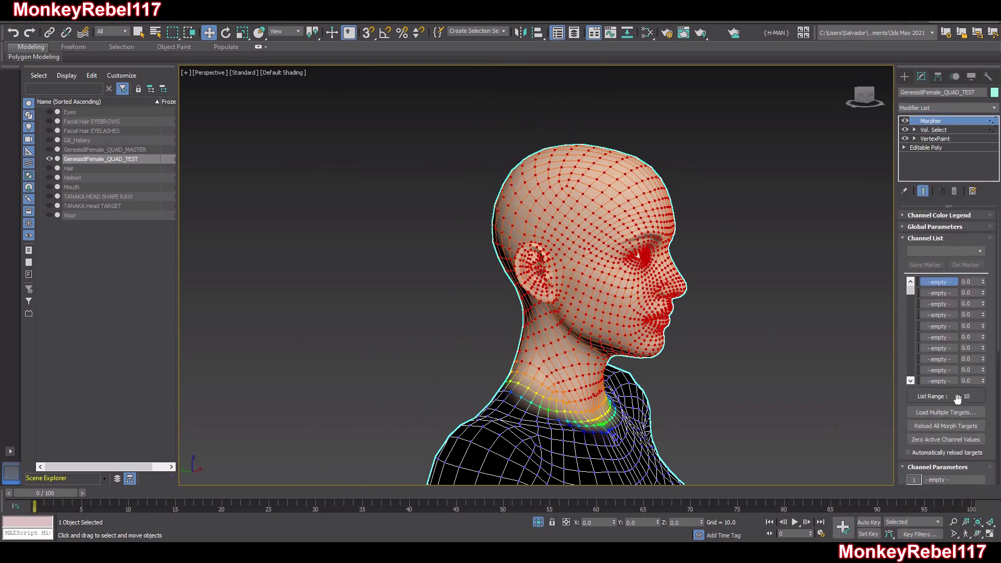
{"action": "left_click", "coordinate": [945, 412]}
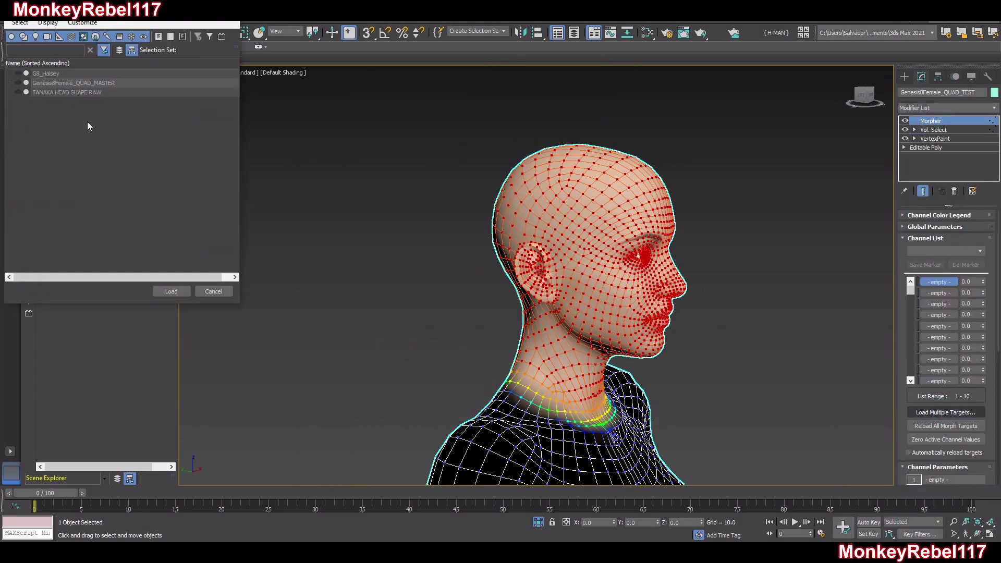
{"action": "left_click", "coordinate": [63, 94]}
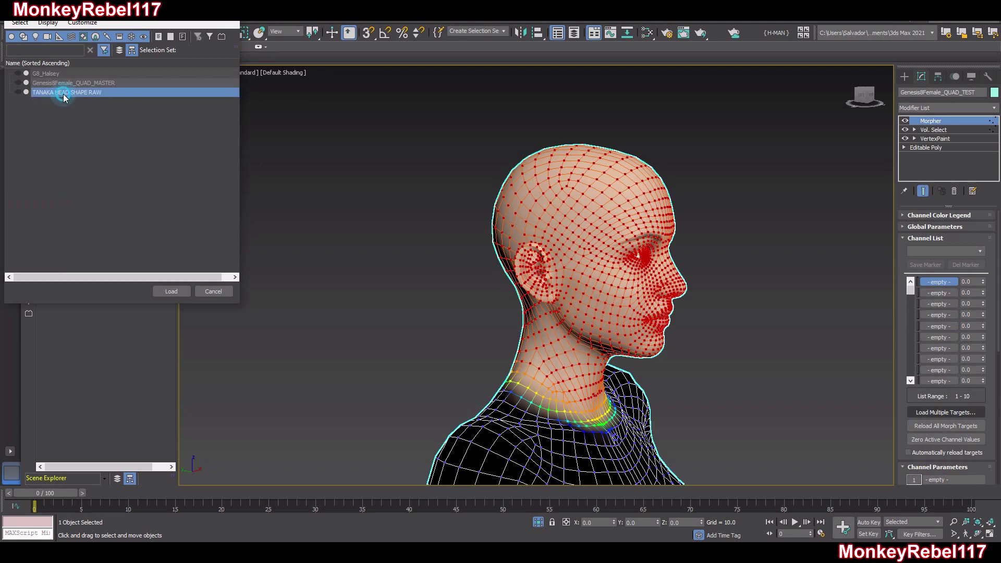
{"action": "left_click", "coordinate": [177, 290]}
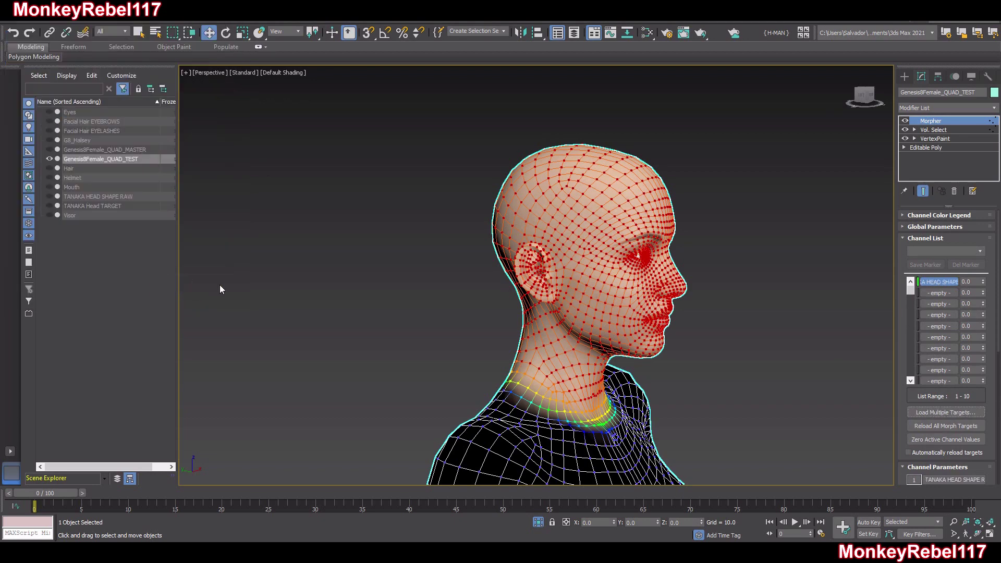
Set the TANAKA HEAD SHAPE RAW morph channel to 100.
{"action": "left_click", "coordinate": [970, 281]}
{"action": "type", "text": "100"}
{"action": "key", "text": "Return"}
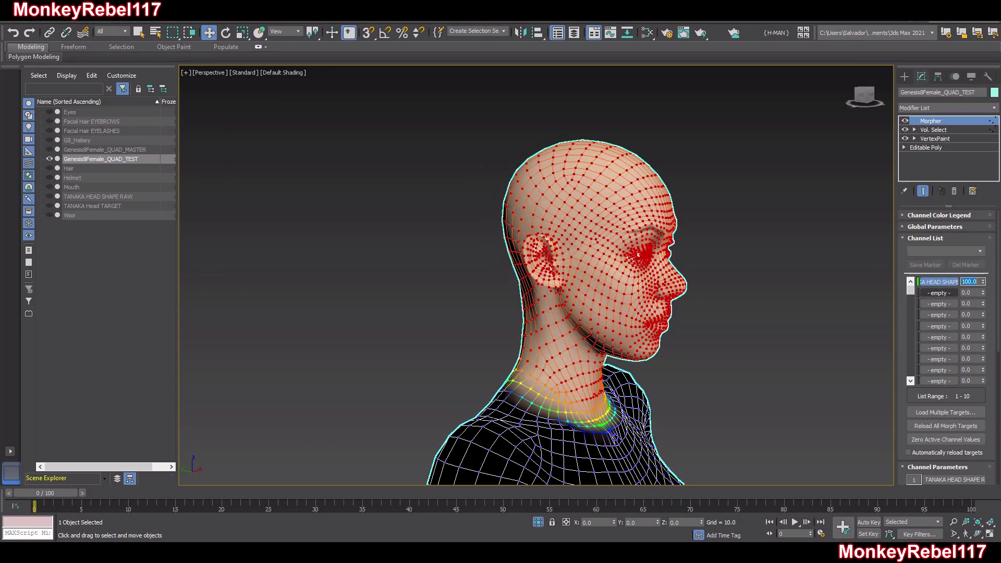
Examine the morphed head, the neck blend and the eyes, with the body deselected for a clean view.
{"action": "middle_click_drag", "start_coordinate": [632, 288], "coordinate": [570, 266], "text": "alt"}
{"action": "scroll", "coordinate": [610, 257], "scroll_direction": "up", "scroll_amount": 2}
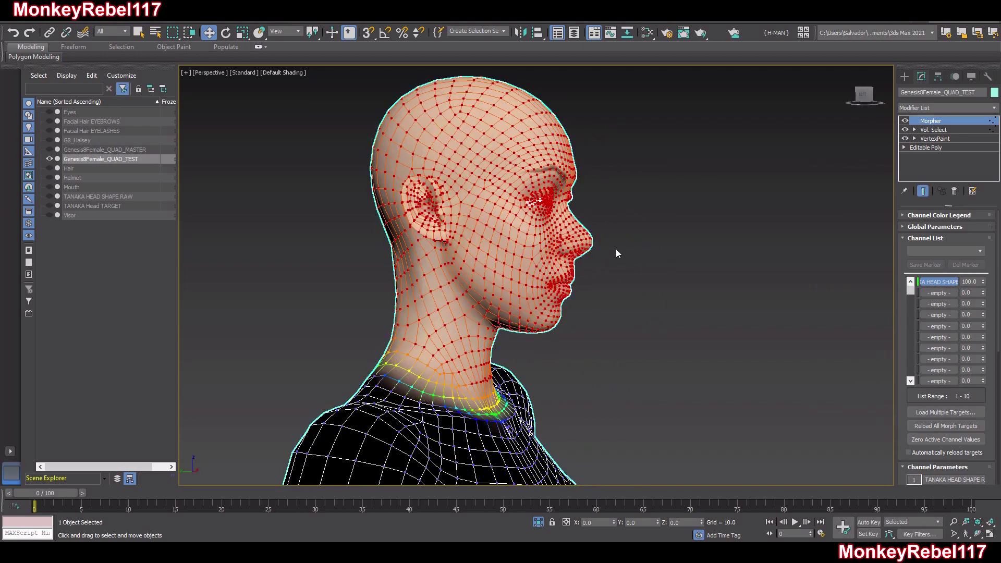
{"action": "middle_click_drag", "start_coordinate": [647, 230], "coordinate": [601, 237], "text": "alt"}
{"action": "scroll", "coordinate": [490, 249], "scroll_direction": "down", "scroll_amount": 5}
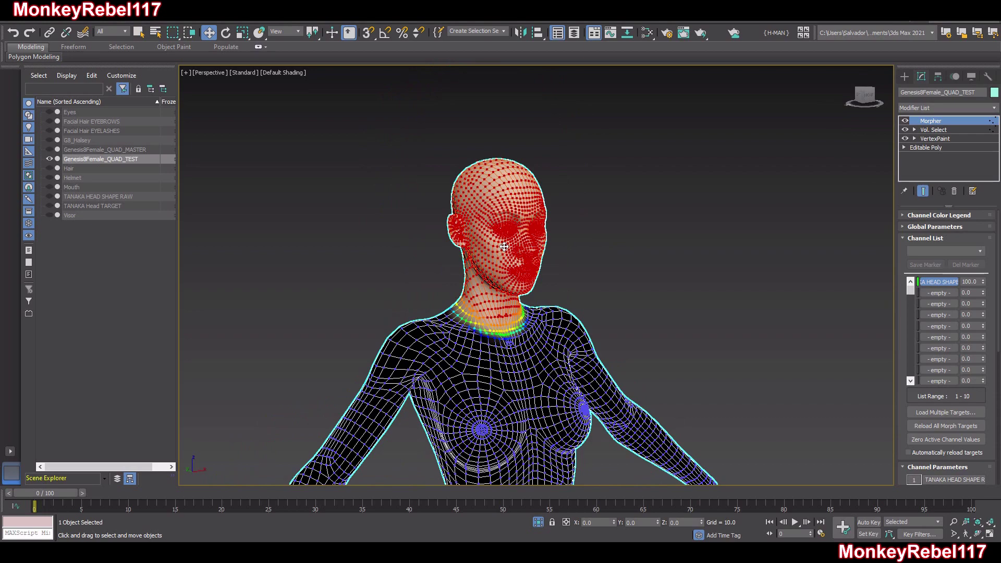
{"action": "scroll", "coordinate": [554, 282], "scroll_direction": "down", "scroll_amount": 8}
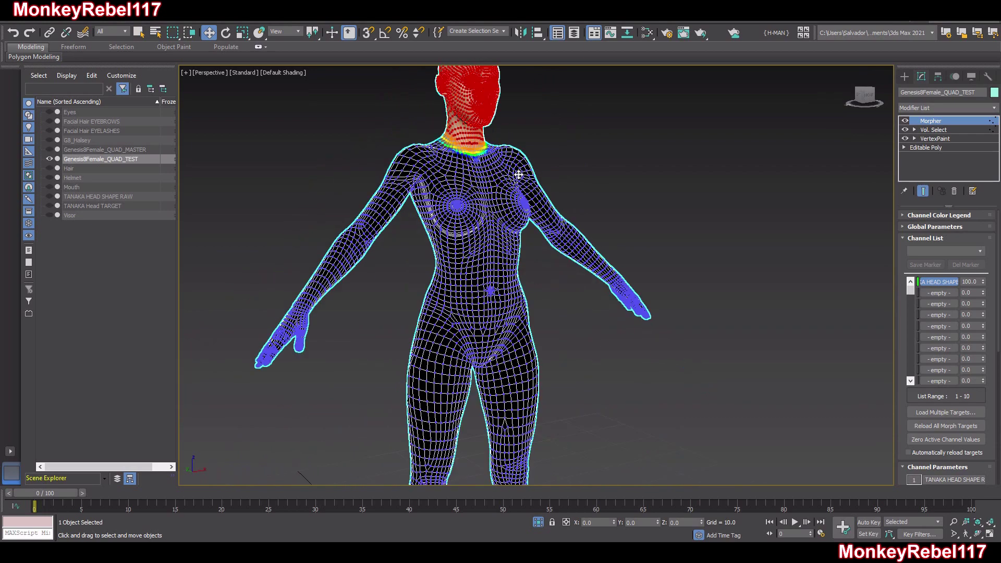
{"action": "scroll", "coordinate": [543, 193], "scroll_direction": "up", "scroll_amount": 8}
{"action": "middle_click_drag", "start_coordinate": [505, 220], "coordinate": [584, 214], "text": "alt"}
{"action": "scroll", "coordinate": [584, 214], "scroll_direction": "down", "scroll_amount": 3}
{"action": "left_click", "coordinate": [637, 182]}
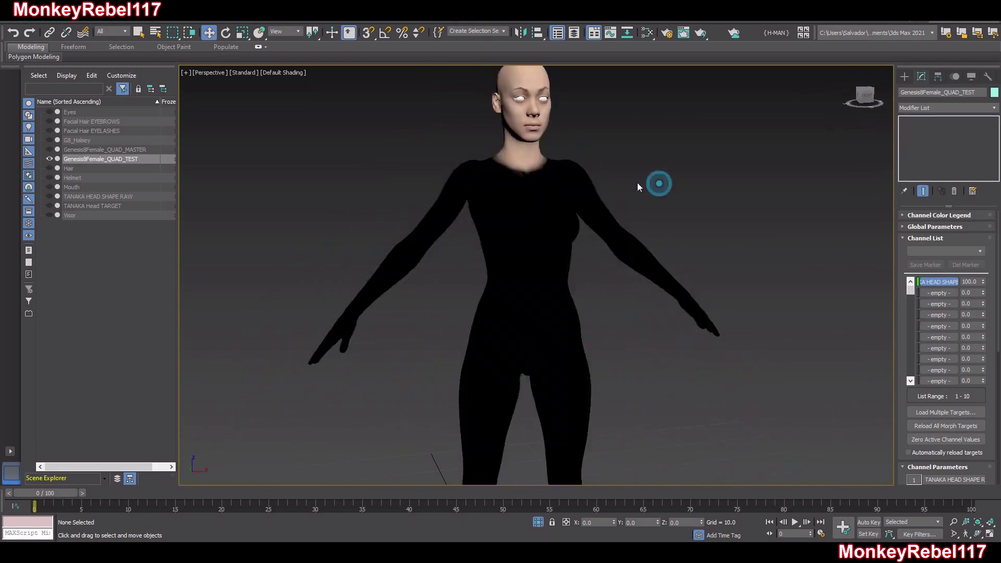
{"action": "middle_click_drag", "start_coordinate": [636, 183], "coordinate": [642, 255]}
{"action": "scroll", "coordinate": [519, 201], "scroll_direction": "up", "scroll_amount": 12}
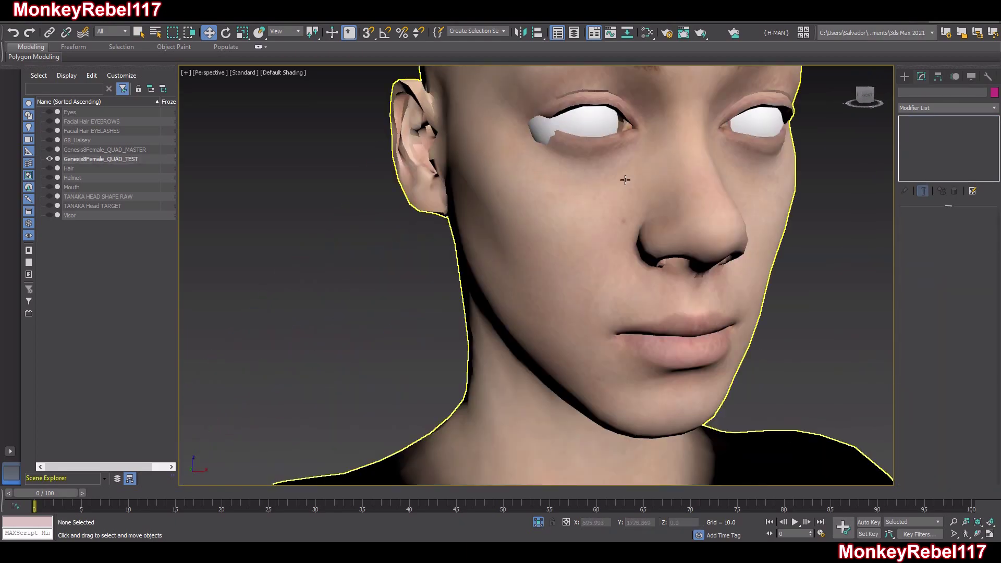
{"action": "scroll", "coordinate": [626, 180], "scroll_direction": "down", "scroll_amount": 10}
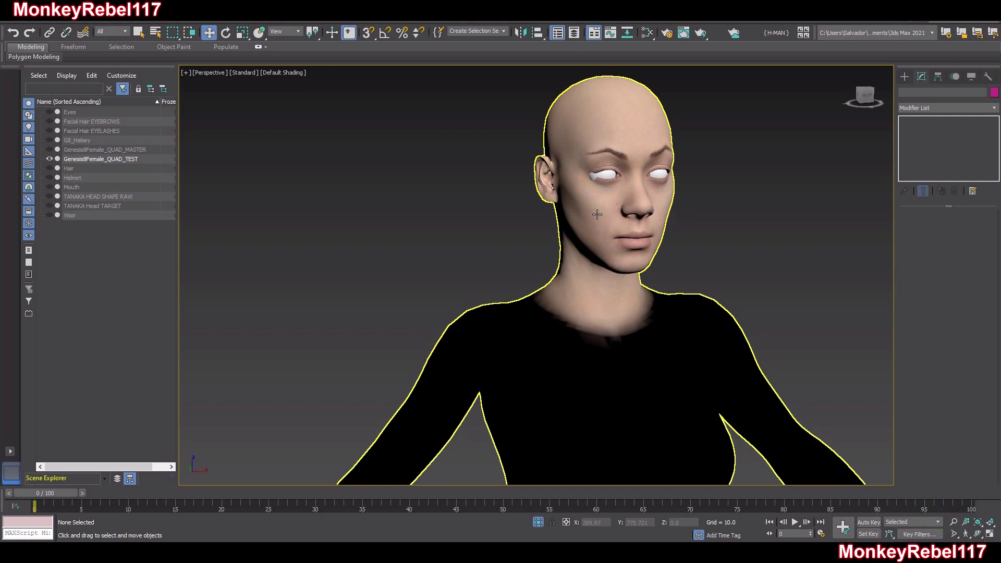
Reselect the test body, return to VertexPaint element selection, and turn off the Vol. Select and Morpher modifiers.
{"action": "left_click", "coordinate": [597, 215]}
{"action": "left_click", "coordinate": [935, 139]}
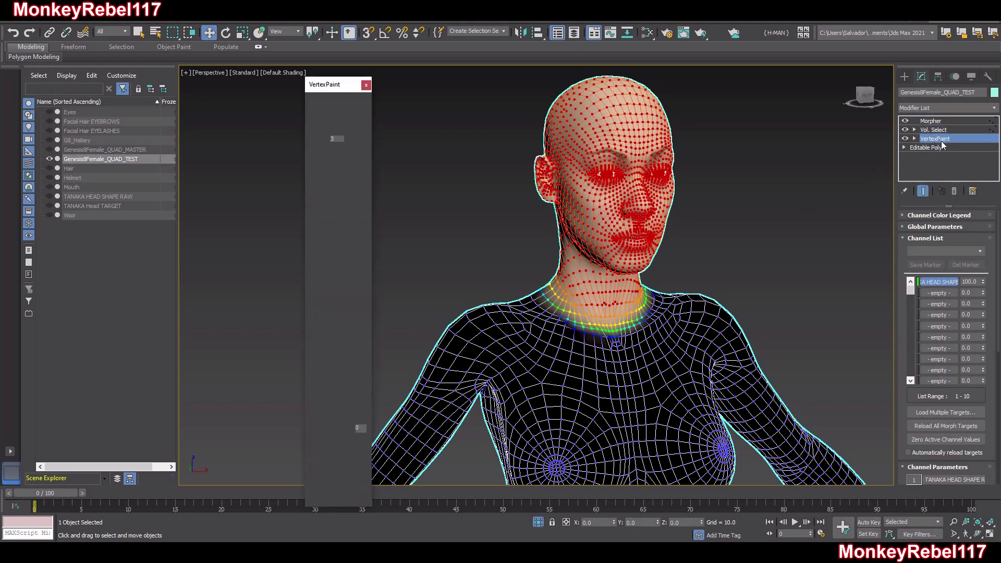
{"action": "left_click", "coordinate": [957, 242]}
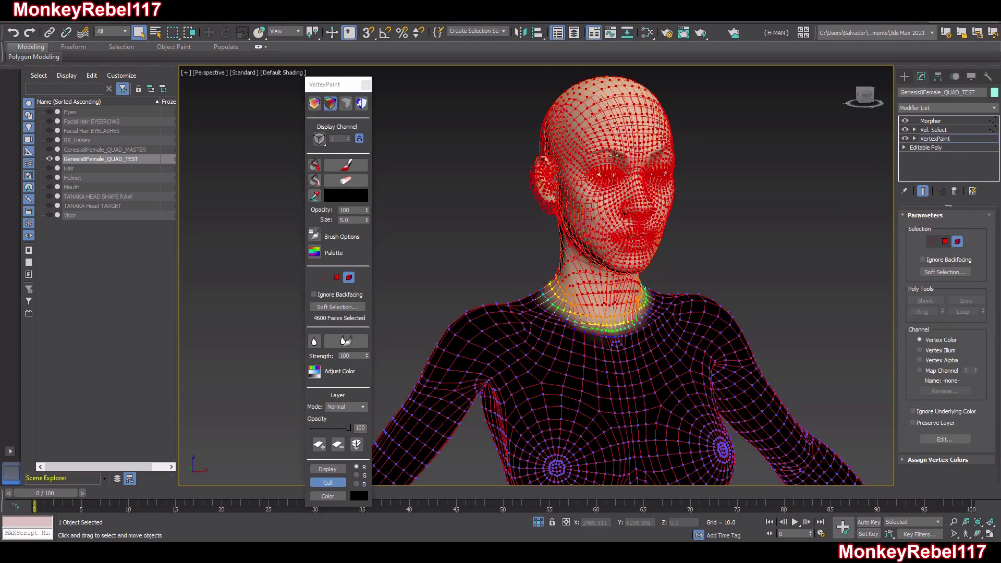
{"action": "scroll", "coordinate": [614, 155], "scroll_direction": "up", "scroll_amount": 5}
{"action": "left_click", "coordinate": [904, 130]}
{"action": "left_click", "coordinate": [905, 121]}
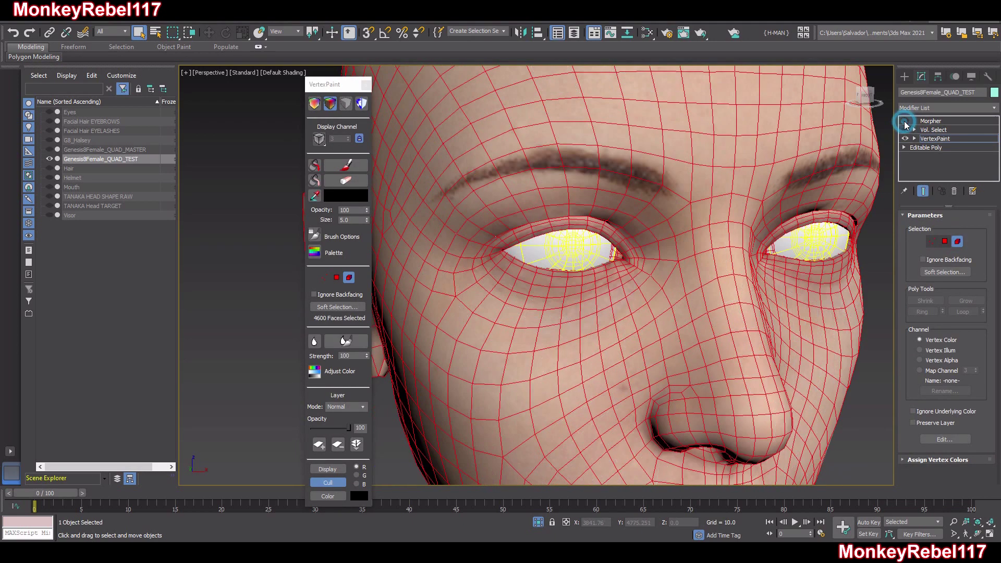
Select the main skin element and invert the selection to pick the eyes and remaining non-skin elements.
{"action": "scroll", "coordinate": [748, 178], "scroll_direction": "down", "scroll_amount": 2}
{"action": "left_click", "coordinate": [800, 211]}
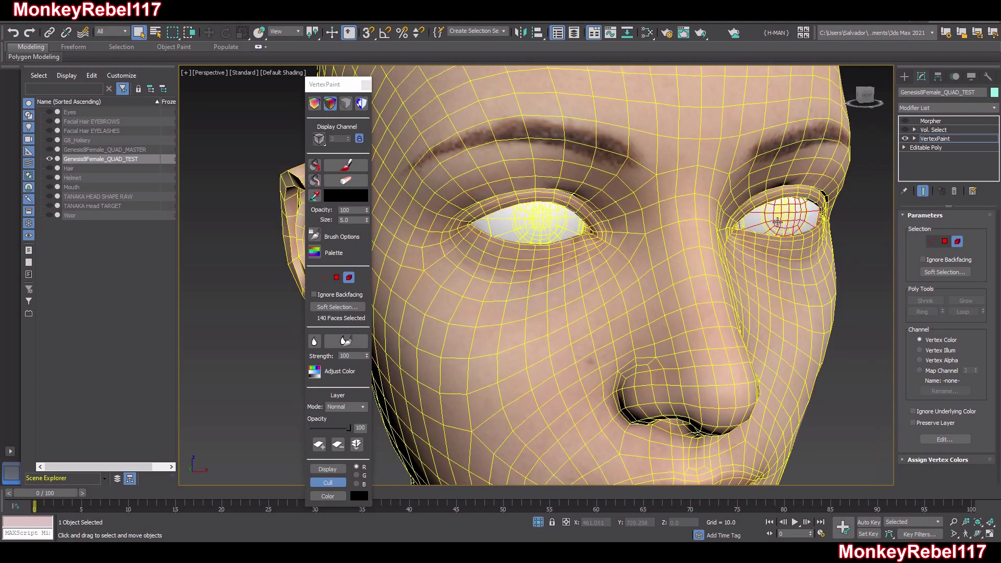
{"action": "left_click", "coordinate": [541, 228], "text": "ctrl"}
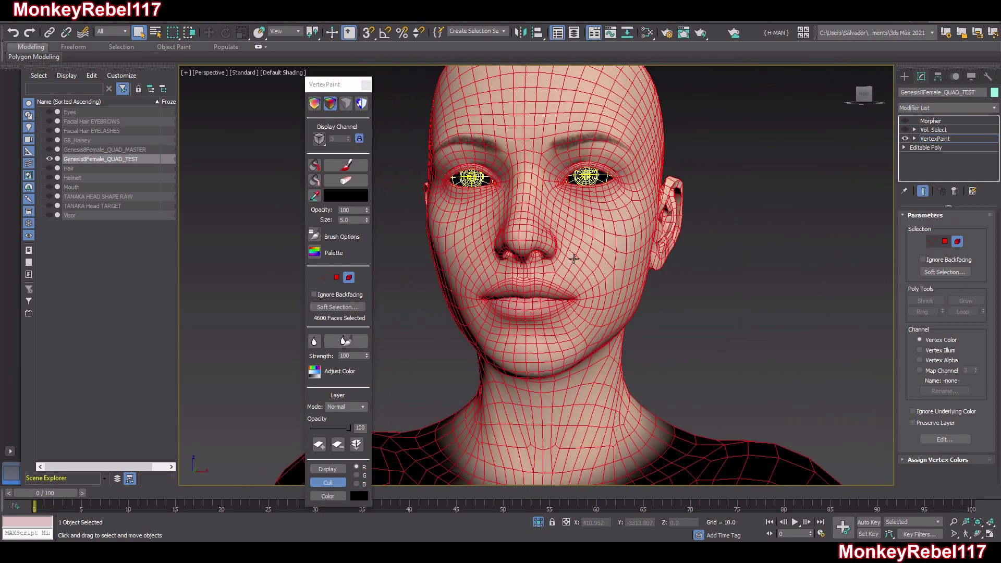
{"action": "middle_click_drag", "start_coordinate": [828, 239], "coordinate": [855, 237], "text": "alt"}
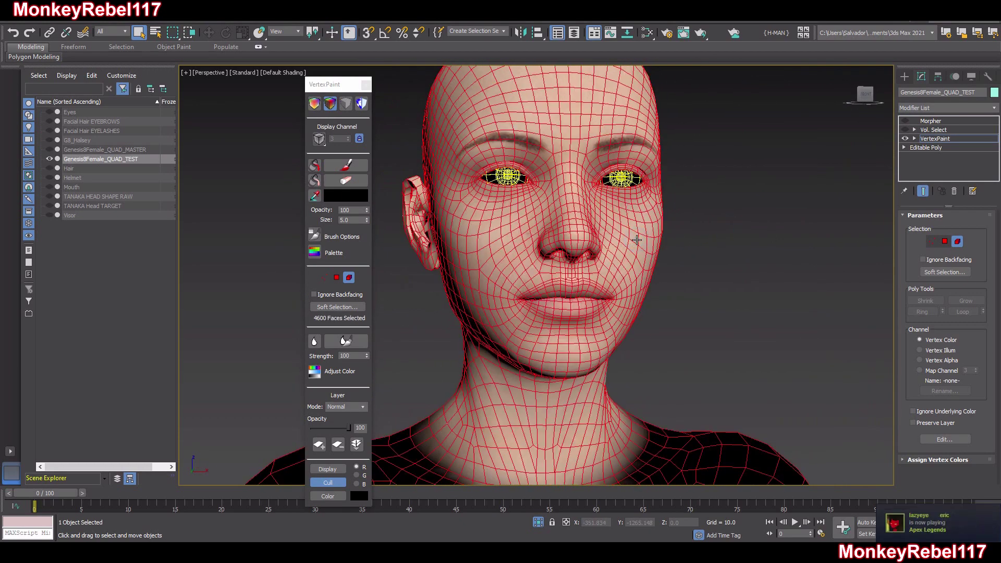
{"action": "key", "text": "ctrl+i"}
Examine the inverted element selection on the eyes, mouth and rest of the body from several angles.
{"action": "scroll", "coordinate": [629, 242], "scroll_direction": "down", "scroll_amount": 9}
{"action": "scroll", "coordinate": [572, 256], "scroll_direction": "up", "scroll_amount": 2}
{"action": "middle_click_drag", "start_coordinate": [613, 320], "coordinate": [632, 174]}
{"action": "middle_click_drag", "start_coordinate": [635, 295], "coordinate": [632, 443]}
{"action": "scroll", "coordinate": [585, 221], "scroll_direction": "up", "scroll_amount": 9}
{"action": "middle_click_drag", "start_coordinate": [551, 278], "coordinate": [503, 68]}
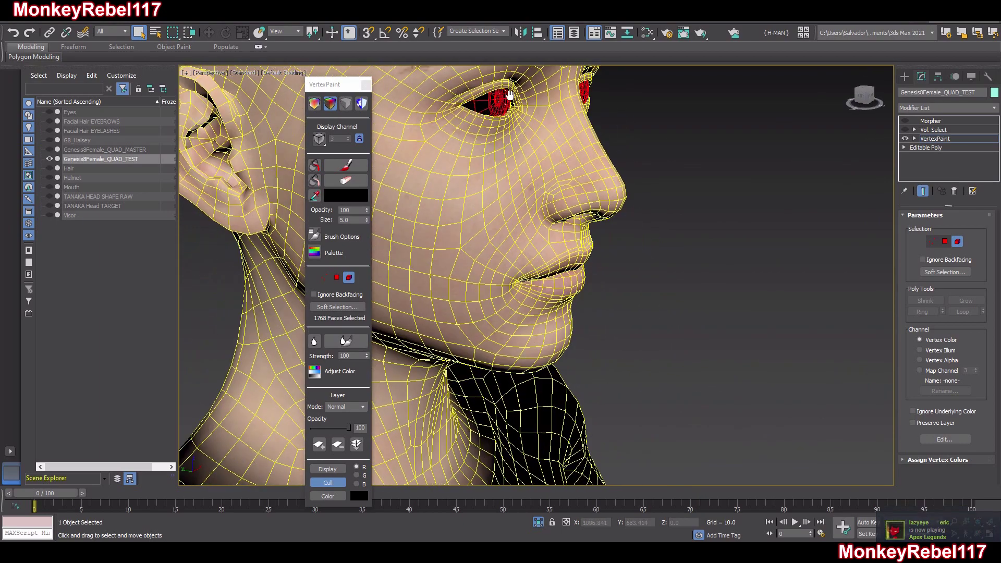
{"action": "scroll", "coordinate": [573, 208], "scroll_direction": "up", "scroll_amount": 4}
{"action": "middle_click_drag", "start_coordinate": [485, 209], "coordinate": [565, 217], "text": "alt"}
{"action": "scroll", "coordinate": [610, 207], "scroll_direction": "down", "scroll_amount": 3}
{"action": "scroll", "coordinate": [565, 217], "scroll_direction": "down", "scroll_amount": 12}
{"action": "middle_click_drag", "start_coordinate": [531, 287], "coordinate": [511, 218]}
{"action": "left_click_drag", "start_coordinate": [619, 240], "coordinate": [542, 298]}
{"action": "middle_click_drag", "start_coordinate": [486, 260], "coordinate": [613, 396], "text": "alt"}
{"action": "middle_click_drag", "start_coordinate": [521, 311], "coordinate": [862, 296]}
{"action": "scroll", "coordinate": [522, 369], "scroll_direction": "up", "scroll_amount": 10}
{"action": "middle_click_drag", "start_coordinate": [628, 290], "coordinate": [646, 313], "text": "alt"}
{"action": "scroll", "coordinate": [614, 318], "scroll_direction": "down", "scroll_amount": 3}
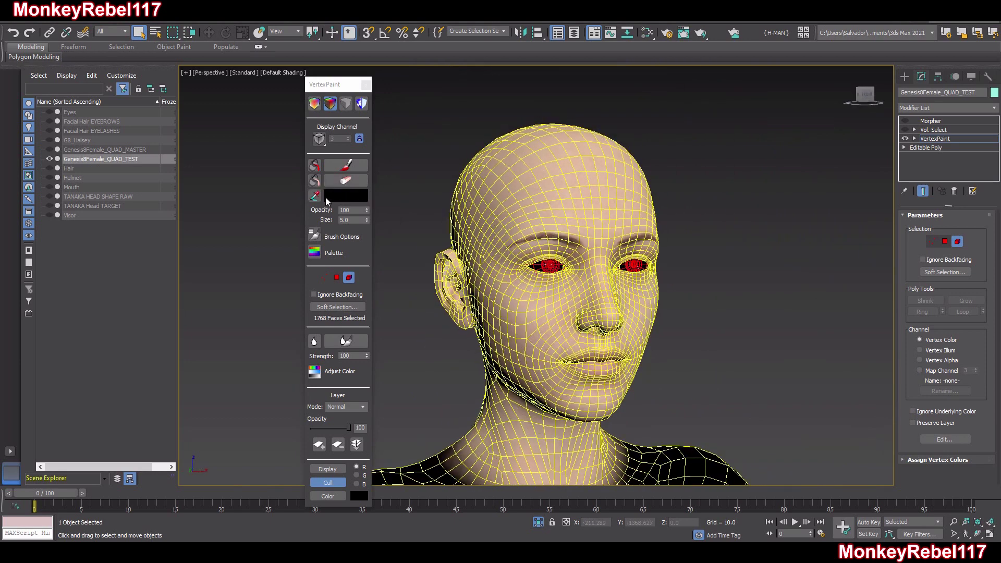
Fill the selected eyes and other non-skin elements with black vertex color and check the mesh up close.
{"action": "left_click", "coordinate": [314, 167]}
{"action": "scroll", "coordinate": [447, 218], "scroll_direction": "down", "scroll_amount": 2}
{"action": "middle_click_drag", "start_coordinate": [447, 219], "coordinate": [610, 259], "text": "alt"}
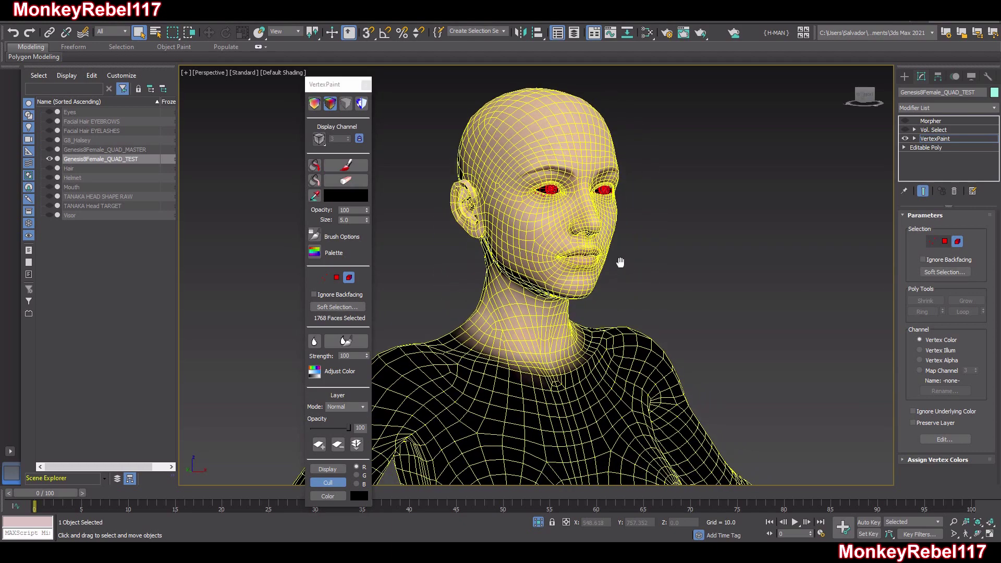
{"action": "scroll", "coordinate": [615, 264], "scroll_direction": "up", "scroll_amount": 10}
{"action": "middle_click_drag", "start_coordinate": [635, 273], "coordinate": [403, 325], "text": "alt"}
{"action": "scroll", "coordinate": [678, 307], "scroll_direction": "up", "scroll_amount": 4}
{"action": "scroll", "coordinate": [678, 311], "scroll_direction": "up", "scroll_amount": 6}
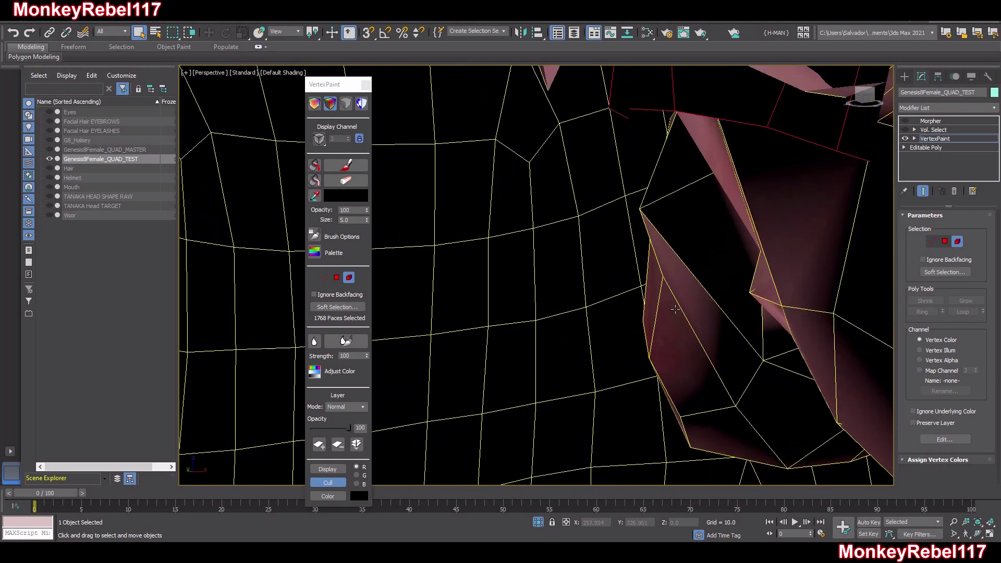
{"action": "scroll", "coordinate": [669, 313], "scroll_direction": "down", "scroll_amount": 3}
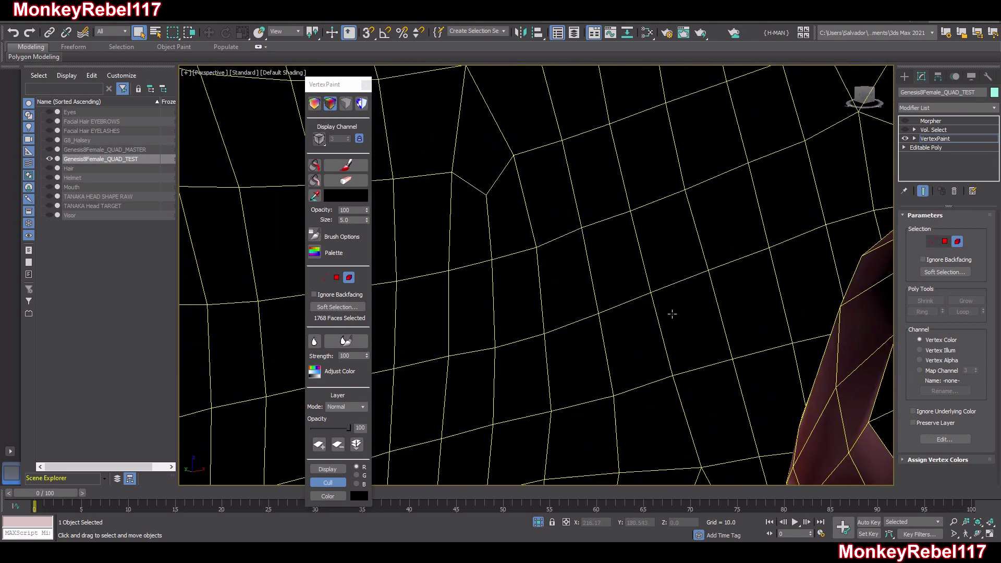
{"action": "middle_click_drag", "start_coordinate": [675, 315], "coordinate": [608, 327], "text": "alt"}
{"action": "scroll", "coordinate": [751, 308], "scroll_direction": "down", "scroll_amount": 5}
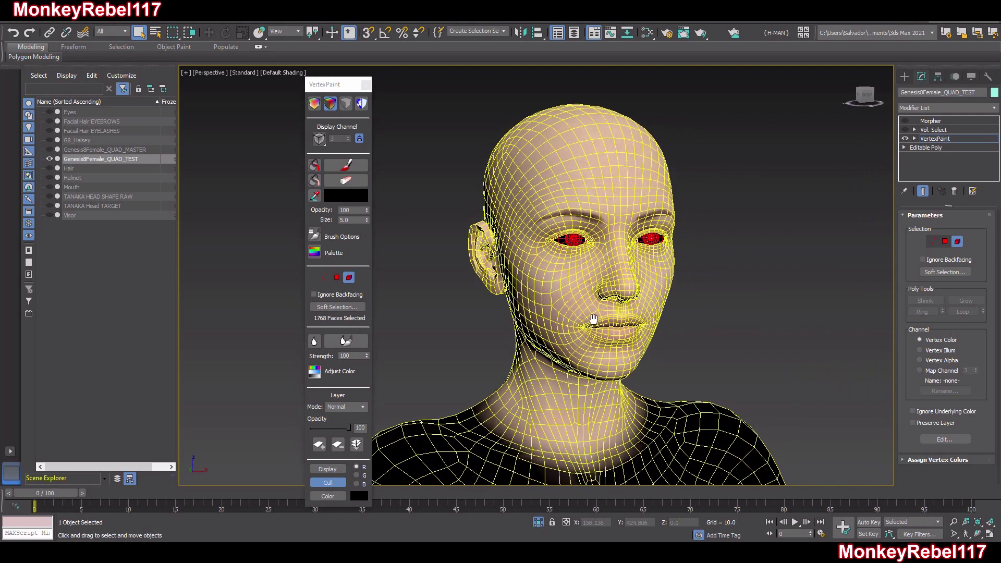
Leave element selection, turn the Vol. Select and Morpher modifiers back on, and check the morphed head with the body deselected.
{"action": "left_click", "coordinate": [958, 241]}
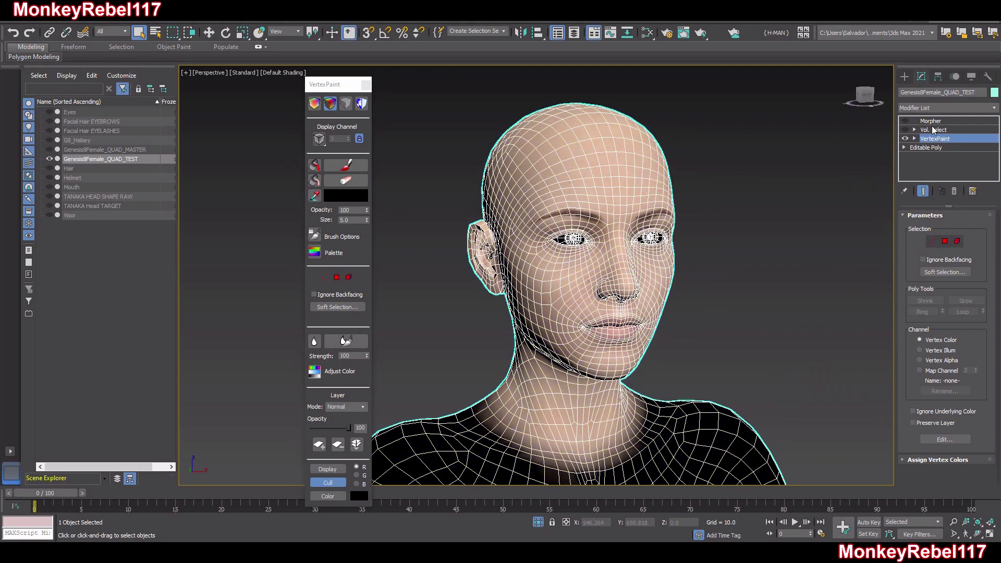
{"action": "left_click", "coordinate": [904, 121]}
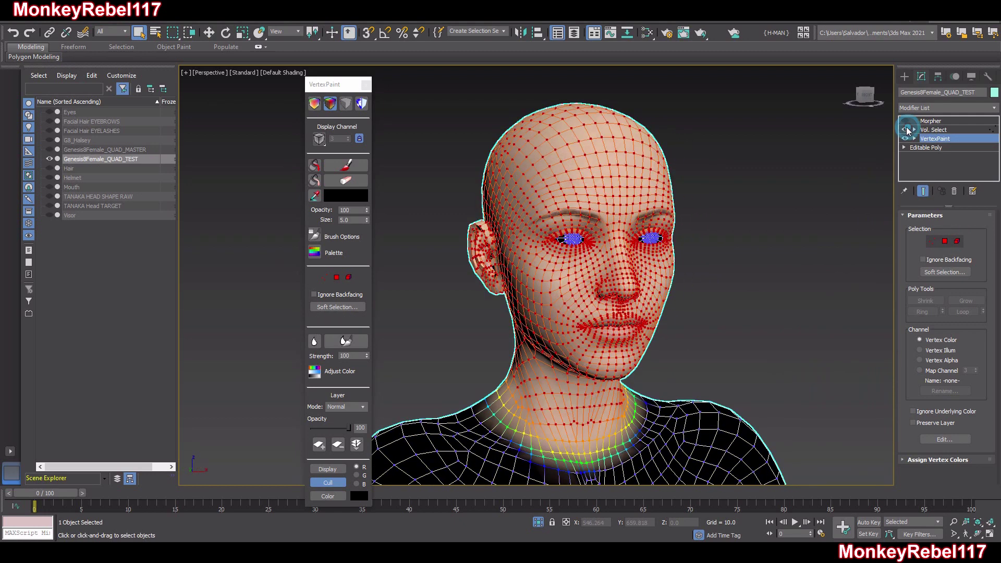
{"action": "left_click", "coordinate": [681, 261]}
{"action": "middle_click_drag", "start_coordinate": [664, 266], "coordinate": [619, 257]}
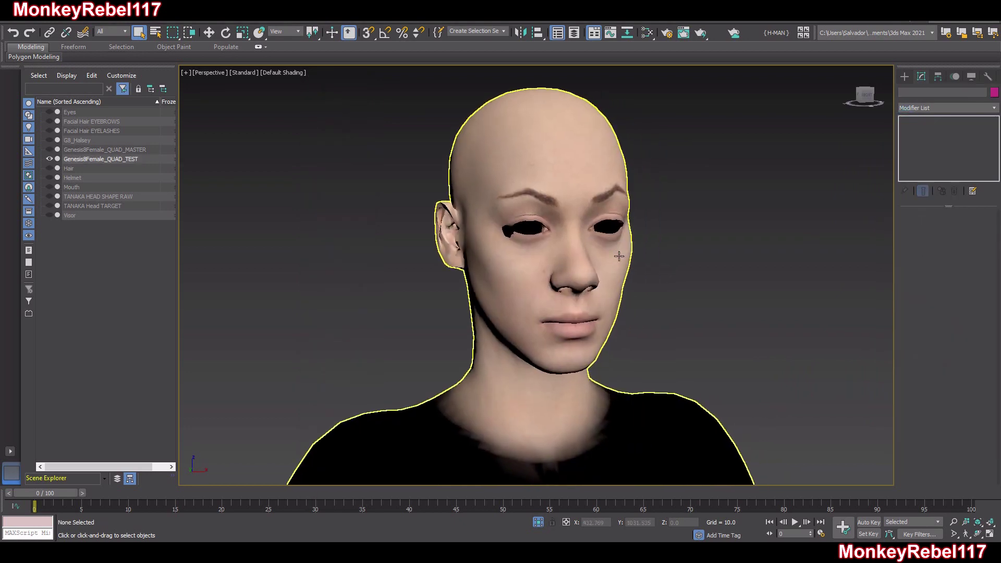
{"action": "scroll", "coordinate": [560, 268], "scroll_direction": "up", "scroll_amount": 4}
{"action": "middle_click_drag", "start_coordinate": [561, 268], "coordinate": [580, 260], "text": "alt"}
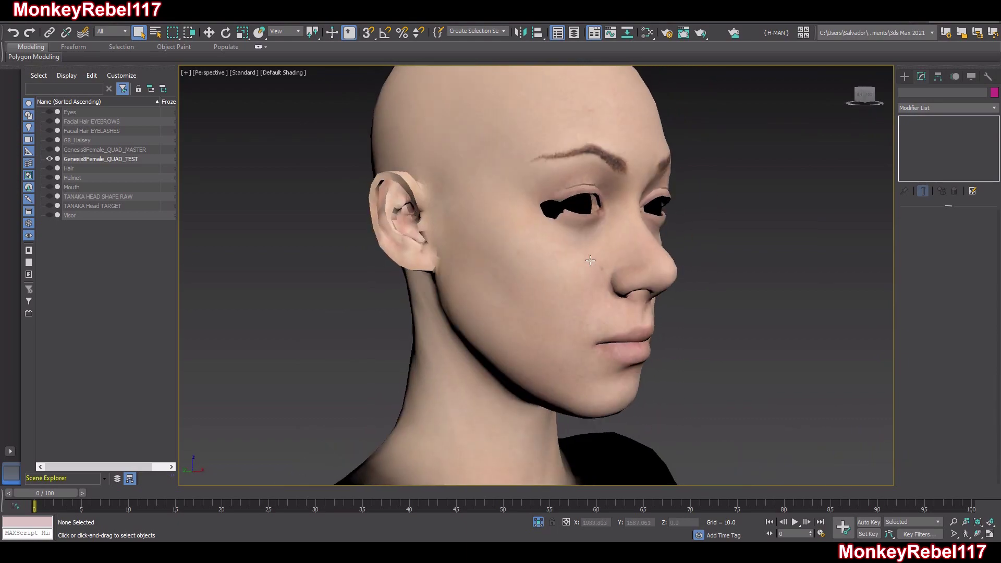
Select the test body and rename it Genesis8Female_QUAD_MORPH_TRANSFER.
{"action": "left_click", "coordinate": [588, 260]}
{"action": "middle_click_drag", "start_coordinate": [589, 259], "coordinate": [656, 239], "text": "alt"}
{"action": "scroll", "coordinate": [553, 228], "scroll_direction": "down", "scroll_amount": 4}
{"action": "scroll", "coordinate": [553, 227], "scroll_direction": "up", "scroll_amount": 5}
{"action": "left_click", "coordinate": [963, 95]}
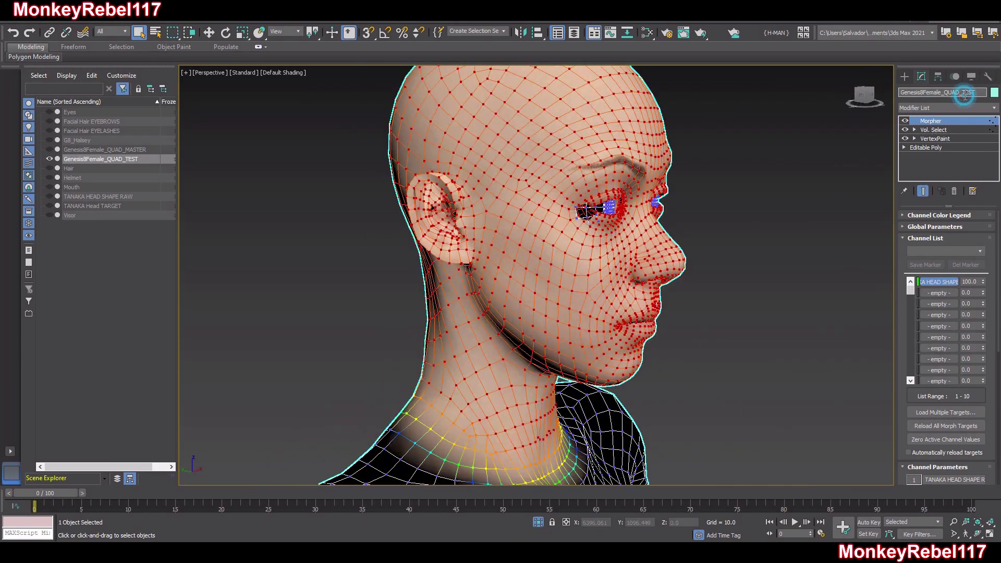
{"action": "left_click_drag", "start_coordinate": [963, 95], "coordinate": [976, 94]}
{"action": "type", "text": "TRANSFER"}
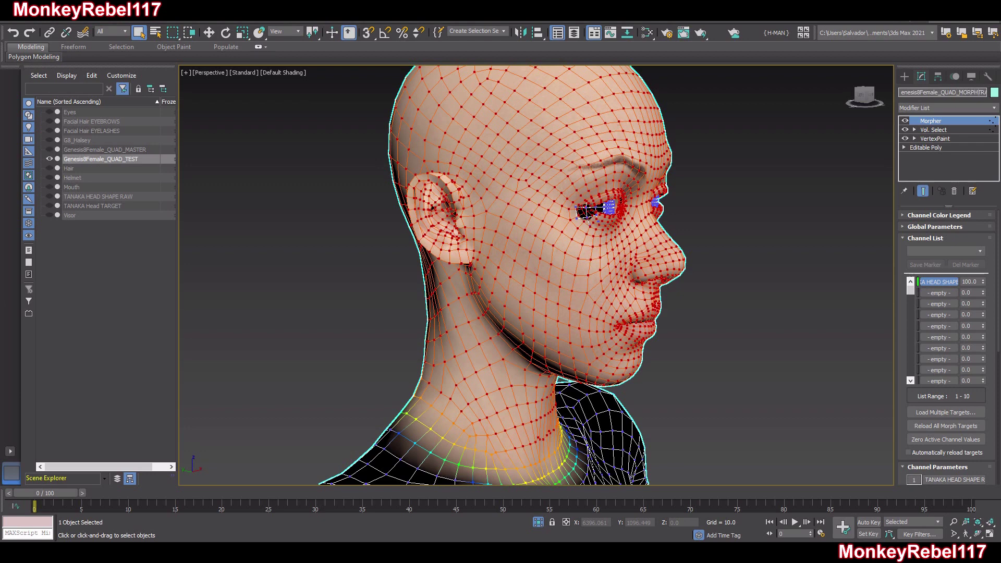
{"action": "key", "text": "Return"}
Clone the MORPH_TRANSFER body as a copy named Genesis8Female_QUAD_TEST.
{"action": "right_click", "coordinate": [692, 214]}
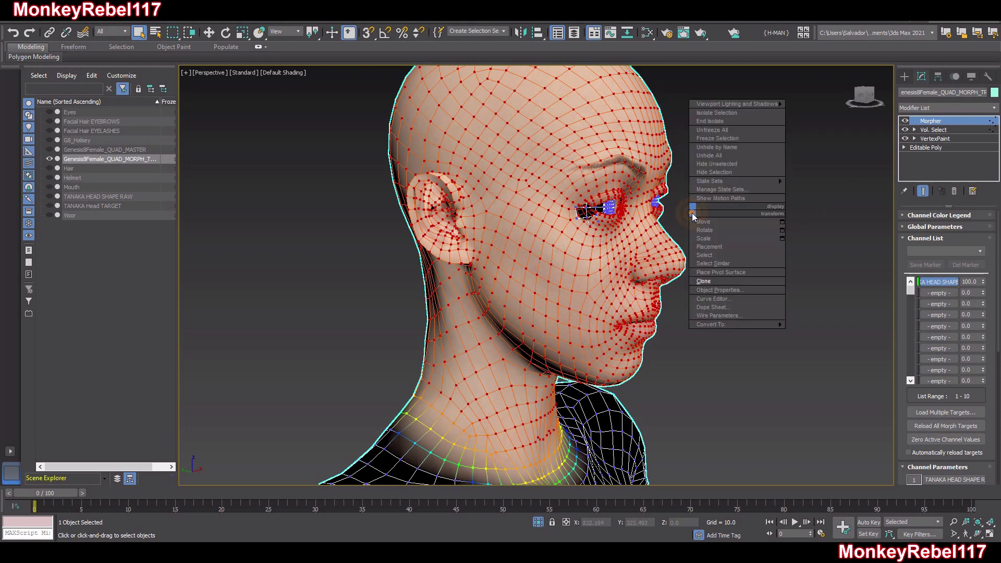
{"action": "left_click", "coordinate": [713, 284]}
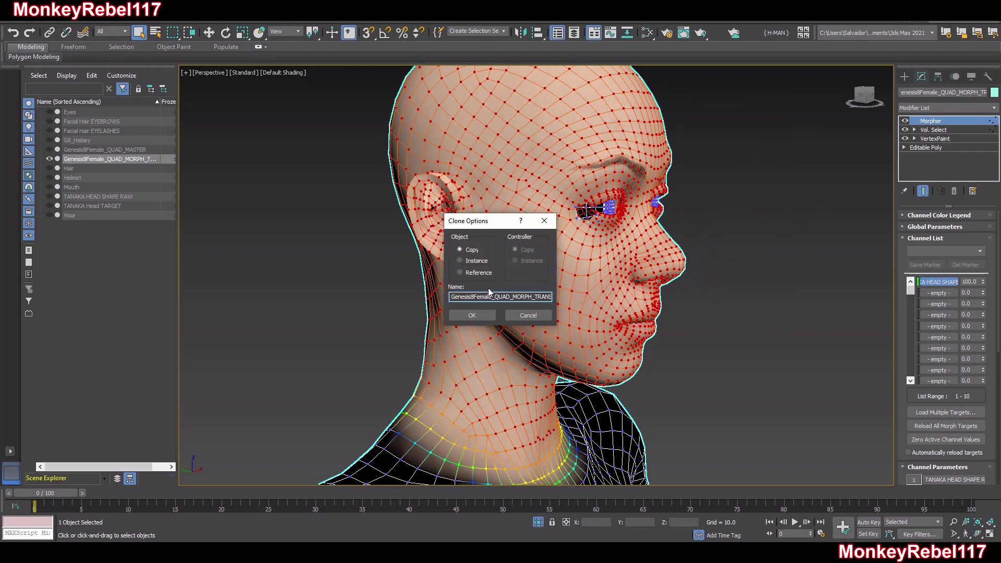
{"action": "left_click_drag", "start_coordinate": [516, 296], "coordinate": [646, 304]}
{"action": "type", "text": "TSET"}
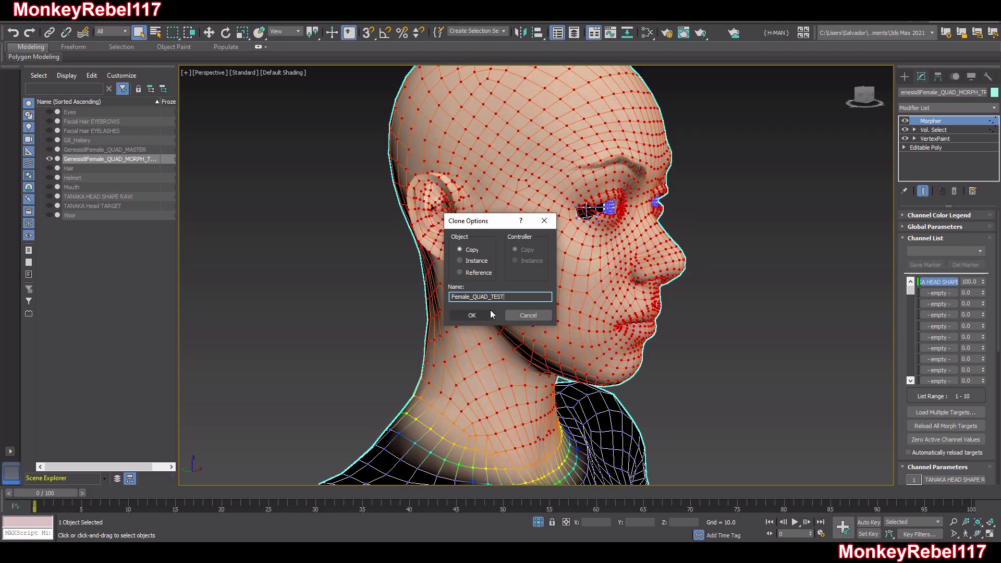
{"action": "left_click", "coordinate": [471, 314]}
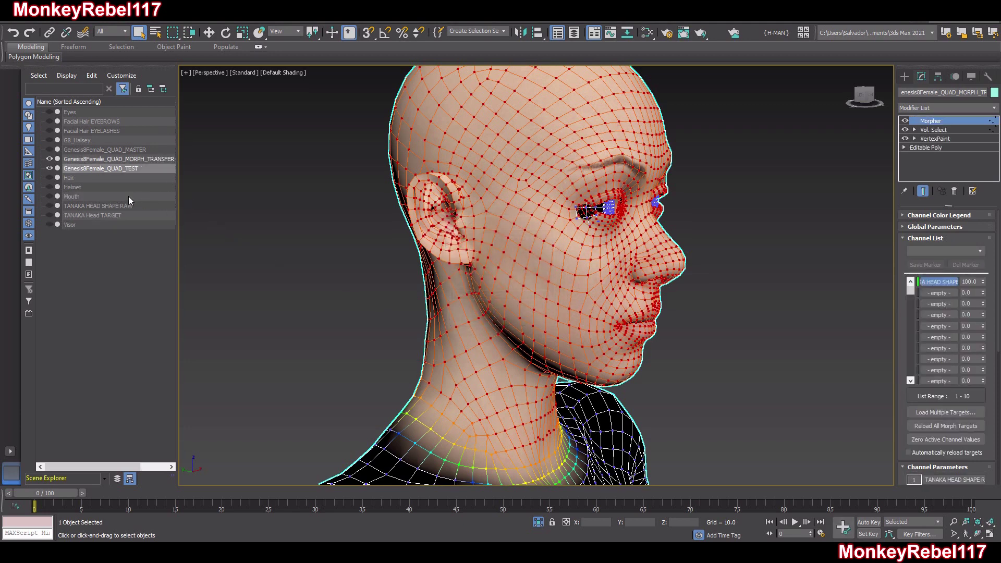
Hide the MORPH_TRANSFER body, then turn off the VertexPaint color display on the Genesis8Female_QUAD_TEST copy and close the paint tools.
{"action": "left_click", "coordinate": [49, 159]}
{"action": "left_click", "coordinate": [84, 168]}
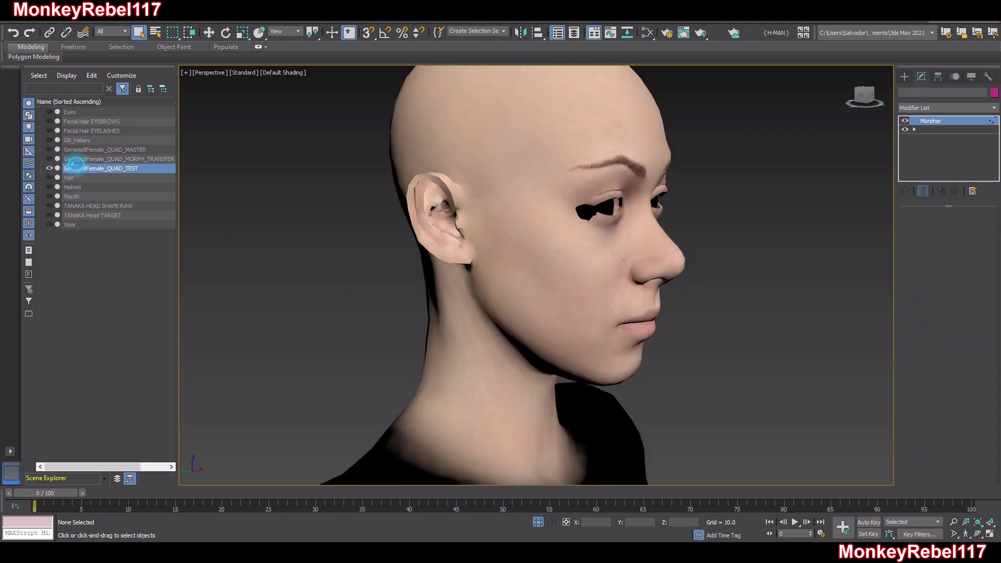
{"action": "right_click", "coordinate": [365, 211]}
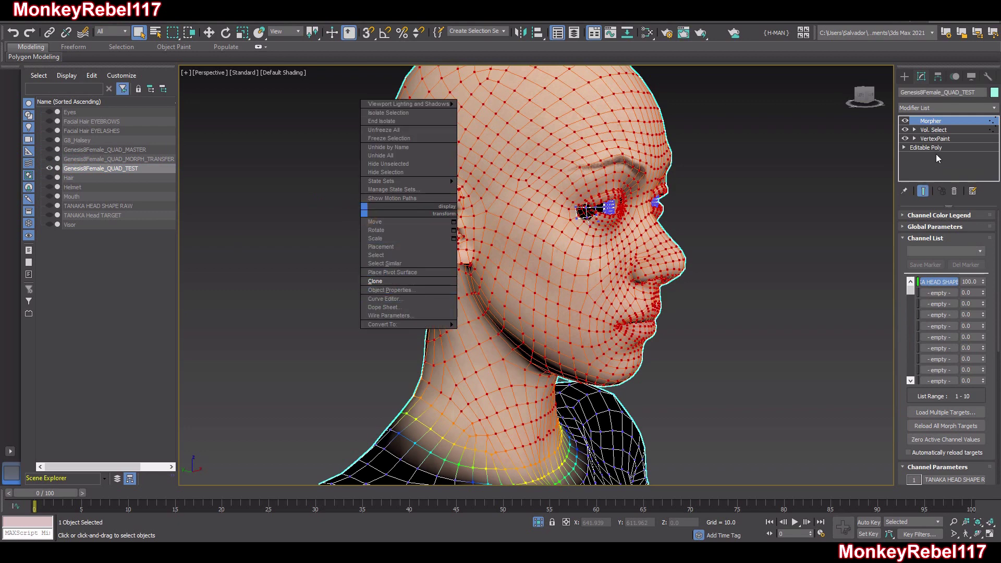
{"action": "left_click", "coordinate": [934, 138]}
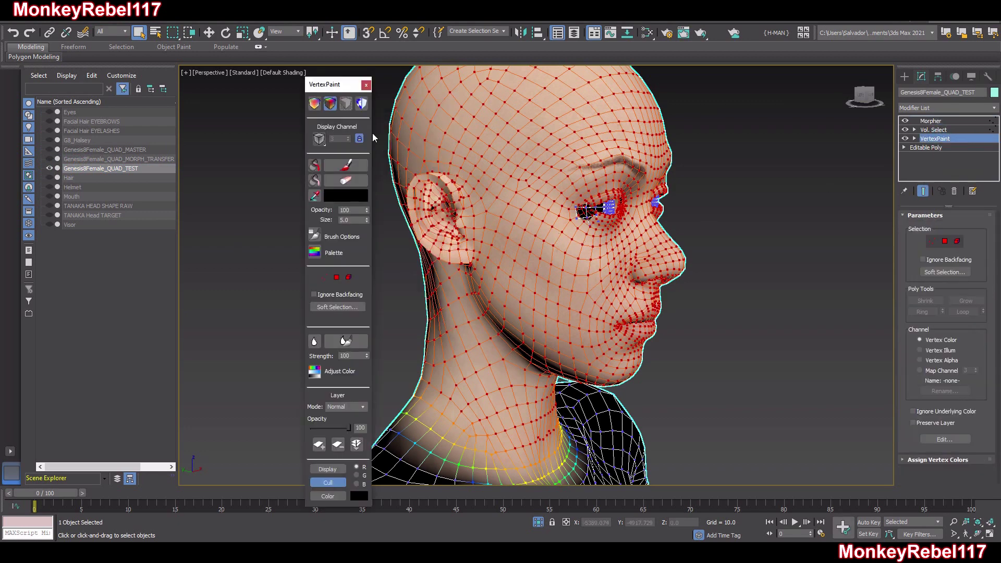
{"action": "middle_click_drag", "start_coordinate": [541, 190], "coordinate": [502, 173]}
{"action": "scroll", "coordinate": [539, 161], "scroll_direction": "down", "scroll_amount": 6}
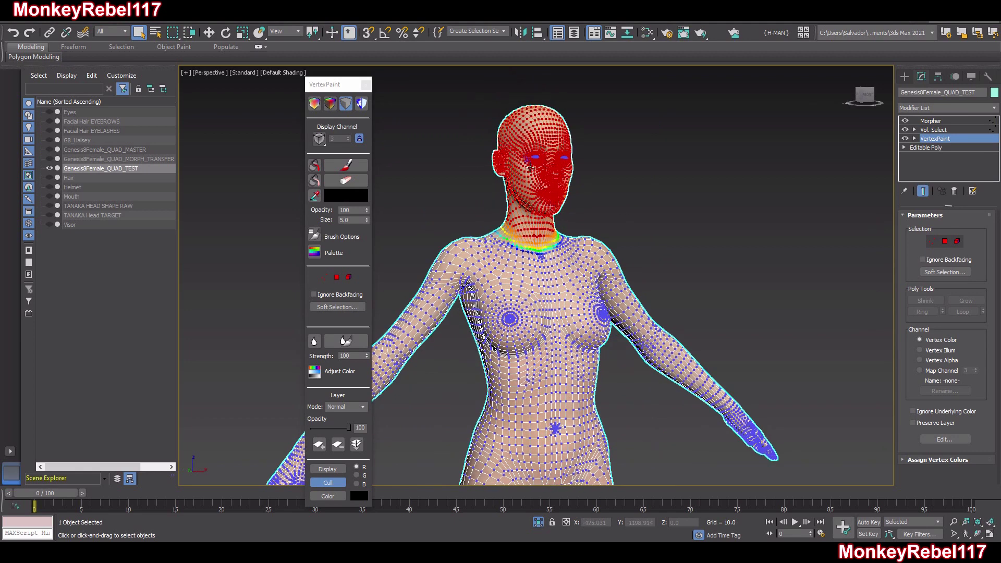
{"action": "left_click", "coordinate": [366, 85]}
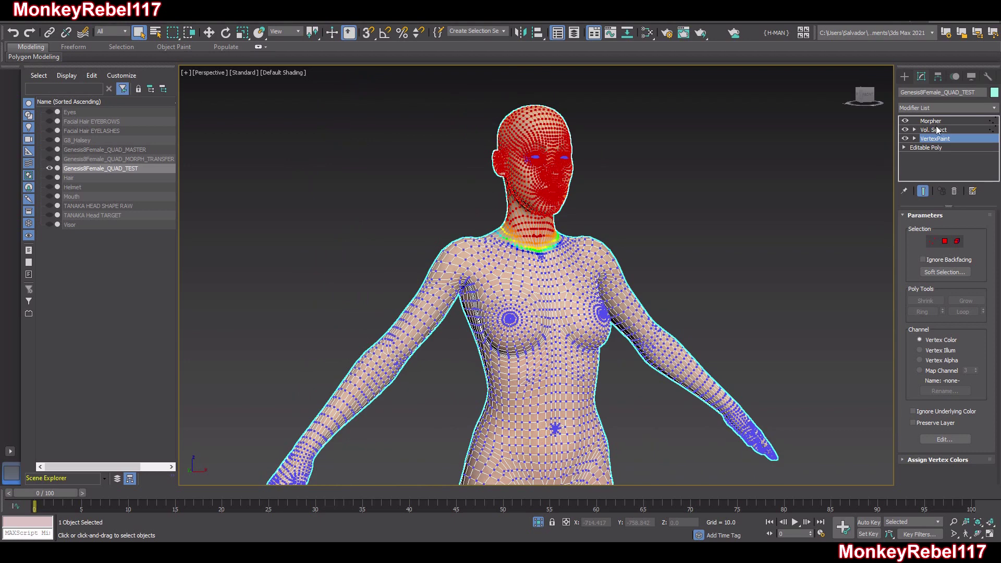
Collapse the whole modifier stack of Genesis8Female_QUAD_TEST into an Editable Poly and deselect the body.
{"action": "left_click", "coordinate": [936, 123]}
{"action": "right_click", "coordinate": [936, 124]}
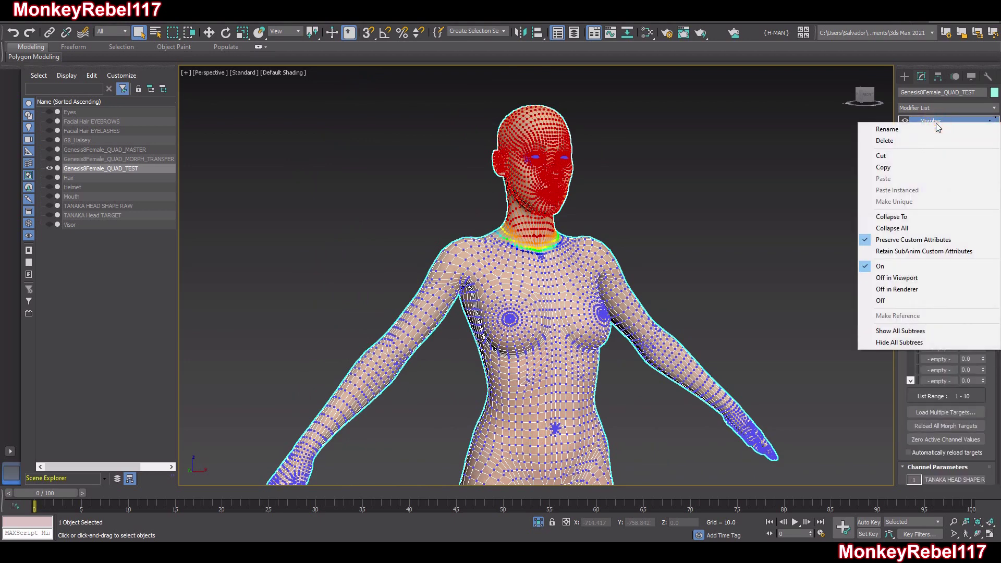
{"action": "left_click", "coordinate": [907, 229]}
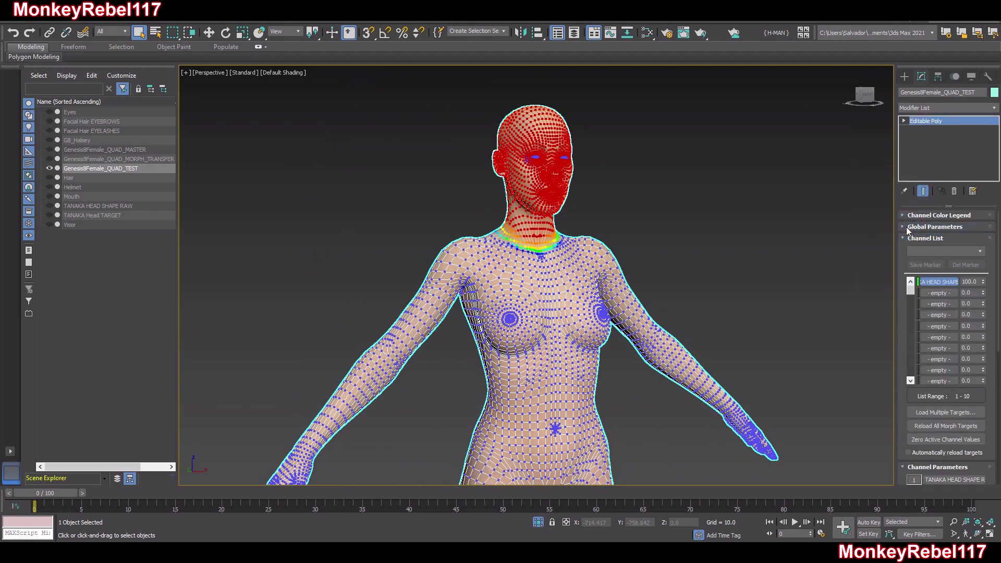
{"action": "left_click", "coordinate": [698, 148]}
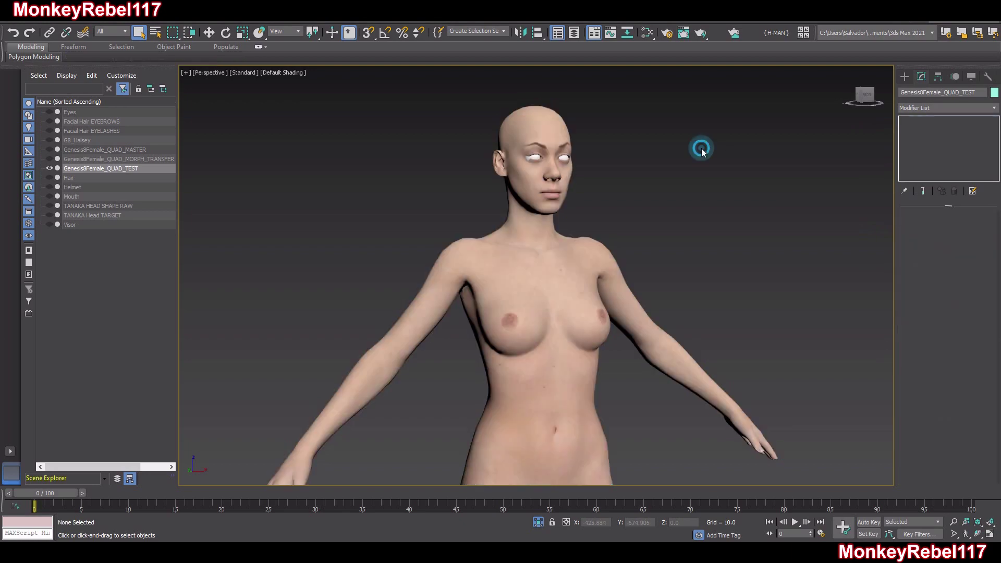
Examine the collapsed TANAKA head mesh around the eyes, brows and face from several angles.
{"action": "scroll", "coordinate": [539, 251], "scroll_direction": "up", "scroll_amount": 6}
{"action": "left_click", "coordinate": [538, 250]}
{"action": "middle_click_drag", "start_coordinate": [539, 251], "coordinate": [599, 190], "text": "alt"}
{"action": "scroll", "coordinate": [599, 191], "scroll_direction": "up", "scroll_amount": 8}
{"action": "scroll", "coordinate": [599, 191], "scroll_direction": "down", "scroll_amount": 8}
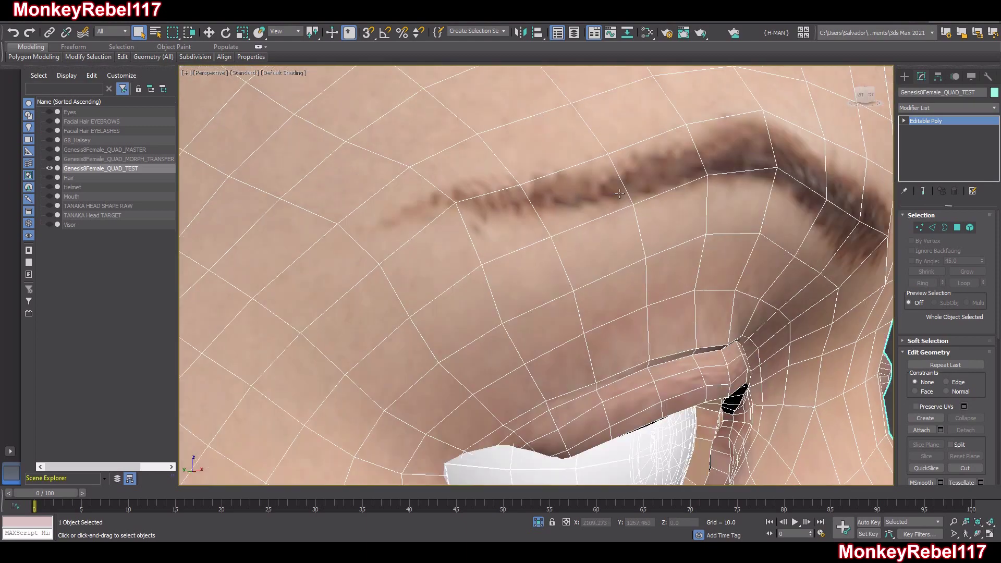
{"action": "scroll", "coordinate": [667, 205], "scroll_direction": "down", "scroll_amount": 2}
{"action": "middle_click_drag", "start_coordinate": [669, 210], "coordinate": [626, 205], "text": "alt"}
{"action": "scroll", "coordinate": [614, 266], "scroll_direction": "down", "scroll_amount": 4}
{"action": "middle_click_drag", "start_coordinate": [614, 265], "coordinate": [605, 206]}
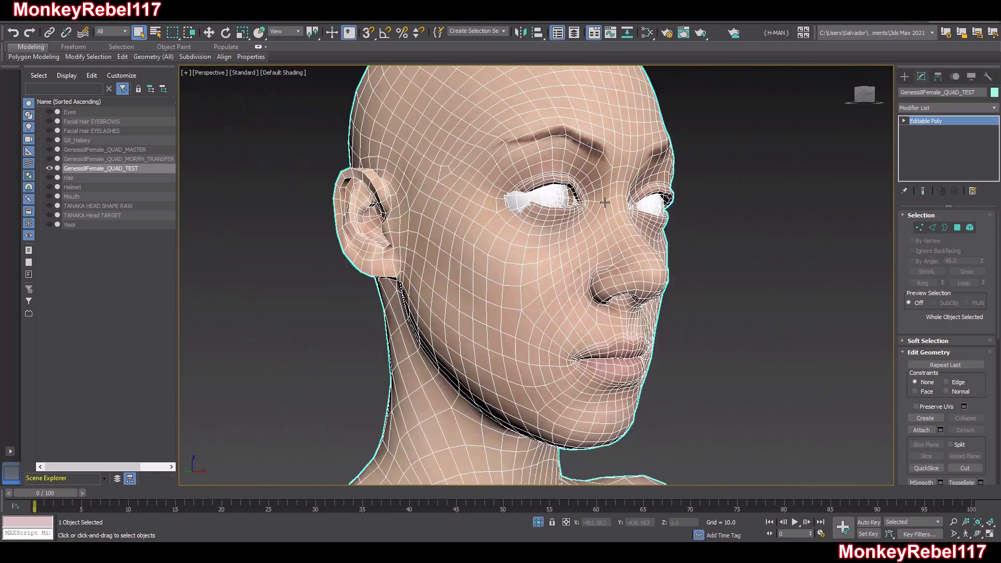
{"action": "scroll", "coordinate": [605, 206], "scroll_direction": "up", "scroll_amount": 6}
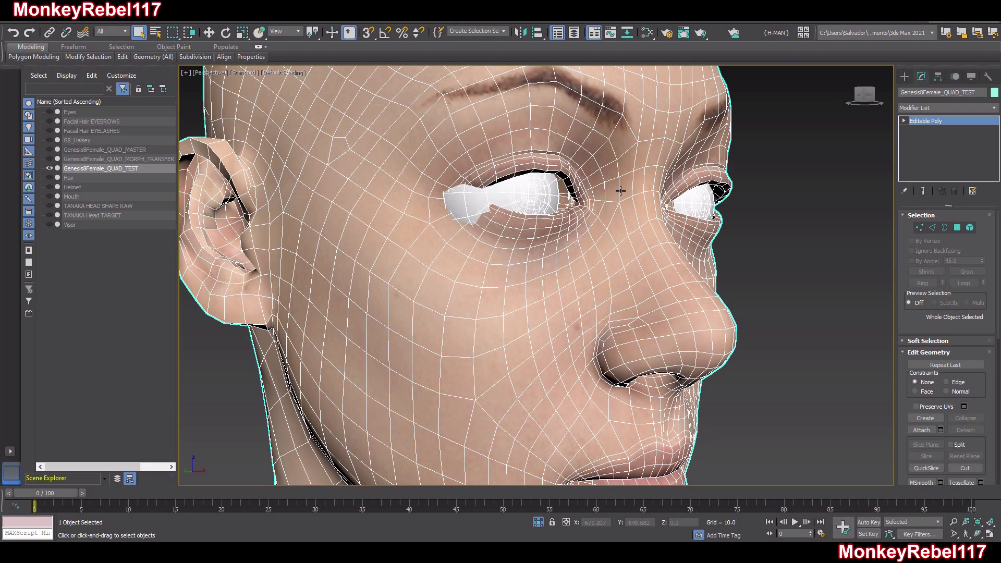
Show G8_Halsey in place of Genesis8Female_QUAD_TEST and examine its head for comparison.
{"action": "left_click", "coordinate": [49, 140]}
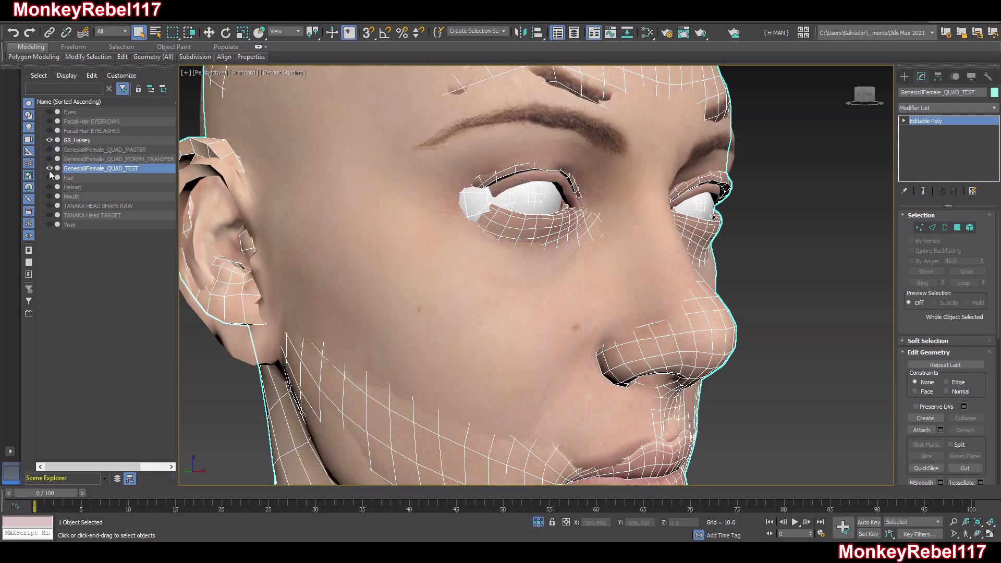
{"action": "left_click", "coordinate": [49, 169]}
{"action": "left_click", "coordinate": [455, 234]}
{"action": "scroll", "coordinate": [455, 234], "scroll_direction": "down", "scroll_amount": 4}
{"action": "middle_click_drag", "start_coordinate": [589, 264], "coordinate": [563, 276], "text": "alt"}
{"action": "scroll", "coordinate": [563, 276], "scroll_direction": "down", "scroll_amount": 3}
{"action": "scroll", "coordinate": [563, 276], "scroll_direction": "up", "scroll_amount": 3}
{"action": "left_click", "coordinate": [753, 307]}
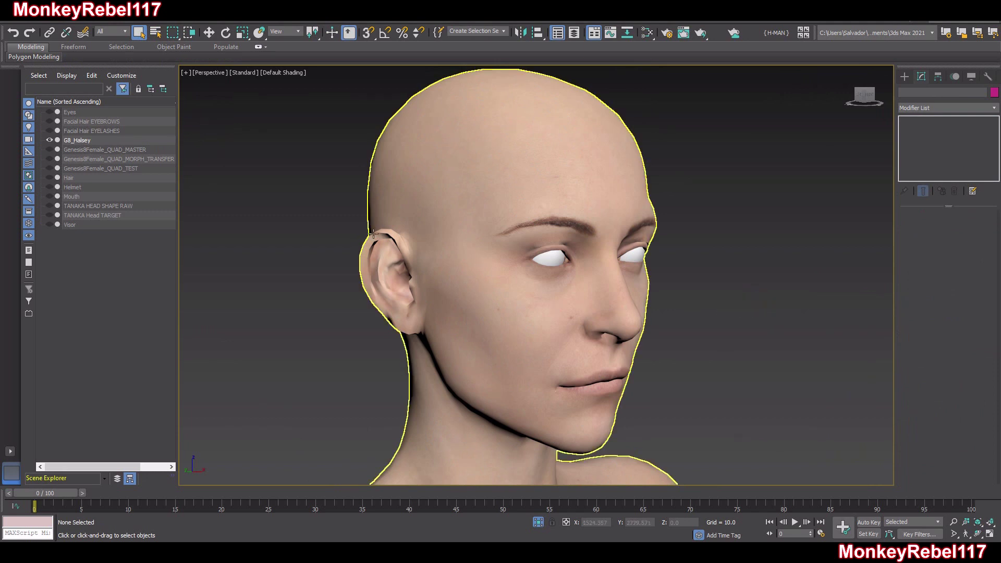
Hide G8_Halsey, show the collapsed Genesis8Female_QUAD_TEST body again, and rename it TANAKA_QUAD_TEST.
{"action": "left_click", "coordinate": [154, 159]}
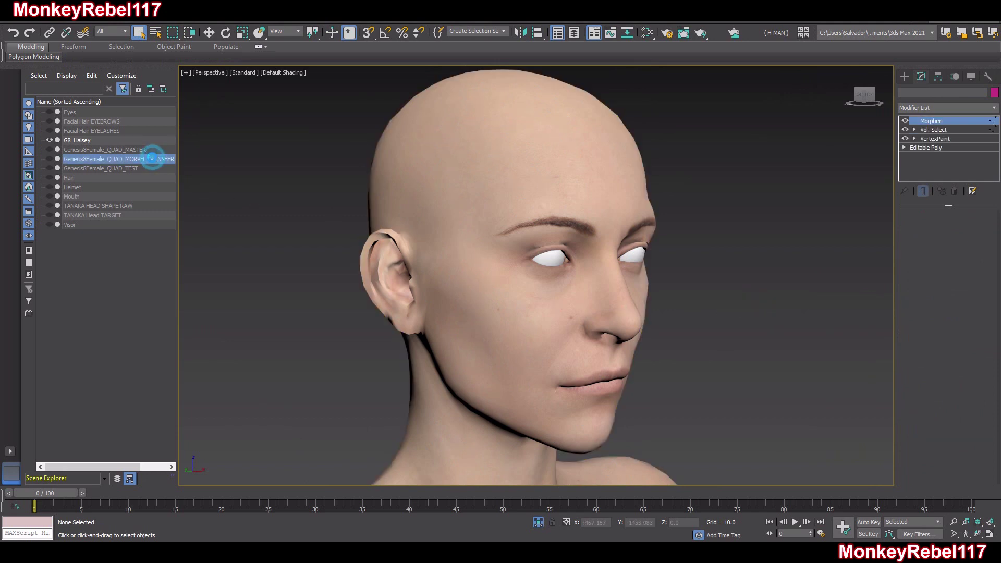
{"action": "left_click", "coordinate": [50, 140]}
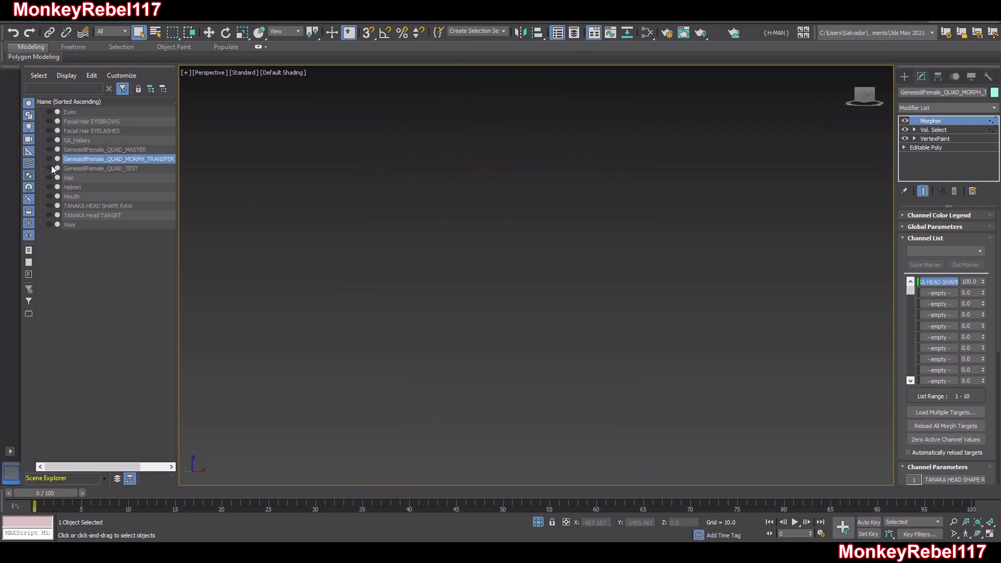
{"action": "left_click", "coordinate": [50, 168]}
{"action": "left_click", "coordinate": [100, 169]}
{"action": "left_click_drag", "start_coordinate": [942, 96], "coordinate": [844, 96]}
{"action": "type", "text": "TANAKA"}
{"action": "key", "text": "Return"}
{"action": "left_click", "coordinate": [716, 144]}
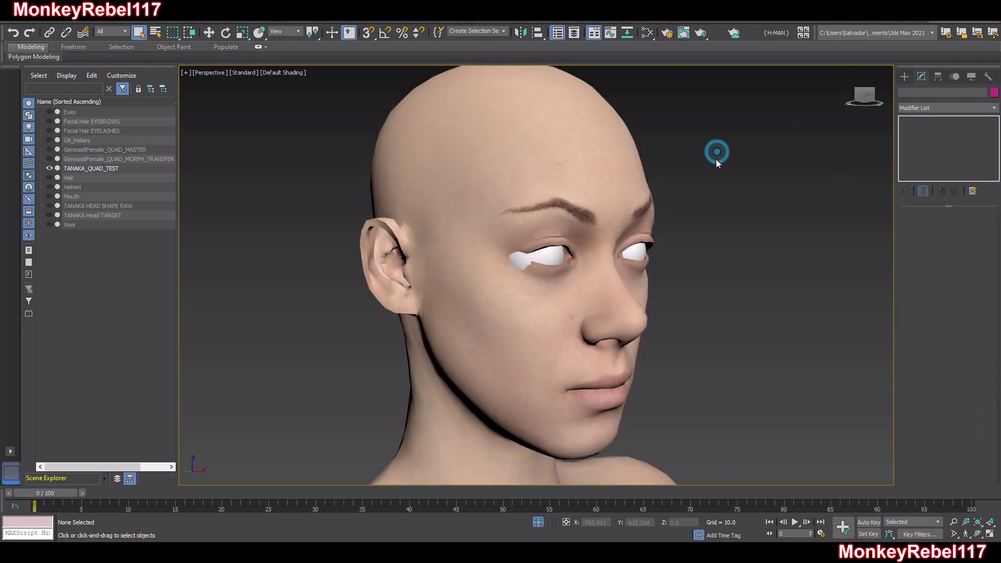
{"action": "left_click", "coordinate": [619, 183]}
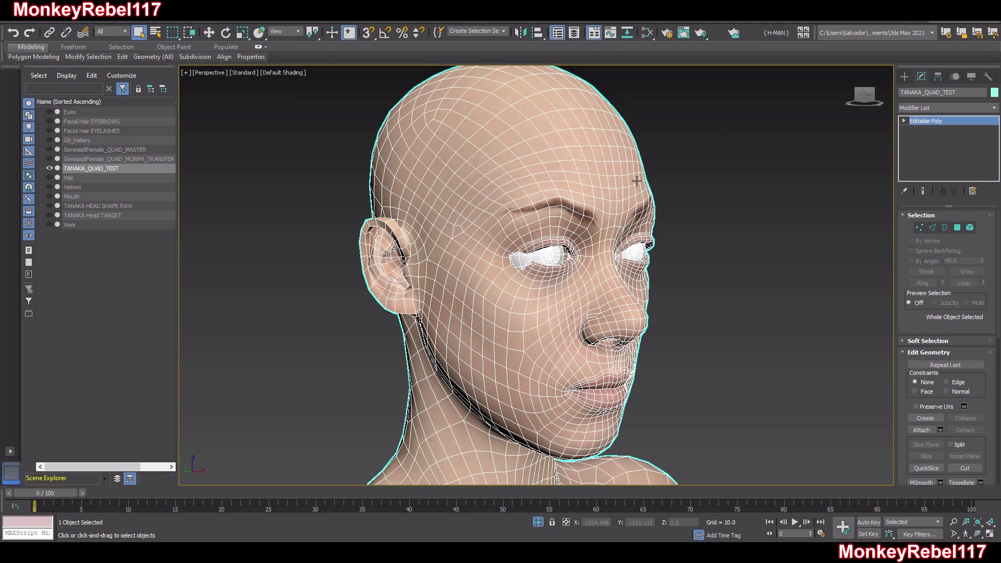
{"action": "left_click", "coordinate": [946, 111]}
{"action": "scroll", "coordinate": [937, 290], "scroll_direction": "down", "scroll_amount": 15}
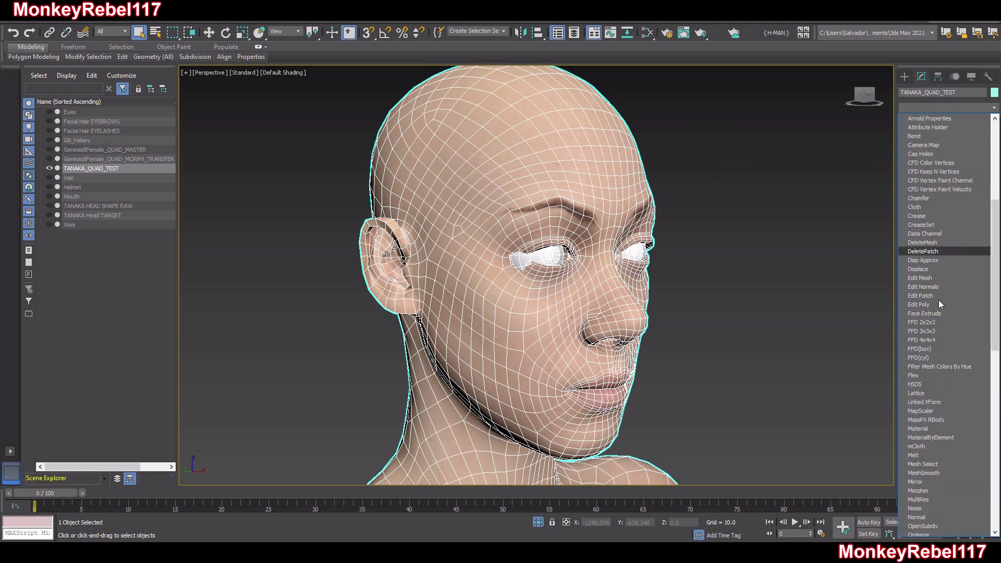
{"action": "left_click", "coordinate": [947, 107]}
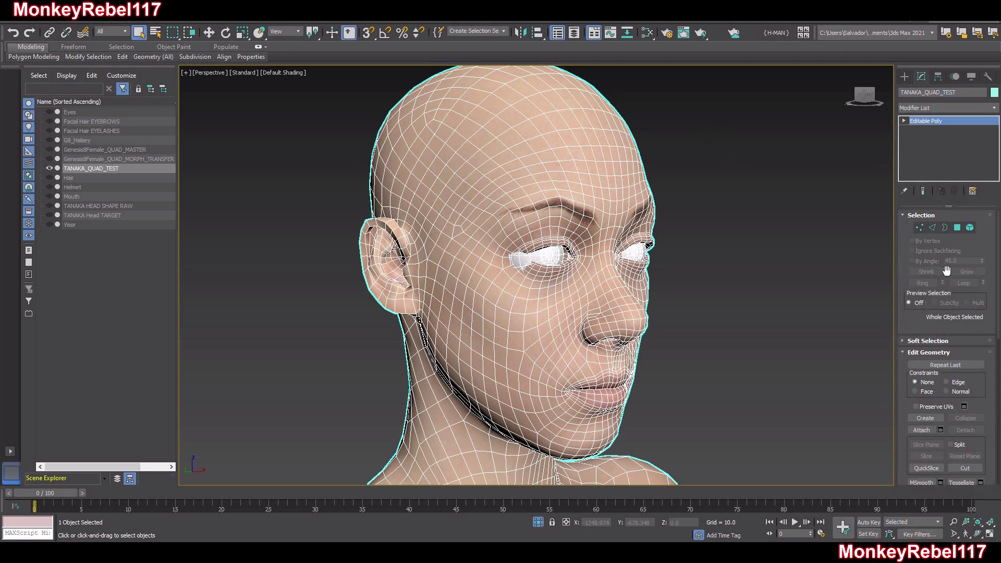
Copy the VertexPaint, Vol. Select and Morpher modifiers together from the Genesis8Female_QUAD_MORPH_TRANSFER body.
{"action": "left_click", "coordinate": [146, 159]}
{"action": "left_click", "coordinate": [936, 138]}
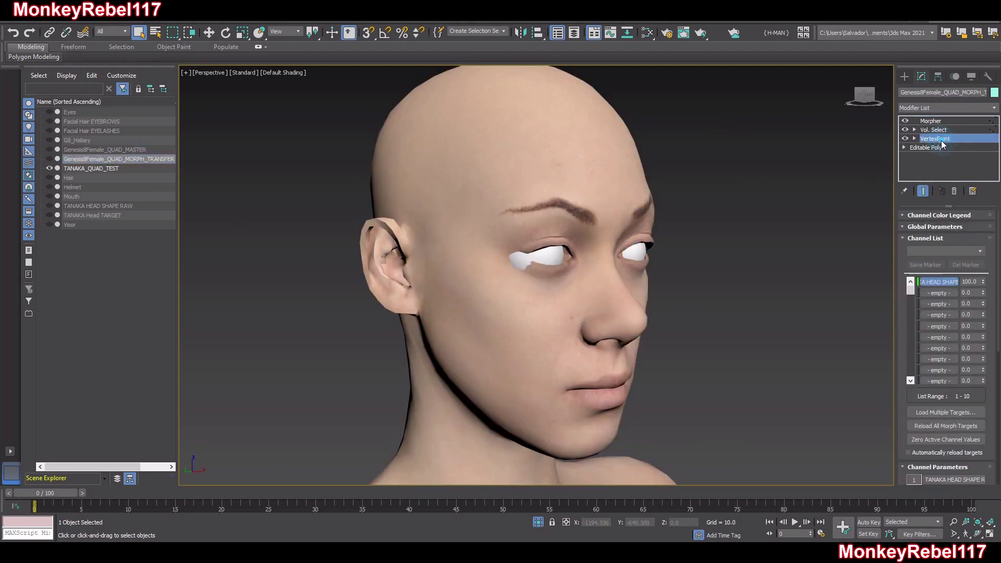
{"action": "left_click", "coordinate": [942, 129], "text": "ctrl"}
{"action": "left_click", "coordinate": [944, 121], "text": "ctrl"}
{"action": "right_click", "coordinate": [944, 121]}
{"action": "left_click", "coordinate": [916, 162]}
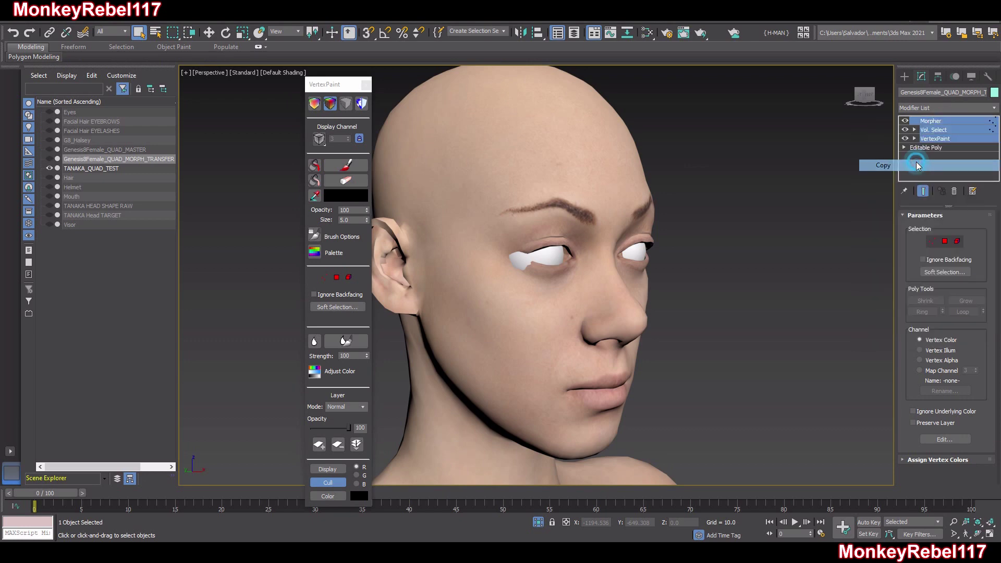
Paste the copied VertexPaint, Vol. Select and Morpher modifiers onto the TANAKA_QUAD_TEST body.
{"action": "left_click", "coordinate": [576, 202]}
{"action": "right_click", "coordinate": [933, 124]}
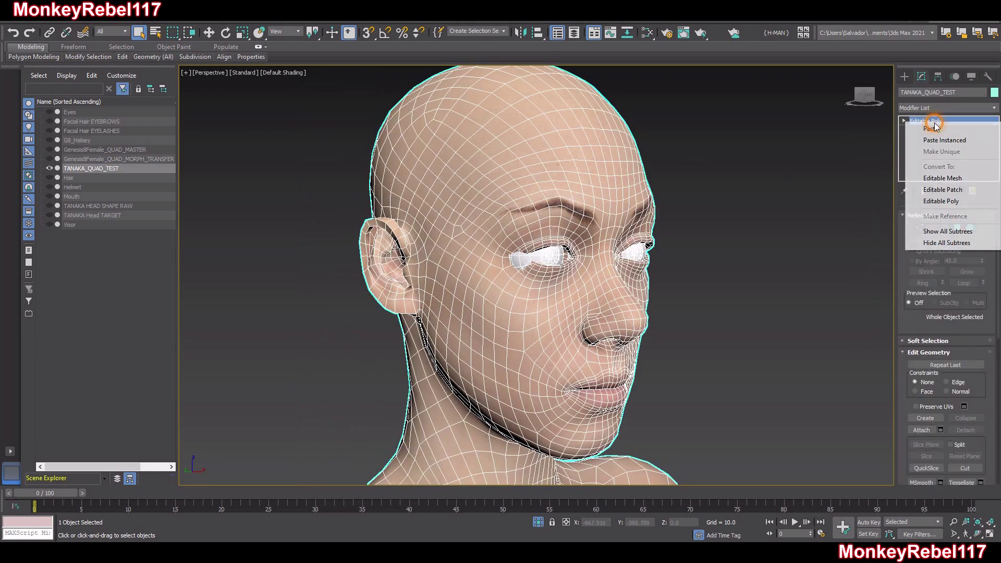
{"action": "left_click", "coordinate": [931, 128]}
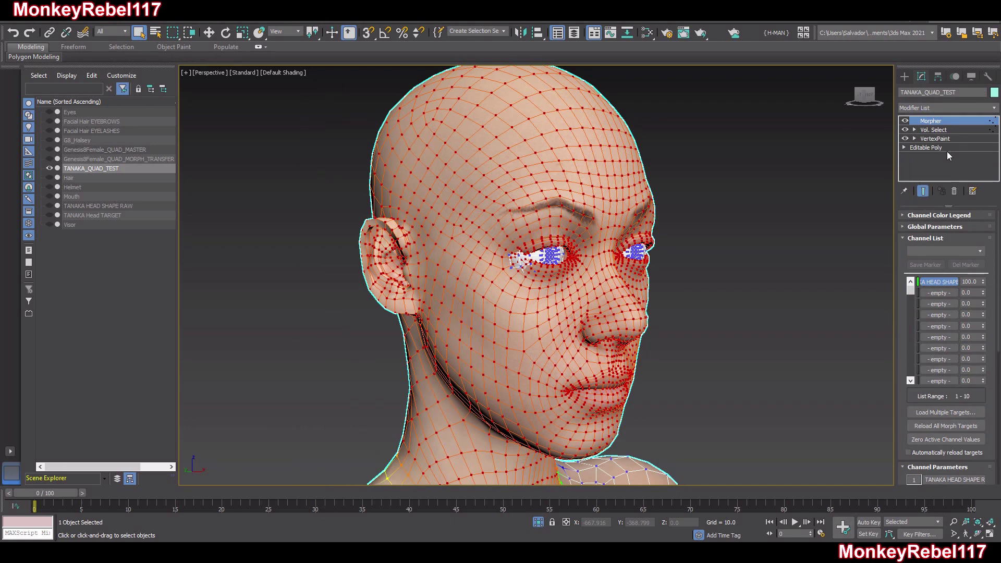
Select all mesh elements in the pasted VertexPaint modifier and turn on shaded vertex color display.
{"action": "left_click", "coordinate": [947, 137]}
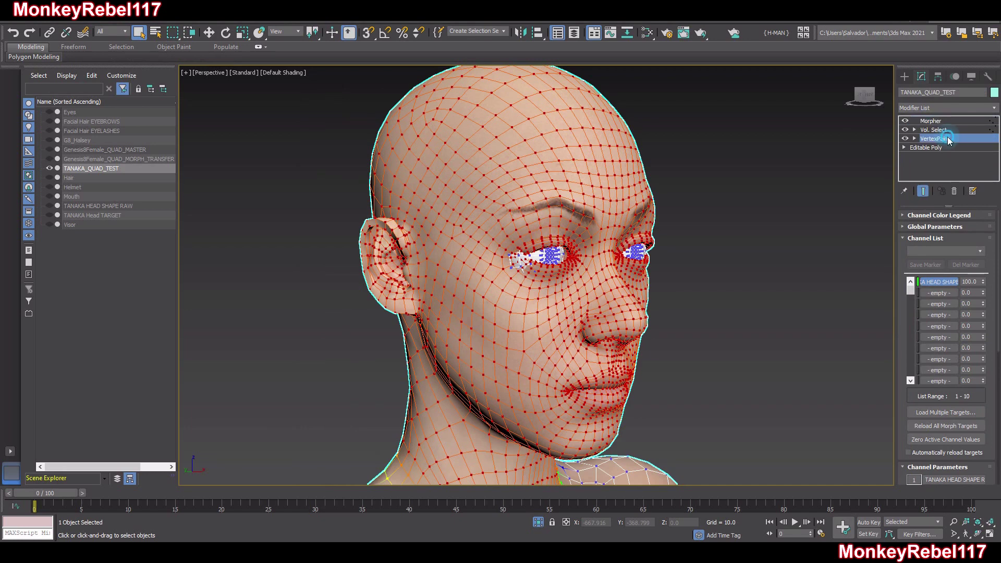
{"action": "left_click", "coordinate": [957, 241]}
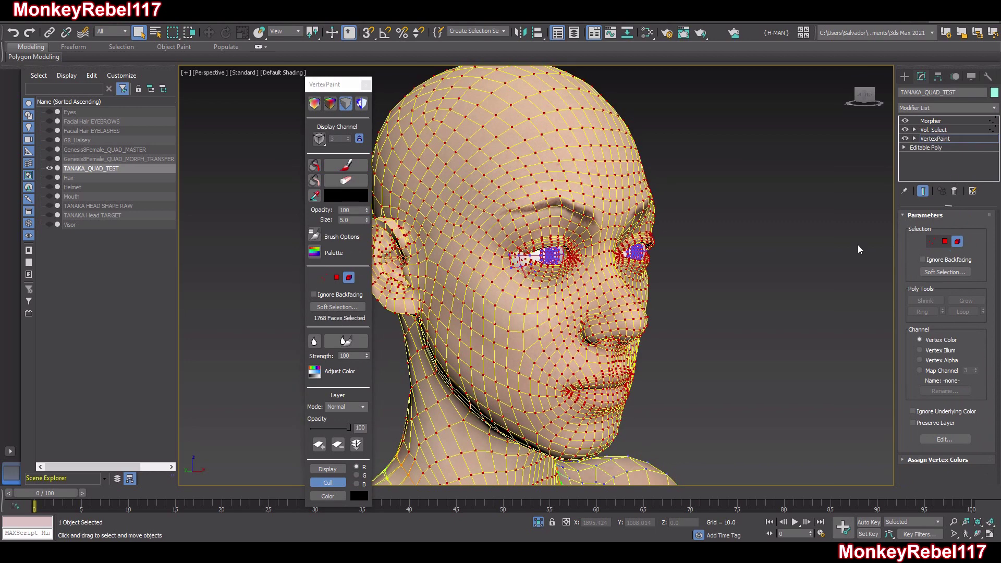
{"action": "key", "text": "ctrl+a"}
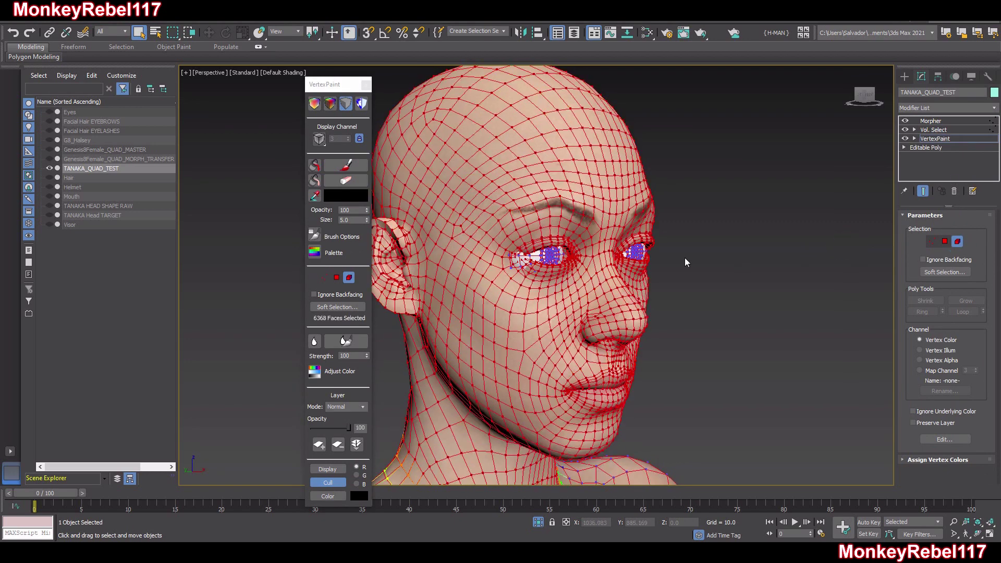
{"action": "left_click", "coordinate": [334, 200]}
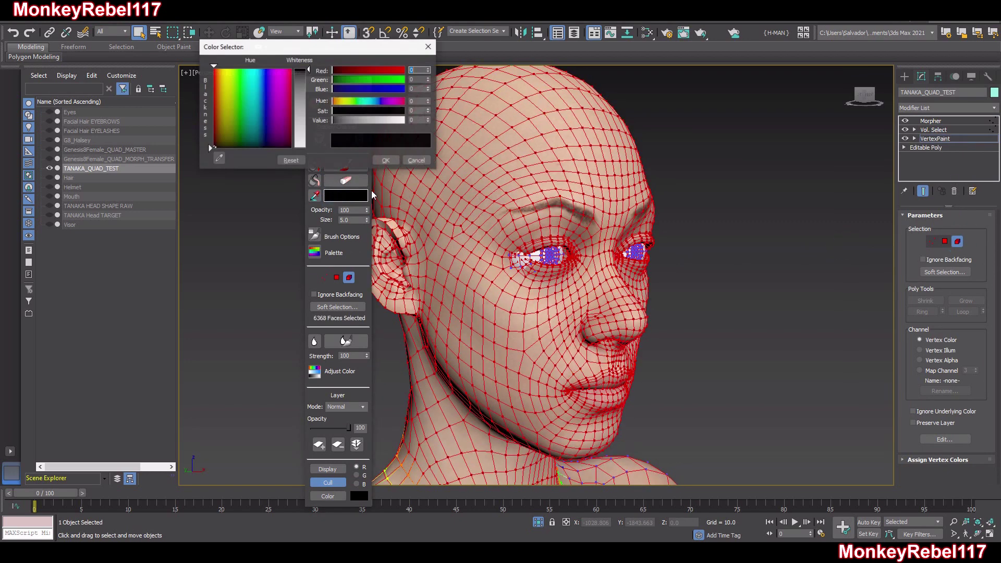
{"action": "left_click", "coordinate": [412, 158]}
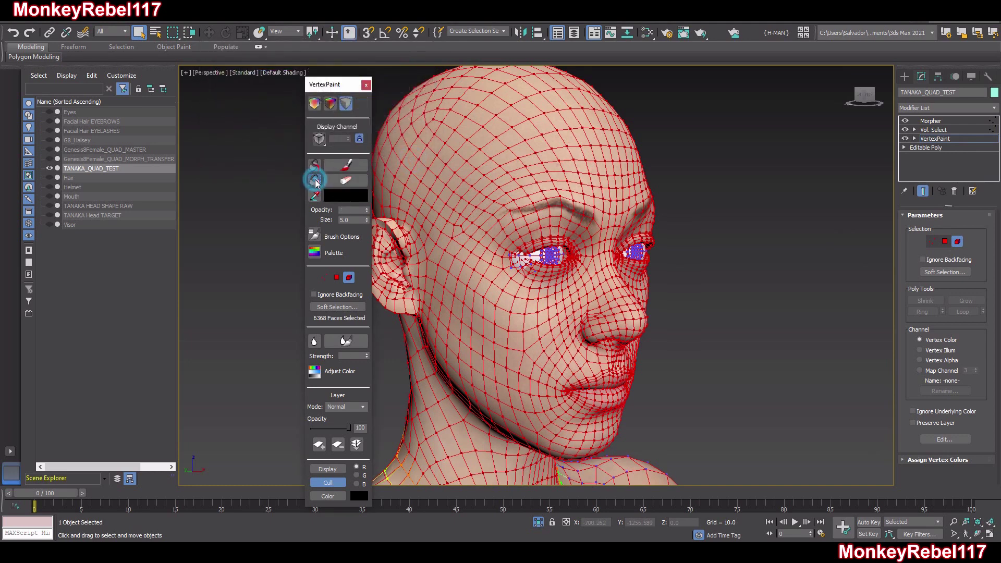
{"action": "scroll", "coordinate": [467, 180], "scroll_direction": "down", "scroll_amount": 5}
{"action": "left_click", "coordinate": [329, 103]}
{"action": "scroll", "coordinate": [536, 199], "scroll_direction": "down", "scroll_amount": 3}
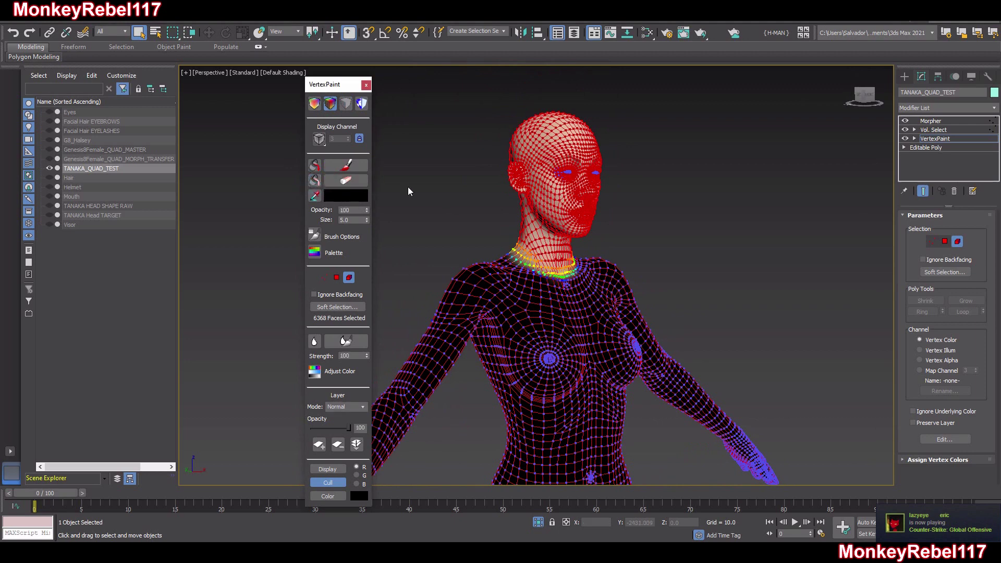
Set the VertexPaint color to white and fill the entire selected mesh with it.
{"action": "left_click", "coordinate": [343, 183]}
{"action": "left_click", "coordinate": [344, 195]}
{"action": "left_click", "coordinate": [342, 200]}
{"action": "left_click", "coordinate": [342, 196]}
{"action": "left_click_drag", "start_coordinate": [303, 112], "coordinate": [303, 152]}
{"action": "left_click", "coordinate": [382, 161]}
{"action": "left_click", "coordinate": [492, 210]}
{"action": "key", "text": "ctrl+a"}
{"action": "left_click", "coordinate": [313, 166]}
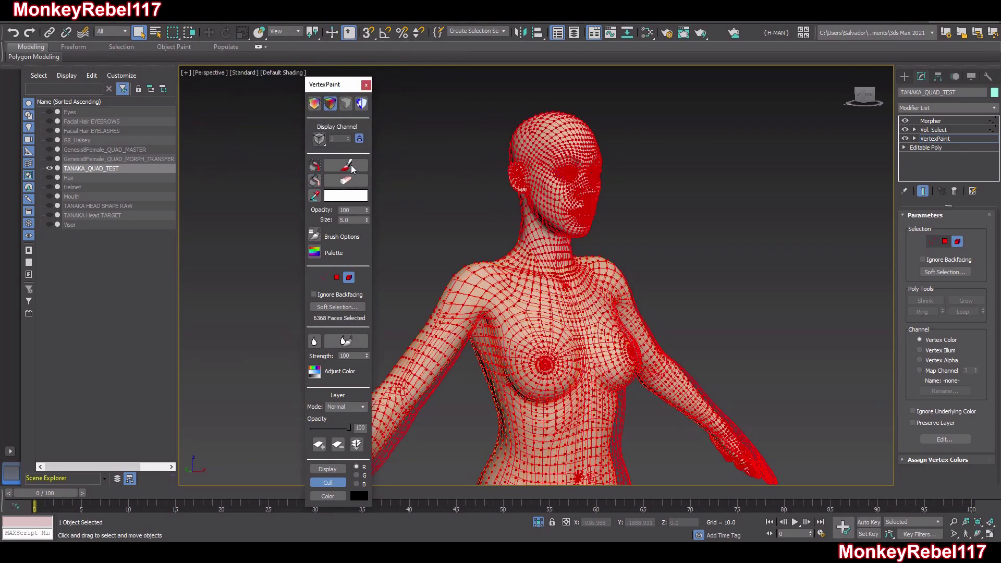
Select the body skin element, invert the selection to its separate inner elements, and turn off Vol. Select and Morpher.
{"action": "scroll", "coordinate": [573, 223], "scroll_direction": "up", "scroll_amount": 8}
{"action": "scroll", "coordinate": [573, 218], "scroll_direction": "down", "scroll_amount": 8}
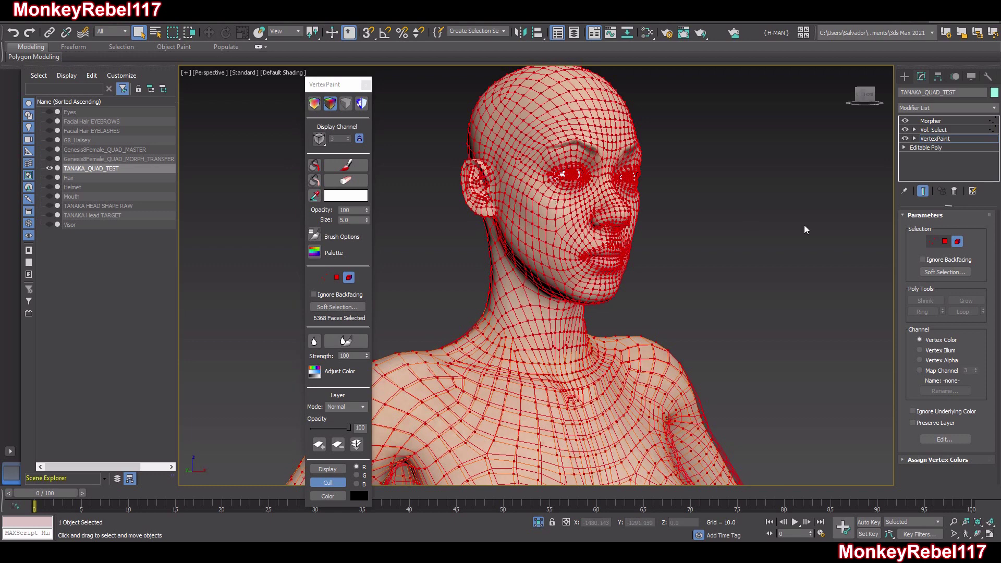
{"action": "left_click", "coordinate": [774, 257]}
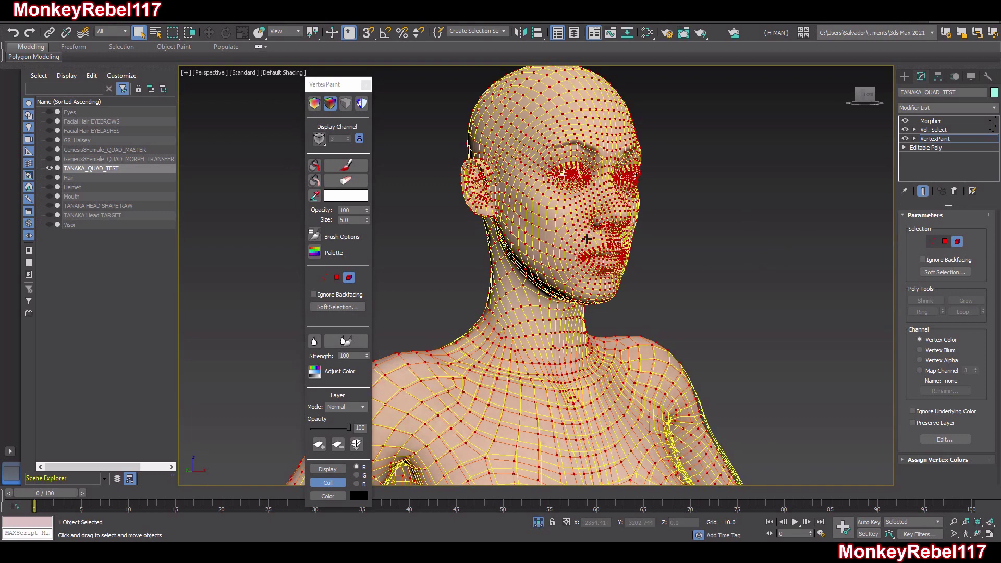
{"action": "left_click", "coordinate": [586, 239]}
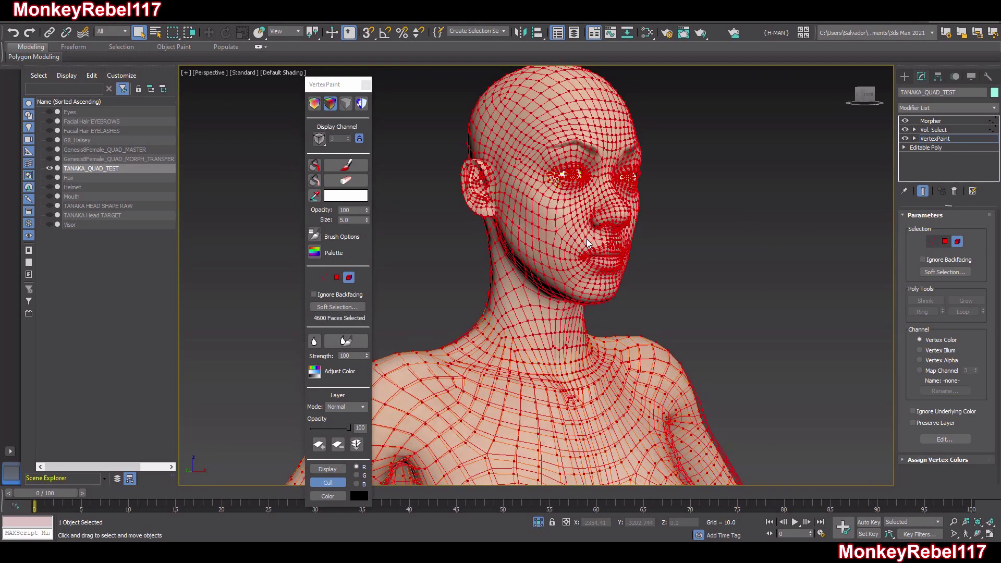
{"action": "key", "text": "ctrl+i"}
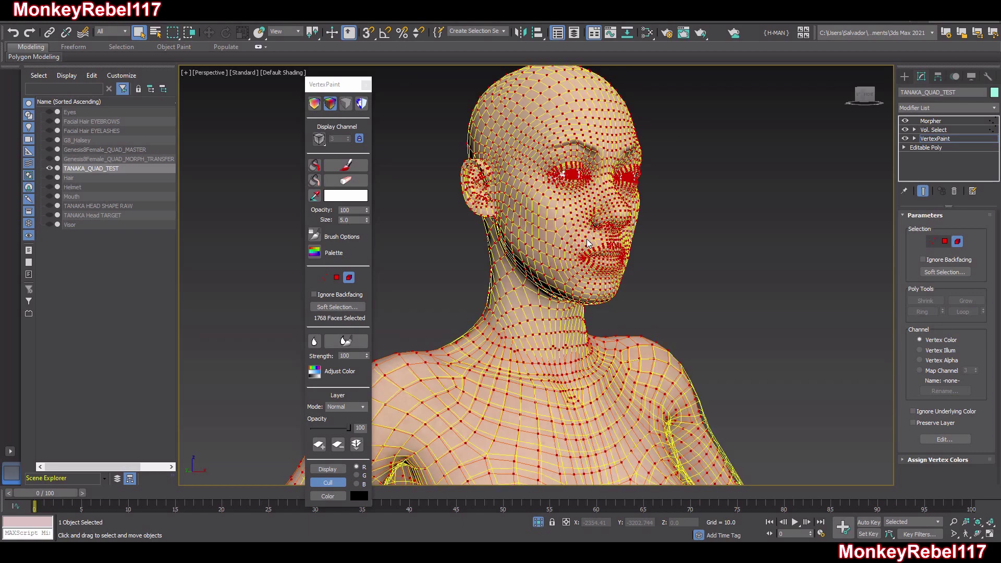
{"action": "left_click", "coordinate": [905, 130]}
{"action": "left_click", "coordinate": [905, 120]}
Examine the selected inner elements around the mouth and eyes, including in see-through display.
{"action": "scroll", "coordinate": [556, 256], "scroll_direction": "up", "scroll_amount": 5}
{"action": "mouse_move", "coordinate": [556, 256]}
{"action": "middle_mouse_down", "text": "alt"}
{"action": "mouse_move", "coordinate": [634, 257]}
{"action": "mouse_move", "coordinate": [545, 262]}
{"action": "middle_mouse_up", "text": "alt"}
{"action": "scroll", "coordinate": [664, 309], "scroll_direction": "up", "scroll_amount": 5}
{"action": "middle_click_drag", "start_coordinate": [664, 309], "coordinate": [710, 237], "text": "alt"}
{"action": "scroll", "coordinate": [710, 238], "scroll_direction": "down", "scroll_amount": 6}
{"action": "middle_click_drag", "start_coordinate": [620, 230], "coordinate": [603, 235], "text": "alt"}
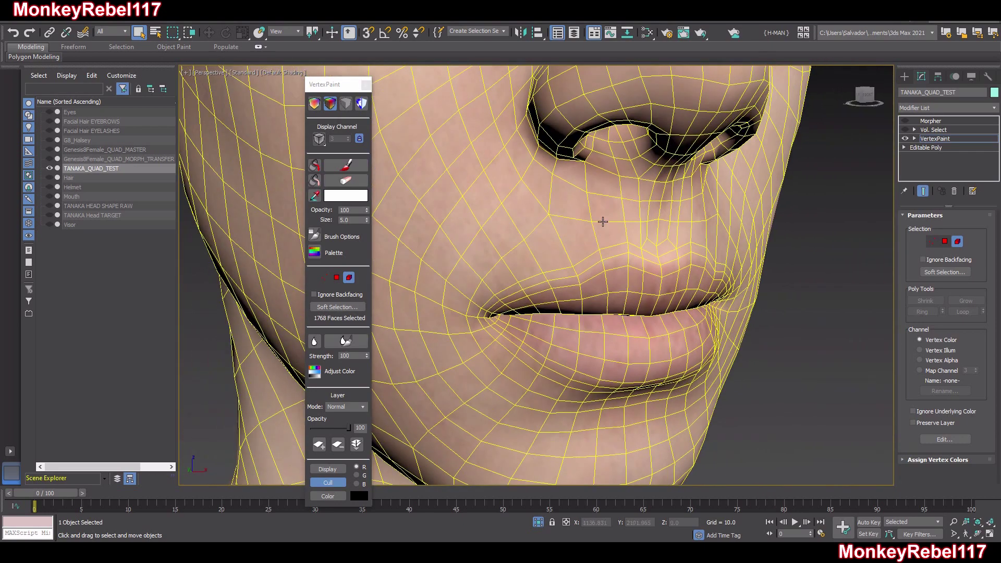
{"action": "scroll", "coordinate": [608, 247], "scroll_direction": "down", "scroll_amount": 8}
{"action": "scroll", "coordinate": [579, 158], "scroll_direction": "up", "scroll_amount": 6}
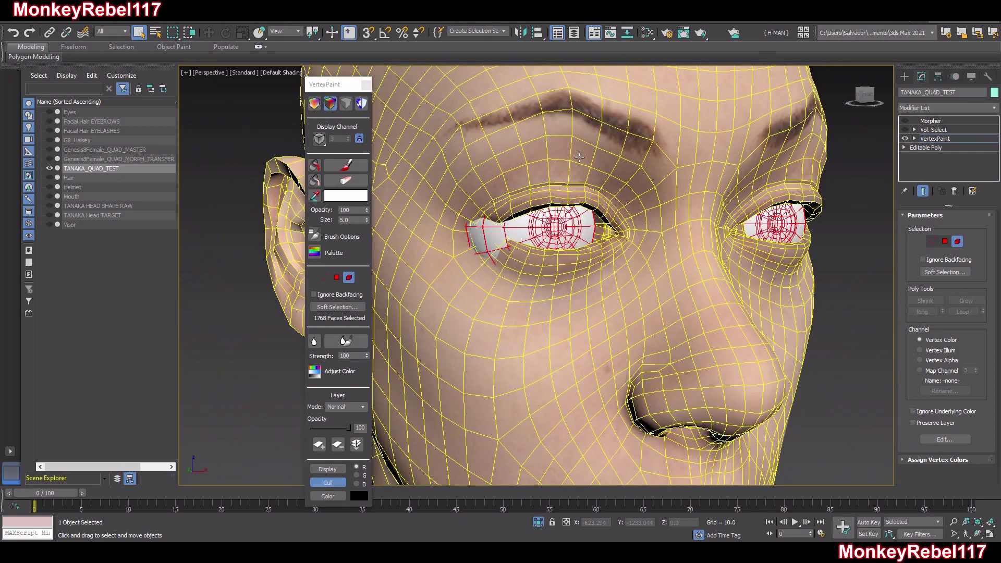
{"action": "middle_click_drag", "start_coordinate": [579, 157], "coordinate": [668, 296], "text": "alt"}
{"action": "scroll", "coordinate": [668, 295], "scroll_direction": "down", "scroll_amount": 3}
{"action": "scroll", "coordinate": [688, 299], "scroll_direction": "down", "scroll_amount": 4}
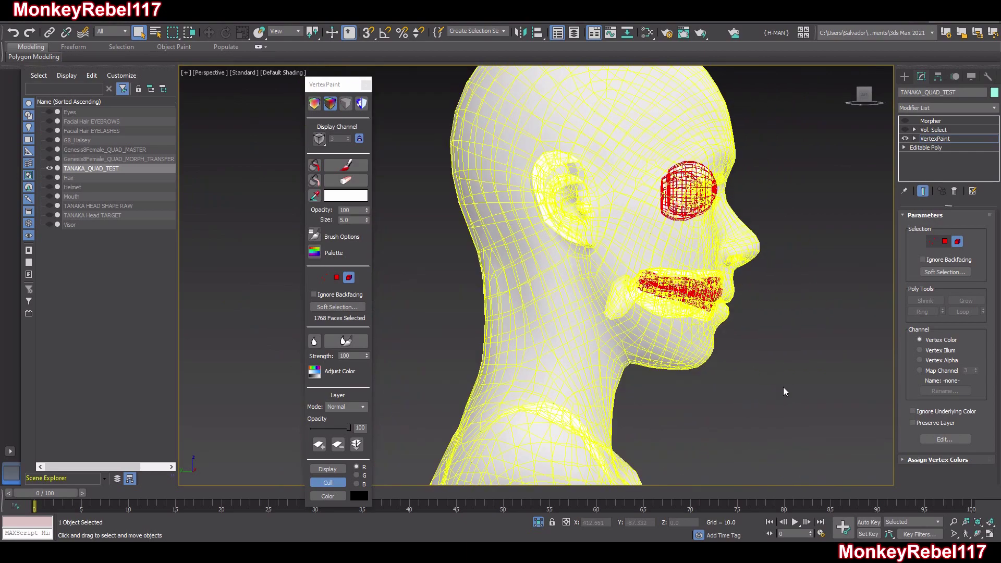
Narrow the VertexPaint element selection to only the eye elements and turn off see-through display.
{"action": "left_click_drag", "start_coordinate": [812, 413], "coordinate": [447, 245]}
{"action": "scroll", "coordinate": [670, 414], "scroll_direction": "down", "scroll_amount": 10}
{"action": "left_click_drag", "start_coordinate": [669, 414], "coordinate": [536, 218]}
{"action": "scroll", "coordinate": [603, 238], "scroll_direction": "up", "scroll_amount": 8}
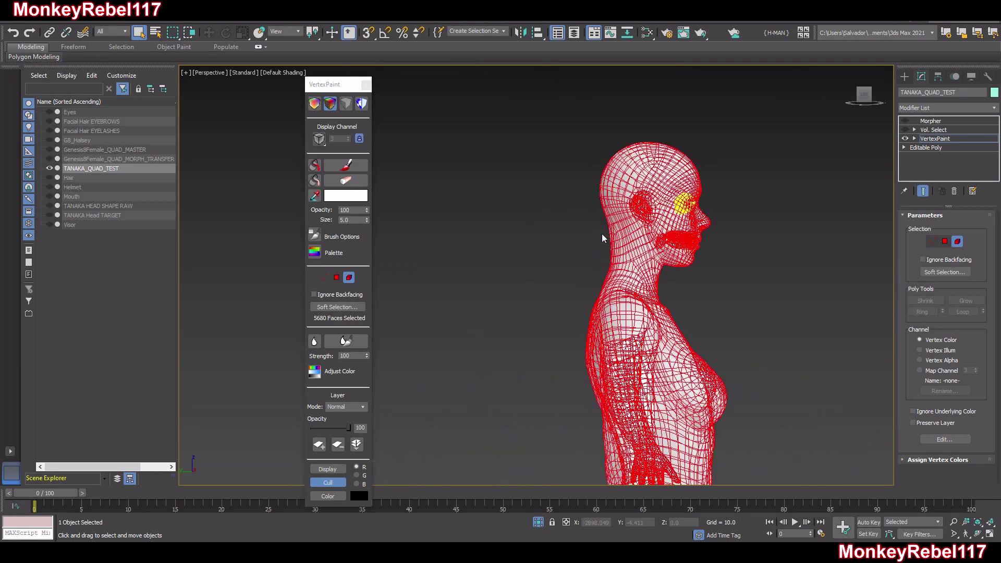
{"action": "scroll", "coordinate": [603, 239], "scroll_direction": "up", "scroll_amount": 8}
{"action": "middle_click_drag", "start_coordinate": [683, 201], "coordinate": [519, 285], "text": "alt"}
{"action": "scroll", "coordinate": [519, 285], "scroll_direction": "down", "scroll_amount": 5}
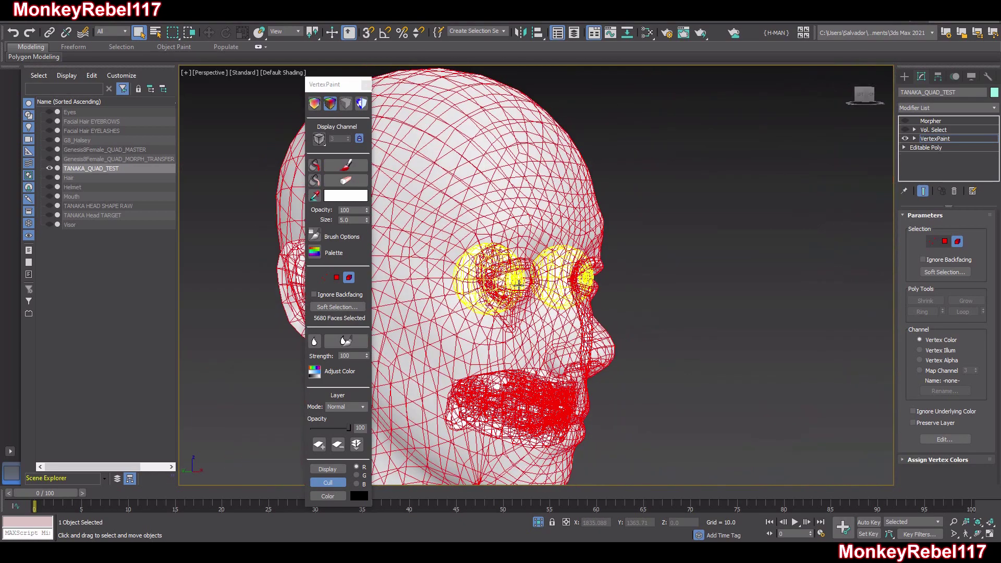
{"action": "left_click", "coordinate": [519, 283]}
{"action": "middle_click_drag", "start_coordinate": [603, 302], "coordinate": [616, 254]}
{"action": "key", "text": "alt+x"}
{"action": "middle_click_drag", "start_coordinate": [598, 280], "coordinate": [630, 287], "text": "alt"}
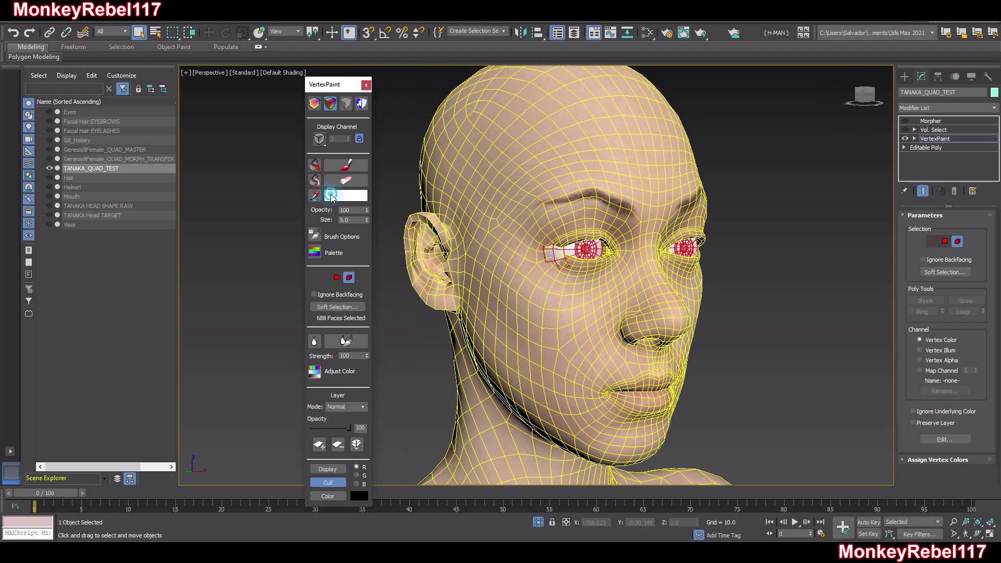
Set the VertexPaint color to black and fill the selected eye elements with it.
{"action": "left_click", "coordinate": [331, 194]}
{"action": "left_click", "coordinate": [333, 120]}
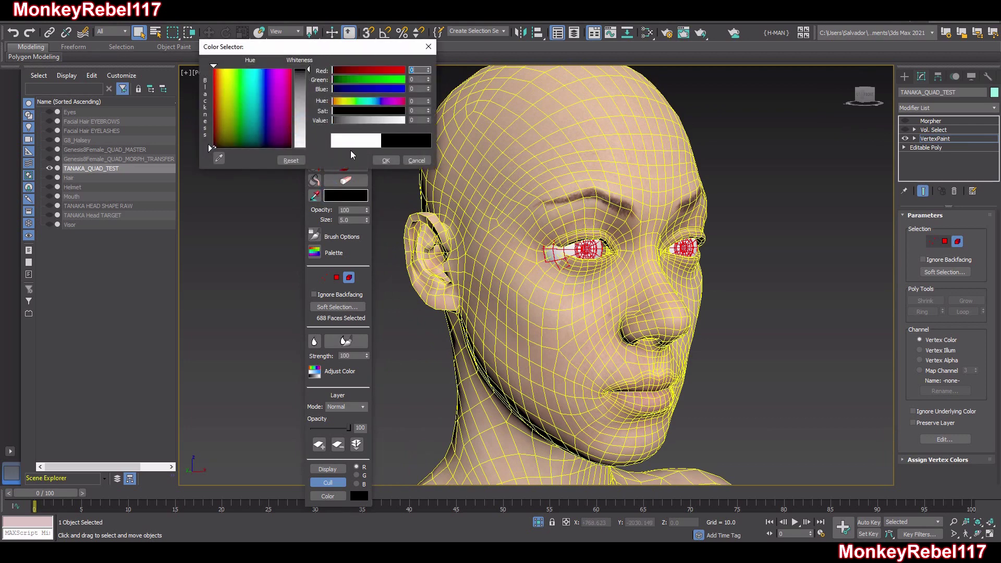
{"action": "left_click", "coordinate": [386, 161]}
{"action": "left_click", "coordinate": [319, 166]}
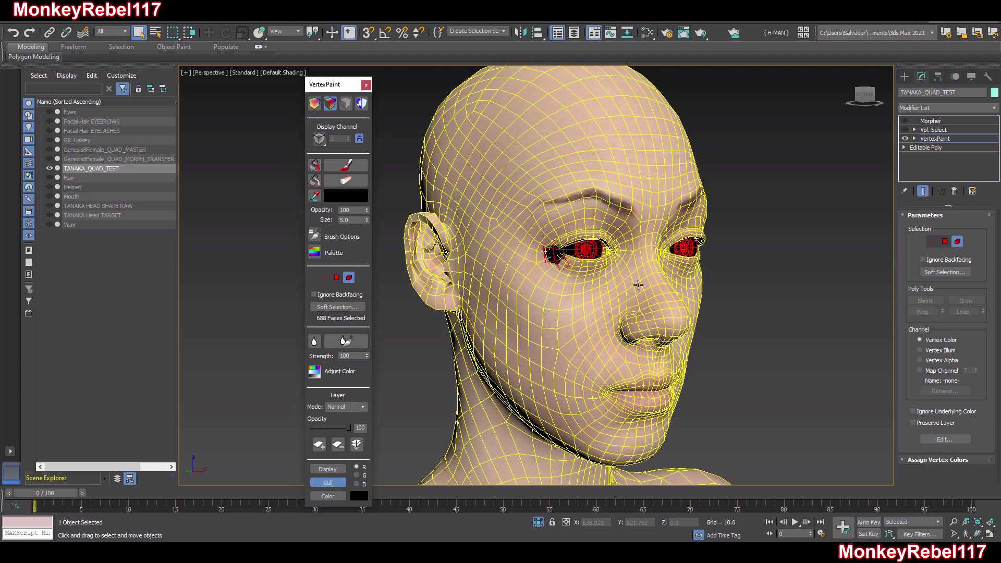
Leave element selection, turn Vol. Select back on, and invert its selection to the black eye vertices.
{"action": "left_click", "coordinate": [957, 241]}
{"action": "left_click", "coordinate": [905, 129]}
{"action": "left_click", "coordinate": [933, 130]}
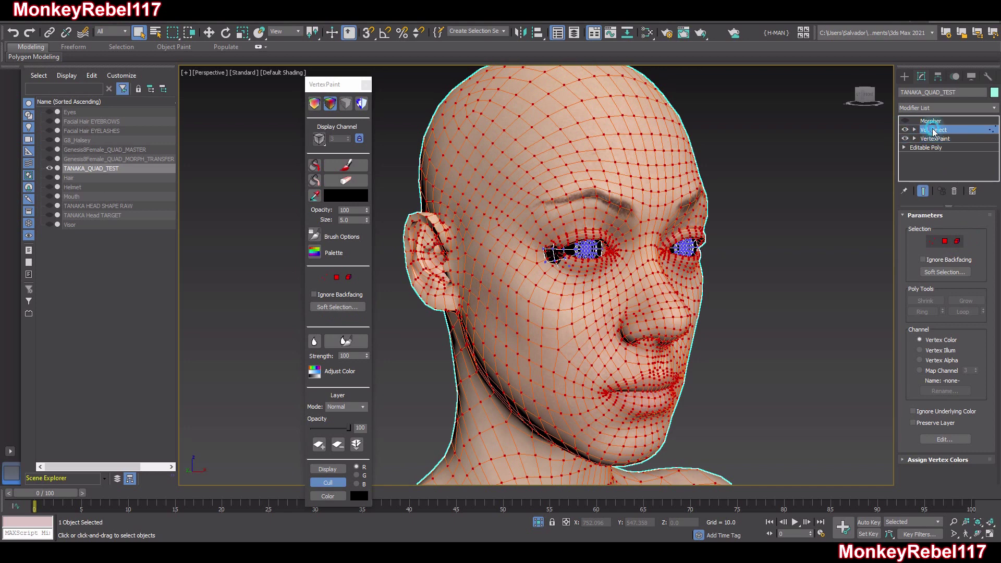
{"action": "middle_click_drag", "start_coordinate": [797, 243], "coordinate": [763, 242]}
{"action": "scroll", "coordinate": [745, 240], "scroll_direction": "down", "scroll_amount": 8}
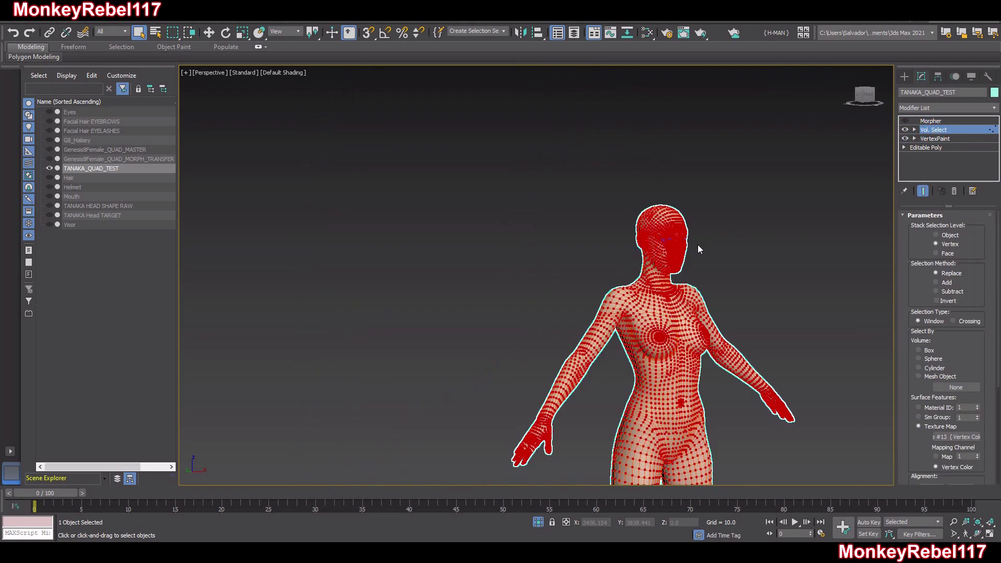
{"action": "scroll", "coordinate": [697, 245], "scroll_direction": "up", "scroll_amount": 10}
{"action": "middle_click_drag", "start_coordinate": [656, 248], "coordinate": [626, 261]}
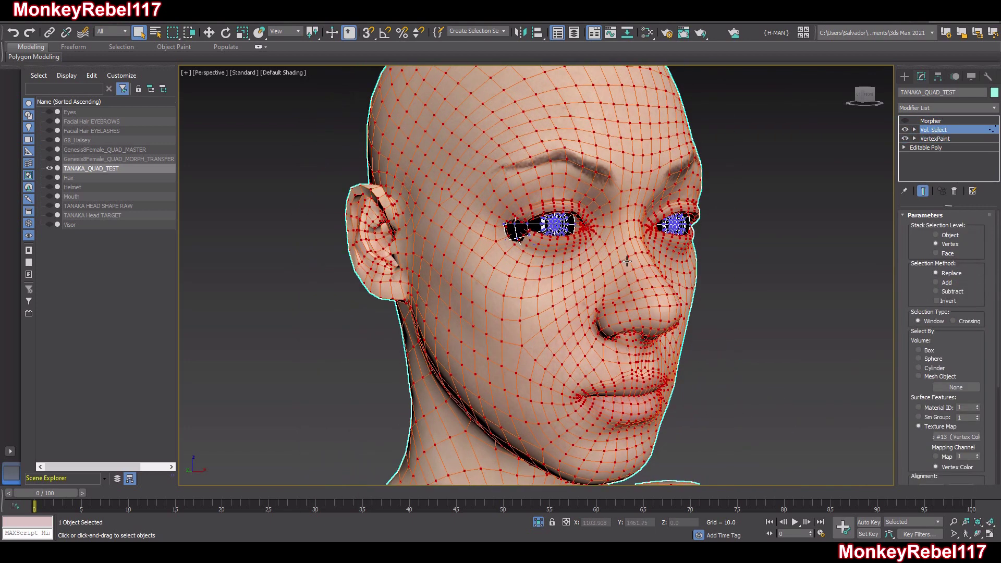
{"action": "left_click", "coordinate": [936, 301]}
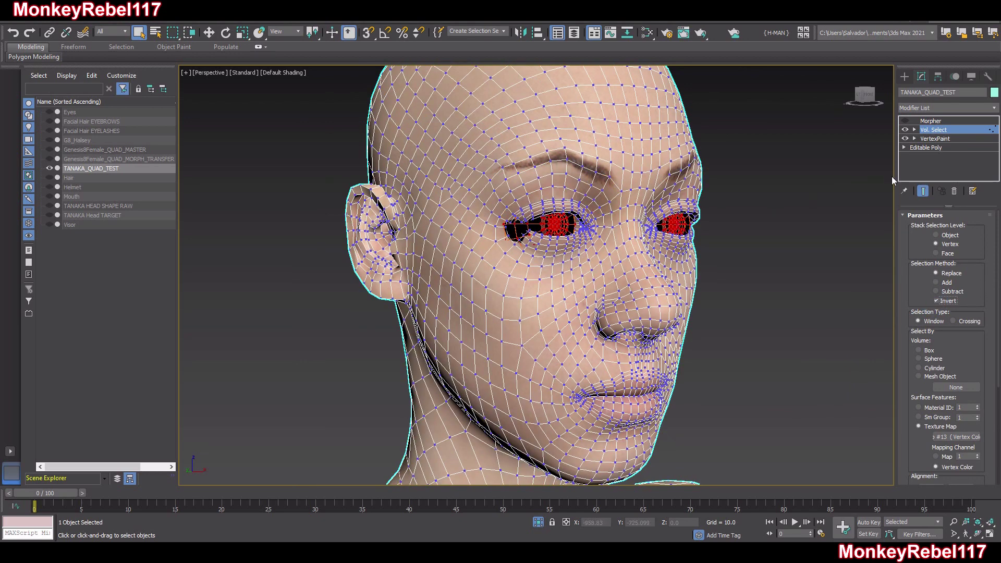
Turn Morpher back on, replace its TANAKA HEAD SHAPE target with G8_Halsey, and set that channel to 100.
{"action": "left_click", "coordinate": [905, 121]}
{"action": "left_click", "coordinate": [942, 121]}
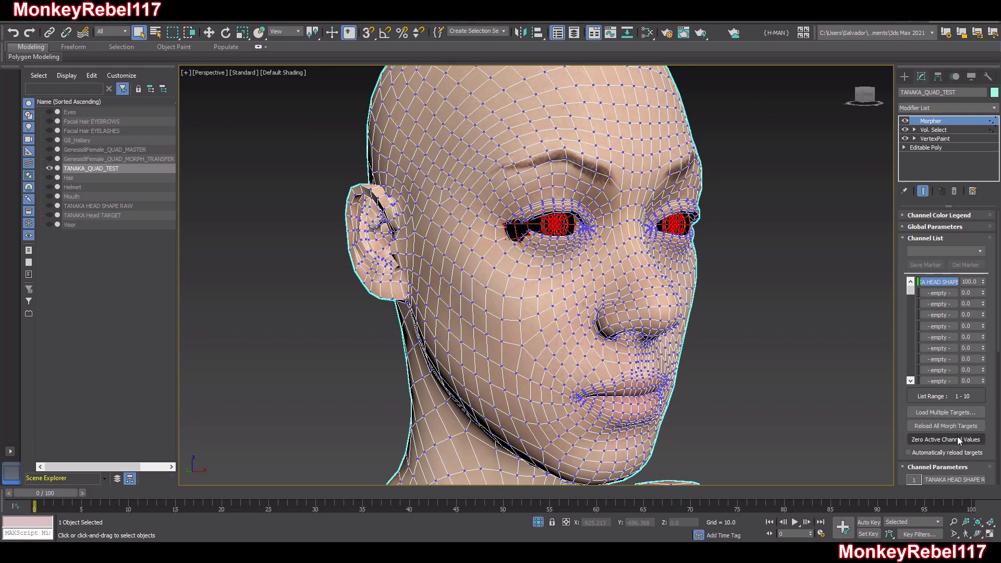
{"action": "right_click", "coordinate": [938, 283]}
{"action": "left_click", "coordinate": [936, 301]}
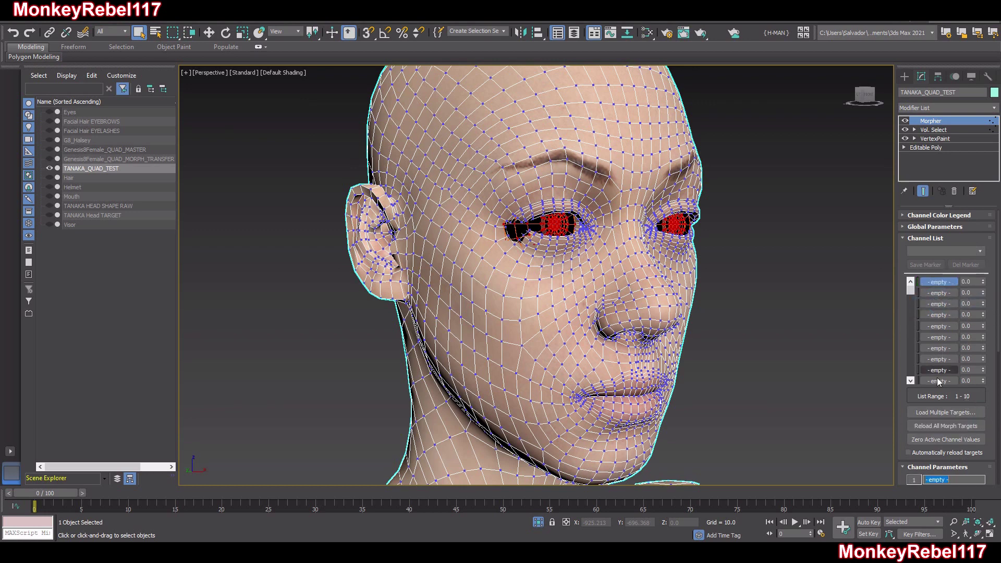
{"action": "left_click", "coordinate": [923, 412]}
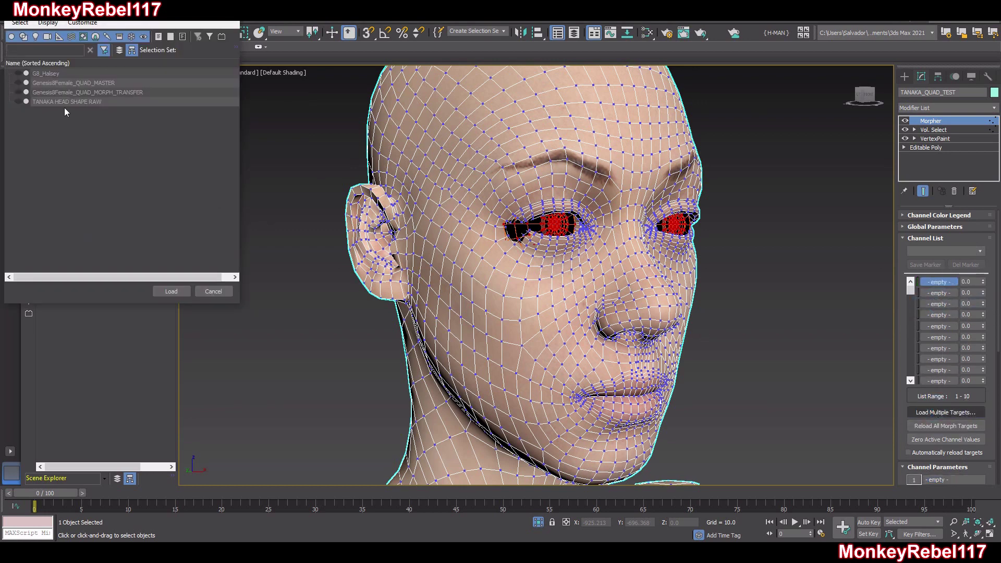
{"action": "left_click", "coordinate": [43, 73]}
{"action": "left_click", "coordinate": [171, 291]}
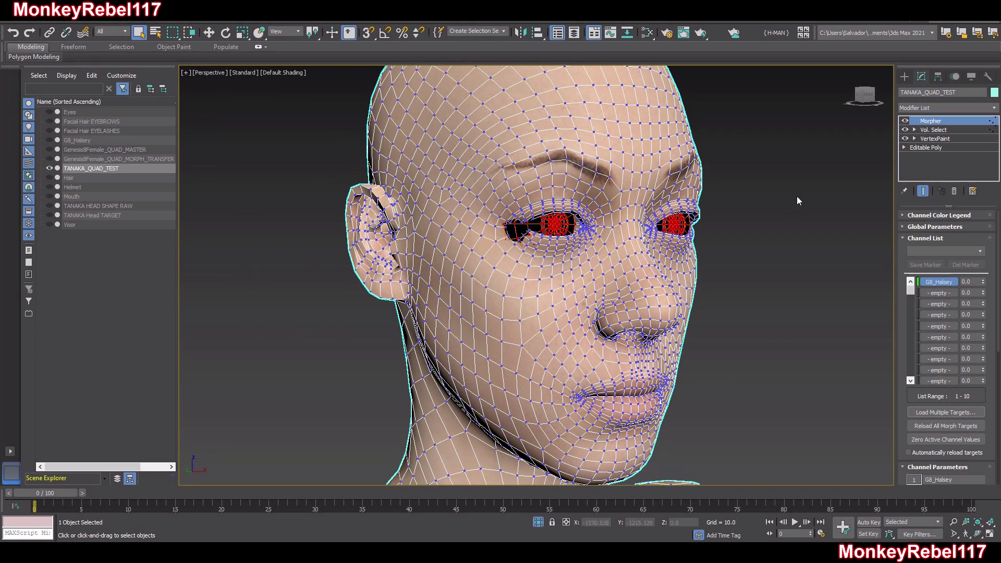
{"action": "left_click", "coordinate": [969, 281]}
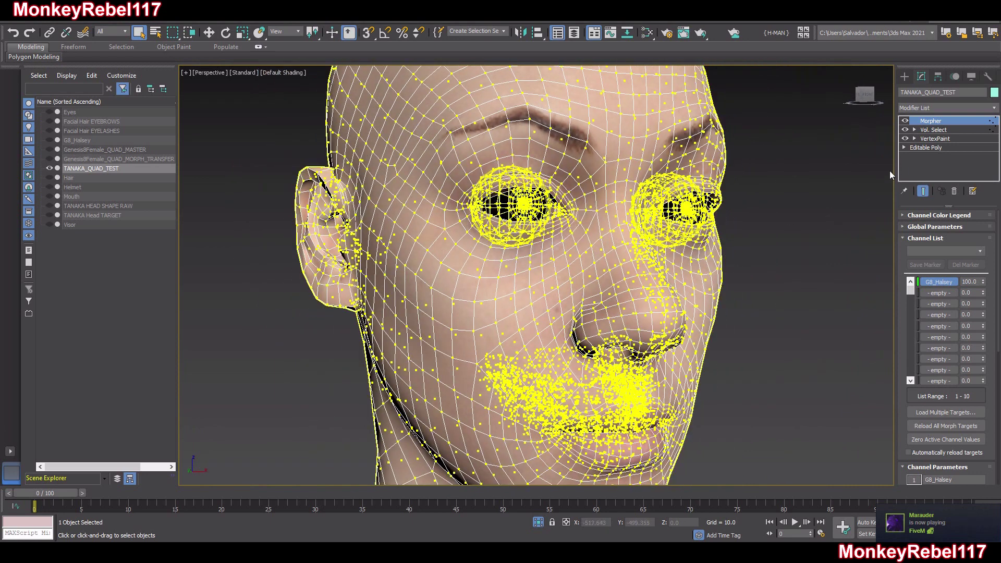
Turn off vertex color display and collapse the entire modifier stack of TANAKA_QUAD_TEST.
{"action": "left_click", "coordinate": [935, 139]}
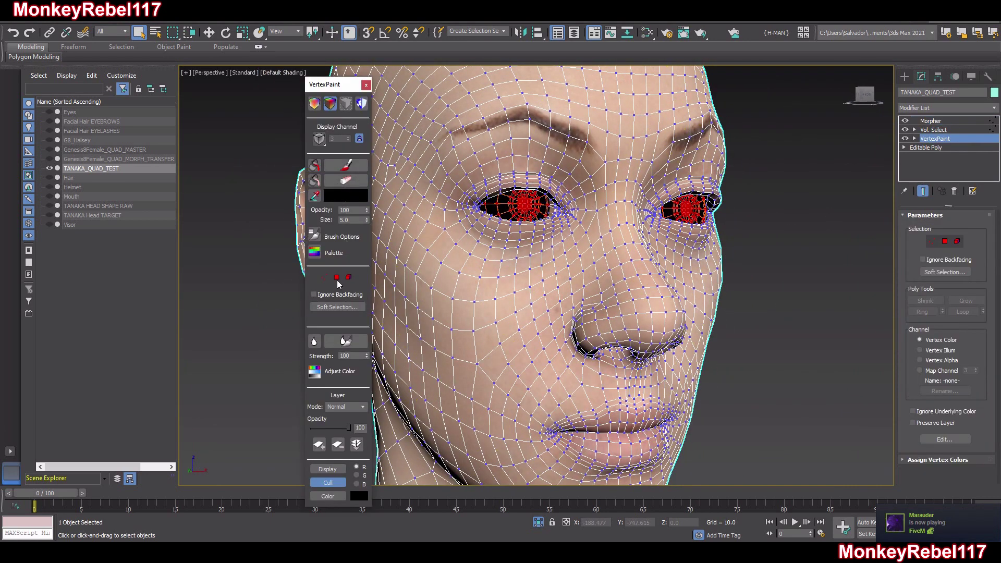
{"action": "left_click", "coordinate": [345, 103]}
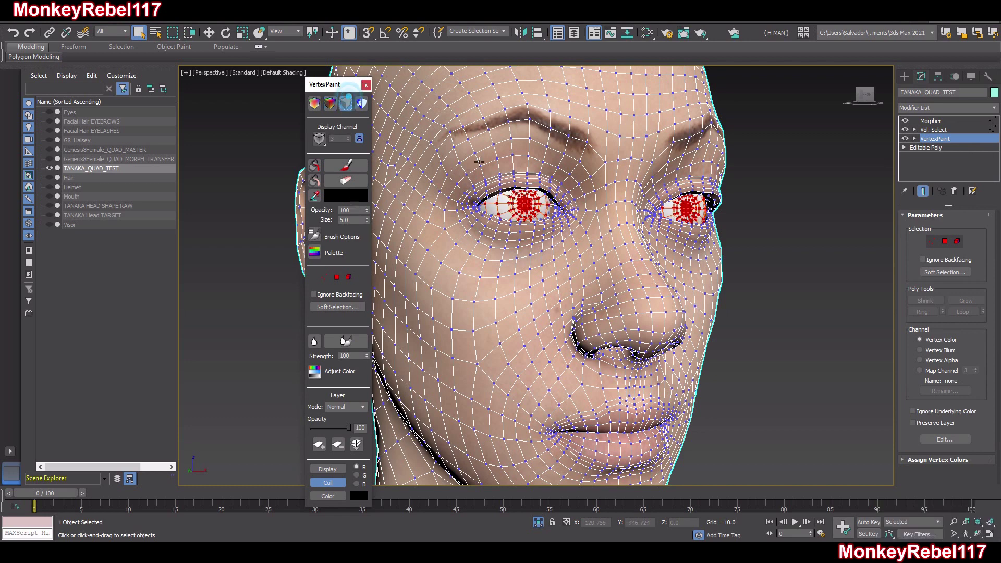
{"action": "left_click", "coordinate": [949, 121]}
{"action": "right_click", "coordinate": [948, 122]}
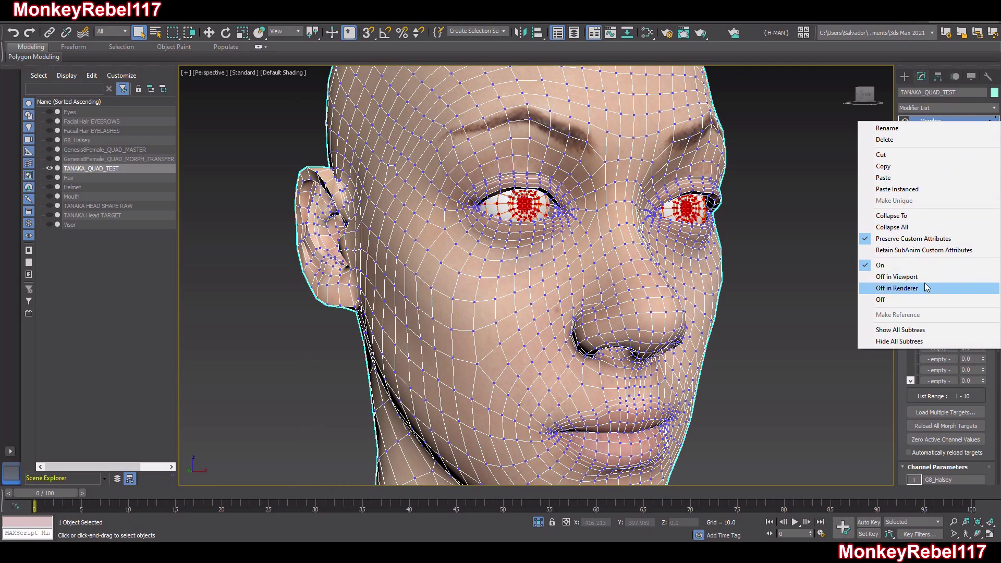
{"action": "left_click", "coordinate": [893, 227]}
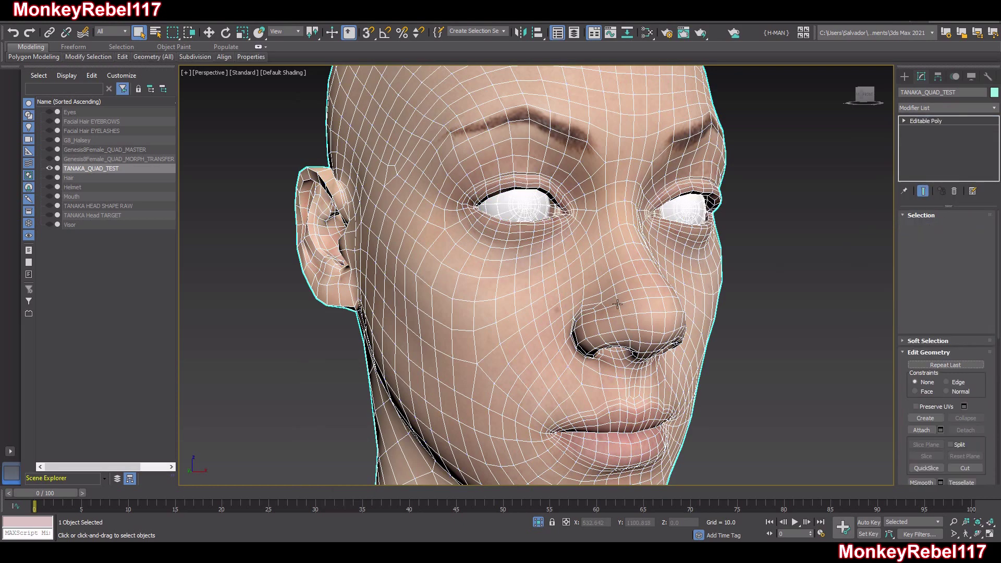
{"action": "scroll", "coordinate": [617, 303], "scroll_direction": "down", "scroll_amount": 3}
{"action": "middle_click_drag", "start_coordinate": [617, 304], "coordinate": [593, 305], "text": "alt"}
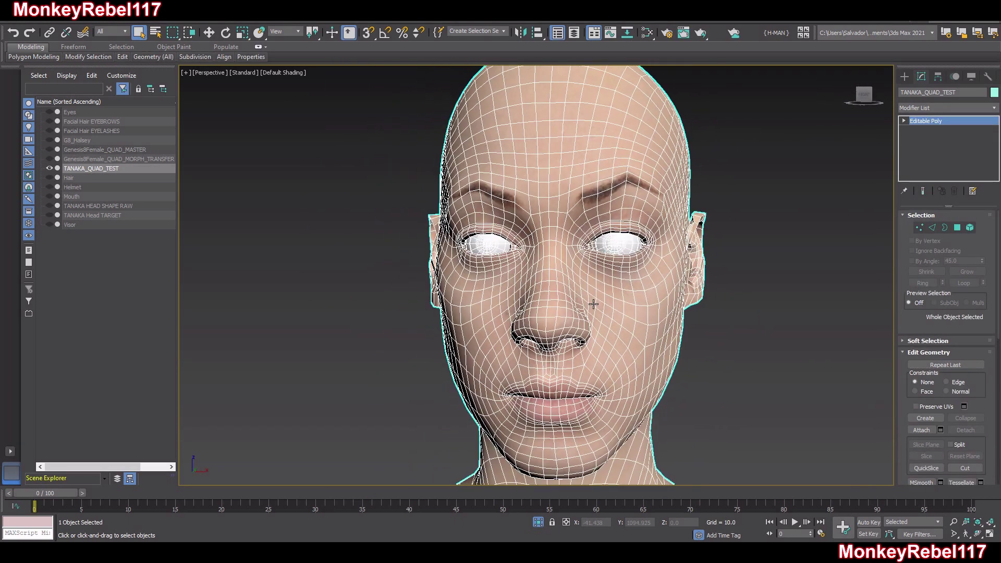
{"action": "scroll", "coordinate": [593, 304], "scroll_direction": "up", "scroll_amount": 6}
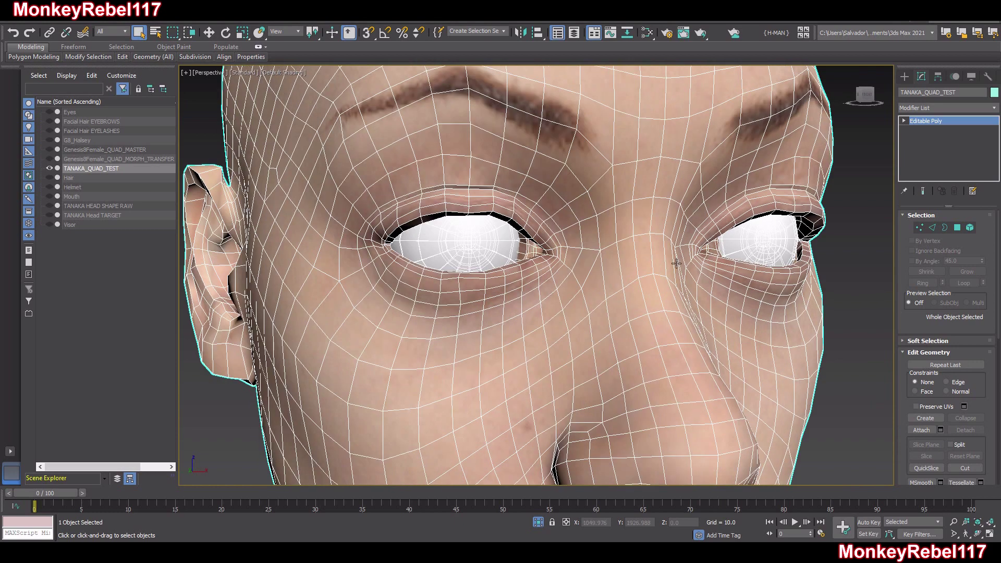
Turn on see-through display for the TANAKA_QUAD_TEST head mesh and deselect it.
{"action": "scroll", "coordinate": [541, 281], "scroll_direction": "up", "scroll_amount": 4}
{"action": "middle_click_drag", "start_coordinate": [541, 282], "coordinate": [588, 225], "text": "alt"}
{"action": "key", "text": "alt+x"}
{"action": "scroll", "coordinate": [508, 212], "scroll_direction": "down", "scroll_amount": 5}
{"action": "left_click", "coordinate": [801, 216]}
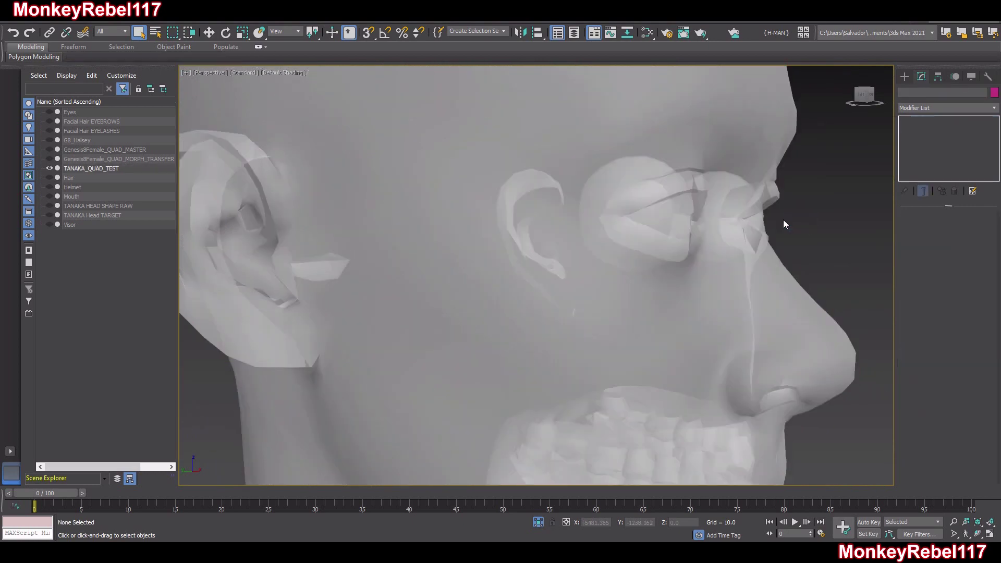
Unhide the Eyes object, select it and start editing it at element level.
{"action": "middle_click_drag", "start_coordinate": [726, 221], "coordinate": [701, 225]}
{"action": "left_click", "coordinate": [50, 112]}
{"action": "left_click", "coordinate": [69, 112]}
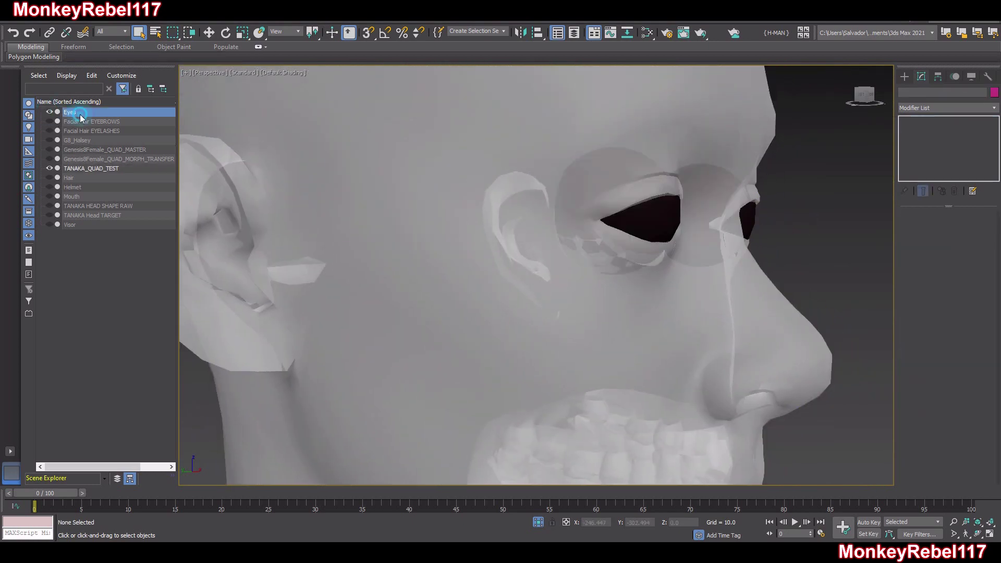
{"action": "key", "text": "z"}
{"action": "scroll", "coordinate": [691, 241], "scroll_direction": "up", "scroll_amount": 4}
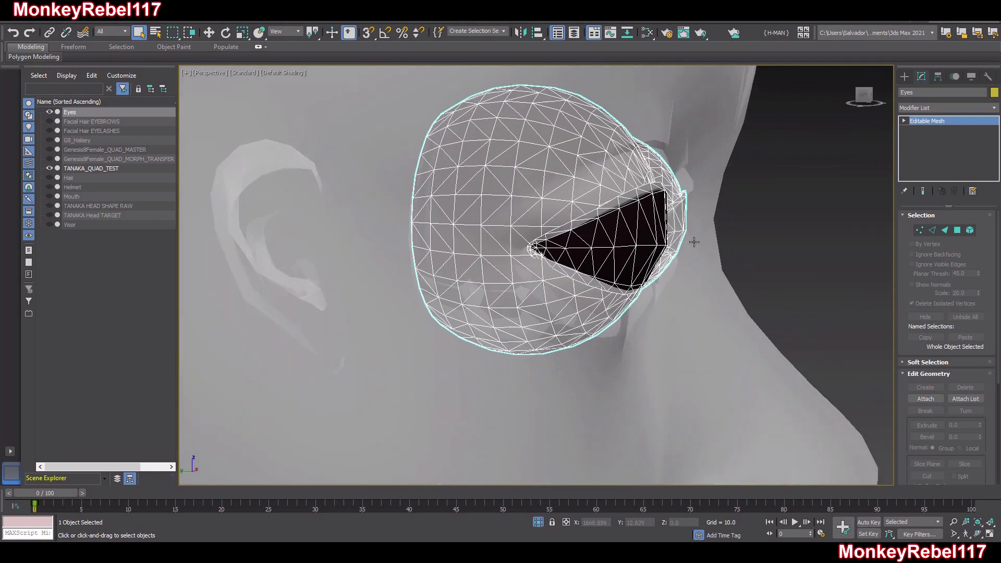
{"action": "middle_click_drag", "start_coordinate": [715, 235], "coordinate": [683, 243], "text": "alt"}
{"action": "left_click", "coordinate": [969, 230]}
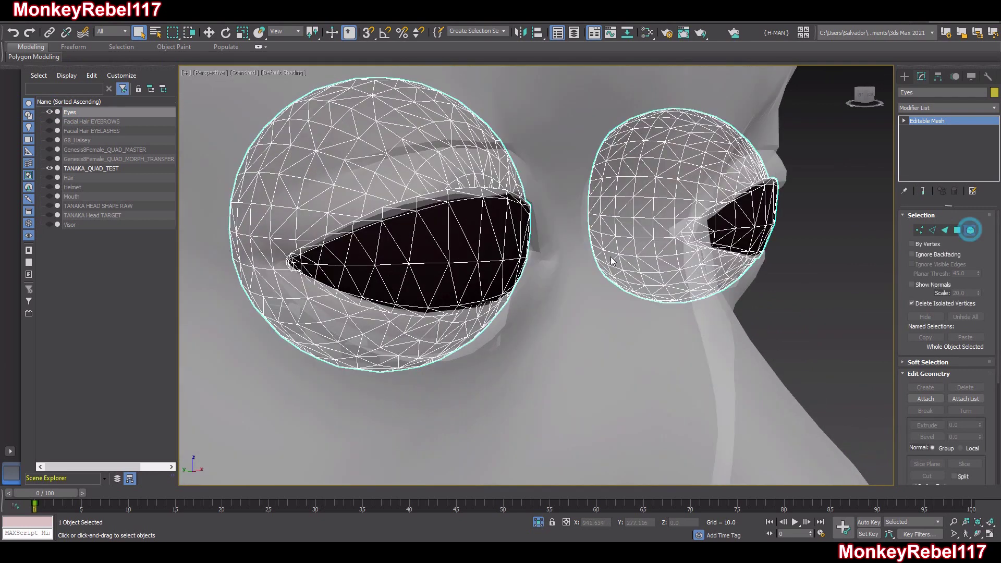
Try inverting the selection of the two dark cover elements on the Eyes mesh to single out the eyeballs.
{"action": "left_click", "coordinate": [483, 250]}
{"action": "left_click", "coordinate": [741, 220], "text": "ctrl"}
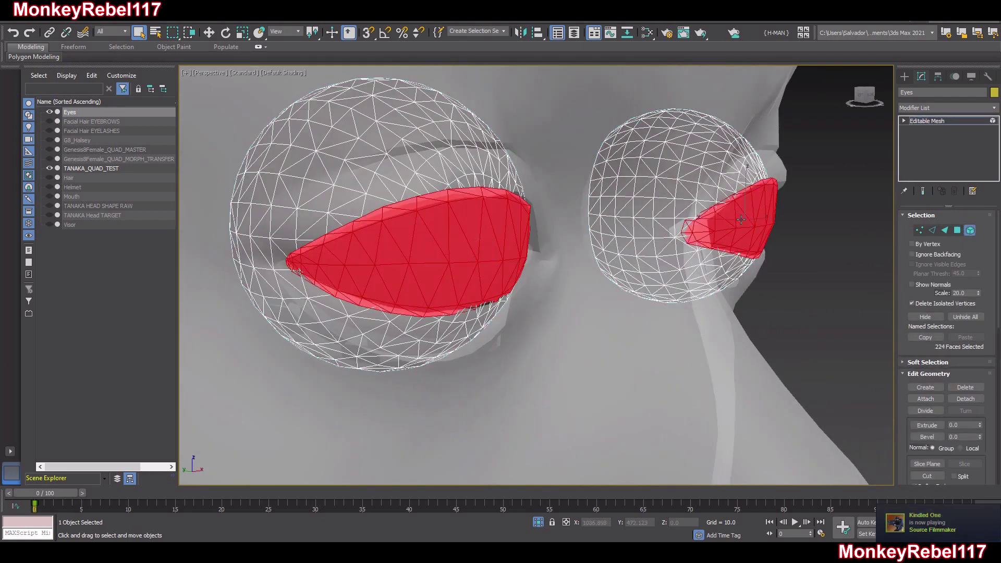
{"action": "key", "text": "ctrl+i"}
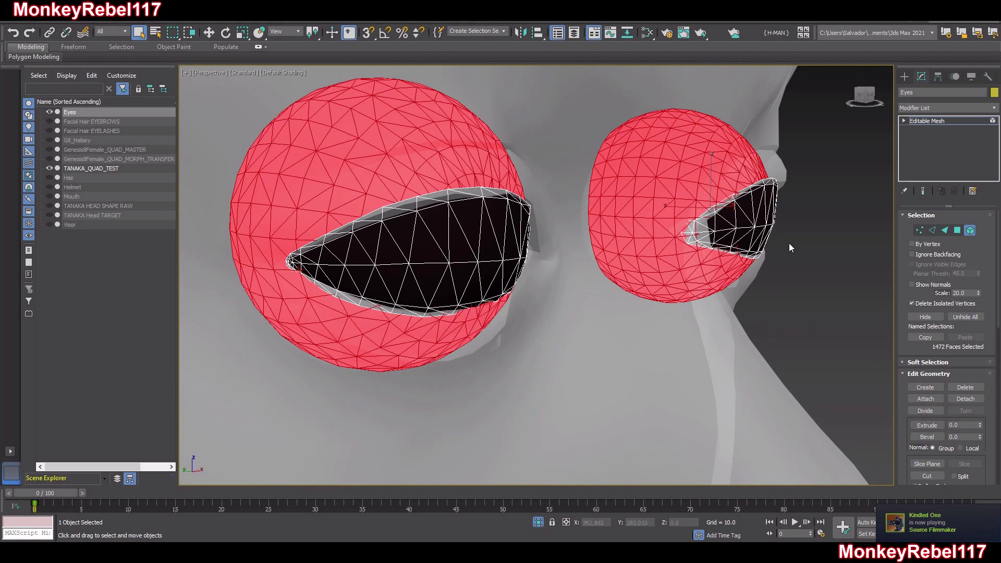
{"action": "key", "text": "alt+q"}
{"action": "key", "text": "alt+q"}
{"action": "scroll", "coordinate": [911, 348], "scroll_direction": "down", "scroll_amount": 4}
{"action": "scroll", "coordinate": [903, 367], "scroll_direction": "down", "scroll_amount": 3}
Hide the two dark cover elements in front of the irises on the Eyes mesh and leave element level.
{"action": "left_click", "coordinate": [738, 224]}
{"action": "left_click", "coordinate": [475, 259], "text": "ctrl"}
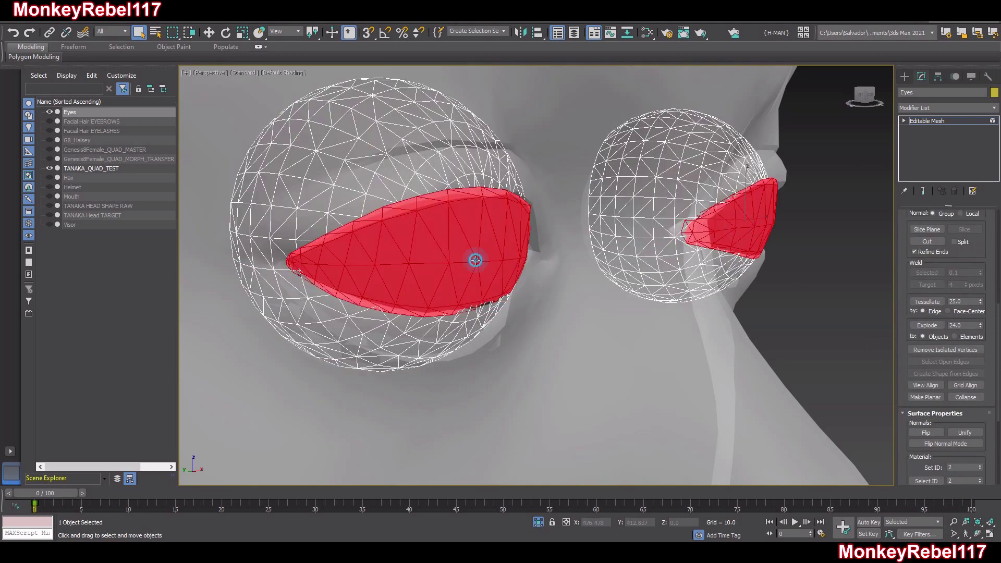
{"action": "scroll", "coordinate": [897, 344], "scroll_direction": "up", "scroll_amount": 6}
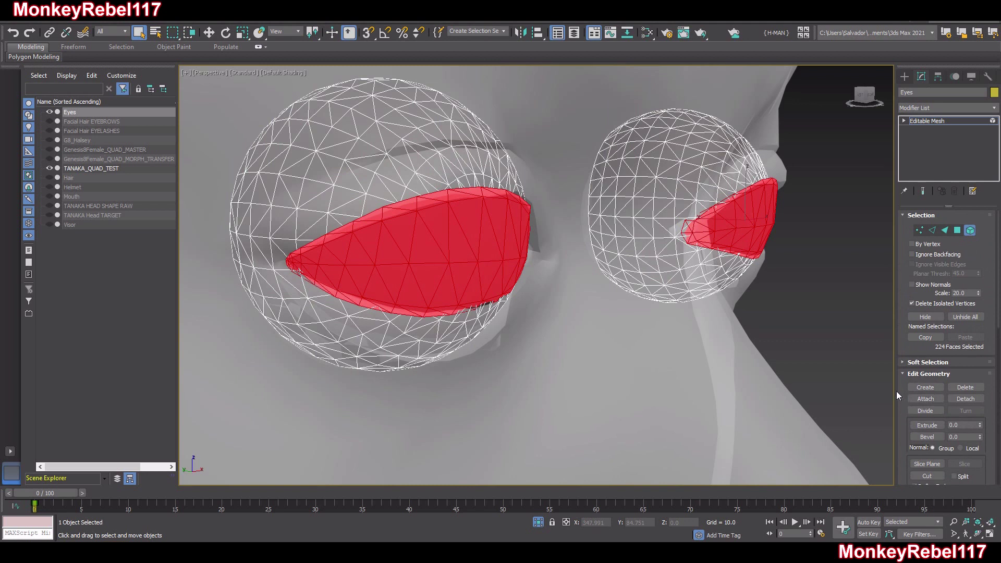
{"action": "scroll", "coordinate": [897, 386], "scroll_direction": "down", "scroll_amount": 4}
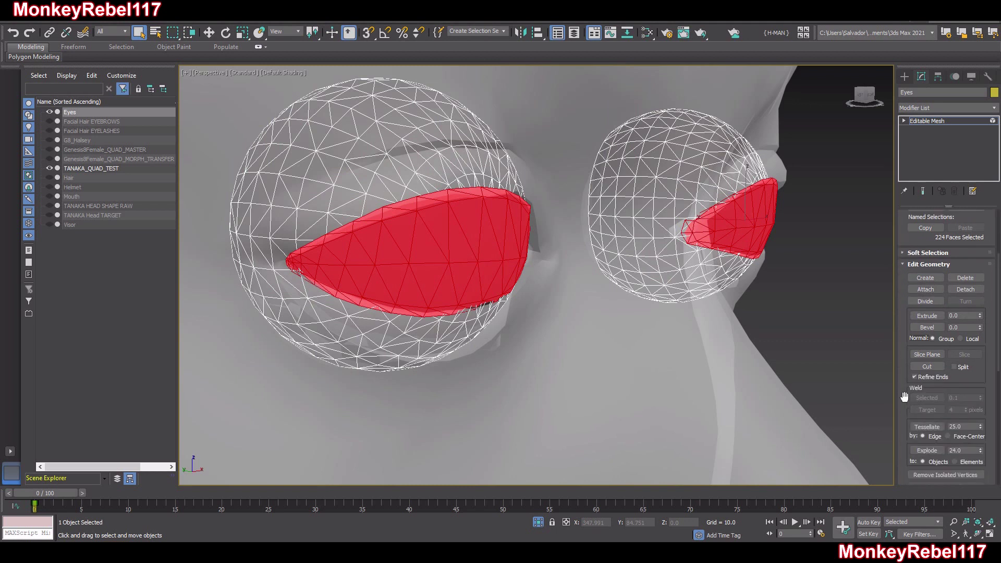
{"action": "scroll", "coordinate": [904, 396], "scroll_direction": "down", "scroll_amount": 4}
{"action": "scroll", "coordinate": [904, 396], "scroll_direction": "up", "scroll_amount": 4}
{"action": "scroll", "coordinate": [904, 396], "scroll_direction": "up", "scroll_amount": 4}
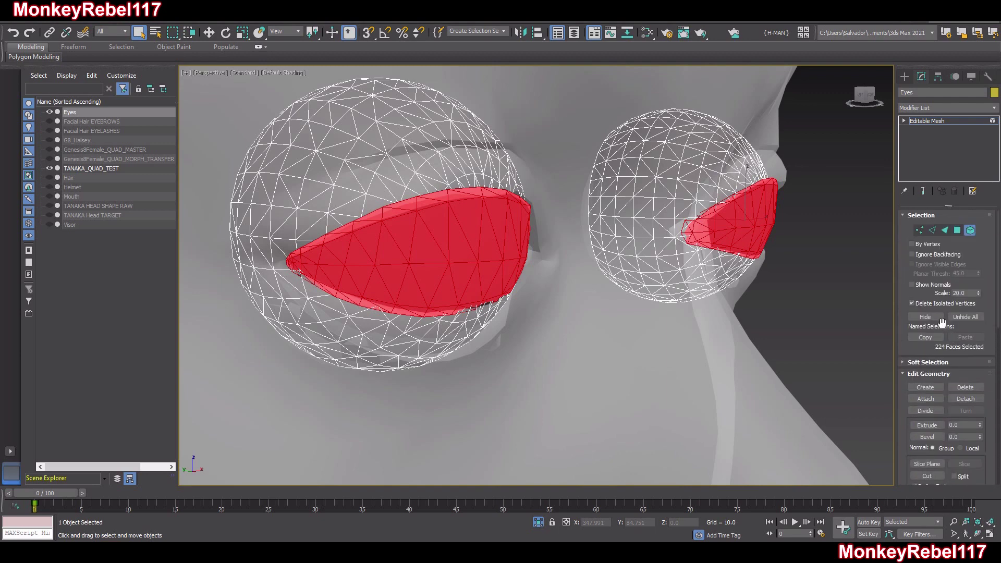
{"action": "left_click", "coordinate": [939, 318]}
{"action": "left_click", "coordinate": [971, 234]}
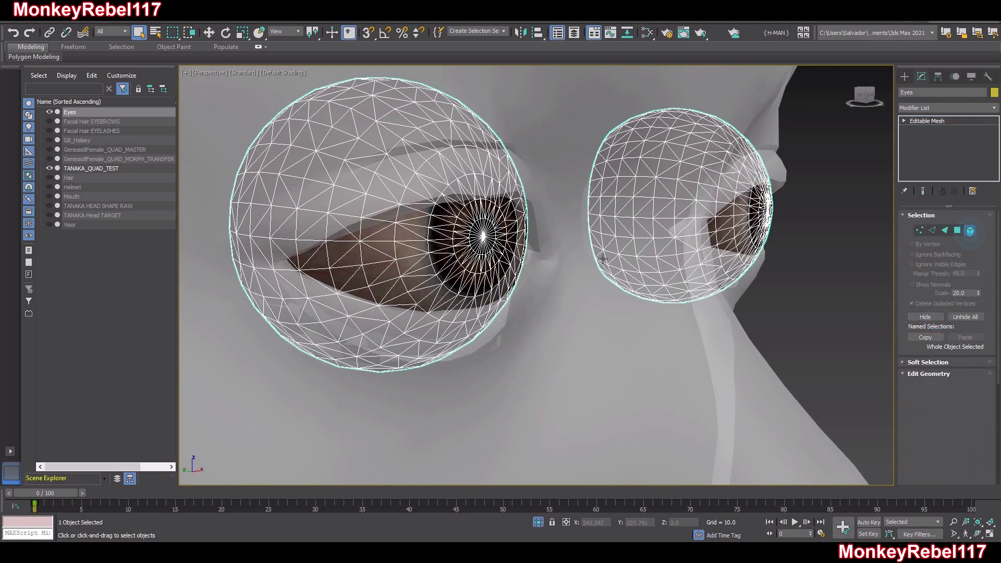
In TANAKA_QUAD_TEST, select only the two eyeball elements inside the sockets and hide all unselected elements.
{"action": "scroll", "coordinate": [593, 271], "scroll_direction": "down", "scroll_amount": 3}
{"action": "middle_click_drag", "start_coordinate": [594, 270], "coordinate": [650, 302], "text": "alt"}
{"action": "left_click", "coordinate": [651, 301]}
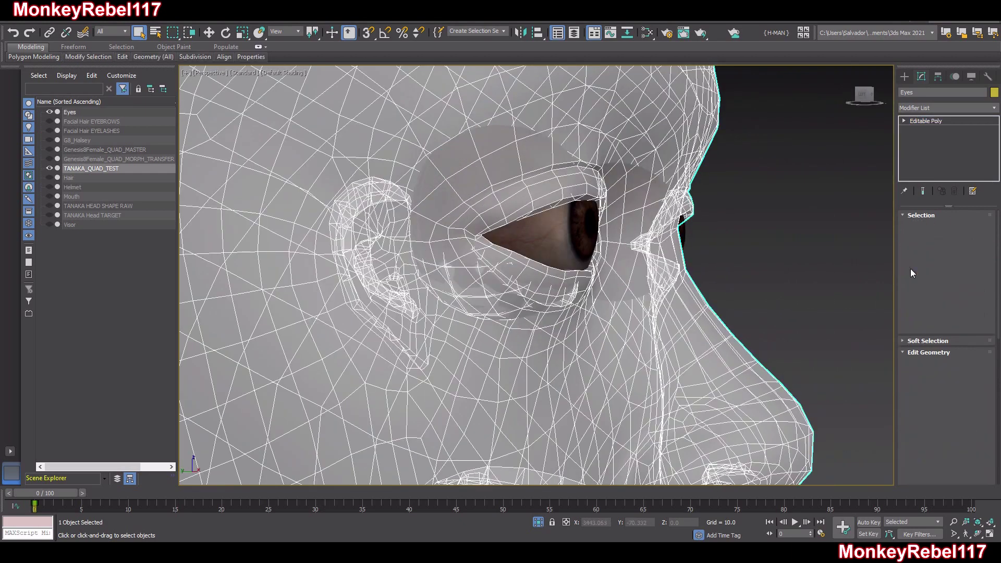
{"action": "left_click", "coordinate": [969, 228]}
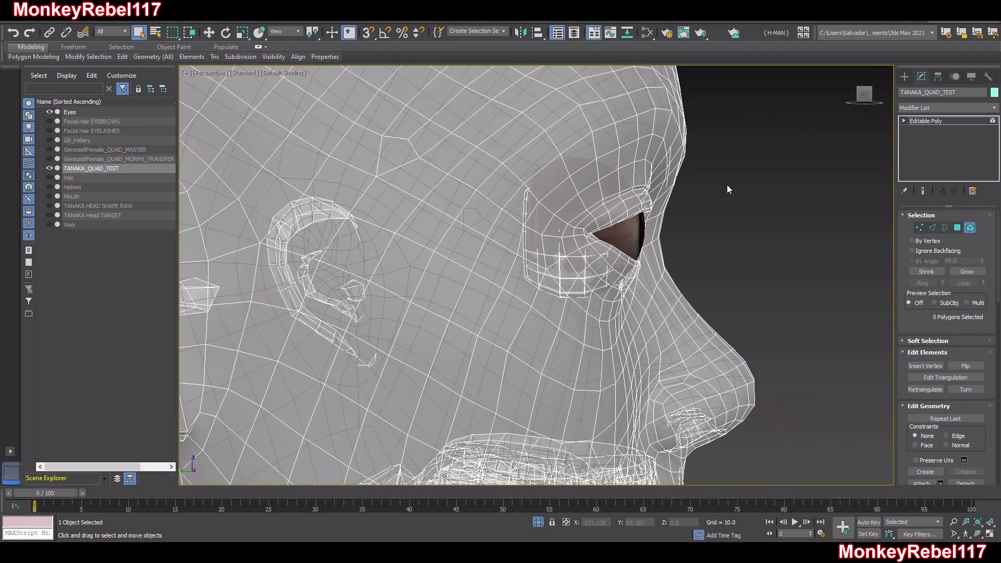
{"action": "left_click_drag", "start_coordinate": [760, 152], "coordinate": [543, 307]}
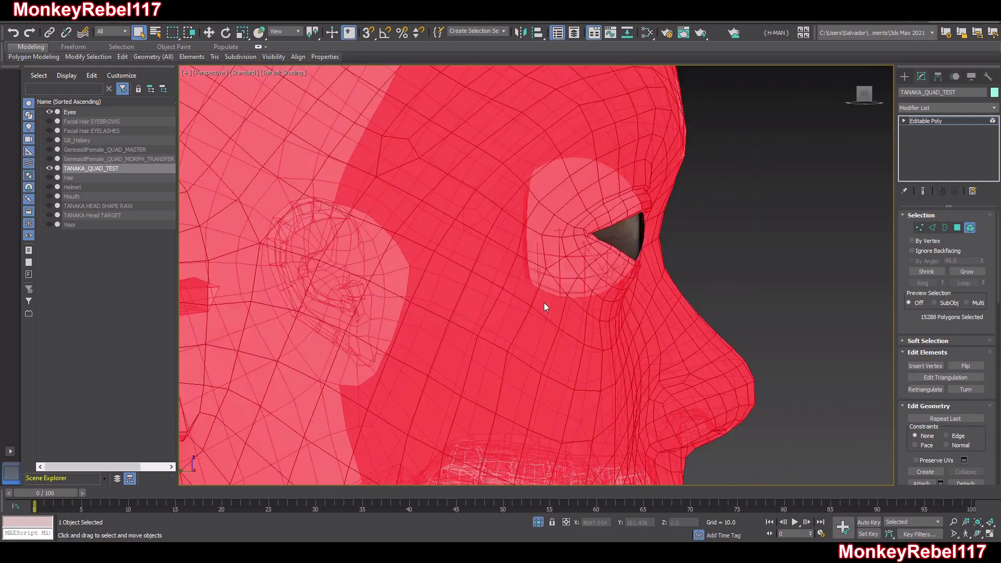
{"action": "left_click", "coordinate": [647, 354], "text": "alt"}
{"action": "scroll", "coordinate": [647, 354], "scroll_direction": "down", "scroll_amount": 8}
{"action": "scroll", "coordinate": [631, 256], "scroll_direction": "up", "scroll_amount": 8}
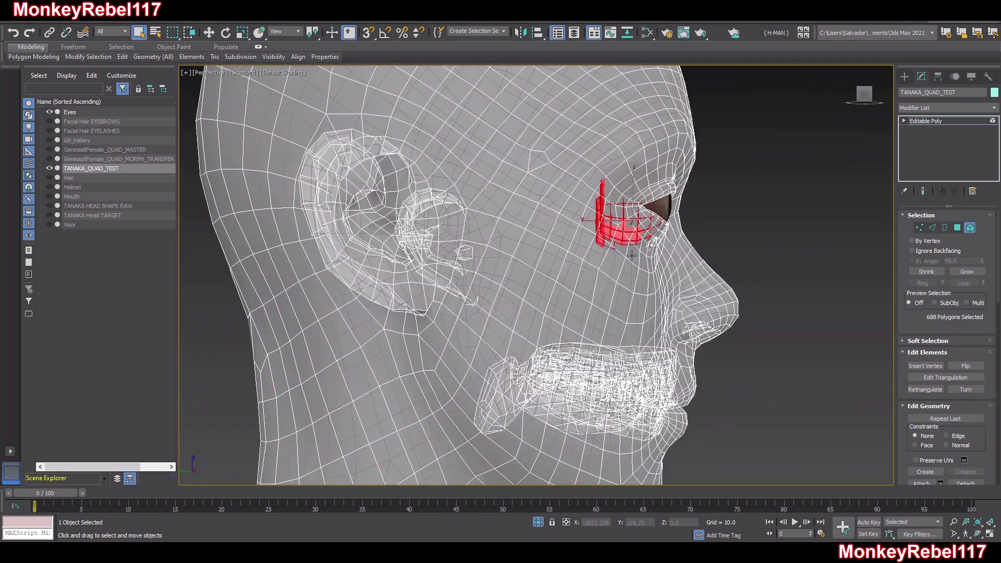
{"action": "scroll", "coordinate": [585, 333], "scroll_direction": "up", "scroll_amount": 3}
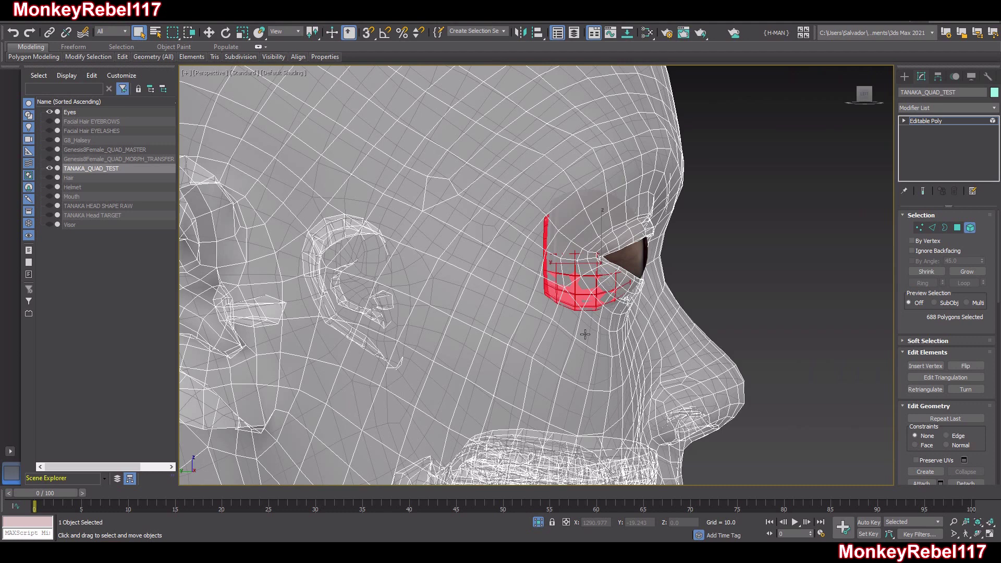
{"action": "key", "text": "alt+i"}
{"action": "scroll", "coordinate": [637, 247], "scroll_direction": "up", "scroll_amount": 3}
{"action": "middle_click_drag", "start_coordinate": [636, 247], "coordinate": [594, 258], "text": "alt"}
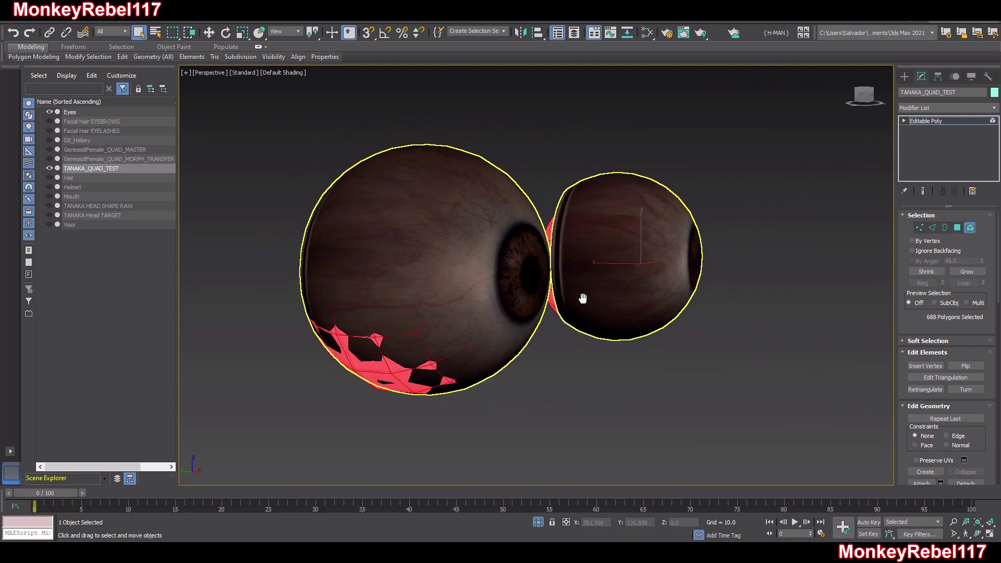
Make the Eyes object see-through and return to element-level editing of the eyeballs in TANAKA_QUAD_TEST.
{"action": "middle_click_drag", "start_coordinate": [581, 295], "coordinate": [585, 310], "text": "alt"}
{"action": "left_click", "coordinate": [970, 227]}
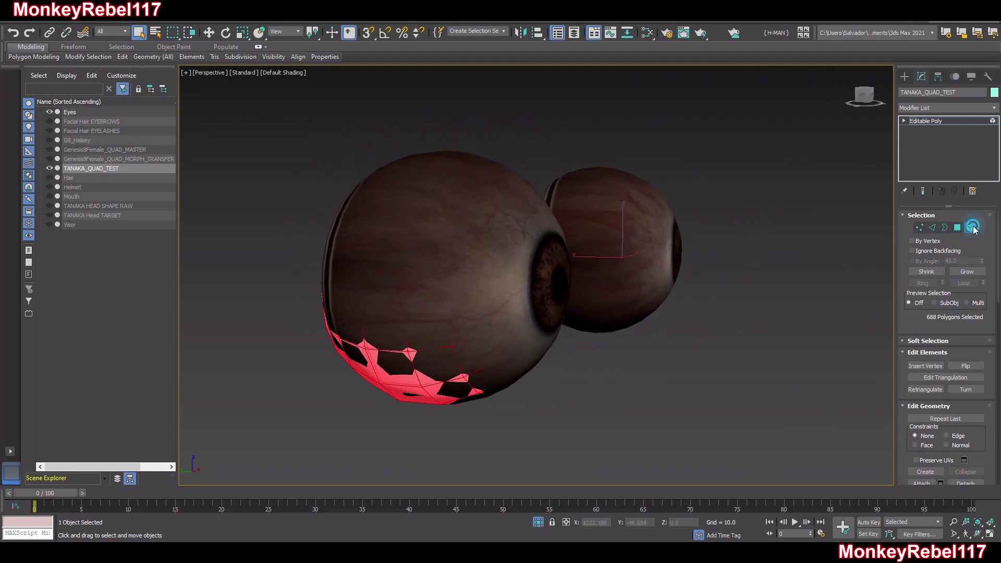
{"action": "left_click", "coordinate": [506, 355]}
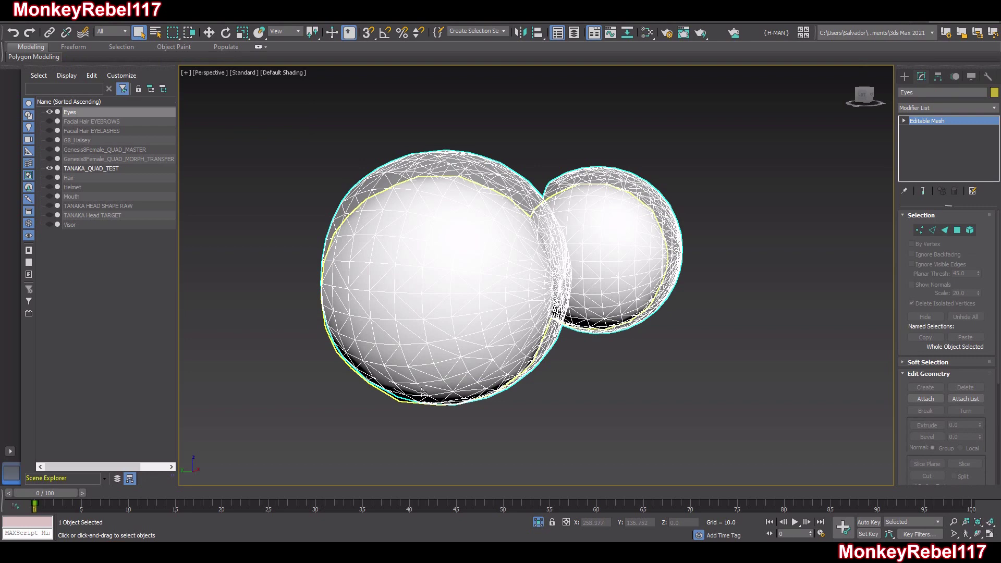
{"action": "left_click", "coordinate": [431, 392]}
{"action": "left_click", "coordinate": [969, 230]}
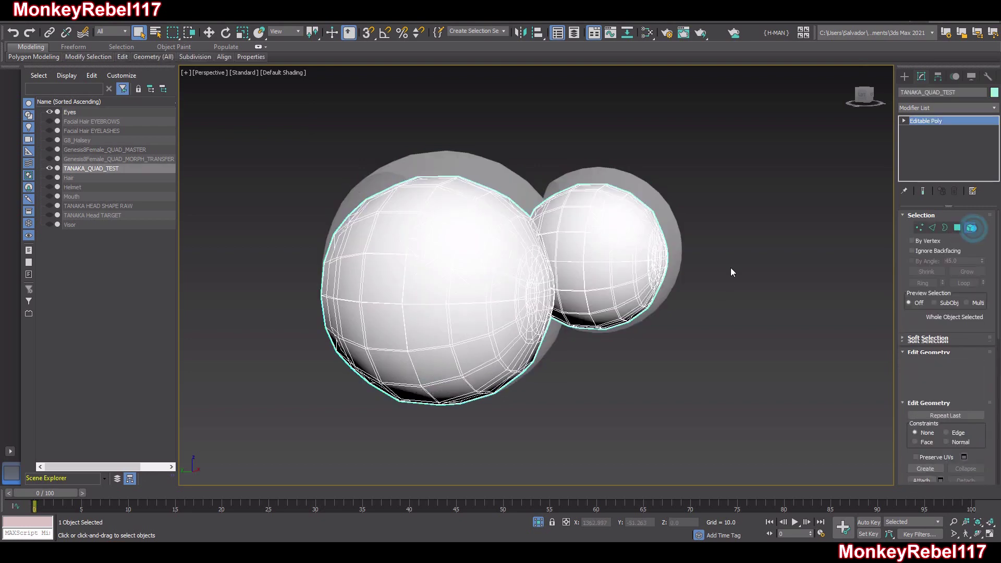
Move both head-mesh eyeballs about -0.058 in Y and 0.055 in Z toward the see-through Eyes shells.
{"action": "middle_click_drag", "start_coordinate": [632, 277], "coordinate": [645, 283], "text": "alt"}
{"action": "left_click", "coordinate": [209, 32]}
{"action": "left_click_drag", "start_coordinate": [560, 247], "coordinate": [569, 241]}
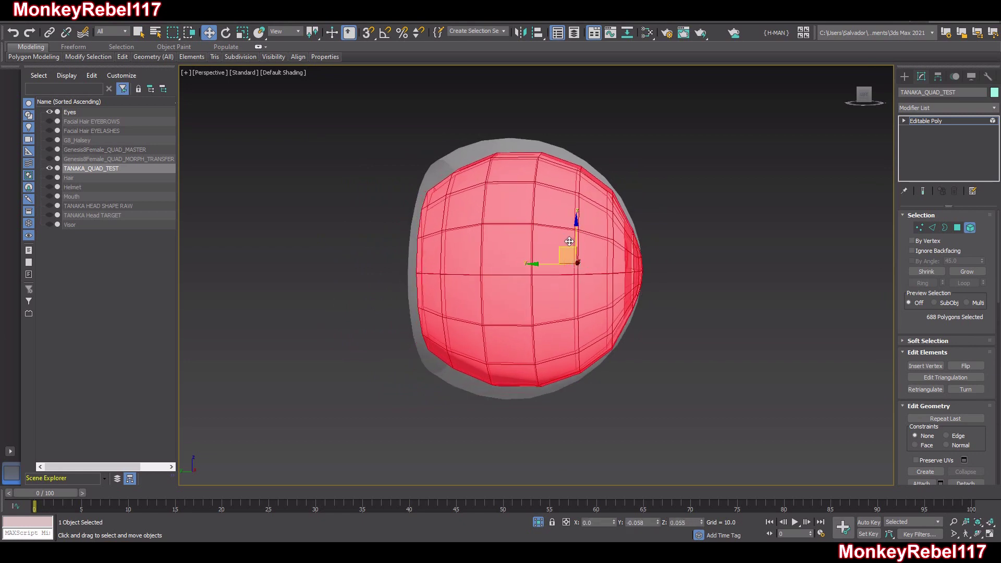
Select only the character's right eyeball element and shift it slightly to align with its see-through shell.
{"action": "middle_click_drag", "start_coordinate": [655, 243], "coordinate": [648, 393], "text": "alt"}
{"action": "left_click", "coordinate": [500, 263]}
{"action": "left_click_drag", "start_coordinate": [546, 288], "coordinate": [552, 291]}
Select the character's left eyeball element and shift it about -0.031 in Y, fine-tuning its alignment with its shell.
{"action": "middle_click_drag", "start_coordinate": [680, 284], "coordinate": [357, 289]}
{"action": "left_click_drag", "start_coordinate": [775, 383], "coordinate": [435, 147]}
{"action": "middle_click_drag", "start_coordinate": [555, 204], "coordinate": [561, 263], "text": "alt"}
{"action": "left_click_drag", "start_coordinate": [554, 264], "coordinate": [559, 265]}
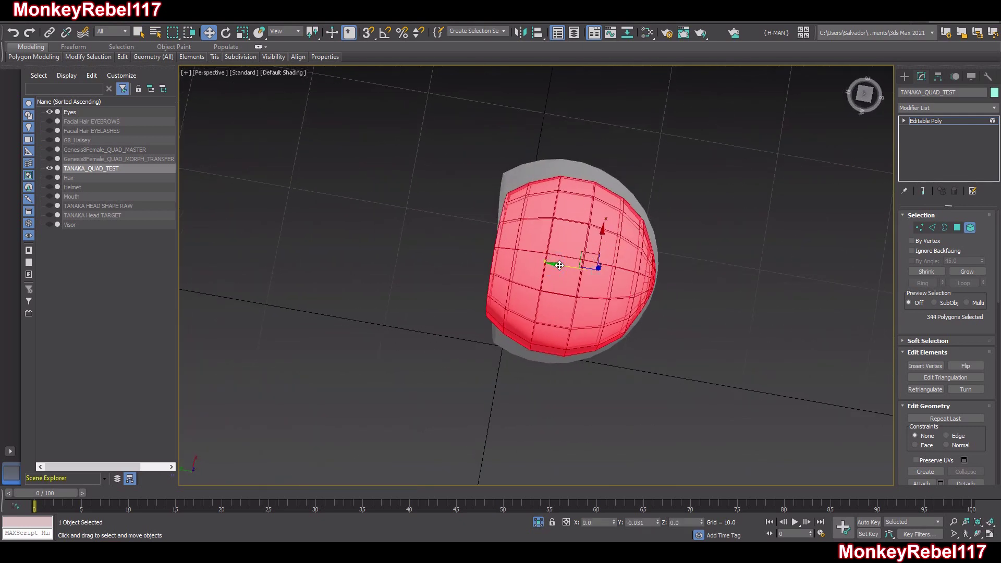
{"action": "middle_click_drag", "start_coordinate": [559, 265], "coordinate": [569, 285], "text": "alt"}
{"action": "left_click_drag", "start_coordinate": [632, 275], "coordinate": [636, 274]}
Select the character's right eyeball element and prepare to scale it about its selection center.
{"action": "middle_click_drag", "start_coordinate": [625, 291], "coordinate": [508, 309], "text": "alt"}
{"action": "middle_click_drag", "start_coordinate": [415, 306], "coordinate": [520, 266]}
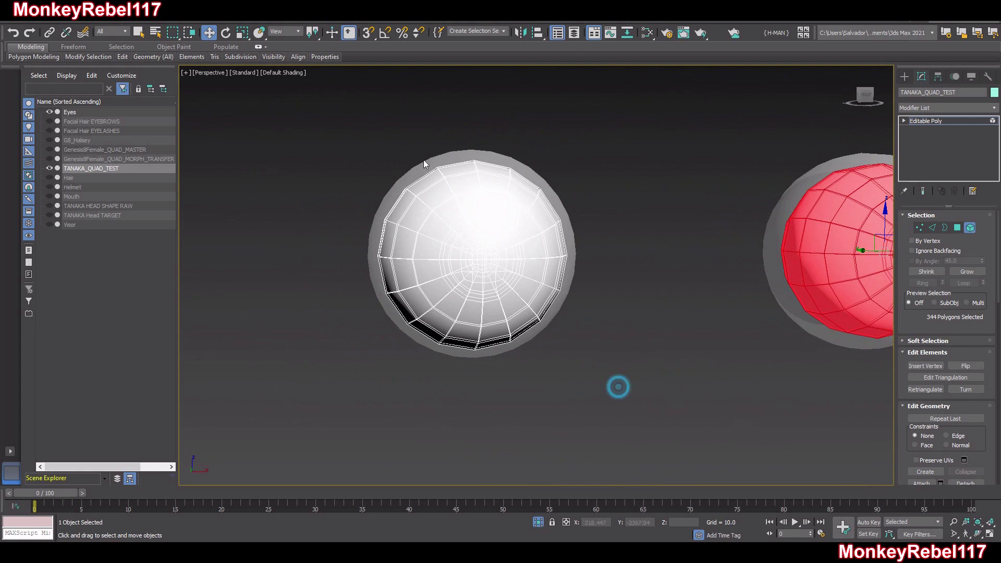
{"action": "left_click", "coordinate": [459, 216]}
{"action": "middle_click_drag", "start_coordinate": [458, 217], "coordinate": [484, 228]}
{"action": "scroll", "coordinate": [483, 227], "scroll_direction": "up", "scroll_amount": 3}
{"action": "middle_click_drag", "start_coordinate": [483, 228], "coordinate": [513, 232], "text": "alt"}
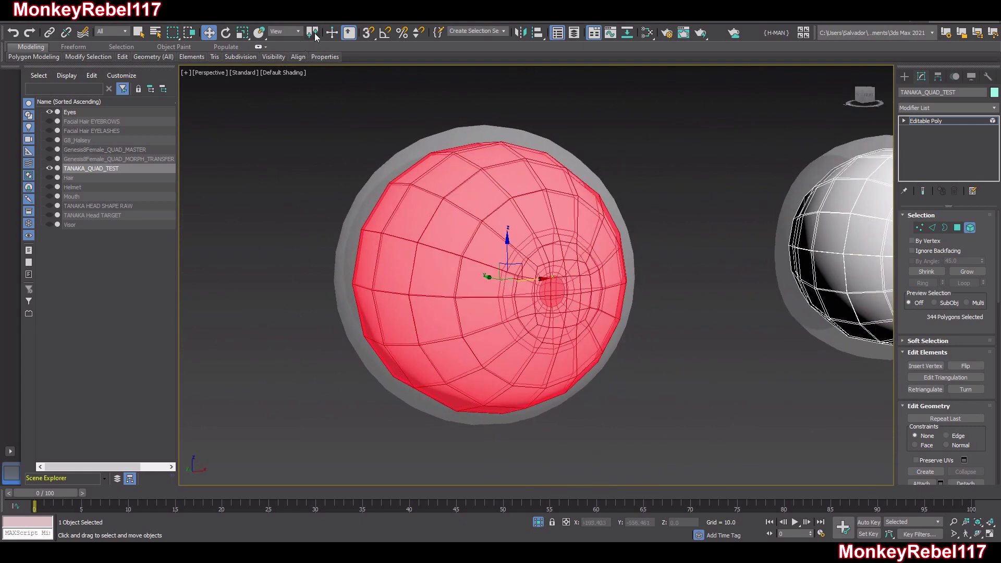
{"action": "left_click_drag", "start_coordinate": [314, 33], "coordinate": [313, 69]}
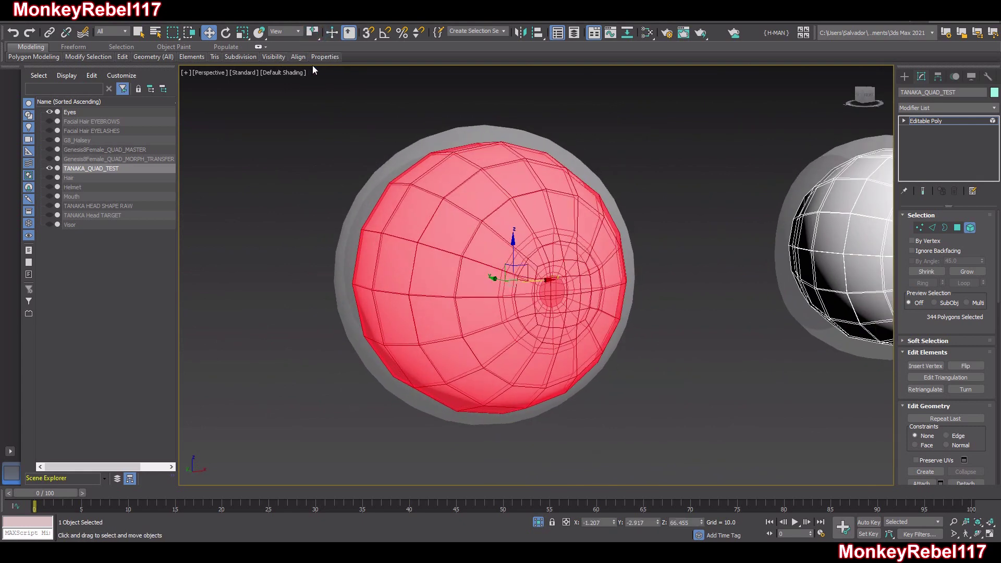
{"action": "key", "text": "r"}
{"action": "left_click_drag", "start_coordinate": [313, 32], "coordinate": [314, 96]}
{"action": "mouse_move", "coordinate": [552, 281]}
{"action": "middle_mouse_down", "text": "alt"}
{"action": "mouse_move", "coordinate": [607, 285]}
{"action": "mouse_move", "coordinate": [556, 273]}
{"action": "middle_mouse_up", "text": "alt"}
Enable angle and percent snapping, with increments of 1 degree and 1 percent.
{"action": "double_click", "coordinate": [401, 47]}
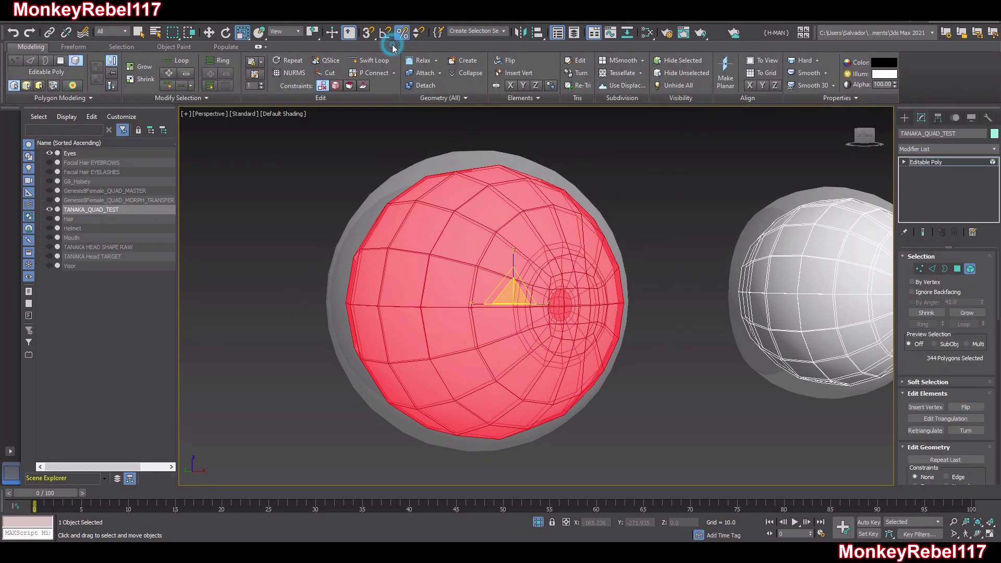
{"action": "double_click", "coordinate": [392, 46]}
{"action": "left_click", "coordinate": [387, 34]}
{"action": "right_click", "coordinate": [386, 34]}
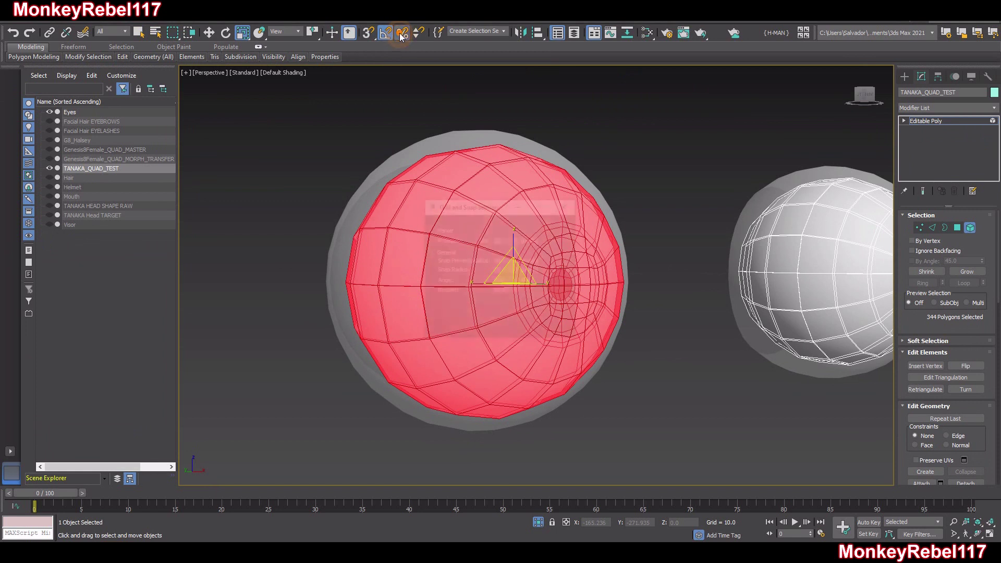
{"action": "double_click", "coordinate": [506, 282]}
{"action": "type", "text": "1"}
{"action": "key", "text": "Tab"}
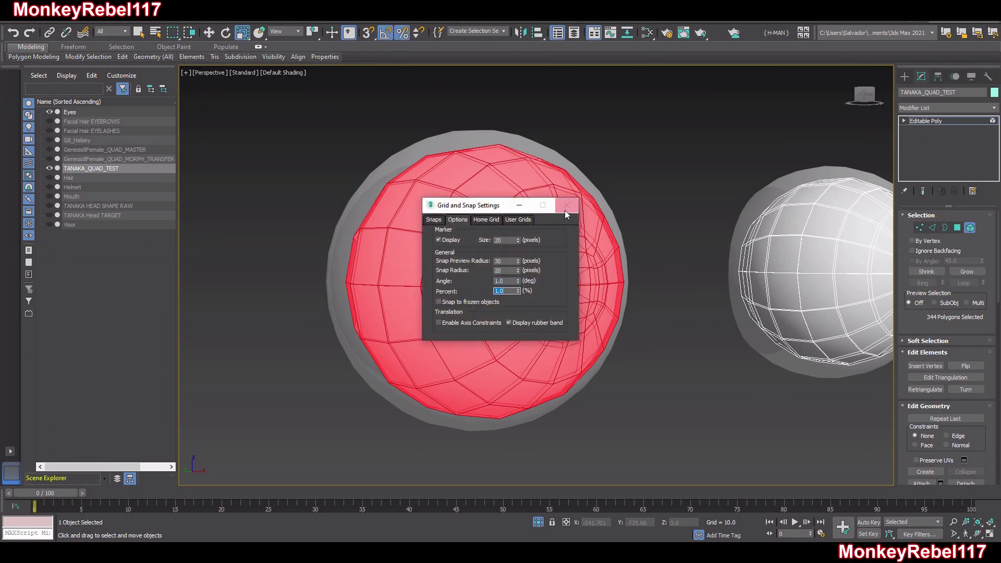
{"action": "left_click", "coordinate": [567, 206]}
Try scaling the character's right eyeball uniformly to 110 percent, check it from the side and undo the scaling.
{"action": "scroll", "coordinate": [513, 260], "scroll_direction": "up", "scroll_amount": 2}
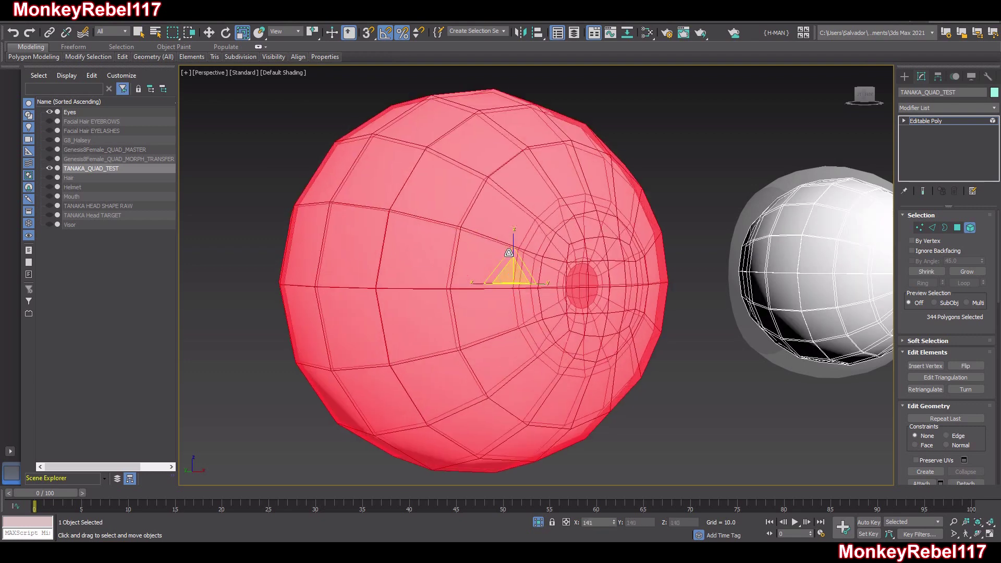
{"action": "left_click_drag", "start_coordinate": [507, 253], "coordinate": [509, 270]}
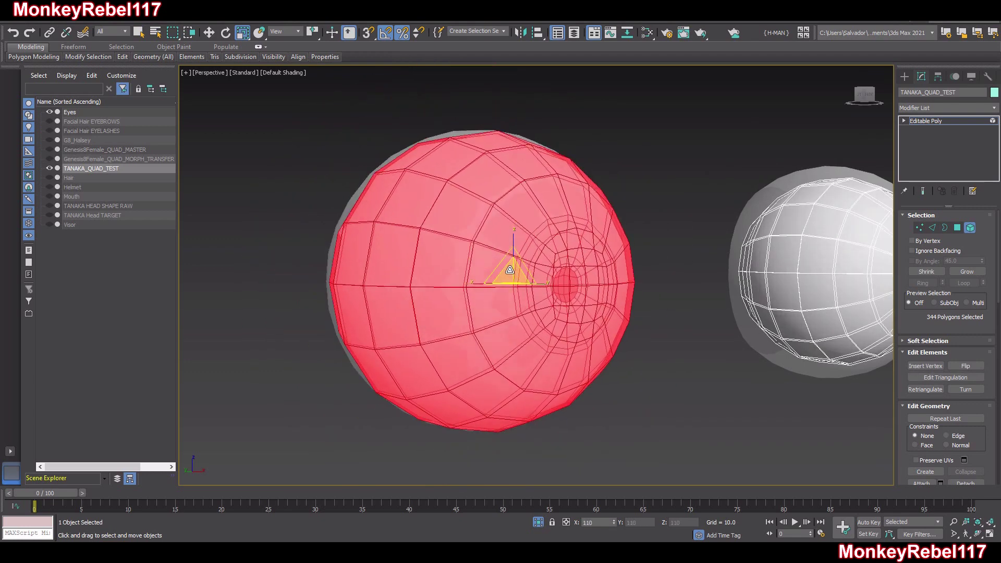
{"action": "middle_click_drag", "start_coordinate": [510, 270], "coordinate": [559, 261], "text": "alt"}
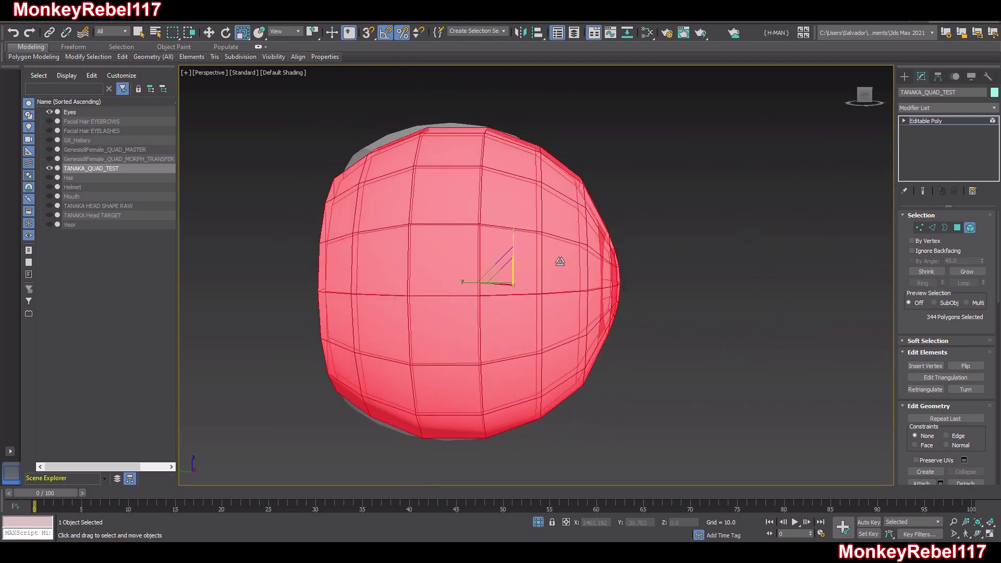
{"action": "key", "text": "ctrl+z"}
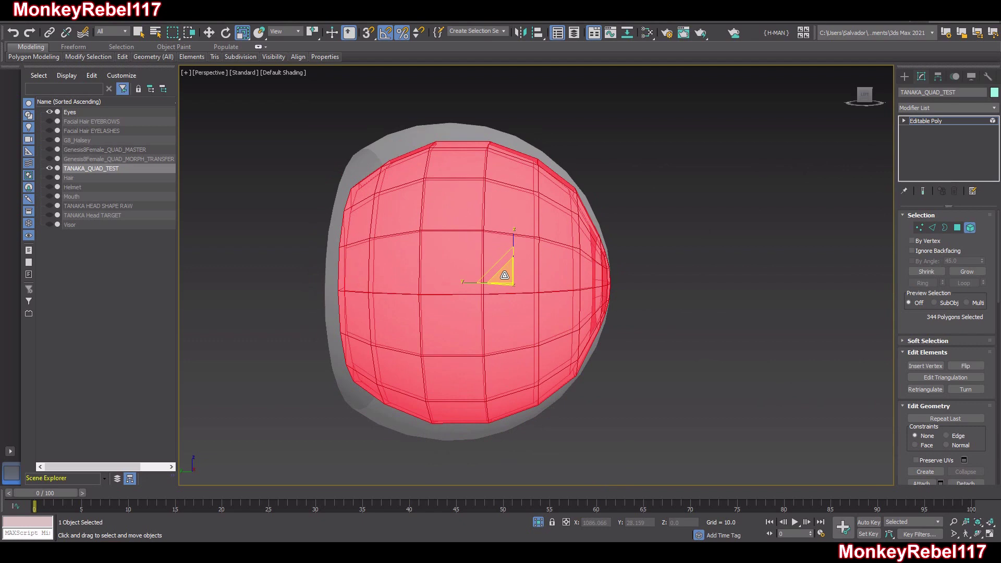
Scale the character's right eyeball uniformly to 108 percent.
{"action": "left_click_drag", "start_coordinate": [504, 275], "coordinate": [504, 269]}
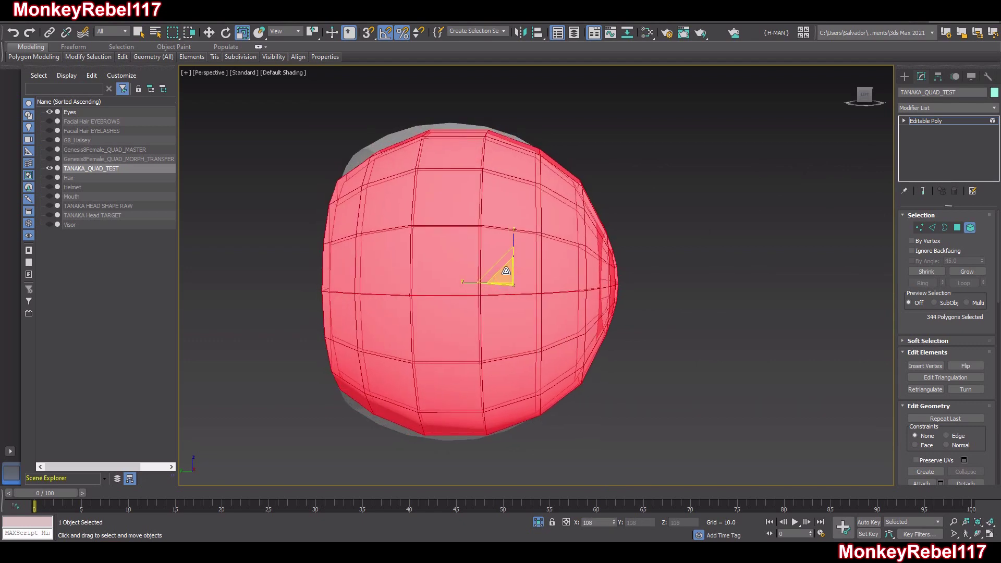
Select the character's left eyeball element and scale it uniformly to 109 percent.
{"action": "middle_click_drag", "start_coordinate": [504, 270], "coordinate": [754, 399], "text": "alt"}
{"action": "left_click_drag", "start_coordinate": [755, 400], "coordinate": [519, 103]}
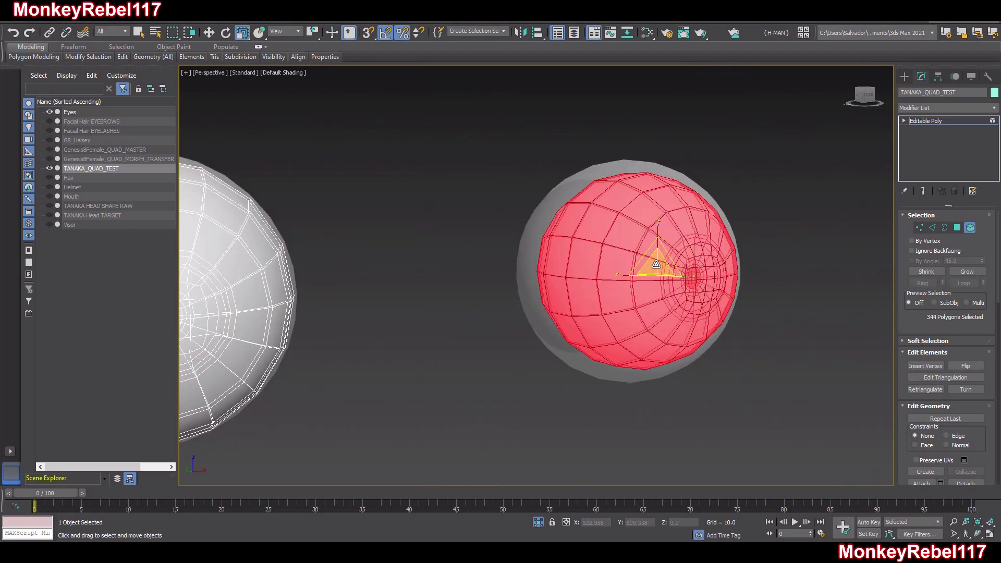
{"action": "left_click_drag", "start_coordinate": [656, 263], "coordinate": [648, 259]}
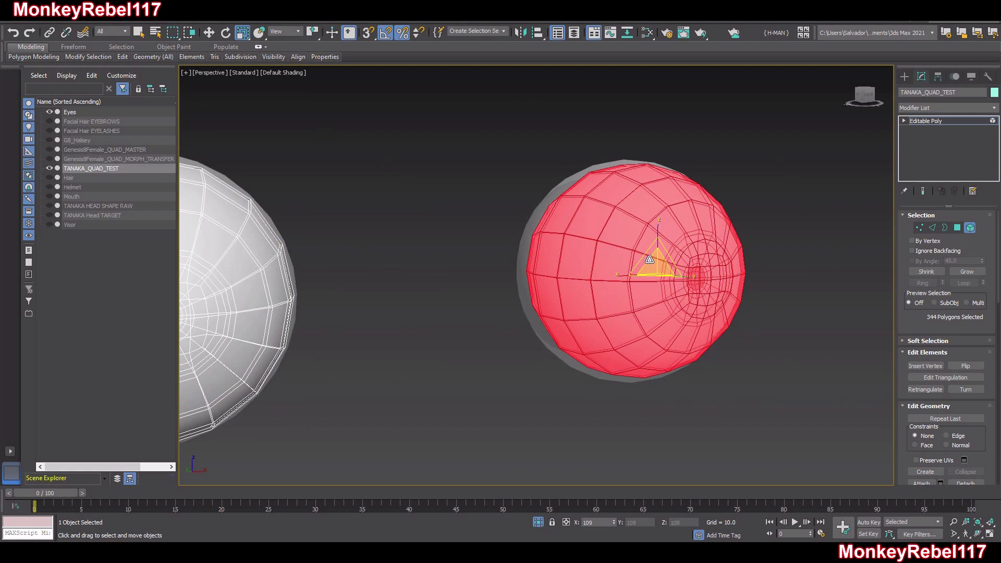
Fine-tune the scale of the character's left eyeball element and shift it along the Y axis to line up with the Eyes object.
{"action": "left_click_drag", "start_coordinate": [650, 259], "coordinate": [650, 260]}
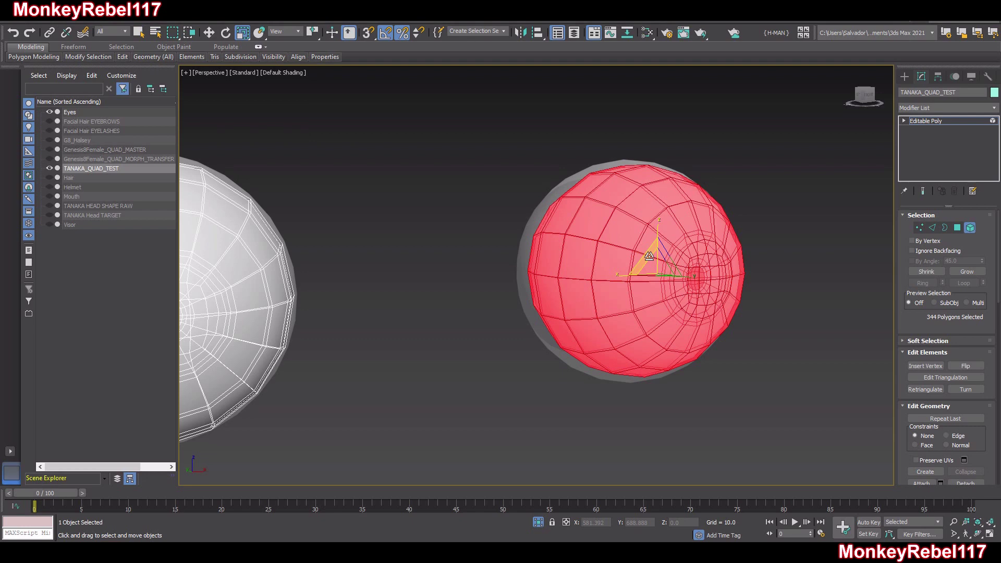
{"action": "middle_click_drag", "start_coordinate": [676, 323], "coordinate": [672, 368]}
{"action": "scroll", "coordinate": [721, 308], "scroll_direction": "down", "scroll_amount": 3}
{"action": "mouse_move", "coordinate": [664, 293]}
{"action": "middle_mouse_down", "text": "alt"}
{"action": "mouse_move", "coordinate": [670, 266]}
{"action": "mouse_move", "coordinate": [664, 286]}
{"action": "mouse_move", "coordinate": [672, 308]}
{"action": "middle_mouse_up", "text": "alt"}
{"action": "left_click", "coordinate": [211, 36]}
{"action": "middle_click_drag", "start_coordinate": [692, 240], "coordinate": [563, 226]}
{"action": "scroll", "coordinate": [650, 252], "scroll_direction": "up", "scroll_amount": 4}
{"action": "middle_click_drag", "start_coordinate": [718, 310], "coordinate": [659, 354], "text": "alt"}
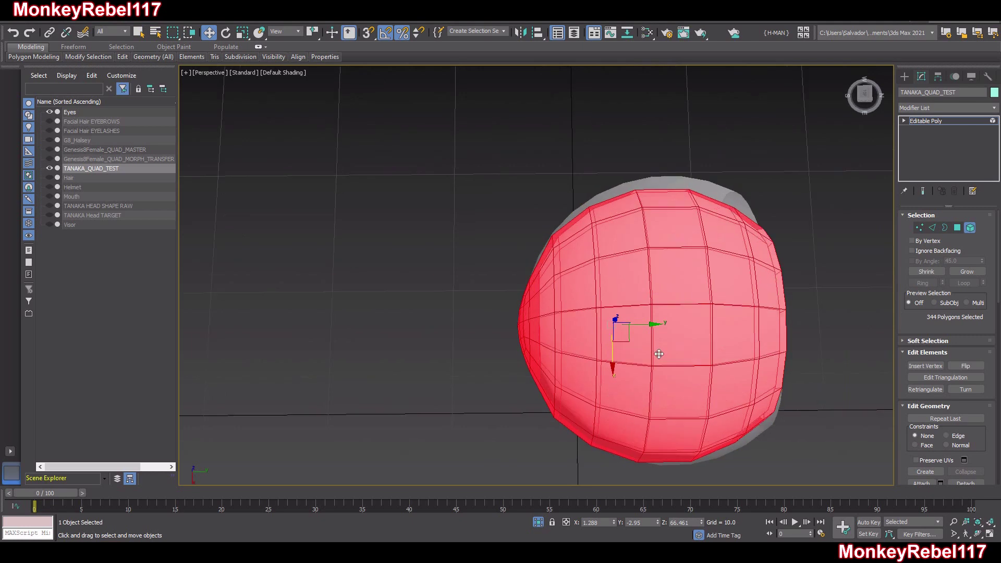
{"action": "left_click_drag", "start_coordinate": [651, 324], "coordinate": [657, 324]}
{"action": "middle_click_drag", "start_coordinate": [657, 324], "coordinate": [661, 358], "text": "alt"}
{"action": "left_click_drag", "start_coordinate": [659, 327], "coordinate": [656, 327]}
Select the character's right eyeball element and move it about 0.03 along the Y axis to match the Eyes object.
{"action": "scroll", "coordinate": [610, 355], "scroll_direction": "down", "scroll_amount": 2}
{"action": "middle_click_drag", "start_coordinate": [365, 360], "coordinate": [641, 361]}
{"action": "left_click", "coordinate": [526, 324]}
{"action": "scroll", "coordinate": [521, 322], "scroll_direction": "up", "scroll_amount": 2}
{"action": "middle_click_drag", "start_coordinate": [501, 318], "coordinate": [583, 326]}
{"action": "middle_click_drag", "start_coordinate": [583, 327], "coordinate": [505, 335], "text": "alt"}
{"action": "left_click_drag", "start_coordinate": [478, 315], "coordinate": [472, 313]}
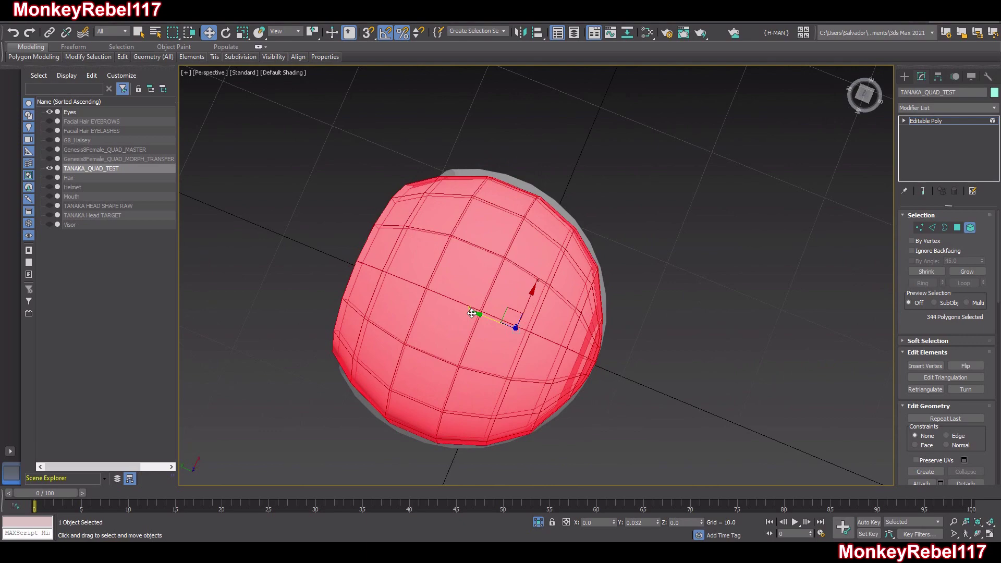
{"action": "middle_click_drag", "start_coordinate": [472, 314], "coordinate": [440, 251], "text": "alt"}
{"action": "scroll", "coordinate": [532, 246], "scroll_direction": "down", "scroll_amount": 4}
{"action": "middle_click_drag", "start_coordinate": [532, 246], "coordinate": [556, 270]}
{"action": "middle_click_drag", "start_coordinate": [611, 296], "coordinate": [624, 284], "text": "alt"}
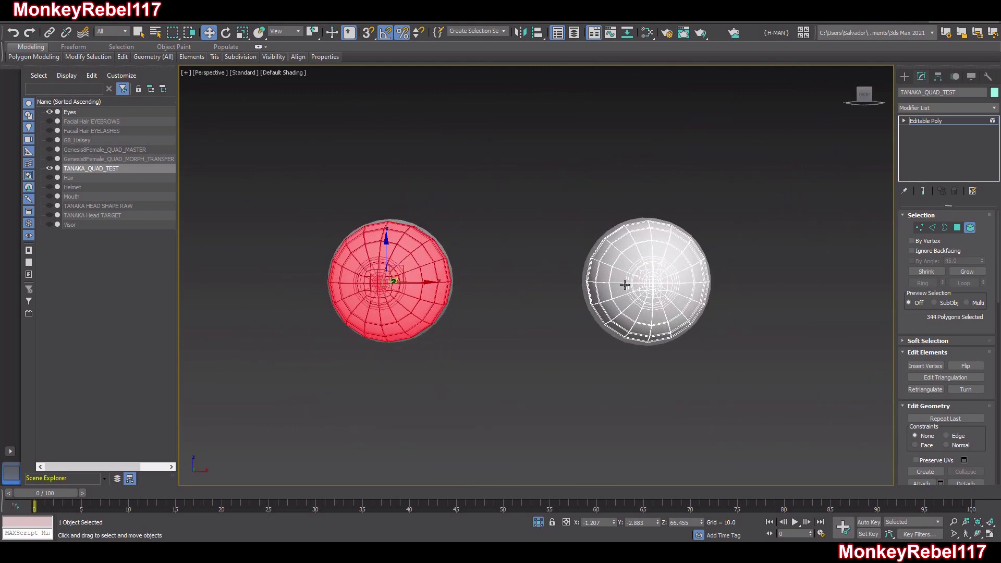
Unhide all elements of the TANAKA_QUAD_TEST mesh, leave element editing and hide the separate Eyes object.
{"action": "scroll", "coordinate": [954, 386], "scroll_direction": "down", "scroll_amount": 5}
{"action": "left_click", "coordinate": [961, 396]}
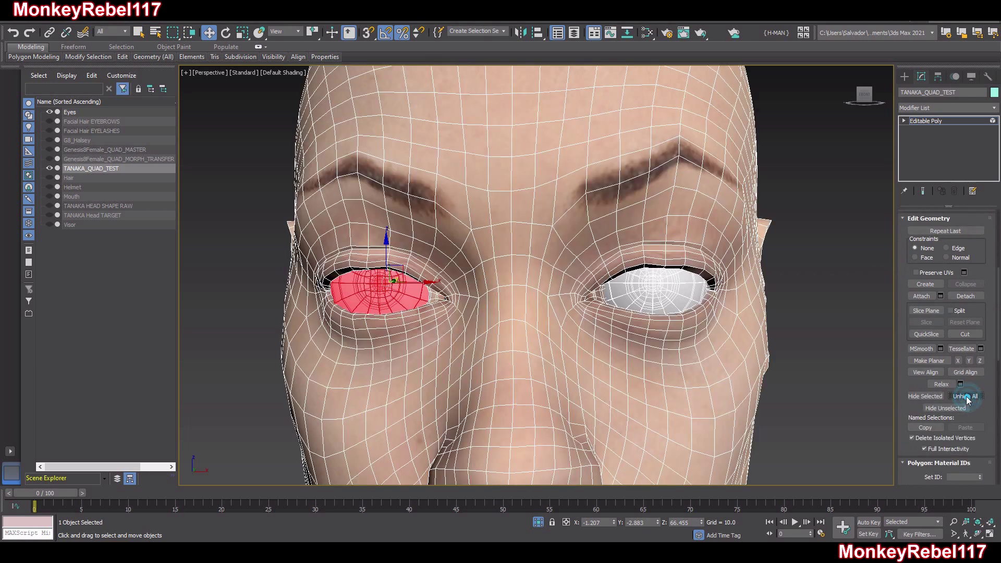
{"action": "scroll", "coordinate": [957, 350], "scroll_direction": "up", "scroll_amount": 5}
{"action": "left_click", "coordinate": [969, 228]}
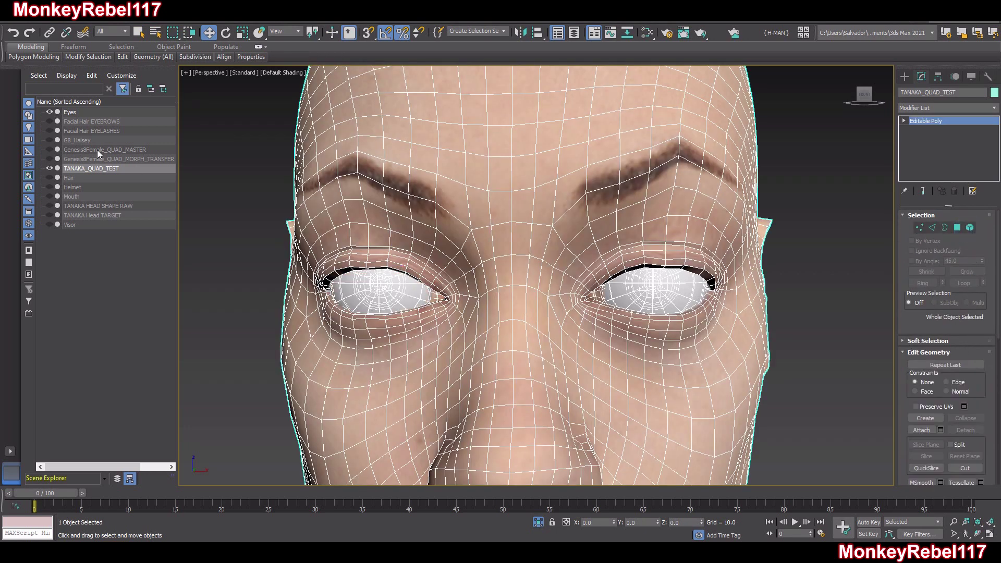
{"action": "left_click", "coordinate": [252, 207]}
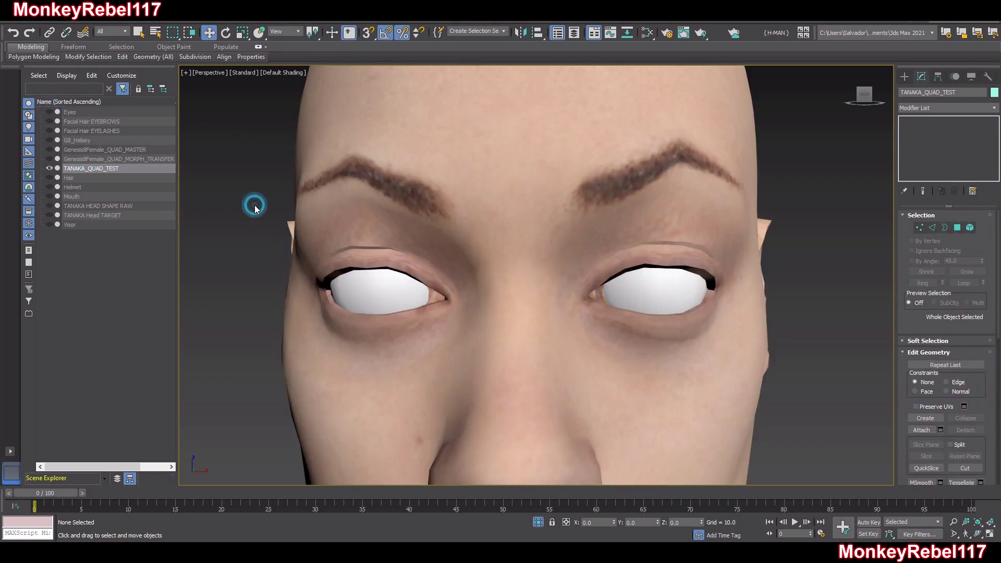
Select the head mesh and examine how the eyeballs sit in the eyelids from the side, as well as the whole figure.
{"action": "left_click", "coordinate": [399, 307]}
{"action": "middle_click_drag", "start_coordinate": [399, 307], "coordinate": [483, 302], "text": "alt"}
{"action": "middle_click_drag", "start_coordinate": [639, 306], "coordinate": [513, 292]}
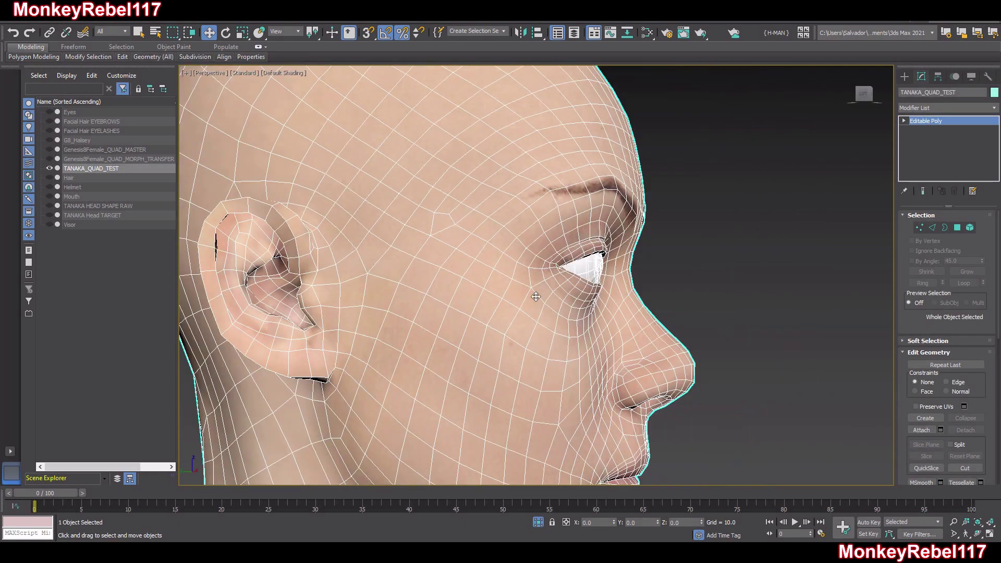
{"action": "scroll", "coordinate": [603, 273], "scroll_direction": "up", "scroll_amount": 6}
{"action": "scroll", "coordinate": [604, 273], "scroll_direction": "up", "scroll_amount": 2}
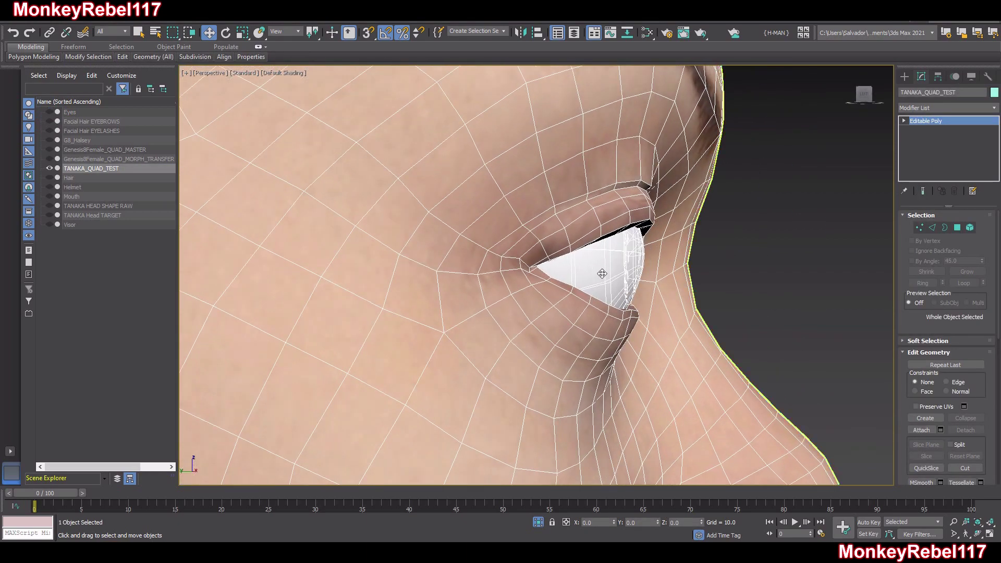
{"action": "scroll", "coordinate": [476, 324], "scroll_direction": "down", "scroll_amount": 7}
{"action": "middle_click_drag", "start_coordinate": [477, 324], "coordinate": [770, 276]}
{"action": "scroll", "coordinate": [510, 249], "scroll_direction": "down", "scroll_amount": 2}
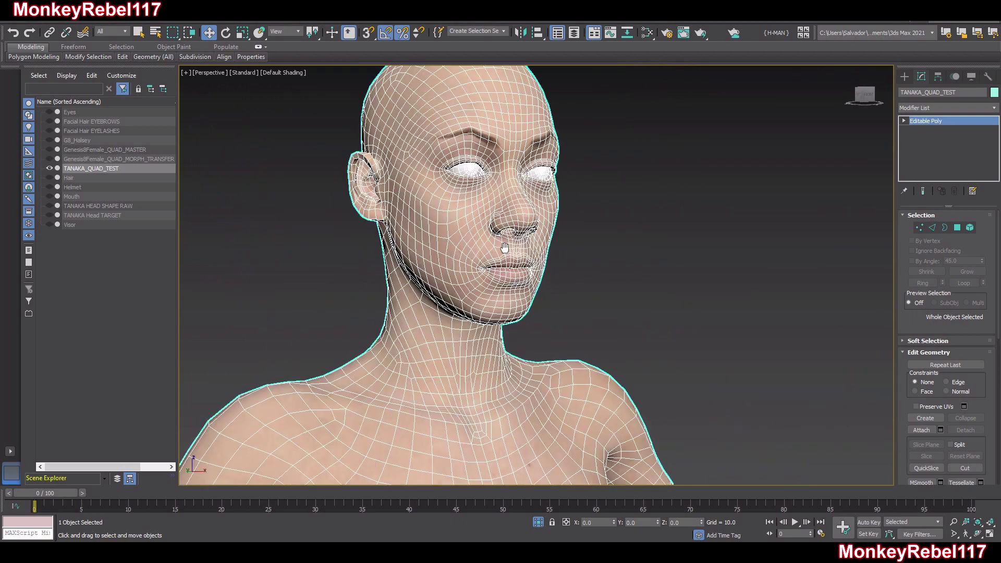
{"action": "scroll", "coordinate": [522, 307], "scroll_direction": "down", "scroll_amount": 10}
{"action": "scroll", "coordinate": [522, 307], "scroll_direction": "down", "scroll_amount": 4}
{"action": "middle_click_drag", "start_coordinate": [521, 307], "coordinate": [522, 281], "text": "alt"}
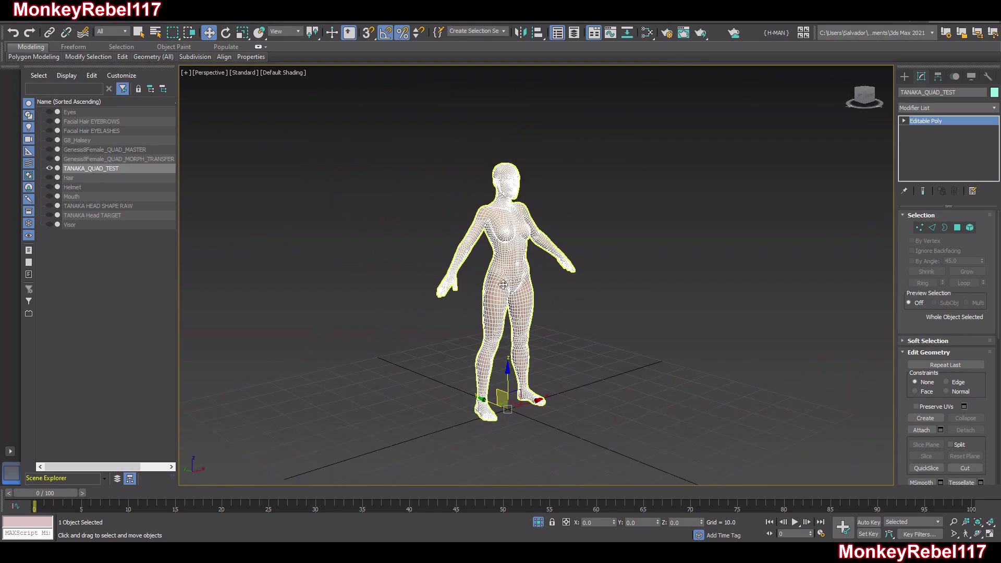
{"action": "scroll", "coordinate": [516, 224], "scroll_direction": "up", "scroll_amount": 10}
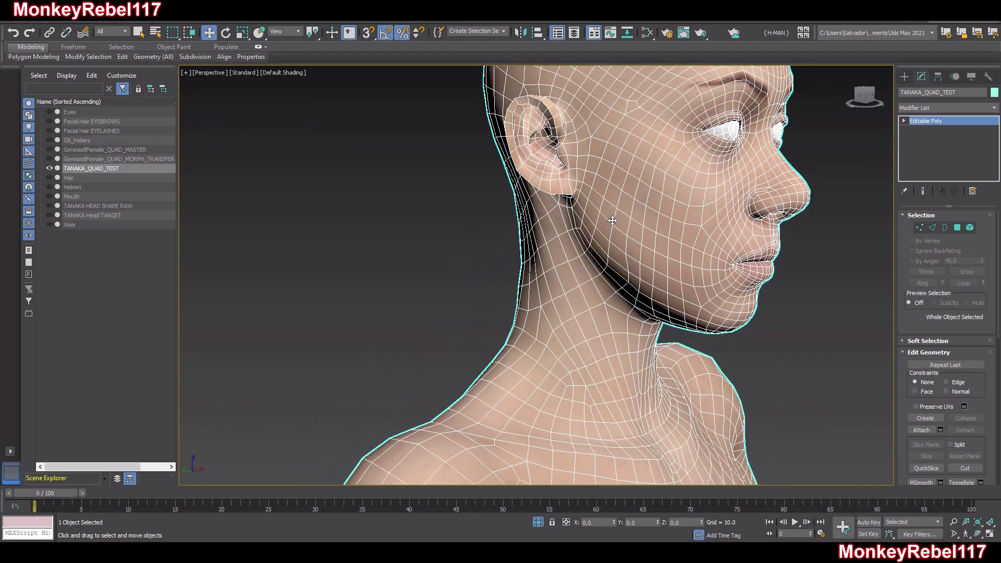
Turn on see-through display for the head mesh and examine the teeth and inner mouth geometry from the side.
{"action": "mouse_move", "coordinate": [609, 228]}
{"action": "middle_mouse_down"}
{"action": "mouse_move", "coordinate": [544, 249]}
{"action": "mouse_move", "coordinate": [595, 288]}
{"action": "middle_mouse_up"}
{"action": "scroll", "coordinate": [544, 249], "scroll_direction": "up", "scroll_amount": 4}
{"action": "scroll", "coordinate": [544, 249], "scroll_direction": "down", "scroll_amount": 2}
{"action": "scroll", "coordinate": [595, 288], "scroll_direction": "up", "scroll_amount": 6}
{"action": "scroll", "coordinate": [635, 280], "scroll_direction": "down", "scroll_amount": 3}
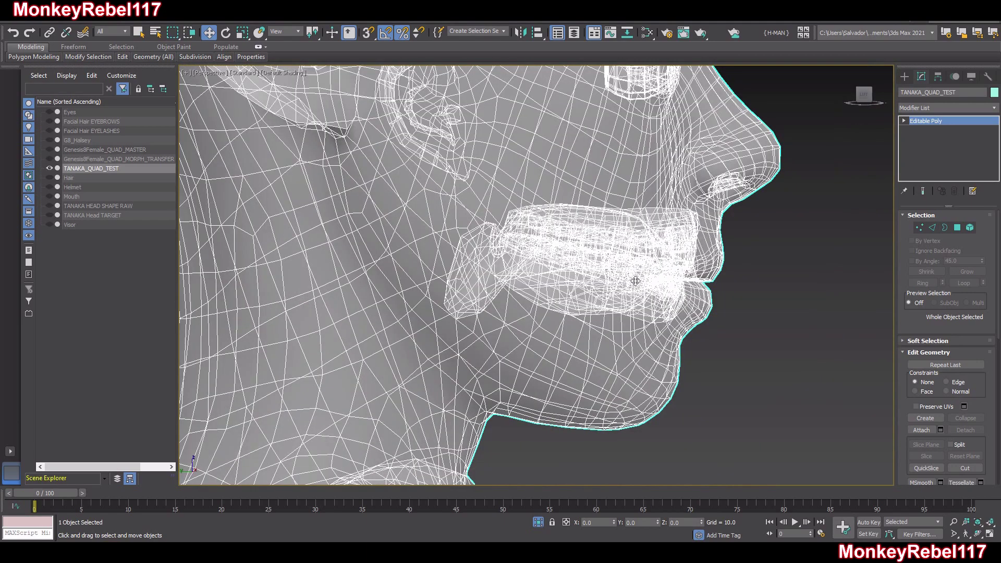
{"action": "scroll", "coordinate": [634, 280], "scroll_direction": "up", "scroll_amount": 4}
{"action": "scroll", "coordinate": [558, 275], "scroll_direction": "down", "scroll_amount": 2}
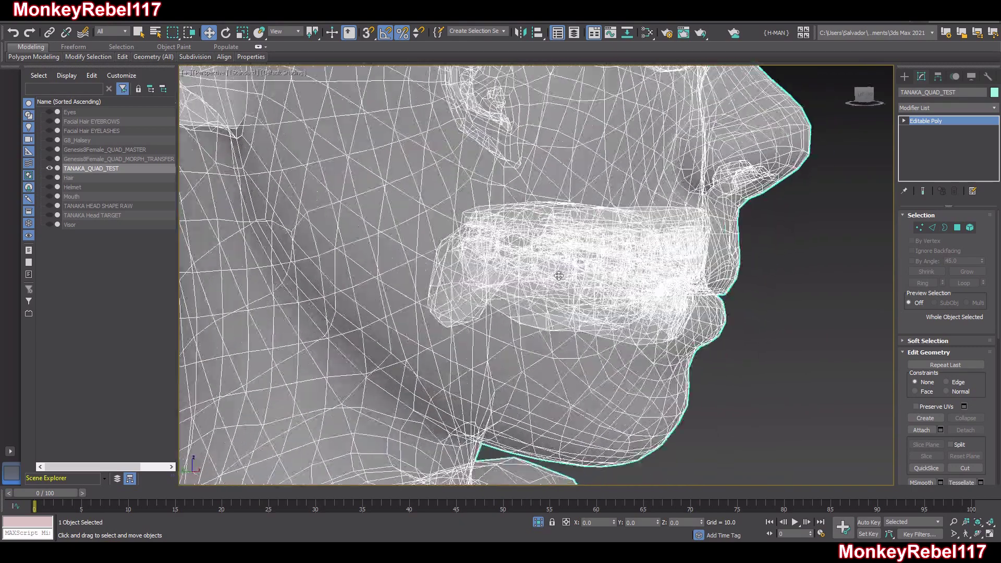
{"action": "middle_click_drag", "start_coordinate": [558, 275], "coordinate": [596, 278], "text": "alt"}
{"action": "scroll", "coordinate": [598, 277], "scroll_direction": "up", "scroll_amount": 1}
{"action": "scroll", "coordinate": [604, 269], "scroll_direction": "down", "scroll_amount": 1}
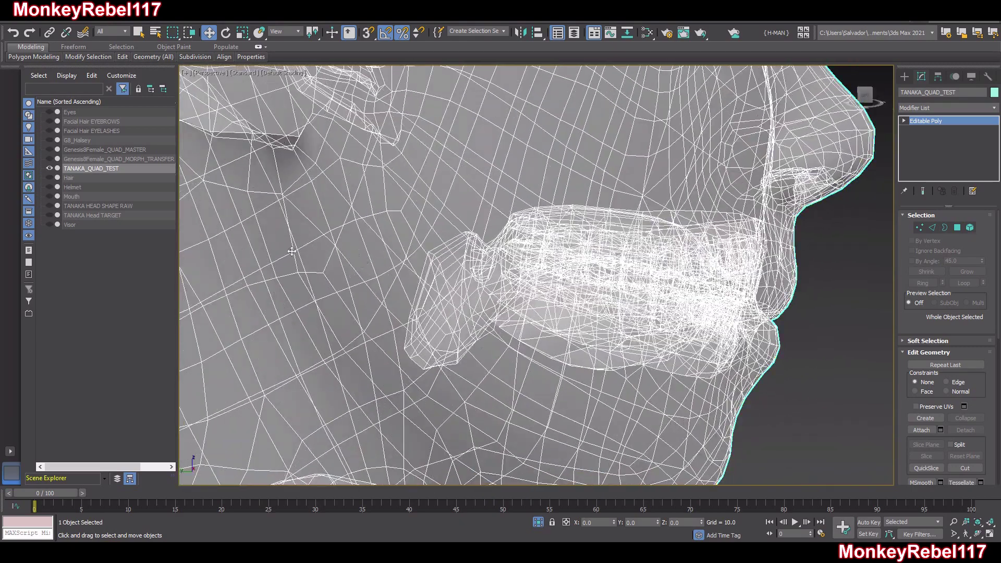
Show and select the separate Mouth object to compare its shape with the head mesh's inner mouth.
{"action": "left_click", "coordinate": [50, 197]}
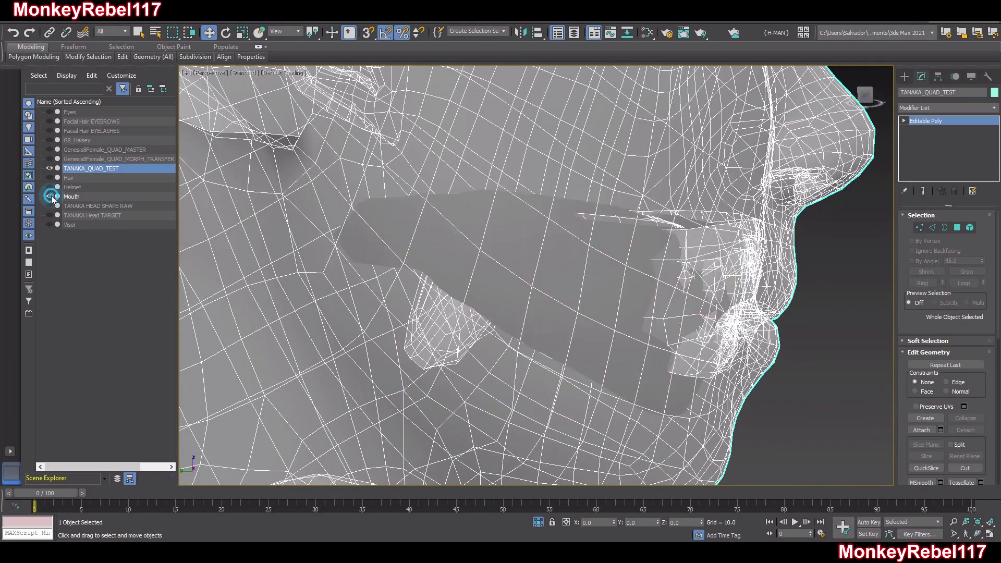
{"action": "left_click", "coordinate": [94, 206]}
{"action": "middle_click_drag", "start_coordinate": [629, 306], "coordinate": [520, 250]}
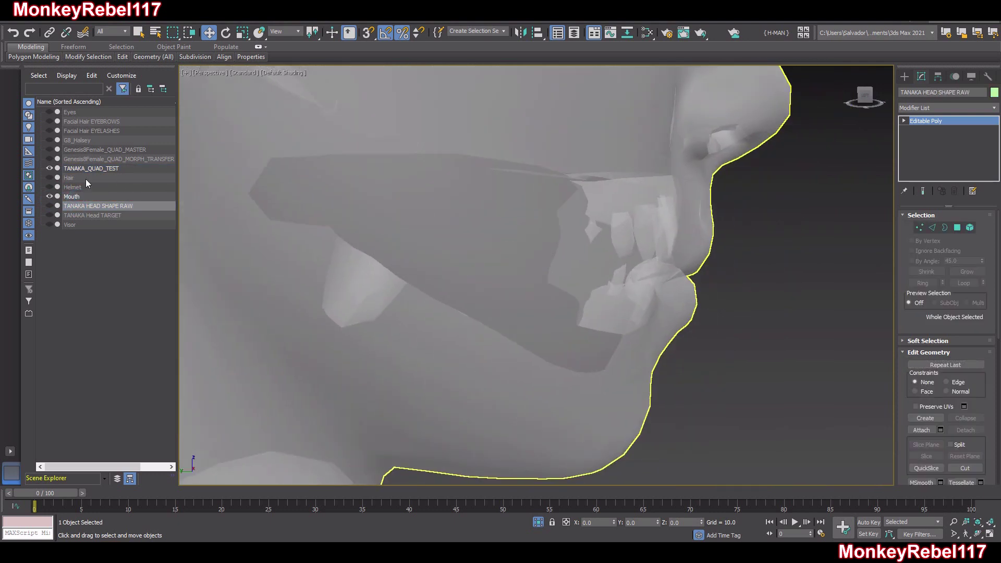
{"action": "left_click", "coordinate": [72, 197]}
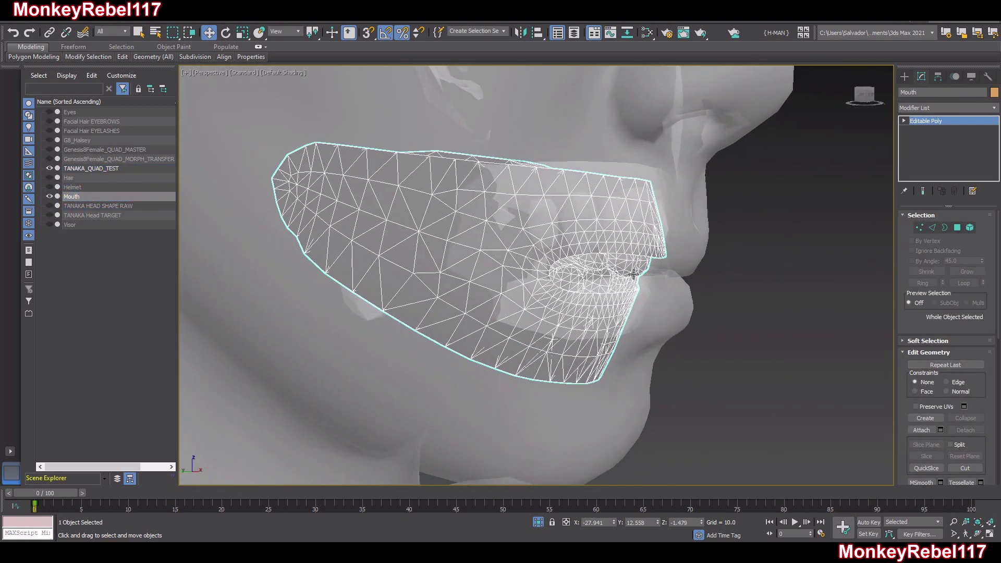
{"action": "scroll", "coordinate": [615, 269], "scroll_direction": "up", "scroll_amount": 5}
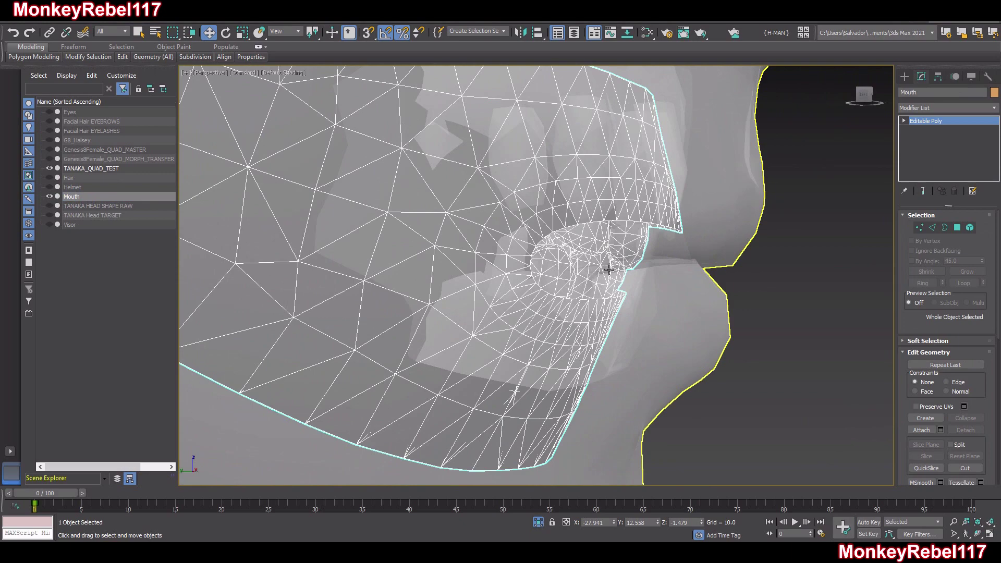
{"action": "middle_click_drag", "start_coordinate": [608, 269], "coordinate": [615, 269], "text": "alt"}
Hide the Mouth object and select the TANAKA_QUAD_TEST mesh again.
{"action": "left_click", "coordinate": [49, 197]}
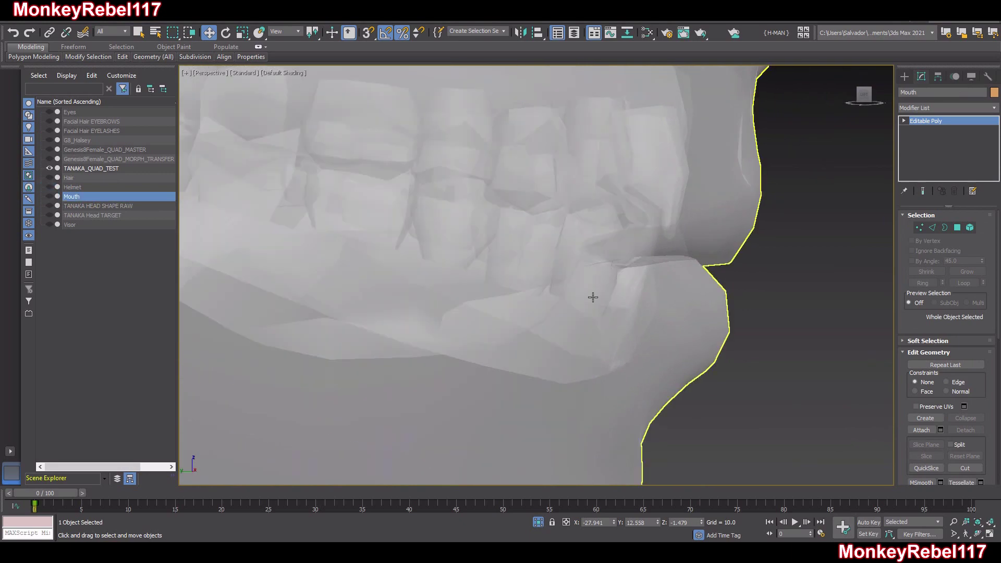
{"action": "left_click", "coordinate": [646, 298]}
{"action": "scroll", "coordinate": [651, 258], "scroll_direction": "down", "scroll_amount": 3}
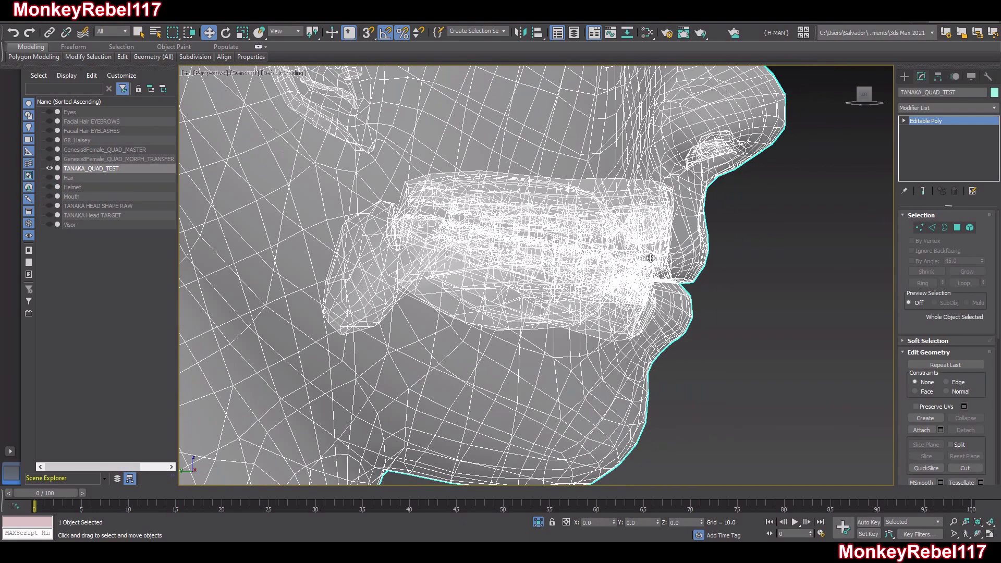
{"action": "middle_click_drag", "start_coordinate": [650, 259], "coordinate": [651, 270]}
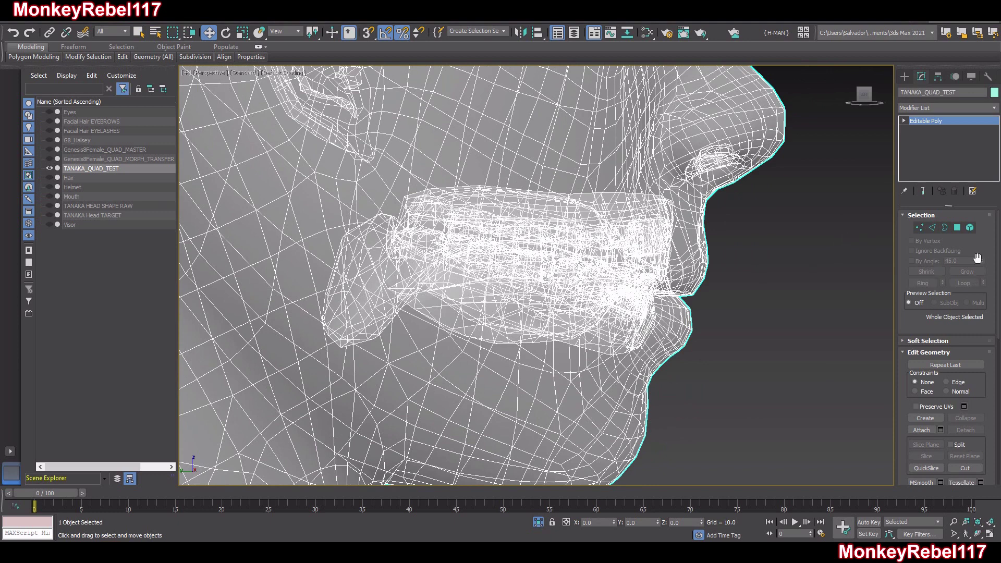
Enter polygon editing on the mesh and select the teeth polygons with material ID 4.
{"action": "left_click", "coordinate": [958, 228]}
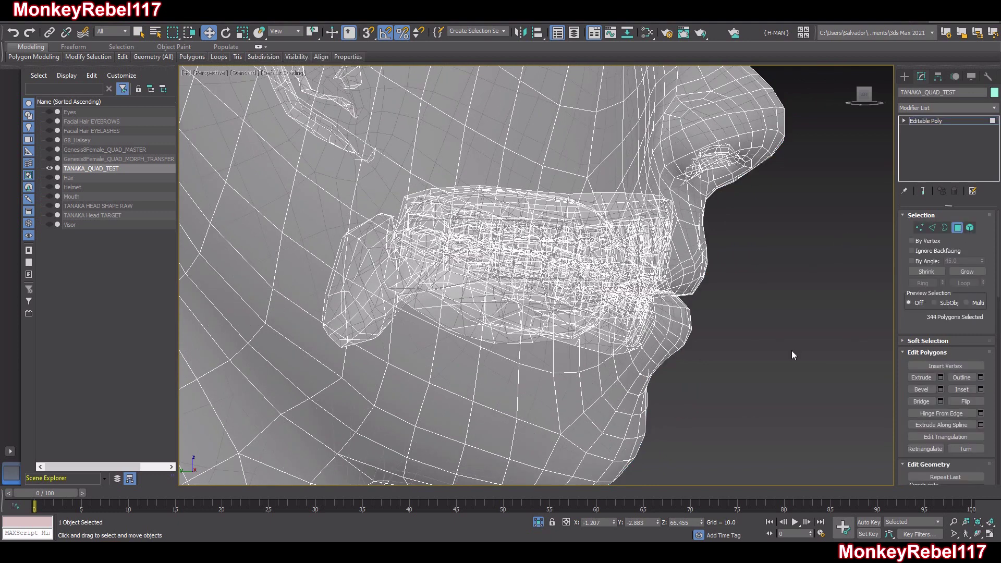
{"action": "scroll", "coordinate": [903, 400], "scroll_direction": "down", "scroll_amount": 5}
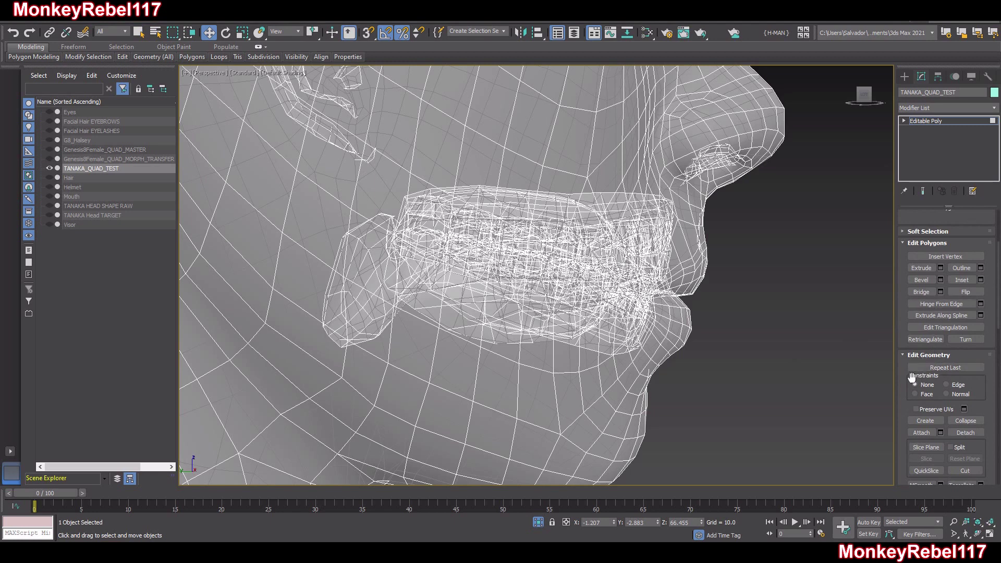
{"action": "scroll", "coordinate": [903, 387], "scroll_direction": "down", "scroll_amount": 5}
{"action": "scroll", "coordinate": [903, 388], "scroll_direction": "down", "scroll_amount": 5}
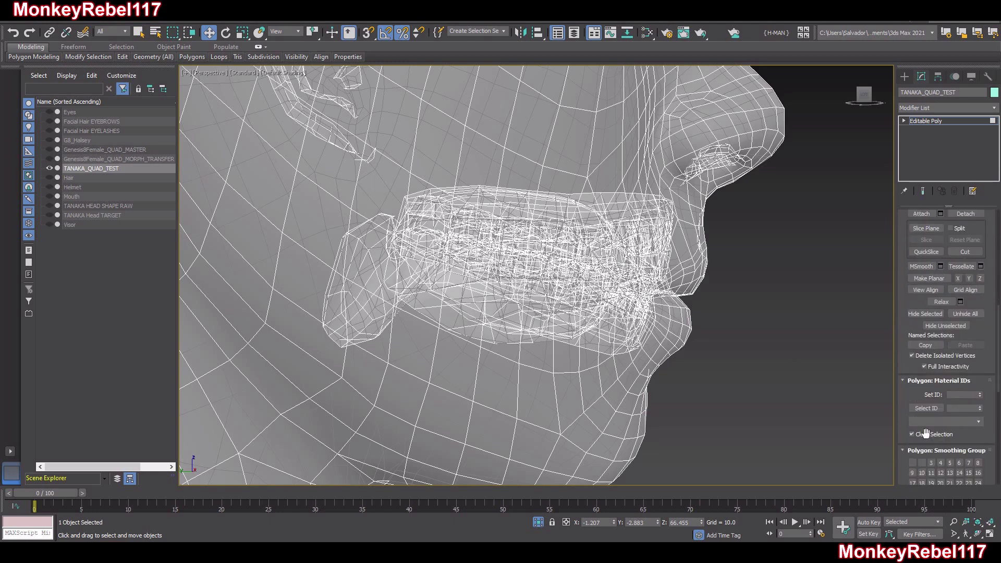
{"action": "left_click", "coordinate": [940, 421]}
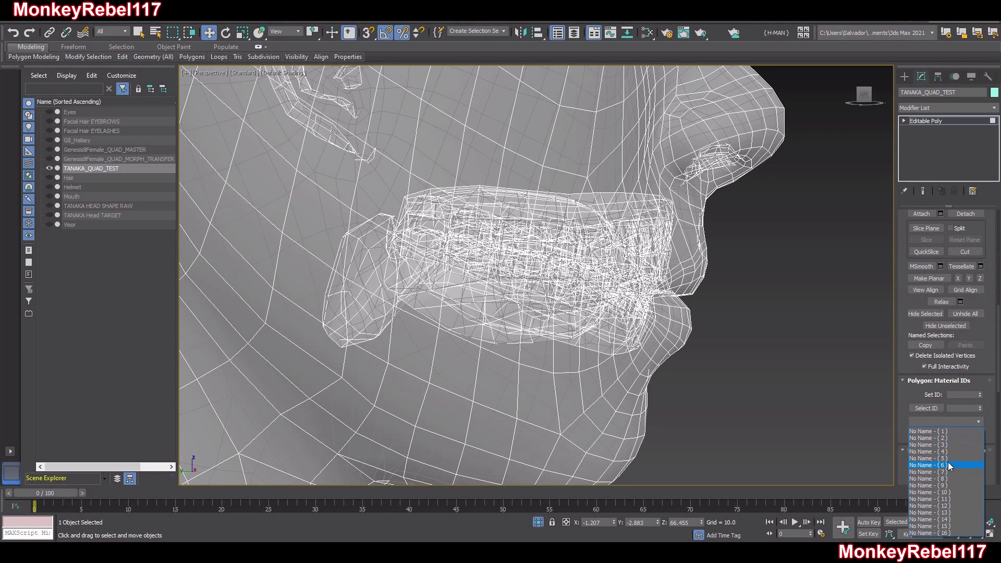
{"action": "left_click", "coordinate": [933, 452]}
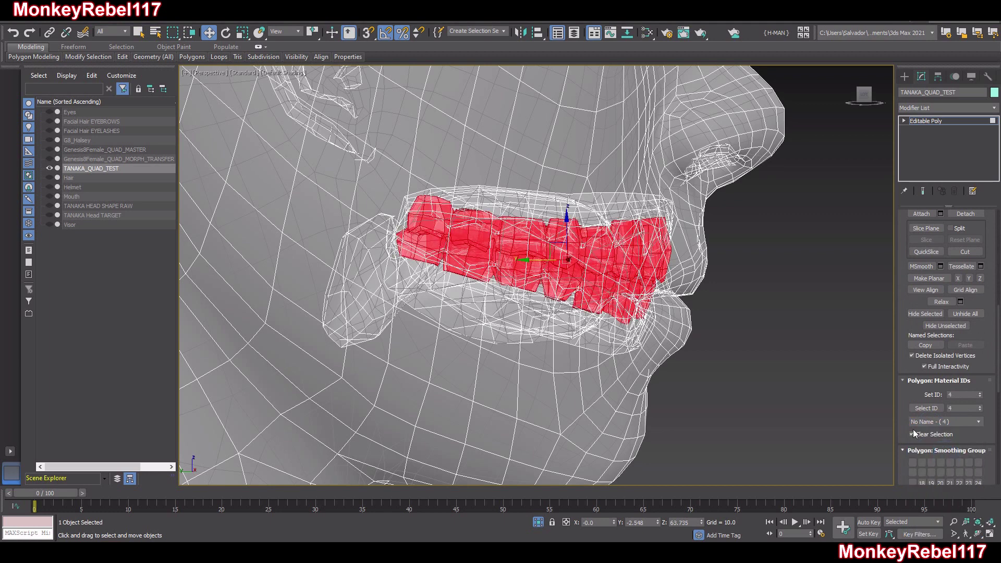
Select the polygons with material ID 8, disable Clear Selection and add the material ID 4 polygons to the selection.
{"action": "left_click", "coordinate": [945, 422]}
{"action": "left_click", "coordinate": [961, 478]}
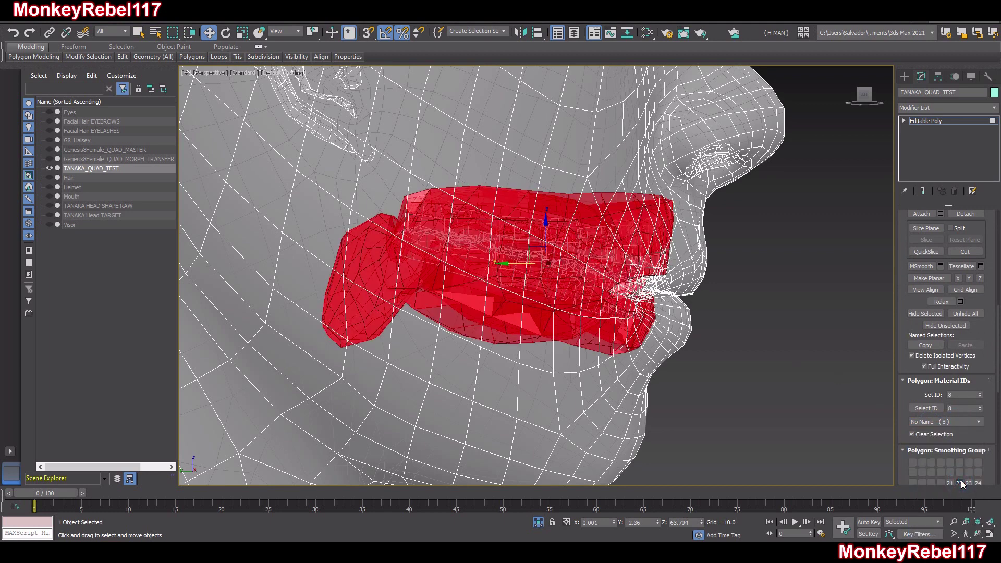
{"action": "left_click", "coordinate": [912, 435]}
{"action": "left_click", "coordinate": [959, 411]}
{"action": "type", "text": "4"}
{"action": "left_click", "coordinate": [936, 408]}
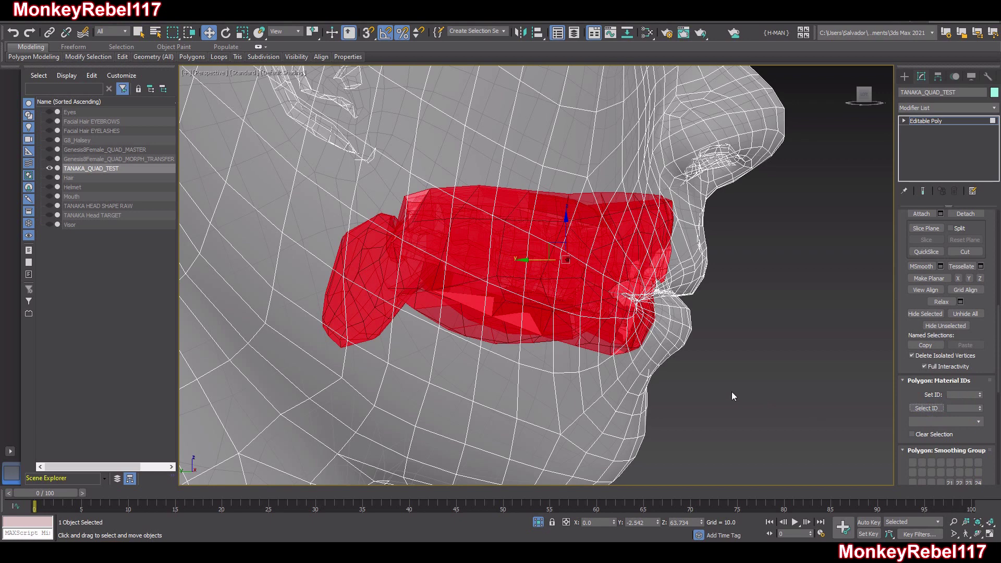
Try moving the selected inner mouth polygons backward and upward to see what they are attached to, and undo the move.
{"action": "left_click_drag", "start_coordinate": [542, 250], "coordinate": [448, 198]}
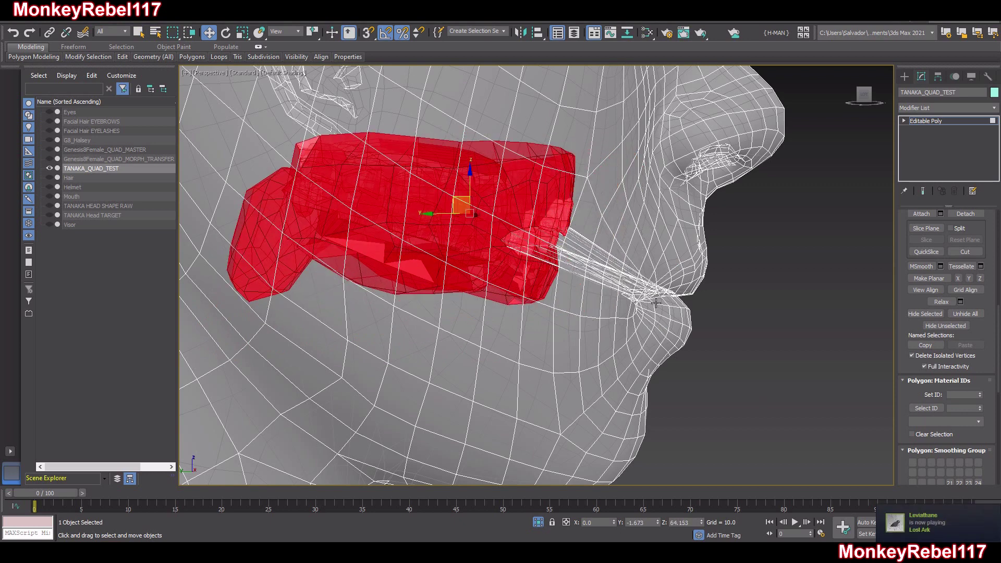
{"action": "middle_click_drag", "start_coordinate": [648, 319], "coordinate": [655, 312]}
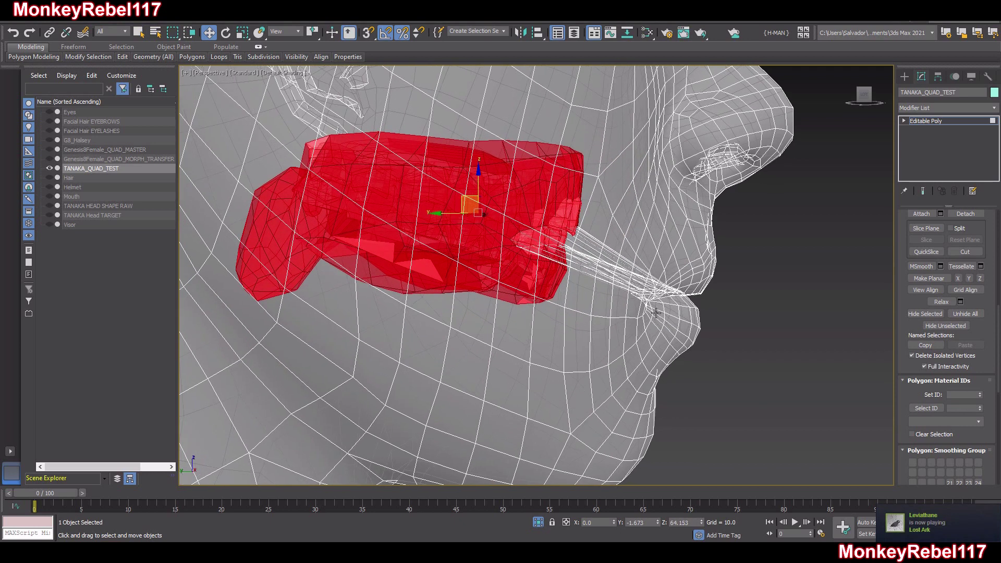
{"action": "key", "text": "ctrl+z"}
Hide all unselected polygons to isolate the inner mouth and switch to edge editing.
{"action": "scroll", "coordinate": [657, 309], "scroll_direction": "up", "scroll_amount": 3}
{"action": "middle_click_drag", "start_coordinate": [657, 308], "coordinate": [623, 308], "text": "alt"}
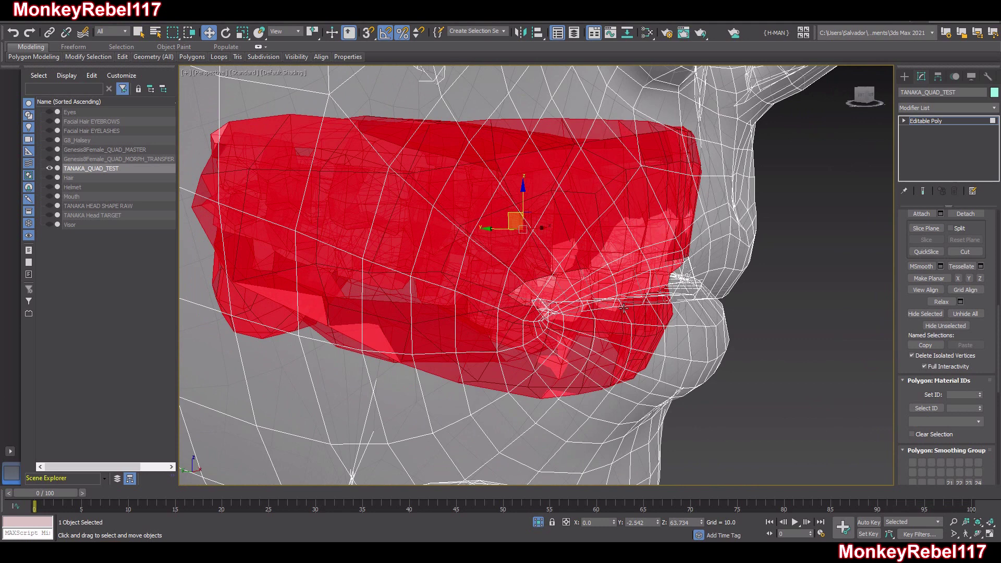
{"action": "key", "text": "alt+i"}
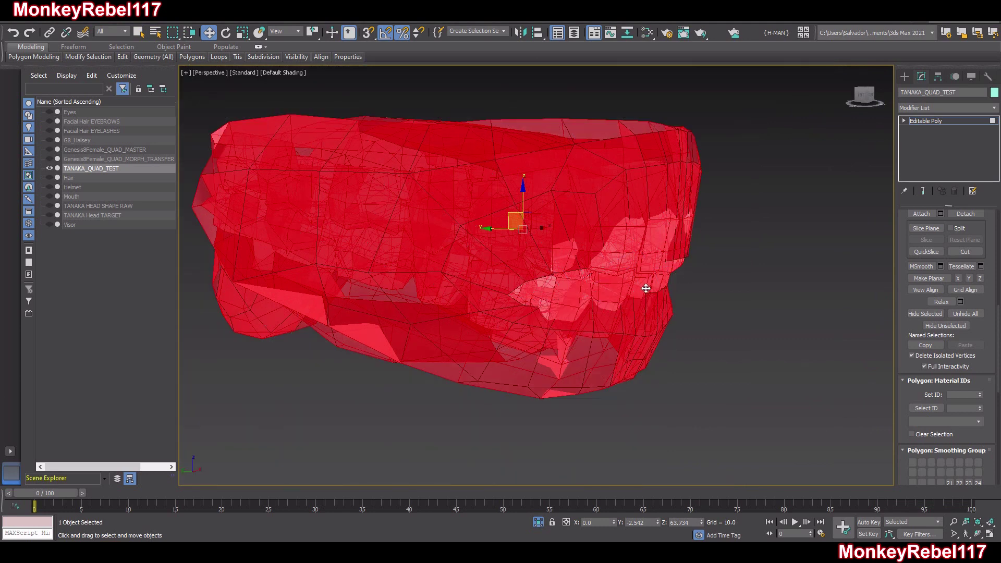
{"action": "middle_click_drag", "start_coordinate": [645, 288], "coordinate": [619, 281], "text": "alt"}
{"action": "scroll", "coordinate": [900, 268], "scroll_direction": "up", "scroll_amount": 10}
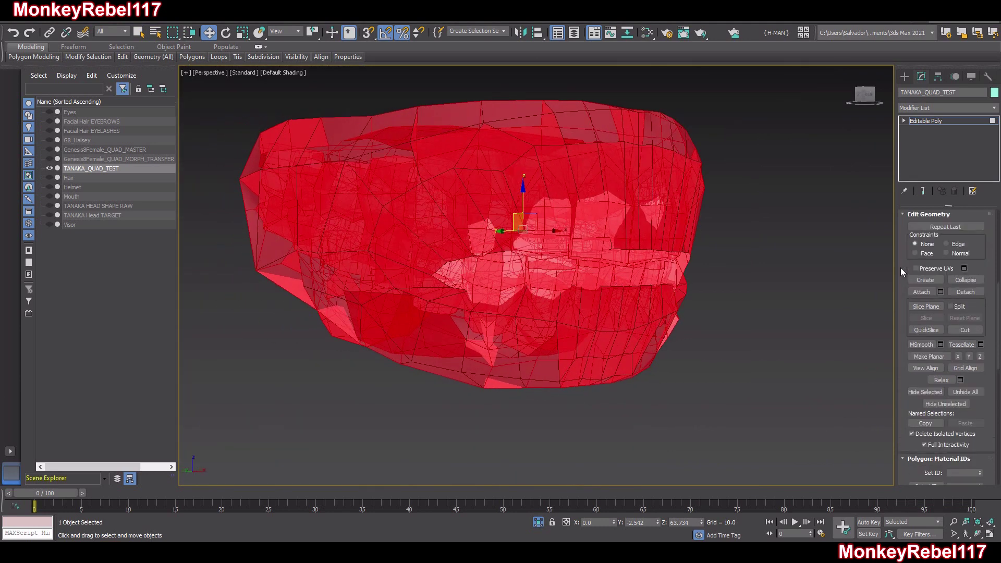
{"action": "left_click", "coordinate": [932, 227]}
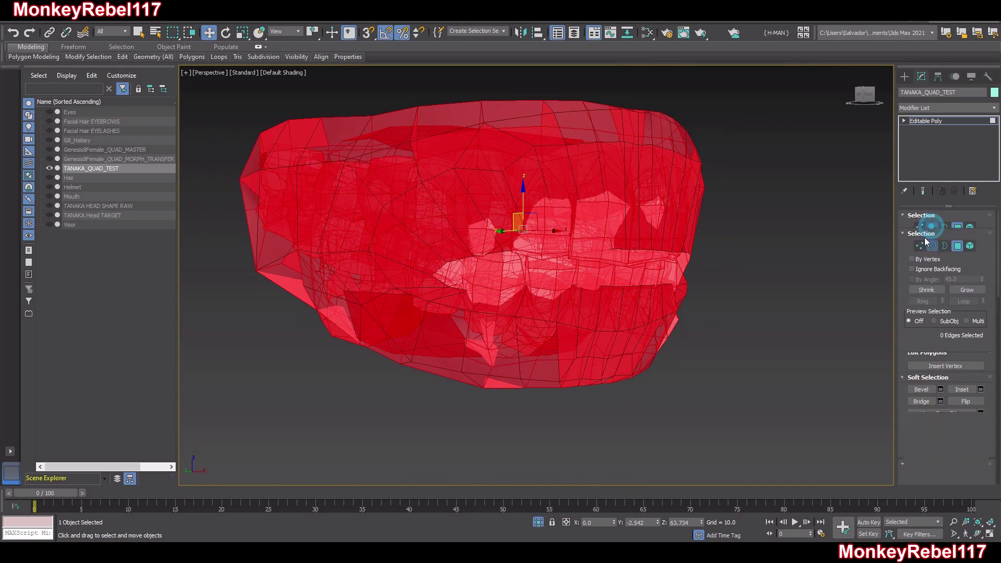
Select the edge loop around the mouth opening of the isolated inner mouth and return the mesh to see-through display.
{"action": "key", "text": "alt+x"}
{"action": "middle_click_drag", "start_coordinate": [549, 290], "coordinate": [564, 302], "text": "alt"}
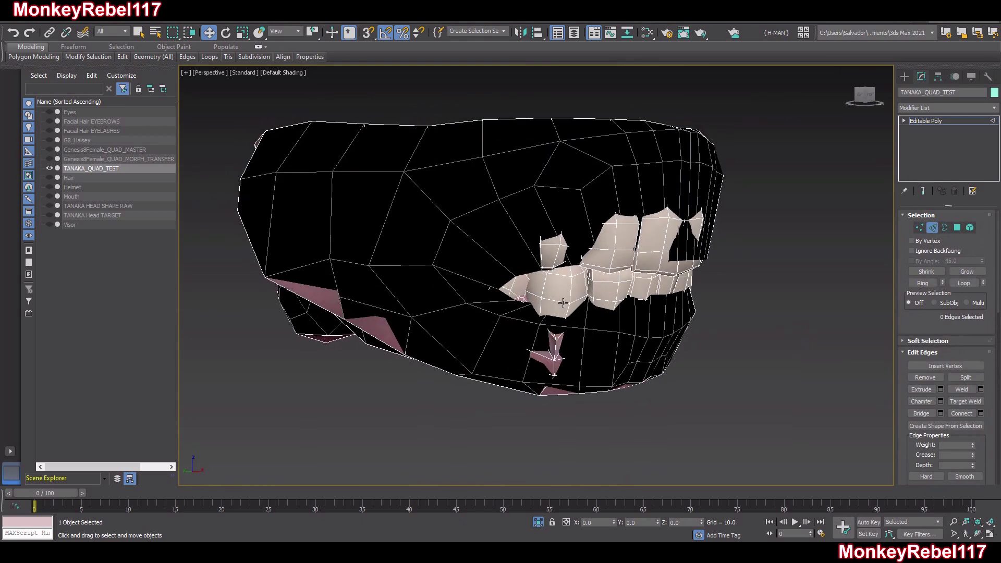
{"action": "scroll", "coordinate": [523, 307], "scroll_direction": "up", "scroll_amount": 3}
{"action": "left_click", "coordinate": [499, 271]}
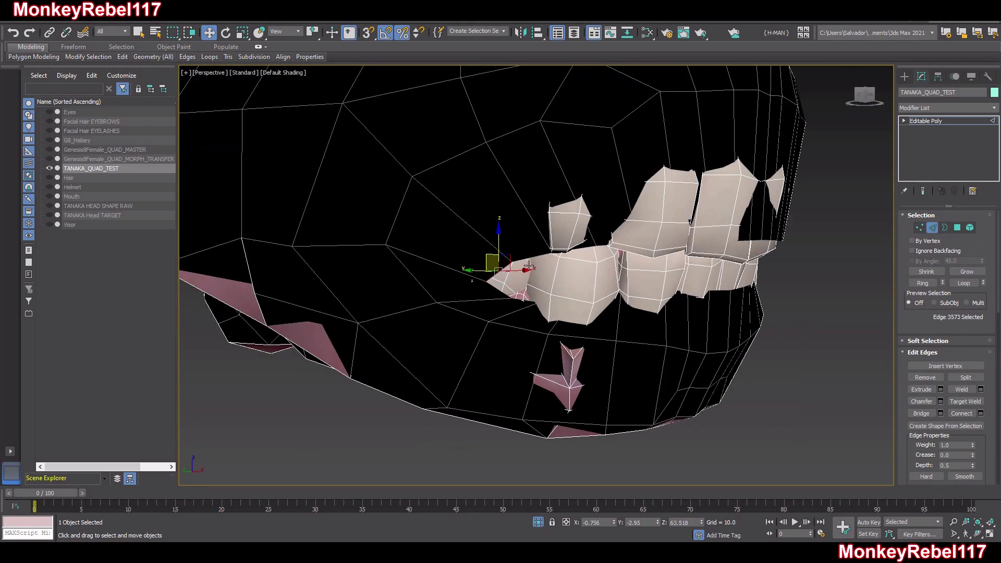
{"action": "left_click", "coordinate": [529, 257]}
{"action": "mouse_move", "coordinate": [530, 255]}
{"action": "middle_mouse_down", "text": "alt"}
{"action": "mouse_move", "coordinate": [558, 260]}
{"action": "mouse_move", "coordinate": [530, 257]}
{"action": "middle_mouse_up", "text": "alt"}
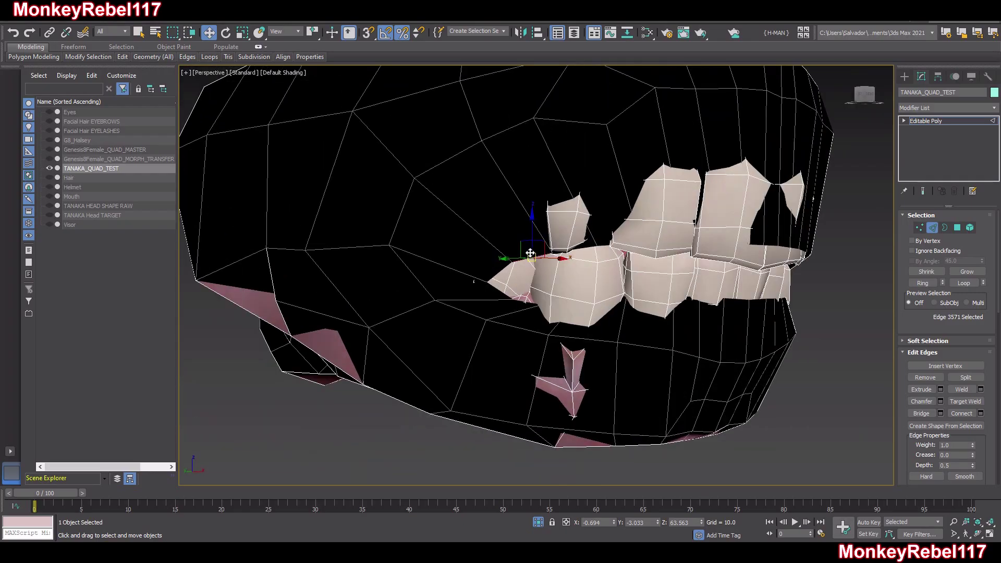
{"action": "double_click", "coordinate": [508, 267]}
{"action": "key", "text": "alt+x"}
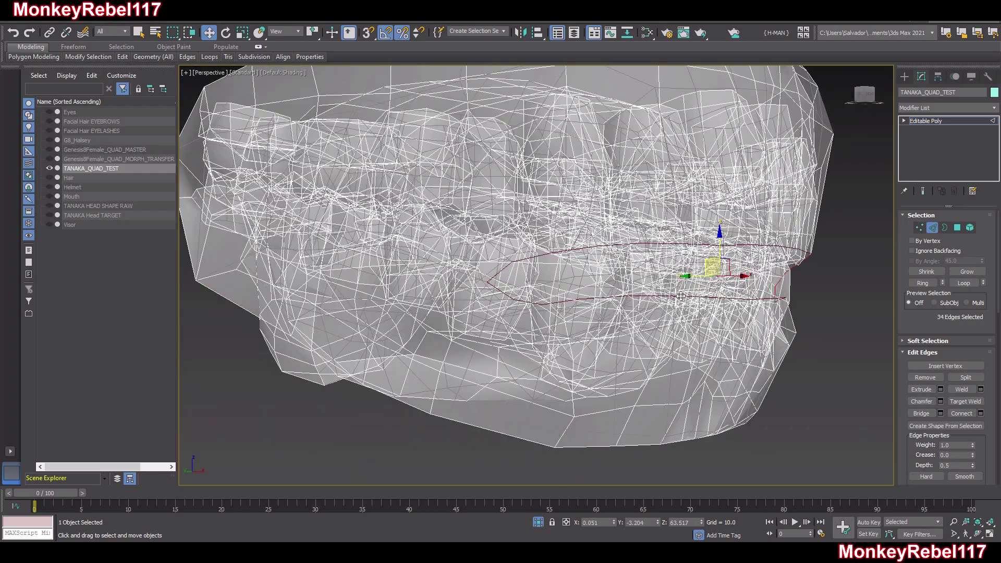
{"action": "mouse_move", "coordinate": [699, 299]}
{"action": "middle_mouse_down", "text": "alt"}
{"action": "mouse_move", "coordinate": [725, 299]}
{"action": "mouse_move", "coordinate": [654, 297]}
{"action": "mouse_move", "coordinate": [717, 300]}
{"action": "middle_mouse_up", "text": "alt"}
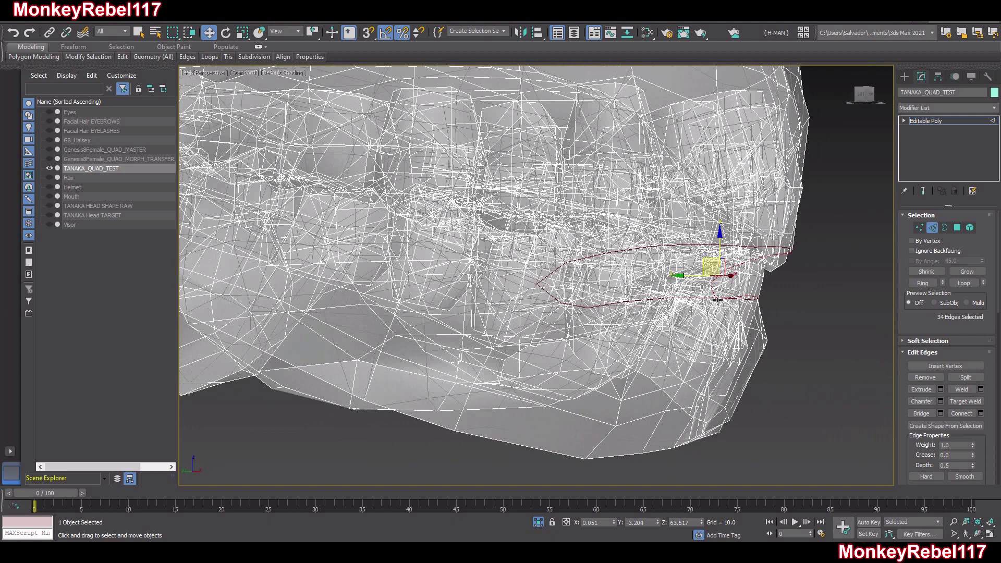
Convert the mouth-opening edge loop selection to the polygons bordering it.
{"action": "scroll", "coordinate": [703, 293], "scroll_direction": "down", "scroll_amount": 2}
{"action": "scroll", "coordinate": [701, 293], "scroll_direction": "down", "scroll_amount": 2}
{"action": "right_click", "coordinate": [774, 311]}
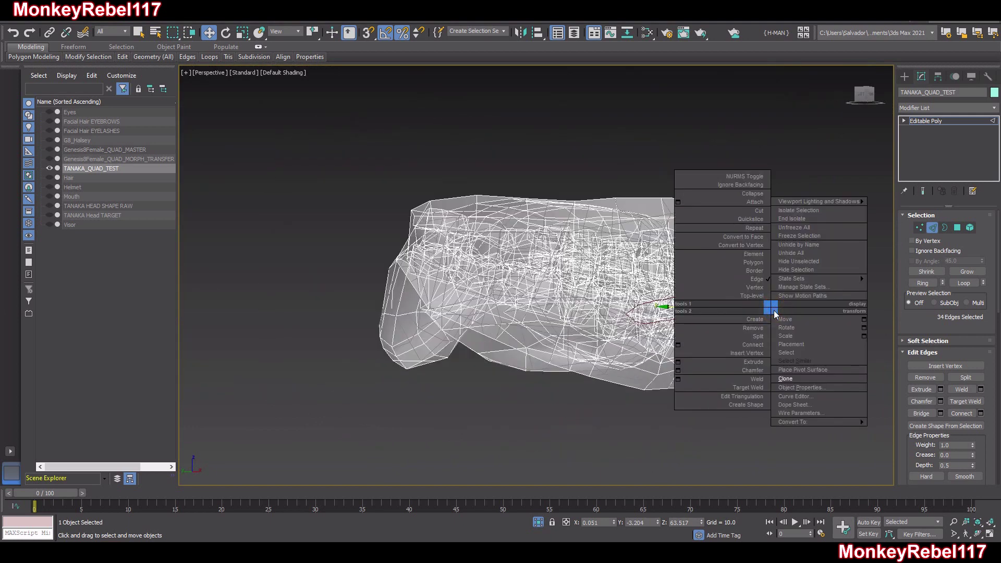
{"action": "left_click", "coordinate": [750, 238]}
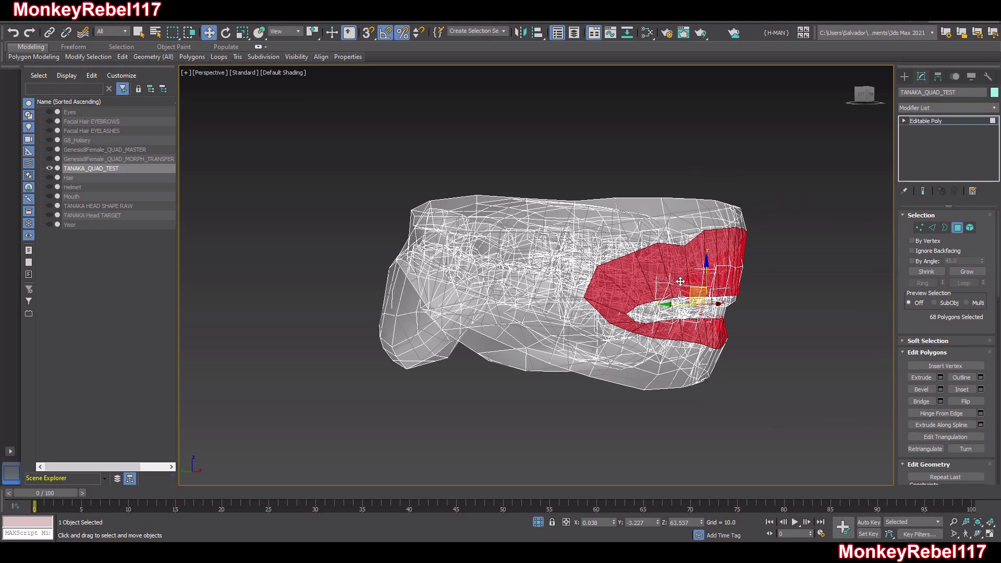
{"action": "middle_click_drag", "start_coordinate": [740, 308], "coordinate": [770, 312], "text": "alt"}
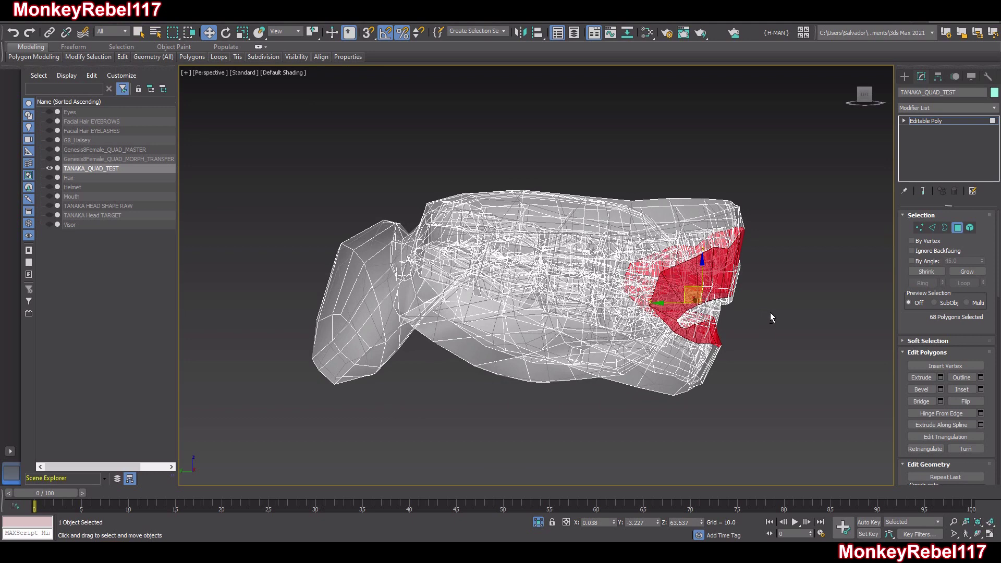
Isolate the polygons around the mouth opening for a check, restore the rest and select all the other inner mouth polygons instead.
{"action": "key", "text": "alt+i"}
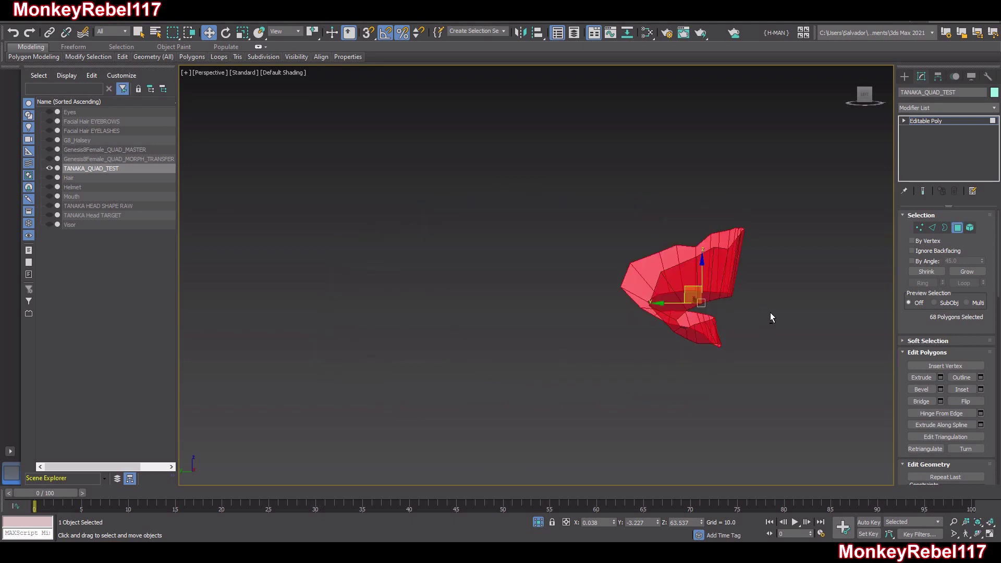
{"action": "key", "text": "alt+u"}
{"action": "key", "text": "ctrl+a"}
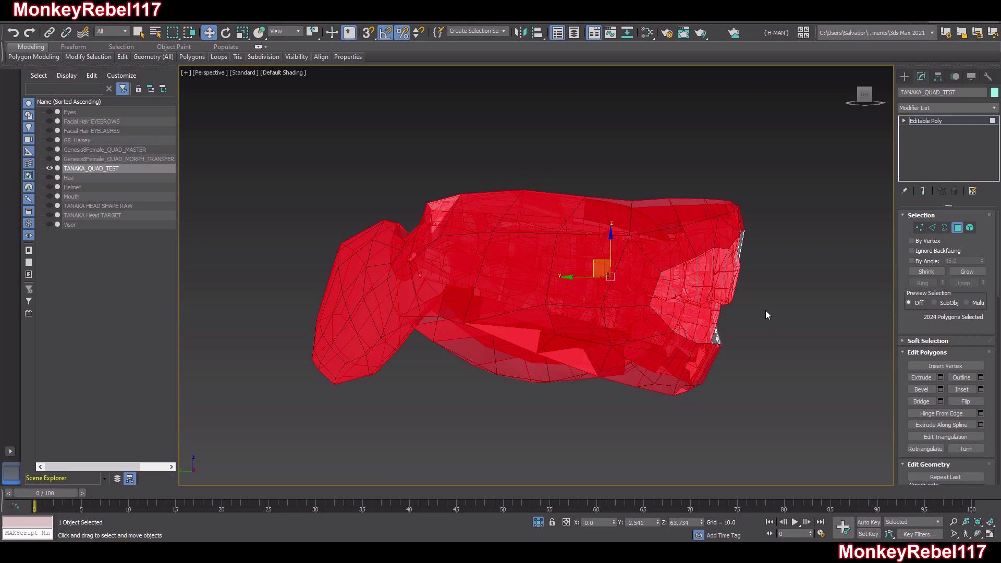
Unhide all polygons of the head mesh while keeping the inner mouth polygons selected.
{"action": "middle_click_drag", "start_coordinate": [742, 315], "coordinate": [695, 315]}
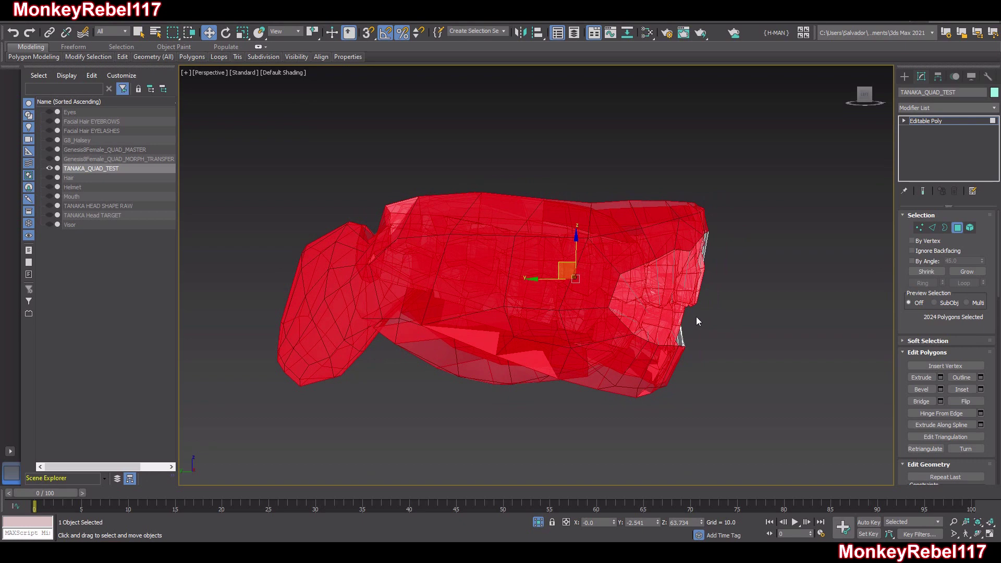
{"action": "scroll", "coordinate": [955, 379], "scroll_direction": "down", "scroll_amount": 5}
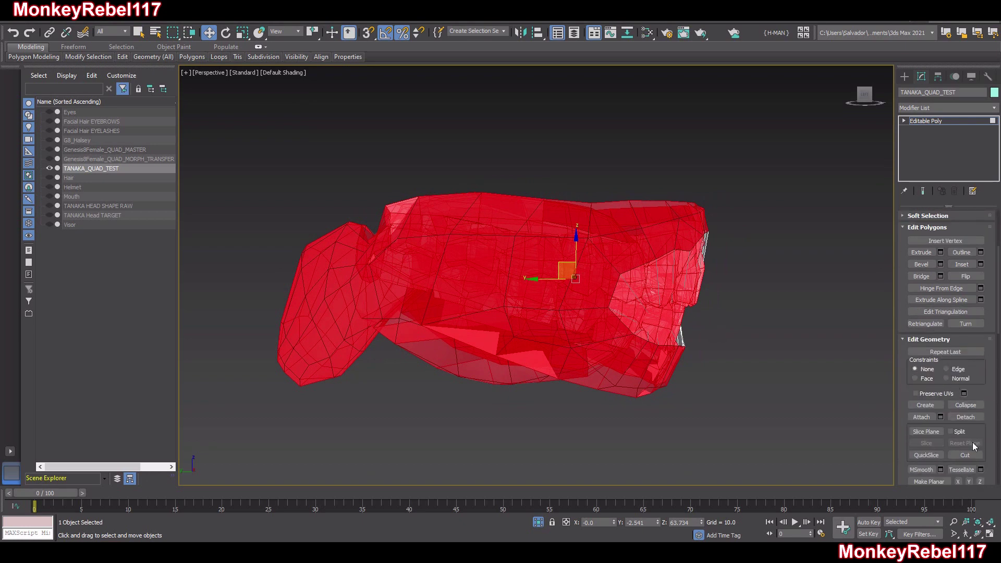
{"action": "scroll", "coordinate": [973, 446], "scroll_direction": "down", "scroll_amount": 4}
{"action": "left_click", "coordinate": [965, 407]}
Try moving the selected inner mouth polygons inside the head and undo the move.
{"action": "middle_click_drag", "start_coordinate": [601, 306], "coordinate": [552, 287]}
{"action": "left_click_drag", "start_coordinate": [508, 249], "coordinate": [484, 263]}
{"action": "middle_click_drag", "start_coordinate": [485, 264], "coordinate": [522, 298], "text": "alt"}
{"action": "key", "text": "ctrl+z"}
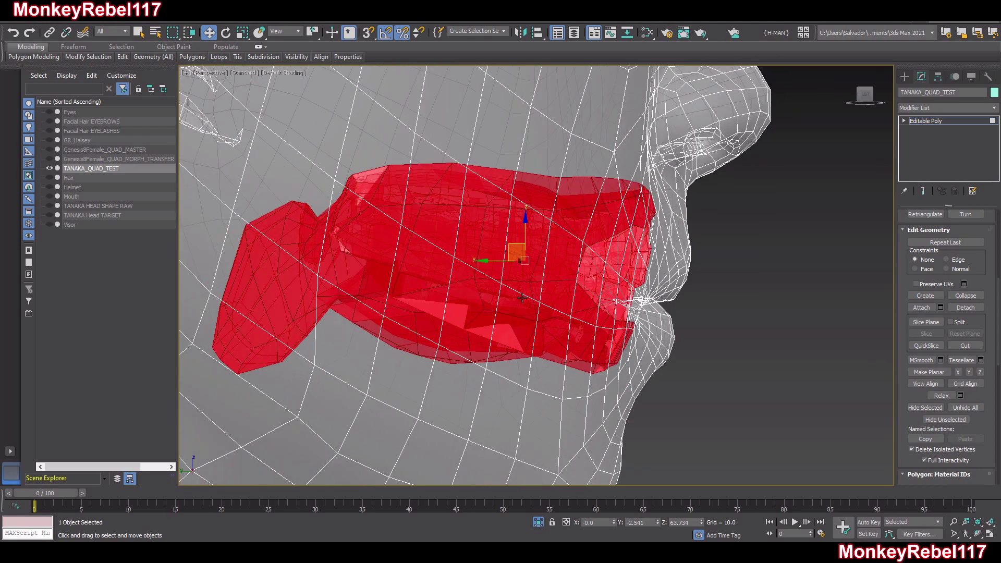
Unhide the Mouth object and keep the head mesh active with its inner mouth polygons selected.
{"action": "left_click", "coordinate": [50, 196]}
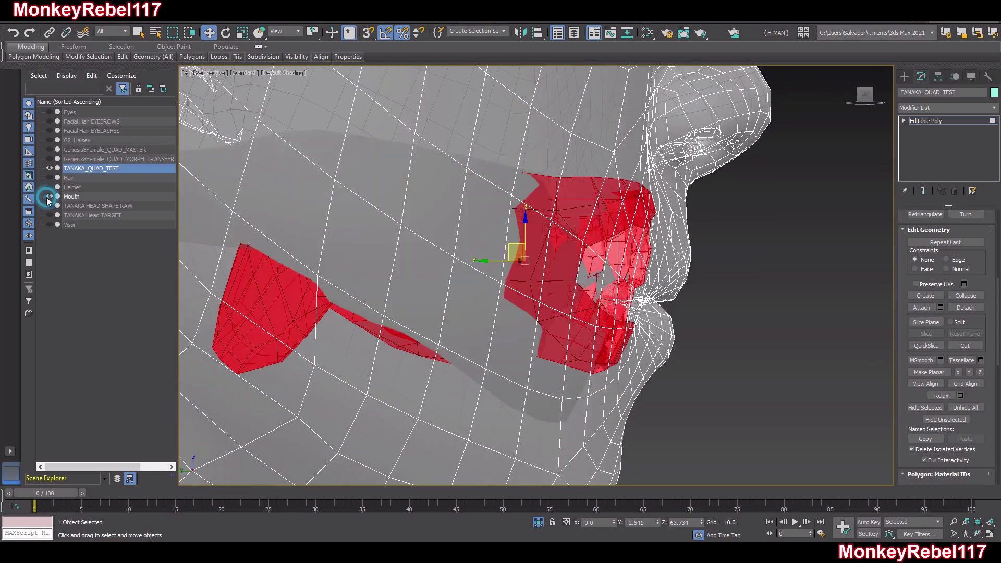
{"action": "middle_click_drag", "start_coordinate": [500, 276], "coordinate": [522, 288], "text": "alt"}
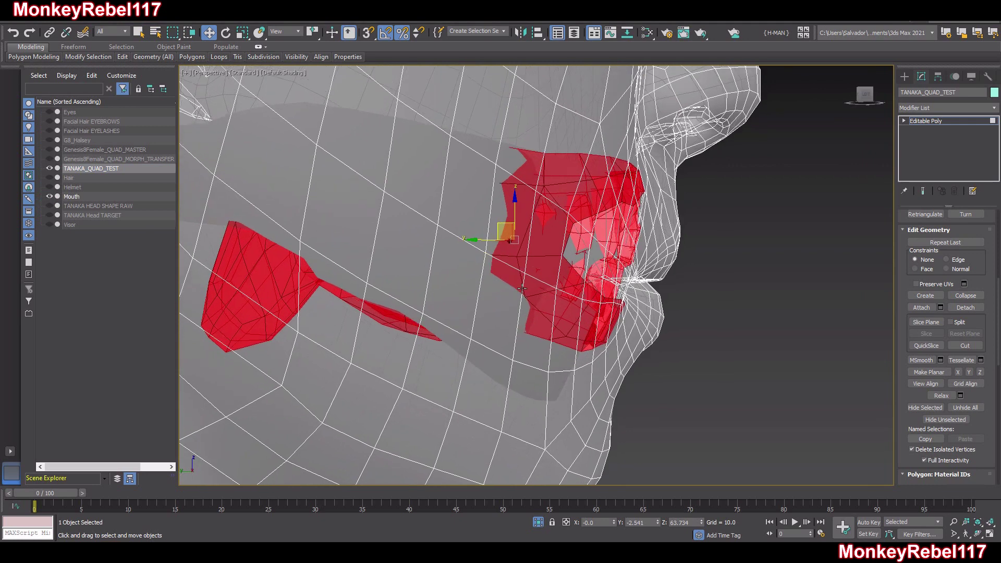
{"action": "left_click", "coordinate": [80, 195]}
{"action": "left_click", "coordinate": [103, 171]}
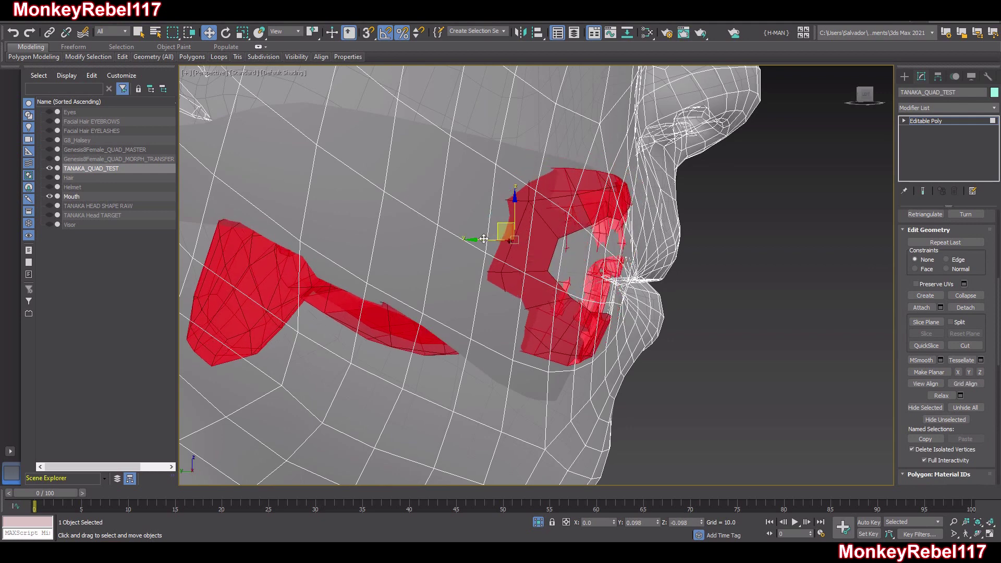
Move the selected inner mouth polygons about 0.15 backward and about 0.17 down to line them up with the Mouth object.
{"action": "mouse_move", "coordinate": [481, 245]}
{"action": "left_mouse_down"}
{"action": "mouse_move", "coordinate": [469, 249]}
{"action": "mouse_move", "coordinate": [478, 247]}
{"action": "left_mouse_up"}
{"action": "middle_click_drag", "start_coordinate": [499, 265], "coordinate": [513, 335]}
{"action": "scroll", "coordinate": [521, 279], "scroll_direction": "down", "scroll_amount": 3}
{"action": "middle_click_drag", "start_coordinate": [613, 326], "coordinate": [610, 339]}
{"action": "scroll", "coordinate": [585, 306], "scroll_direction": "up", "scroll_amount": 2}
{"action": "scroll", "coordinate": [587, 308], "scroll_direction": "up", "scroll_amount": 1}
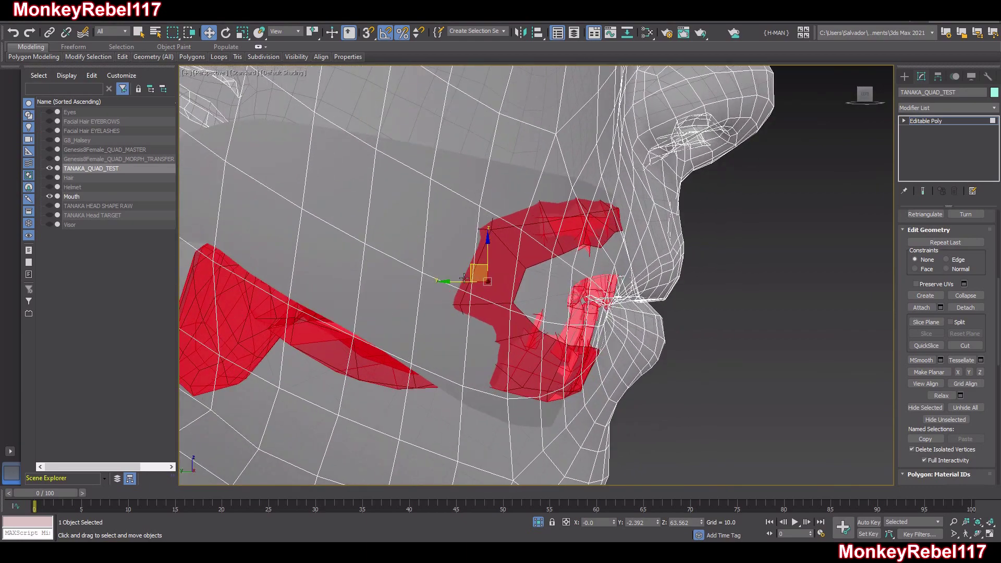
Reselect the TANAKA_QUAD_TEST mesh and raise its inner mouth polygons by about 0.06 to refine the fit.
{"action": "left_click", "coordinate": [89, 196]}
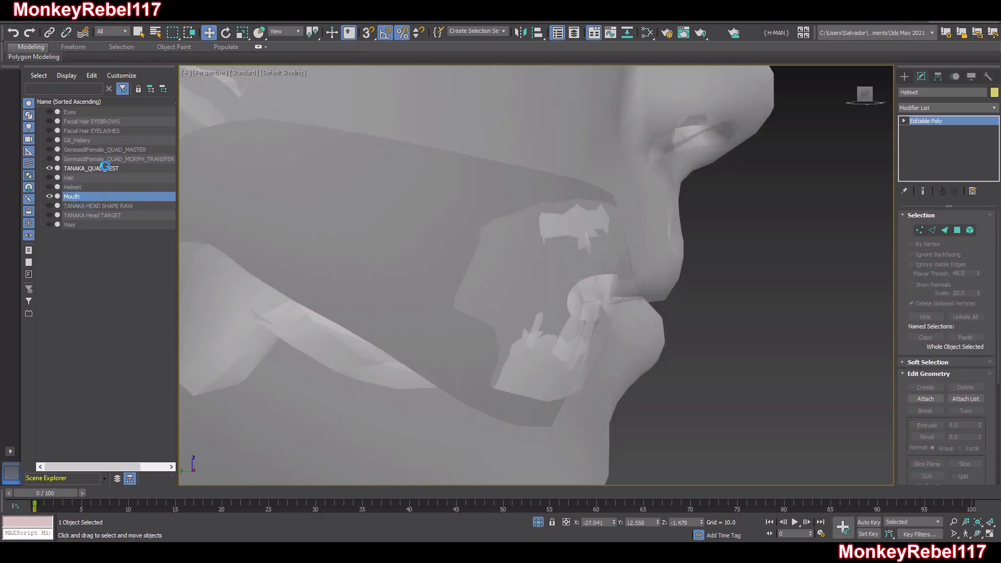
{"action": "left_click", "coordinate": [108, 179]}
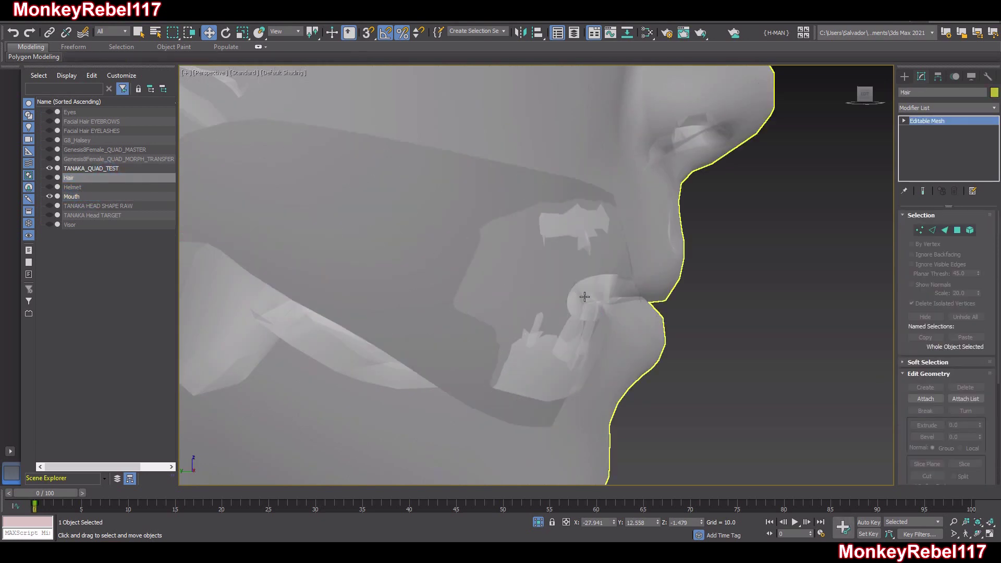
{"action": "left_click", "coordinate": [78, 169]}
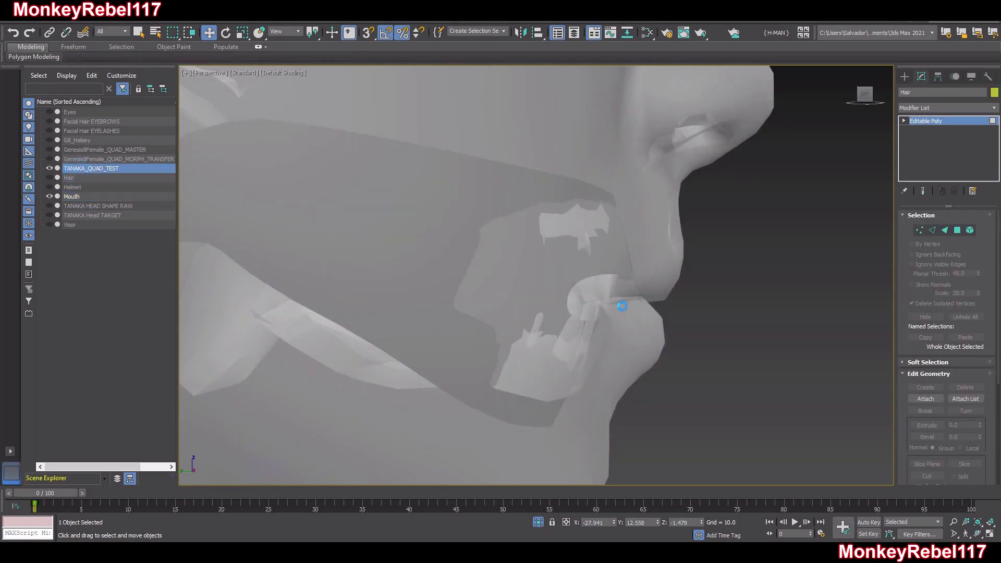
{"action": "left_click_drag", "start_coordinate": [469, 262], "coordinate": [468, 254]}
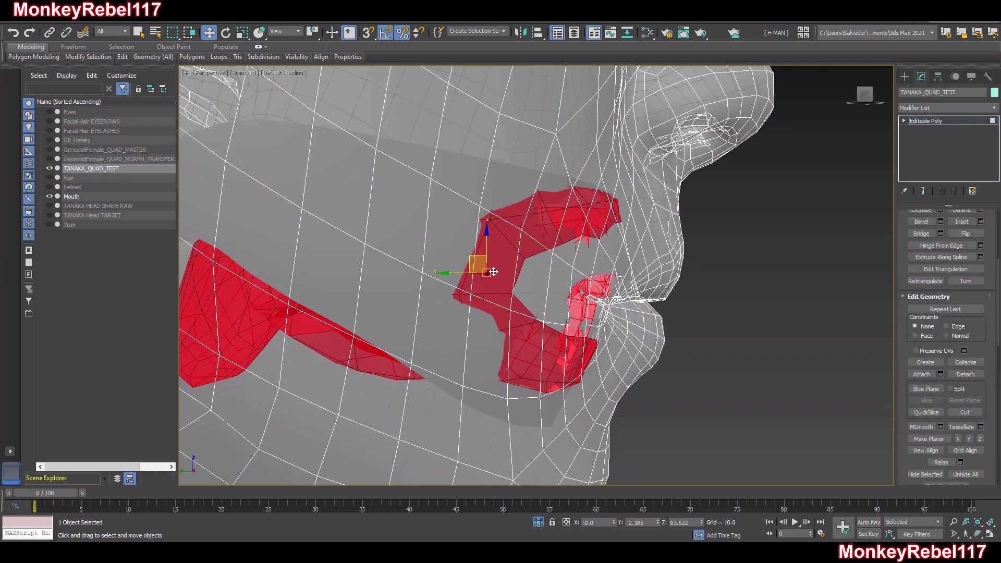
{"action": "scroll", "coordinate": [493, 271], "scroll_direction": "down", "scroll_amount": 3}
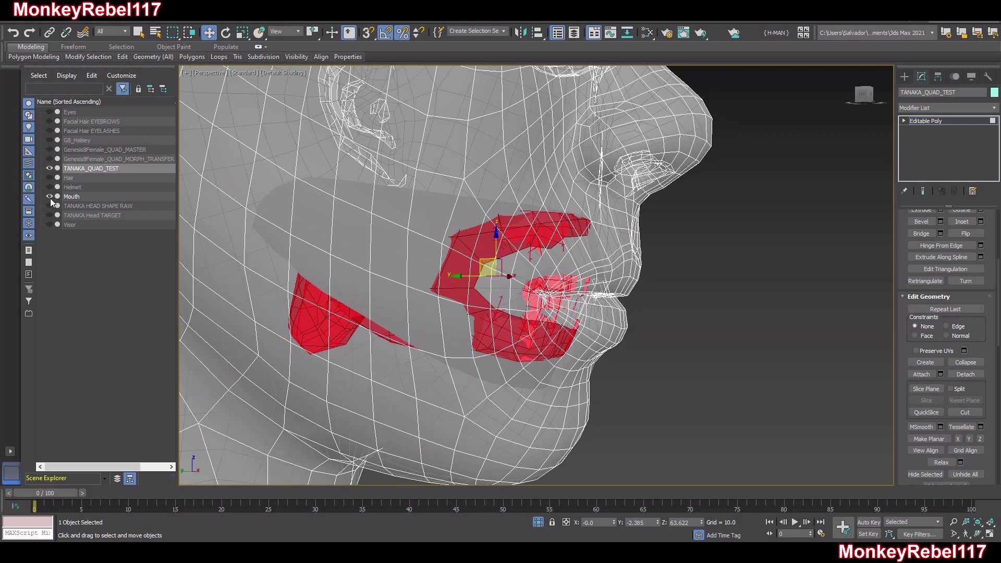
Hide the Mouth object and leave polygon editing on the head mesh.
{"action": "left_click", "coordinate": [50, 198]}
{"action": "scroll", "coordinate": [916, 308], "scroll_direction": "up", "scroll_amount": 5}
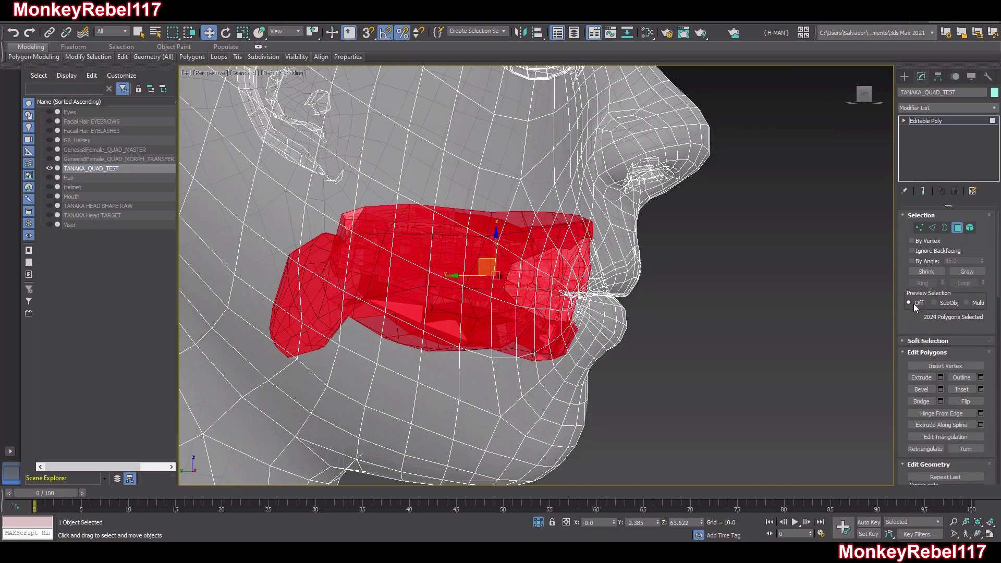
{"action": "scroll", "coordinate": [549, 341], "scroll_direction": "up", "scroll_amount": 5}
{"action": "middle_click_drag", "start_coordinate": [549, 341], "coordinate": [699, 313], "text": "alt"}
{"action": "left_click", "coordinate": [957, 233]}
Turn off see-through display so the textured head is opaque.
{"action": "scroll", "coordinate": [614, 297], "scroll_direction": "down", "scroll_amount": 5}
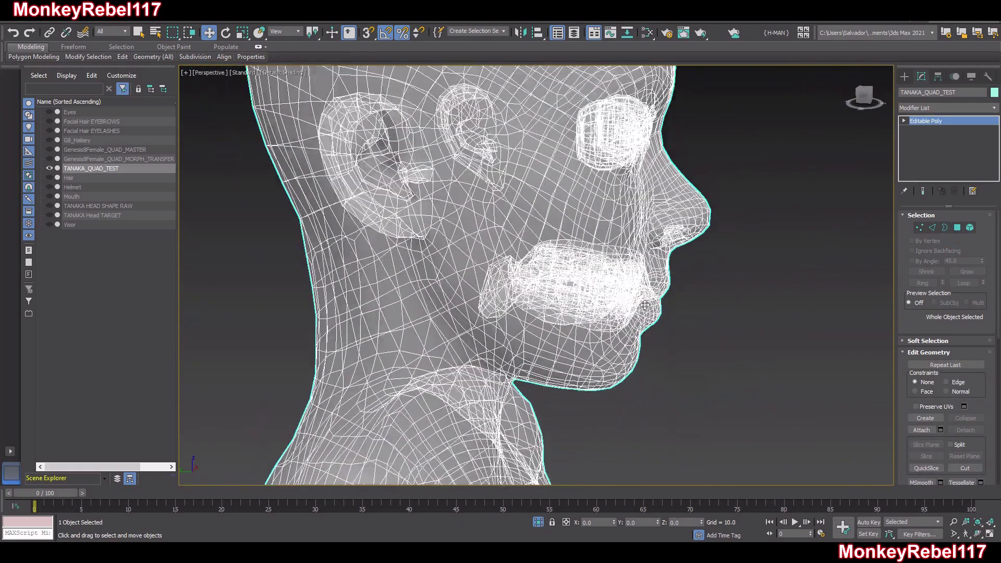
{"action": "middle_click_drag", "start_coordinate": [614, 297], "coordinate": [579, 275], "text": "alt"}
{"action": "key", "text": "alt+x"}
{"action": "mouse_move", "coordinate": [566, 326]}
{"action": "middle_mouse_down", "text": "alt"}
{"action": "mouse_move", "coordinate": [515, 335]}
{"action": "mouse_move", "coordinate": [576, 326]}
{"action": "middle_mouse_up", "text": "alt"}
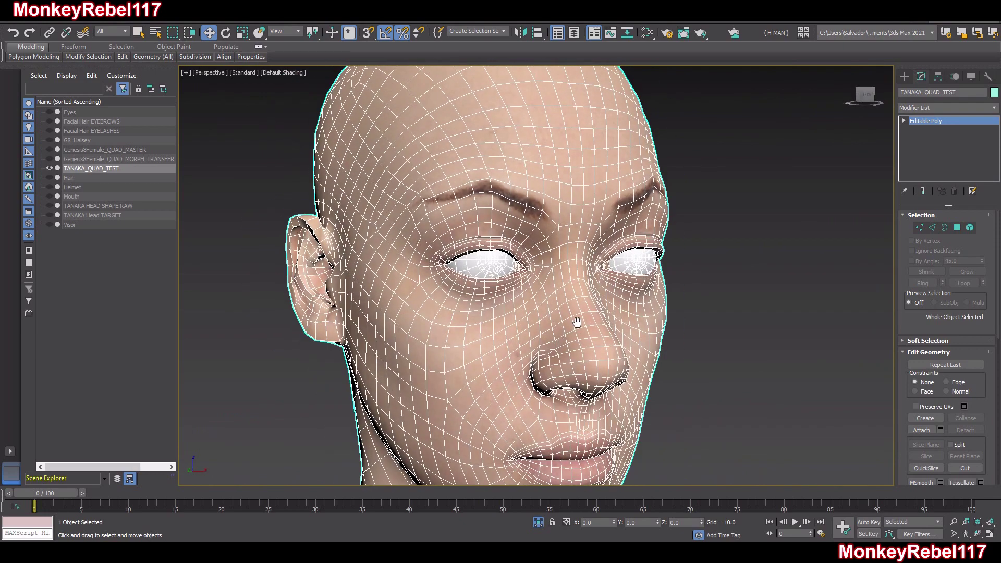
Enter vertex editing and select three vertices on the upper eyelid above the eyeball.
{"action": "scroll", "coordinate": [492, 252], "scroll_direction": "up", "scroll_amount": 10}
{"action": "left_click", "coordinate": [919, 228]}
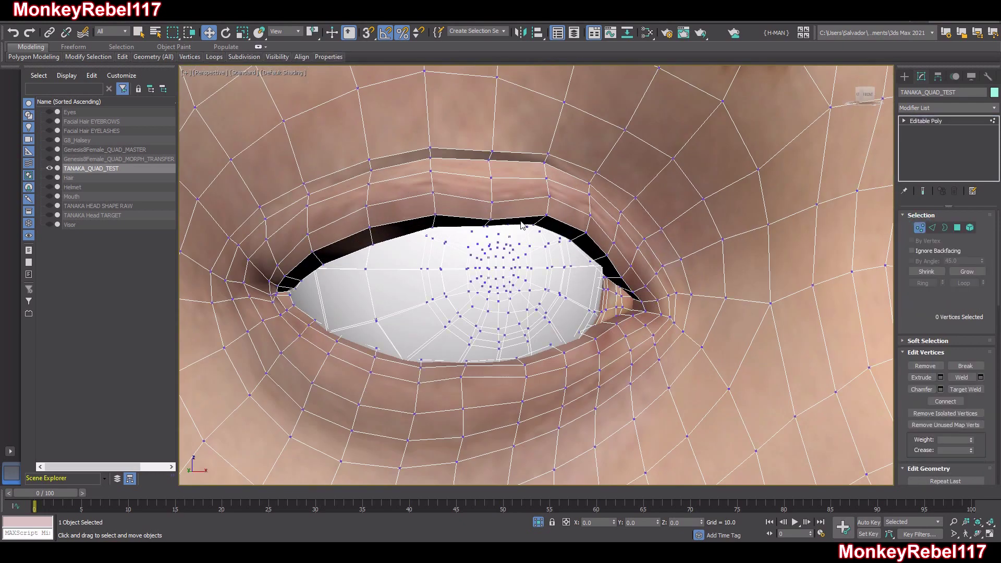
{"action": "left_click", "coordinate": [491, 219]}
{"action": "mouse_move", "coordinate": [491, 219]}
{"action": "middle_mouse_down", "text": "alt"}
{"action": "mouse_move", "coordinate": [577, 233]}
{"action": "mouse_move", "coordinate": [479, 212]}
{"action": "middle_mouse_up", "text": "alt"}
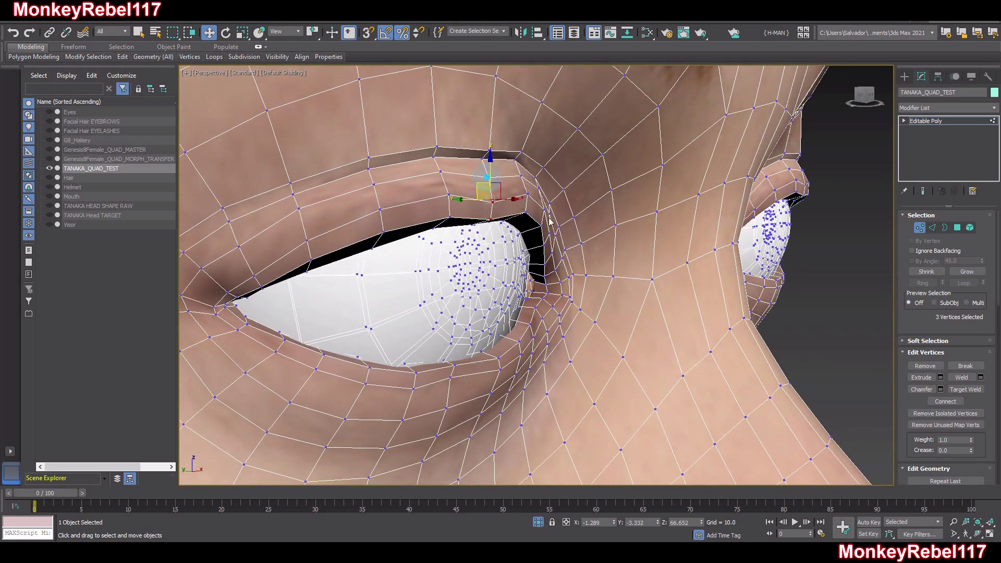
Enable Soft Selection for the eyelid vertices with an edge distance of 20.
{"action": "left_click", "coordinate": [900, 339]}
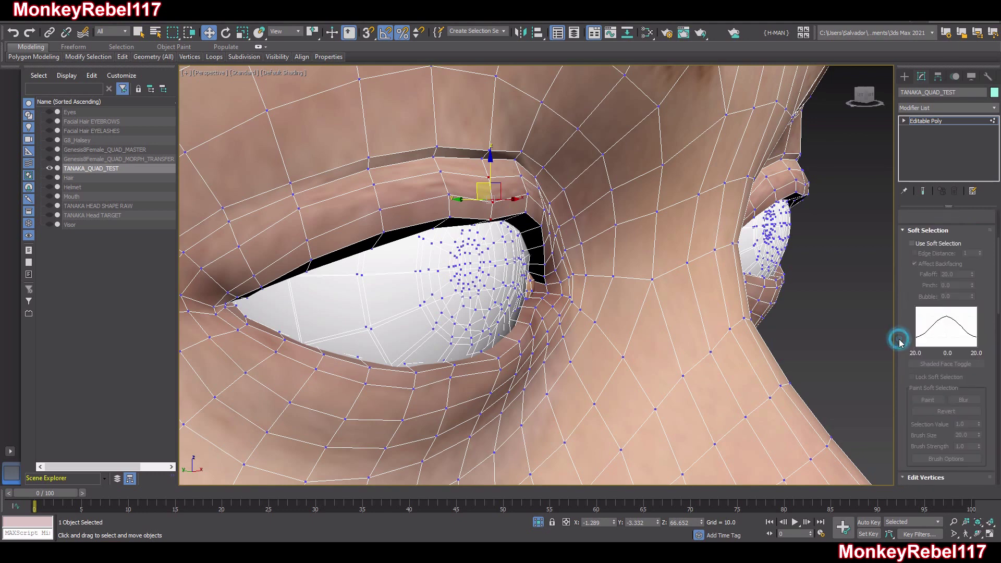
{"action": "left_click", "coordinate": [912, 245]}
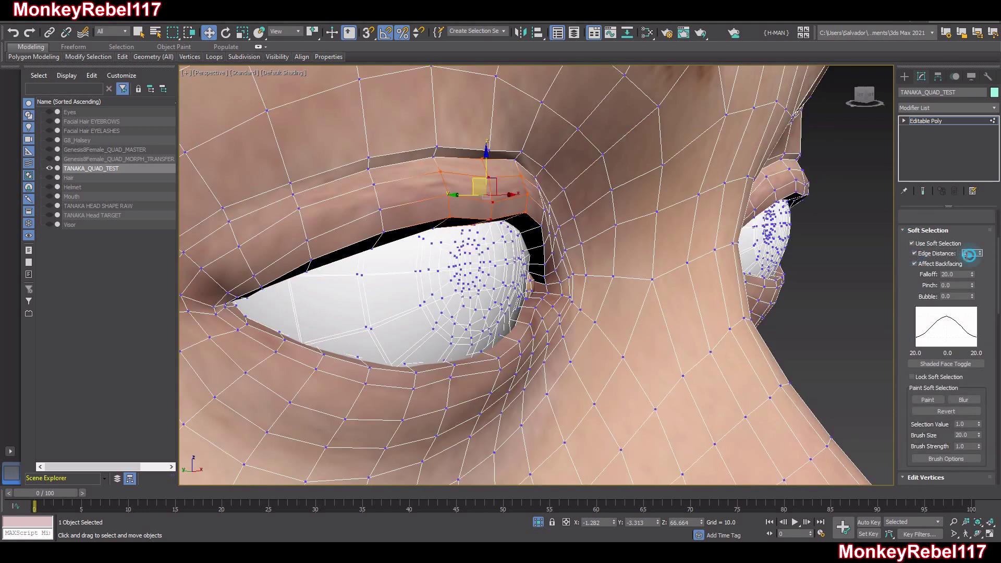
{"action": "type", "text": "20"}
{"action": "key", "text": "Return"}
{"action": "middle_click_drag", "start_coordinate": [849, 251], "coordinate": [672, 239], "text": "alt"}
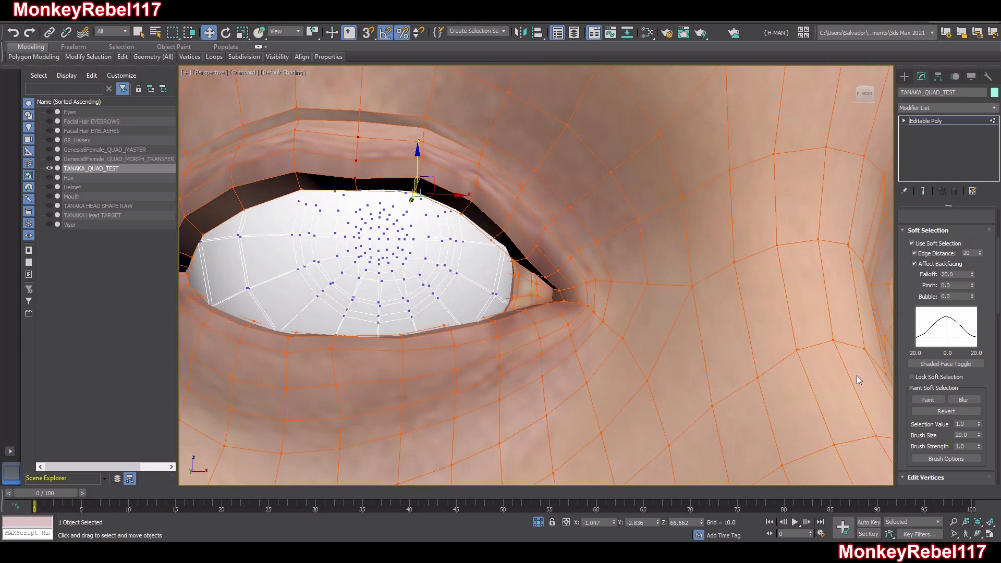
Set the soft selection falloff to 0.25 to limit the influence to the upper eyelid.
{"action": "type", "text": "1"}
{"action": "key", "text": "Return"}
{"action": "middle_click_drag", "start_coordinate": [508, 216], "coordinate": [871, 319], "text": "alt"}
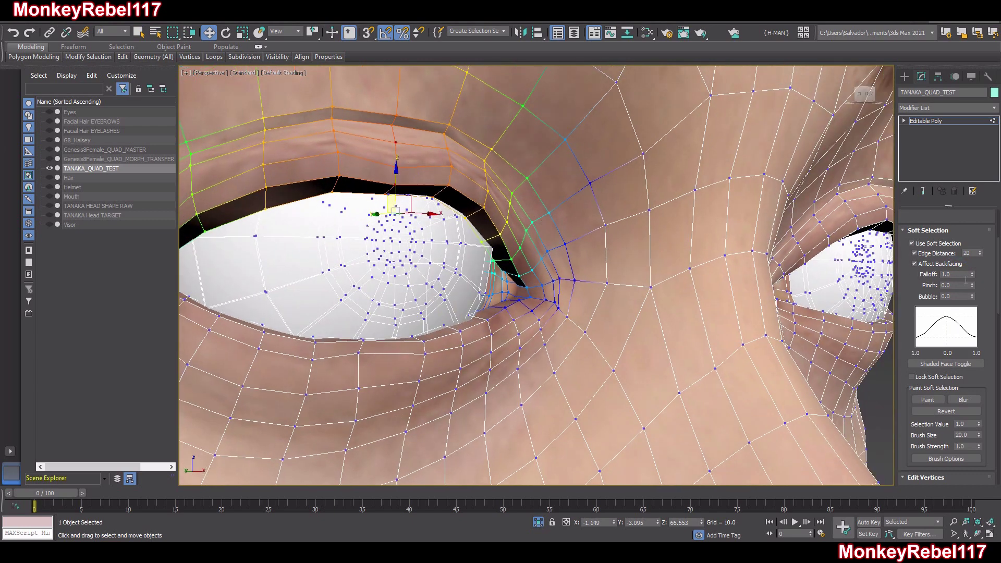
{"action": "key", "text": "Return"}
{"action": "scroll", "coordinate": [798, 307], "scroll_direction": "down", "scroll_amount": 3}
{"action": "middle_click_drag", "start_coordinate": [589, 281], "coordinate": [625, 285], "text": "alt"}
{"action": "scroll", "coordinate": [625, 287], "scroll_direction": "up", "scroll_amount": 3}
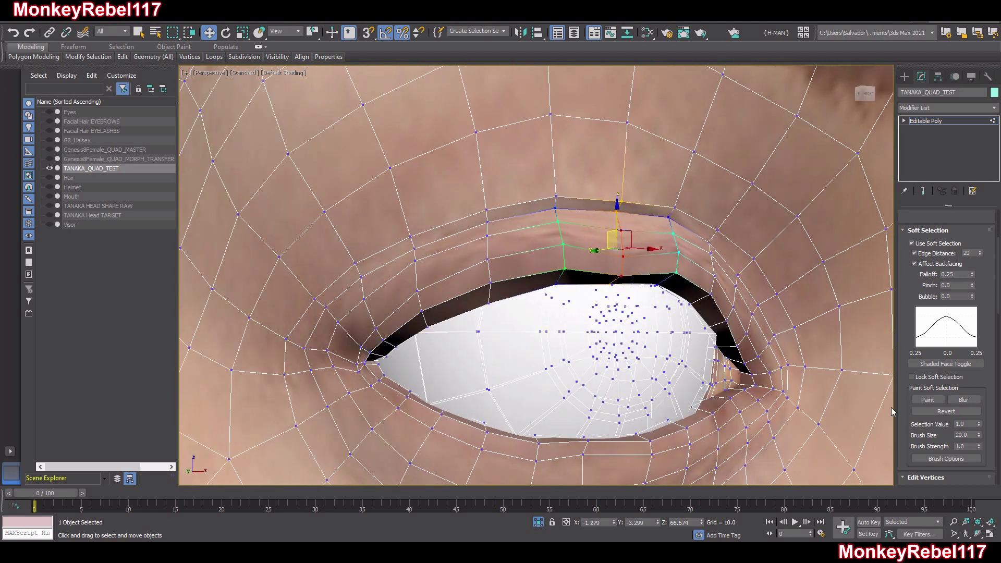
Try relaxing the soft-selected upper eyelid vertices with an amount of 0.5.
{"action": "scroll", "coordinate": [899, 406], "scroll_direction": "down", "scroll_amount": 5}
{"action": "scroll", "coordinate": [900, 407], "scroll_direction": "down", "scroll_amount": 3}
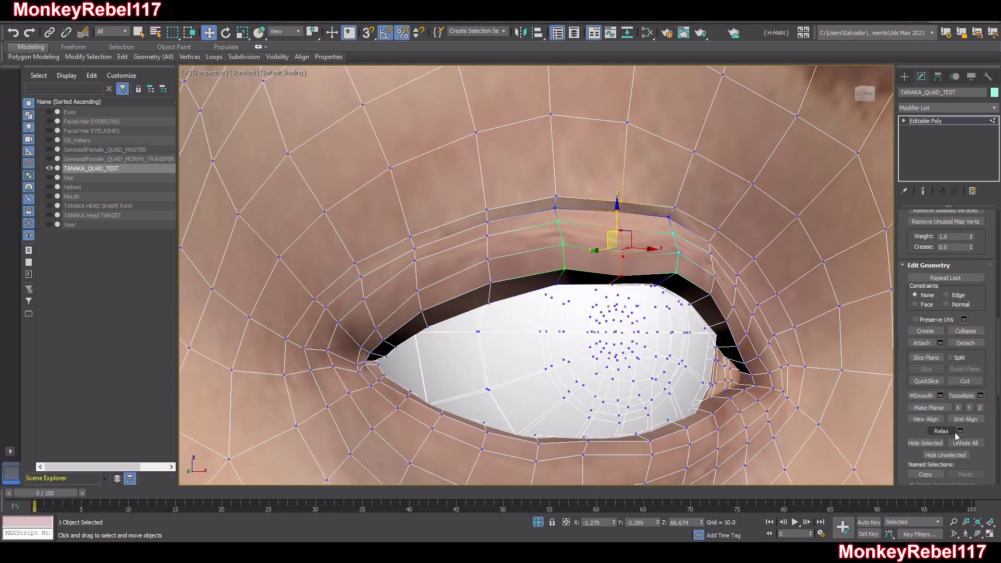
{"action": "left_click", "coordinate": [959, 431]}
{"action": "middle_click_drag", "start_coordinate": [656, 266], "coordinate": [579, 281], "text": "alt"}
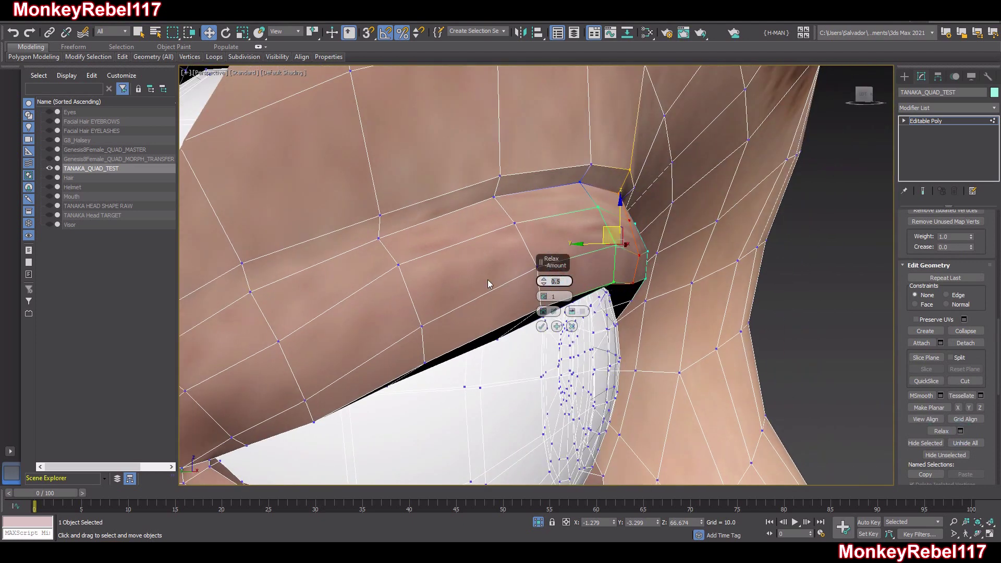
{"action": "scroll", "coordinate": [622, 238], "scroll_direction": "down", "scroll_amount": 3}
{"action": "middle_click_drag", "start_coordinate": [658, 241], "coordinate": [635, 277], "text": "alt"}
{"action": "left_click", "coordinate": [572, 327]}
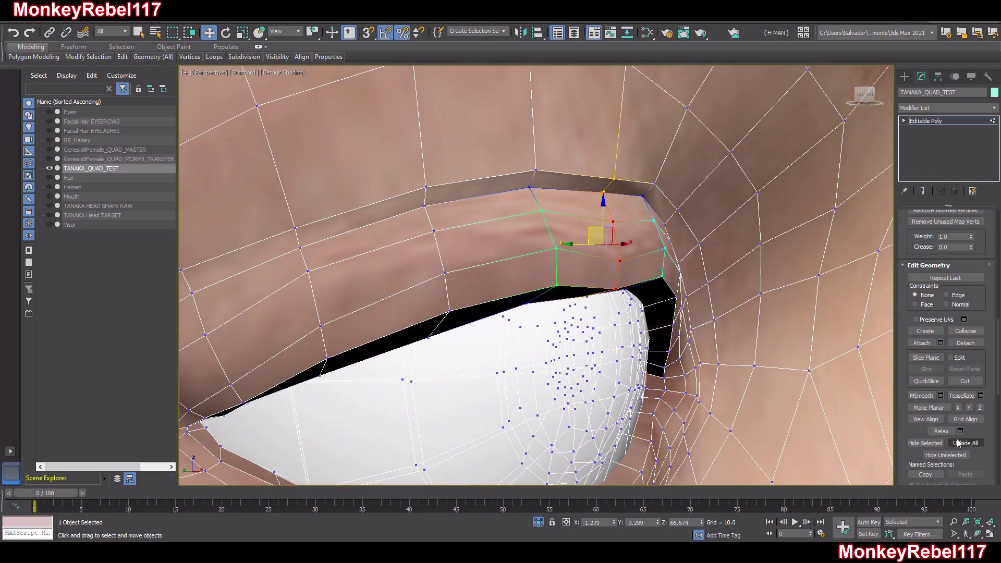
Try relaxing the soft-selected upper eyelid vertices once more and undo the result.
{"action": "left_click", "coordinate": [941, 431]}
{"action": "middle_click_drag", "start_coordinate": [742, 340], "coordinate": [748, 324], "text": "alt"}
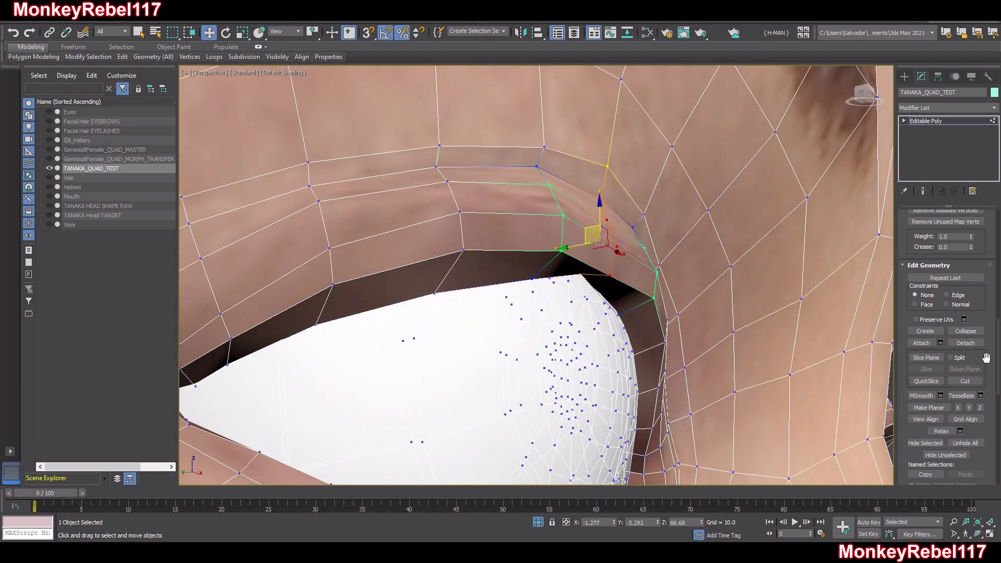
{"action": "key", "text": "ctrl+z"}
{"action": "scroll", "coordinate": [914, 321], "scroll_direction": "up", "scroll_amount": 11}
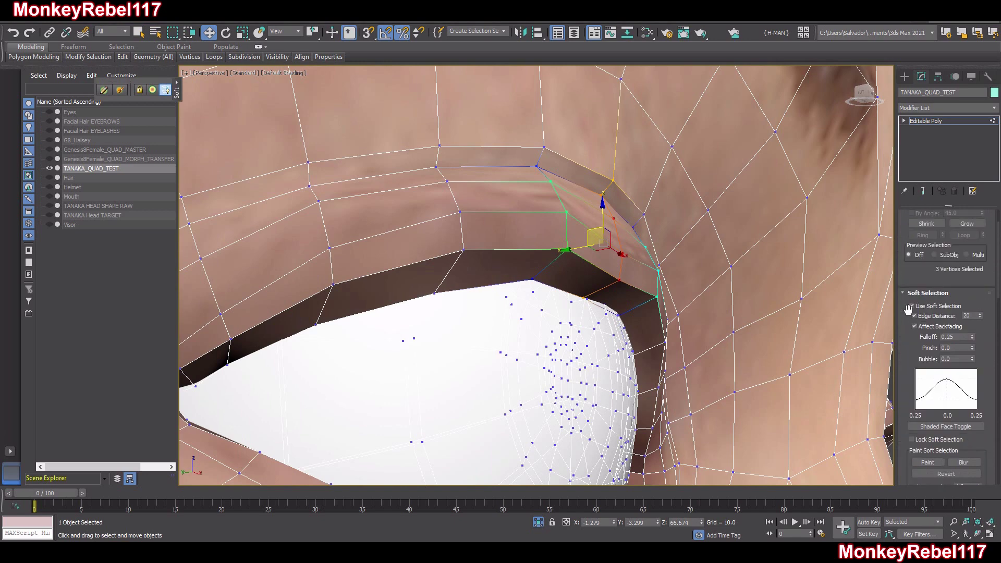
Turn off Soft Selection and try relaxing only the three selected upper eyelid vertices with an amount of 1.0.
{"action": "left_click", "coordinate": [910, 307]}
{"action": "scroll", "coordinate": [913, 332], "scroll_direction": "down", "scroll_amount": 8}
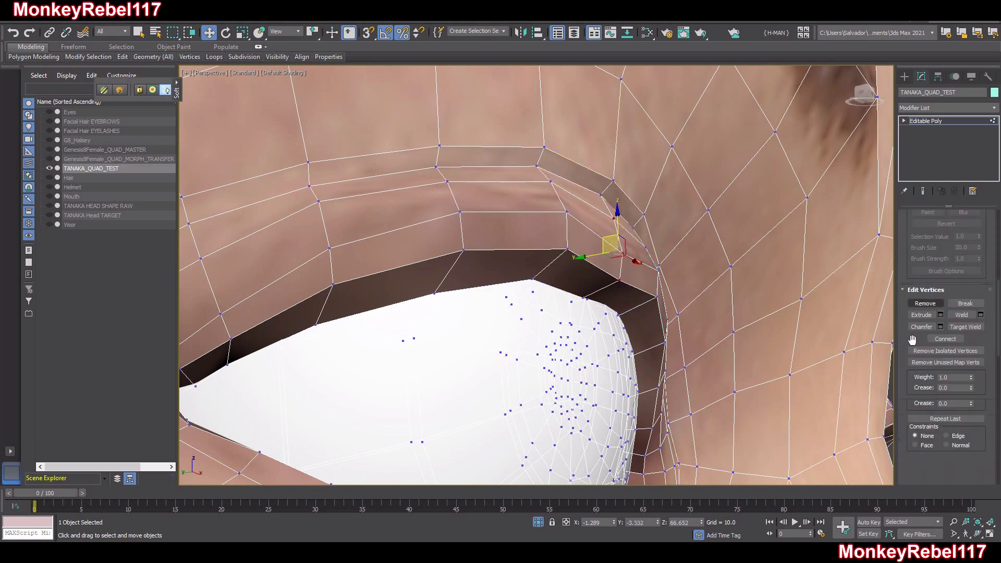
{"action": "scroll", "coordinate": [958, 316], "scroll_direction": "down", "scroll_amount": 5}
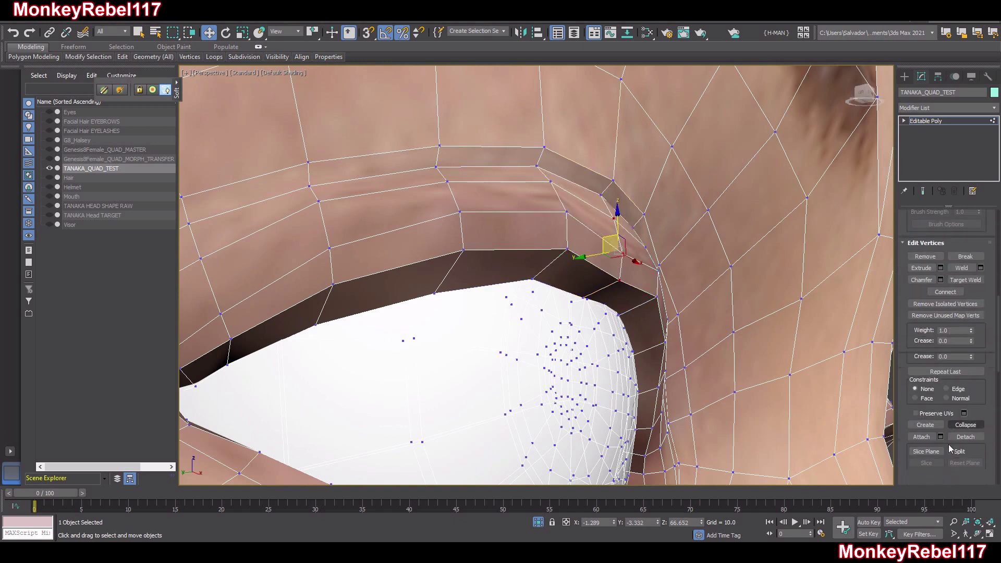
{"action": "left_click", "coordinate": [961, 478]}
{"action": "middle_click_drag", "start_coordinate": [749, 331], "coordinate": [765, 352], "text": "alt"}
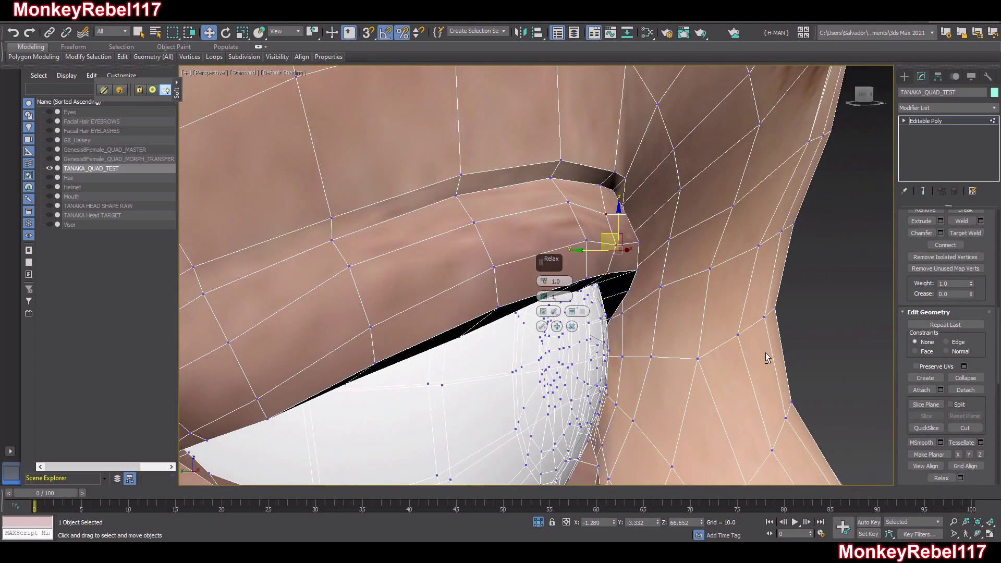
{"action": "left_click", "coordinate": [573, 327]}
Nudge the three selected upper eyelid vertices slightly upward.
{"action": "middle_click_drag", "start_coordinate": [573, 327], "coordinate": [603, 238], "text": "alt"}
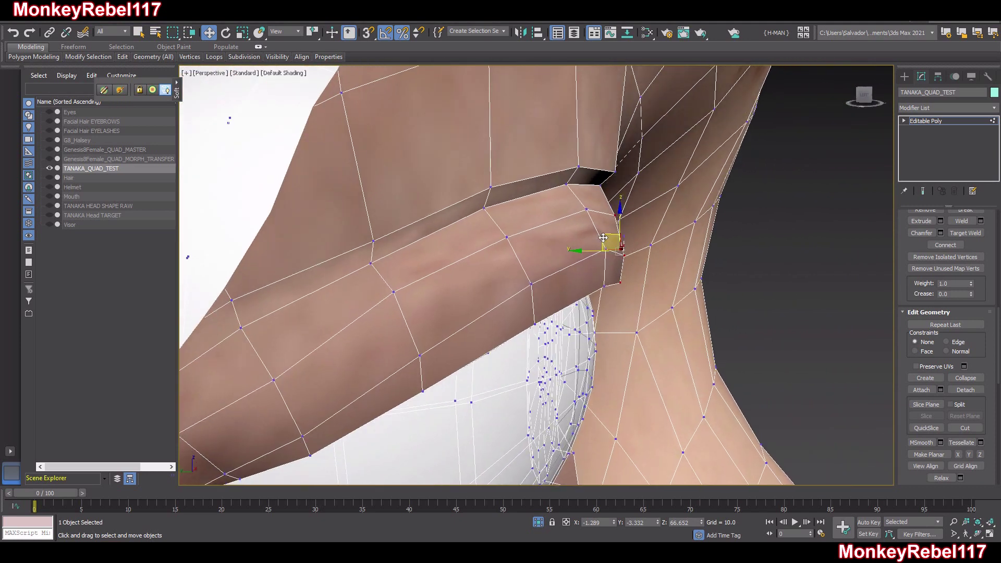
{"action": "left_click_drag", "start_coordinate": [603, 232], "coordinate": [602, 229]}
Select the vertices at the eye's outer corner and enable Soft Selection for them with a falloff of 0.5.
{"action": "middle_click_drag", "start_coordinate": [601, 228], "coordinate": [520, 310], "text": "alt"}
{"action": "left_click", "coordinate": [400, 293]}
{"action": "left_click", "coordinate": [500, 295]}
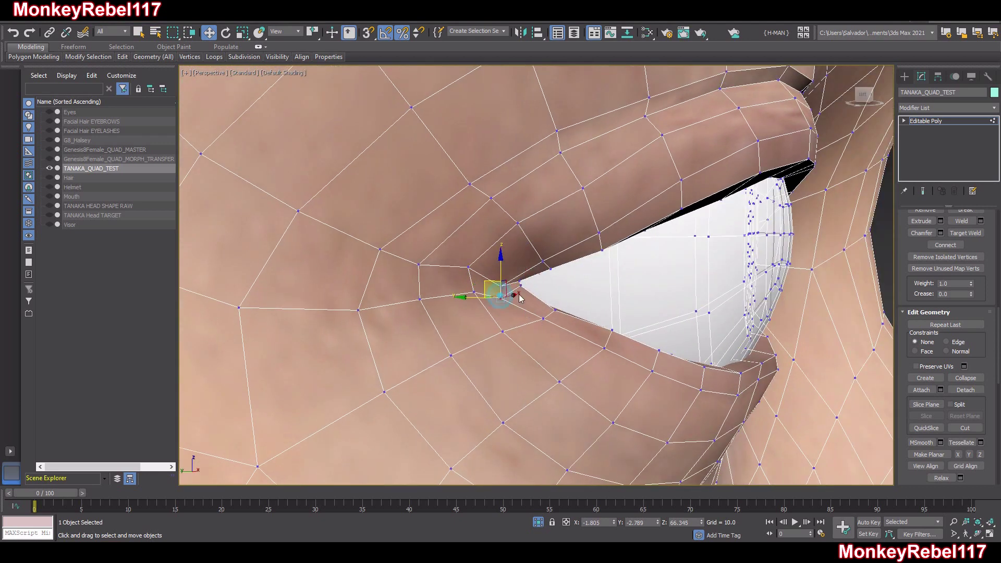
{"action": "middle_click_drag", "start_coordinate": [542, 322], "coordinate": [569, 337], "text": "alt"}
{"action": "scroll", "coordinate": [931, 362], "scroll_direction": "up", "scroll_amount": 5}
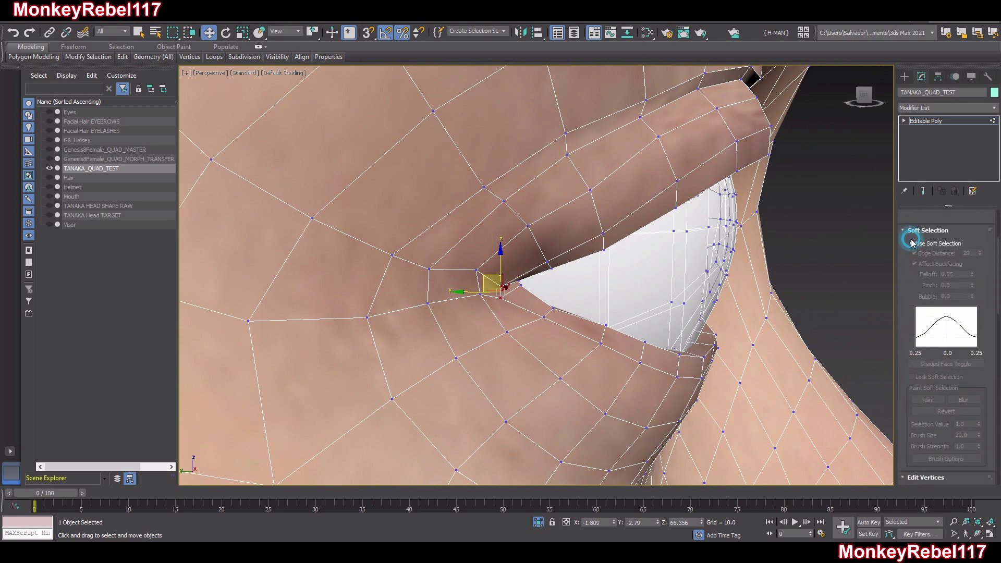
{"action": "left_click", "coordinate": [912, 243]}
{"action": "scroll", "coordinate": [614, 346], "scroll_direction": "up", "scroll_amount": 2}
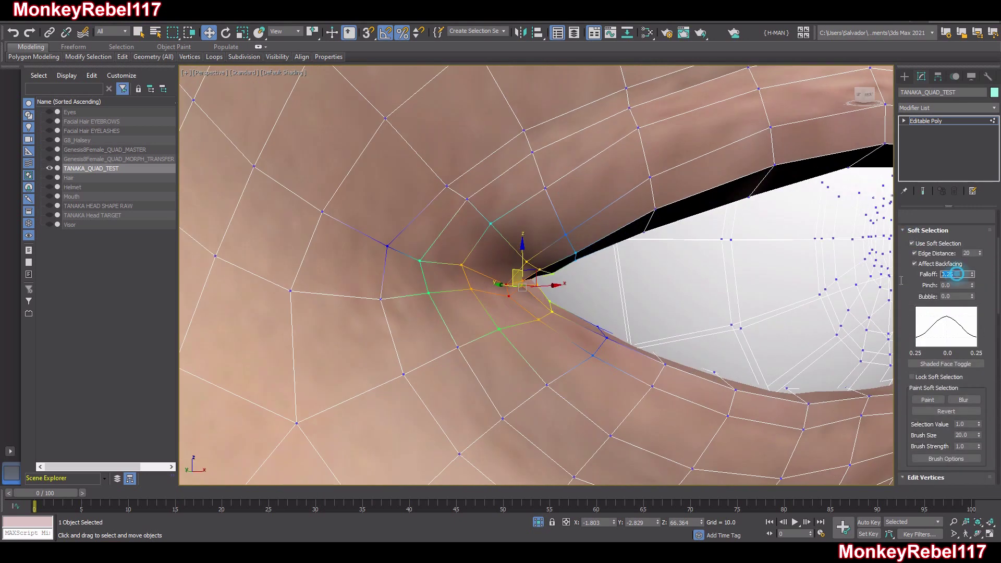
{"action": "key", "text": "Return"}
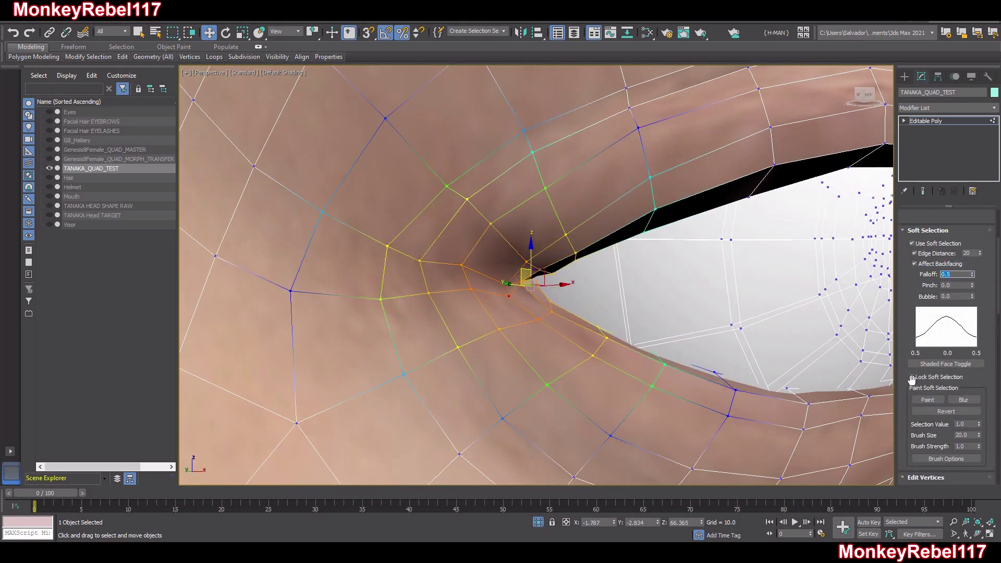
Relax the soft-selected vertices around the eye's outer corner and accept the result.
{"action": "scroll", "coordinate": [911, 379], "scroll_direction": "down", "scroll_amount": 5}
{"action": "left_click", "coordinate": [960, 384]}
{"action": "left_click", "coordinate": [541, 327]}
Examine the relaxed outer corner and the eyelid edges from several angles around the eyeball.
{"action": "scroll", "coordinate": [542, 326], "scroll_direction": "down", "scroll_amount": 5}
{"action": "middle_click_drag", "start_coordinate": [542, 326], "coordinate": [633, 333], "text": "alt"}
{"action": "scroll", "coordinate": [416, 299], "scroll_direction": "up", "scroll_amount": 5}
{"action": "scroll", "coordinate": [432, 307], "scroll_direction": "down", "scroll_amount": 1}
{"action": "middle_click_drag", "start_coordinate": [493, 324], "coordinate": [402, 328], "text": "alt"}
{"action": "middle_click_drag", "start_coordinate": [511, 306], "coordinate": [609, 328], "text": "alt"}
{"action": "middle_click_drag", "start_coordinate": [537, 307], "coordinate": [465, 292]}
{"action": "middle_click_drag", "start_coordinate": [530, 302], "coordinate": [480, 305]}
{"action": "scroll", "coordinate": [480, 303], "scroll_direction": "down", "scroll_amount": 4}
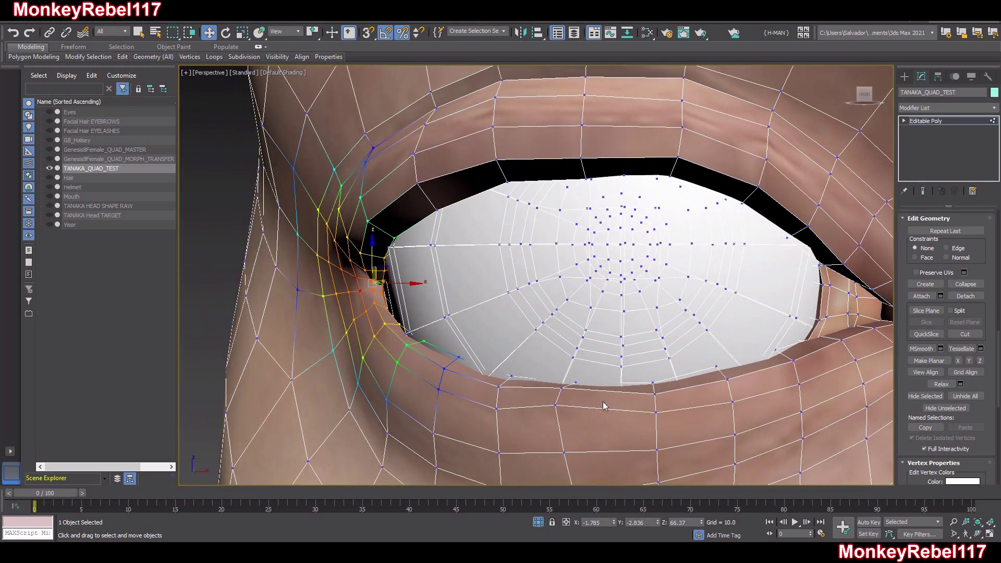
Select the middle vertex just below the lower eyelid's rim and turn off Soft Selection.
{"action": "scroll", "coordinate": [603, 401], "scroll_direction": "up", "scroll_amount": 3}
{"action": "left_click", "coordinate": [543, 323]}
{"action": "scroll", "coordinate": [547, 326], "scroll_direction": "up", "scroll_amount": 4}
{"action": "scroll", "coordinate": [555, 332], "scroll_direction": "down", "scroll_amount": 4}
{"action": "middle_click_drag", "start_coordinate": [559, 337], "coordinate": [599, 354], "text": "alt"}
{"action": "scroll", "coordinate": [910, 340], "scroll_direction": "up", "scroll_amount": 5}
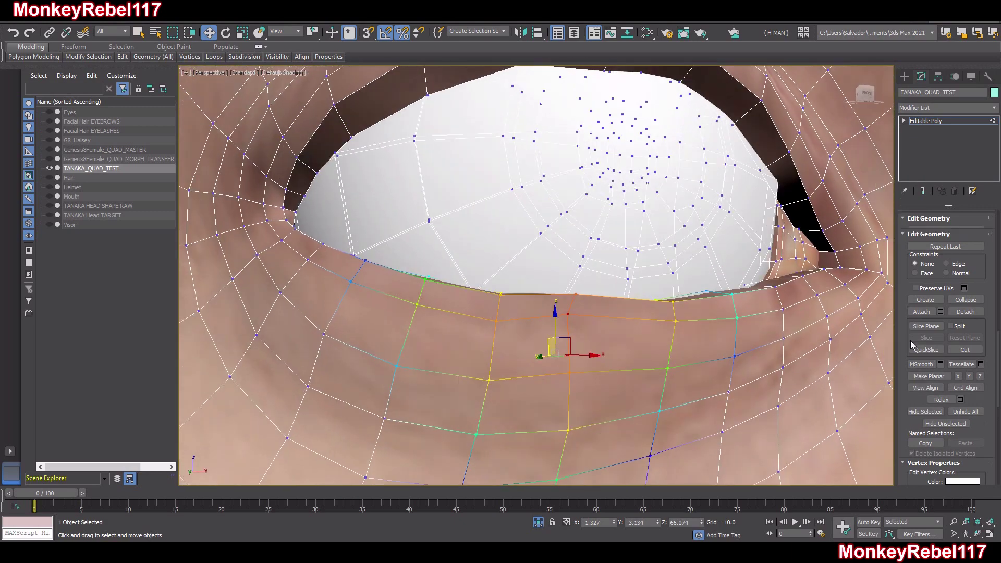
{"action": "scroll", "coordinate": [912, 307], "scroll_direction": "up", "scroll_amount": 5}
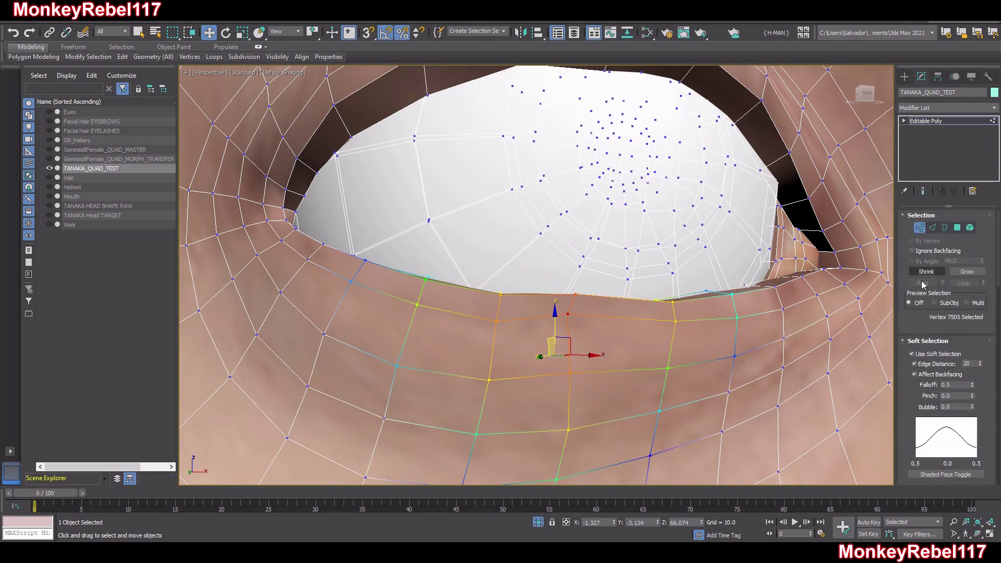
{"action": "left_click", "coordinate": [911, 355]}
{"action": "scroll", "coordinate": [905, 344], "scroll_direction": "down", "scroll_amount": 5}
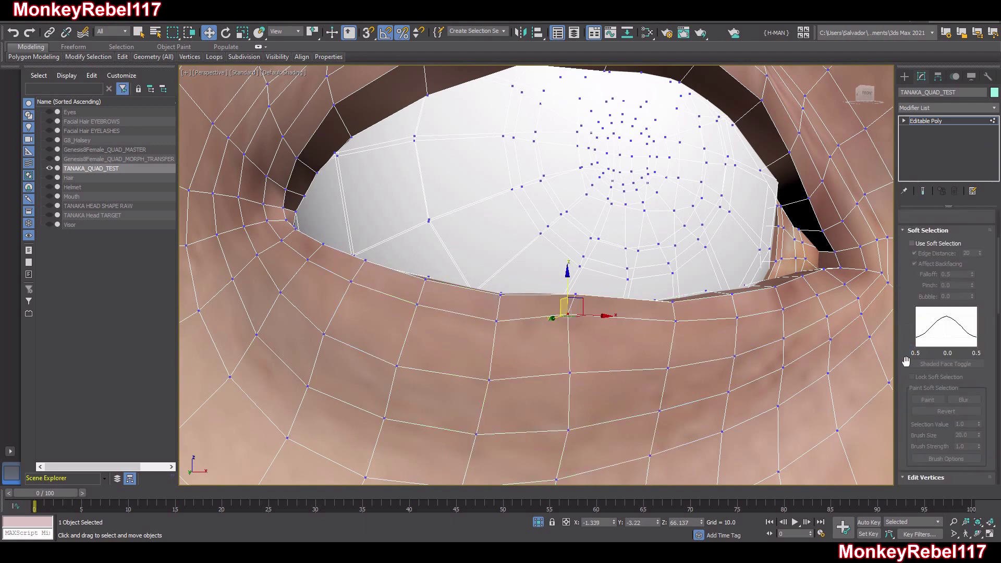
Relax the selected lower eyelid vertex and nudge it slightly forward along the Y axis.
{"action": "scroll", "coordinate": [911, 384], "scroll_direction": "down", "scroll_amount": 10}
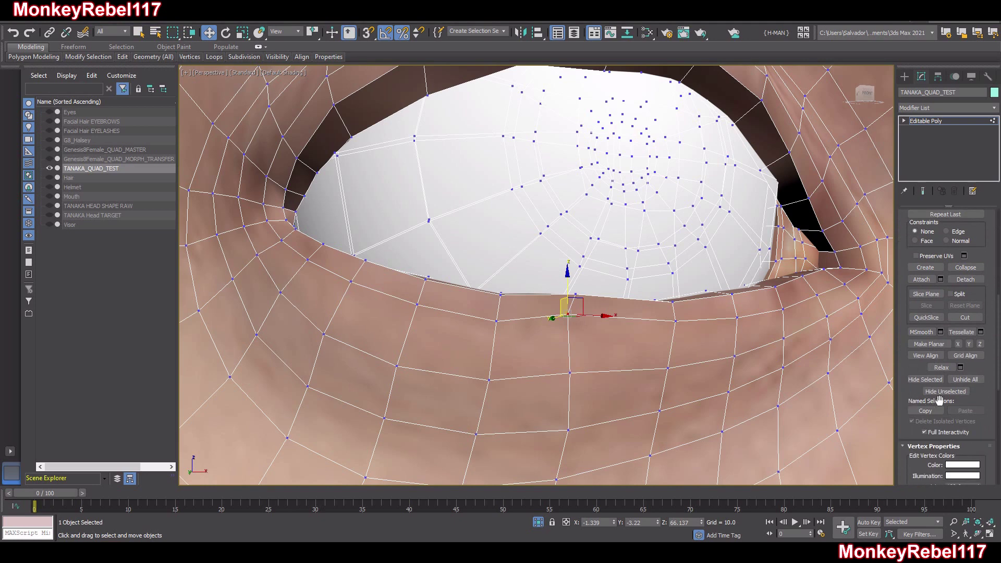
{"action": "left_click", "coordinate": [941, 368]}
{"action": "middle_click_drag", "start_coordinate": [651, 364], "coordinate": [534, 316], "text": "alt"}
{"action": "left_click", "coordinate": [593, 326]}
{"action": "middle_click_drag", "start_coordinate": [593, 326], "coordinate": [603, 361], "text": "alt"}
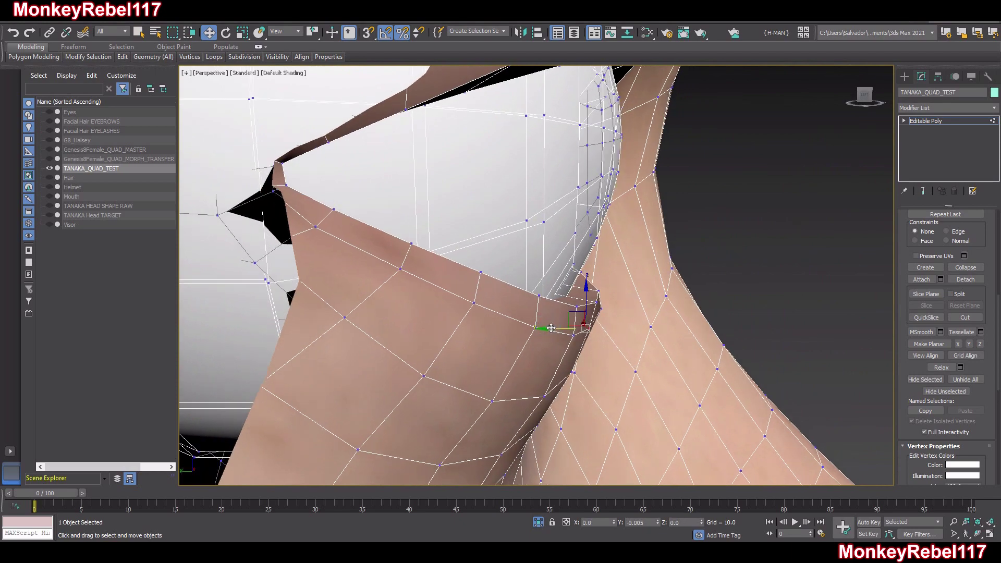
On the other eye, select the middle upper eyelid vertices and shift them slightly upward and forward.
{"action": "middle_click_drag", "start_coordinate": [552, 327], "coordinate": [349, 346], "text": "alt"}
{"action": "middle_click_drag", "start_coordinate": [615, 348], "coordinate": [509, 433]}
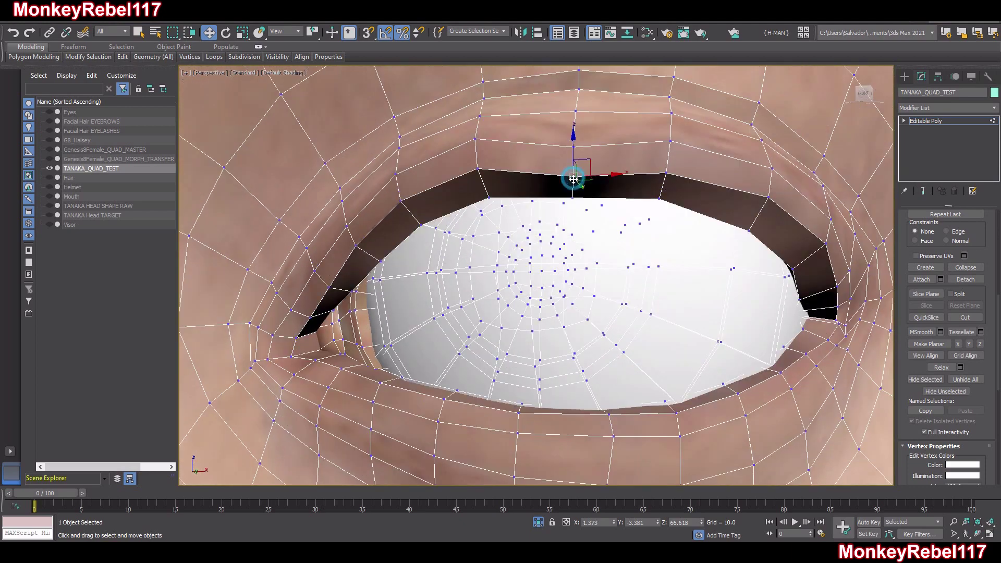
{"action": "middle_click_drag", "start_coordinate": [573, 145], "coordinate": [608, 250], "text": "alt"}
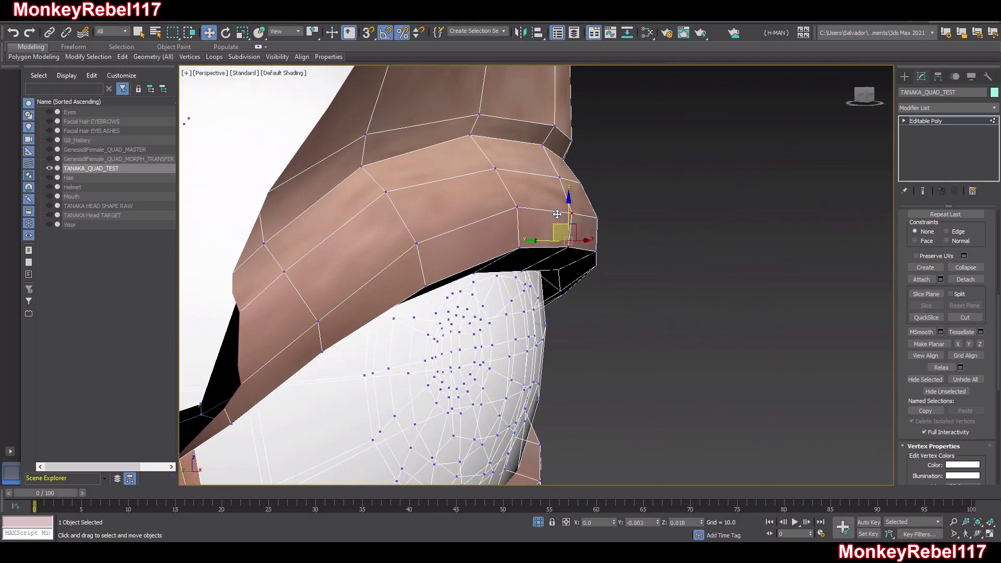
{"action": "middle_click_drag", "start_coordinate": [557, 214], "coordinate": [522, 218], "text": "alt"}
{"action": "middle_click_drag", "start_coordinate": [567, 176], "coordinate": [547, 188], "text": "alt"}
{"action": "middle_click_drag", "start_coordinate": [677, 203], "coordinate": [552, 195]}
Select the two vertices at this eye's outer corner and raise them slightly.
{"action": "scroll", "coordinate": [642, 227], "scroll_direction": "down", "scroll_amount": 3}
{"action": "middle_click_drag", "start_coordinate": [756, 345], "coordinate": [647, 312]}
{"action": "scroll", "coordinate": [688, 305], "scroll_direction": "up", "scroll_amount": 5}
{"action": "scroll", "coordinate": [678, 278], "scroll_direction": "down", "scroll_amount": 2}
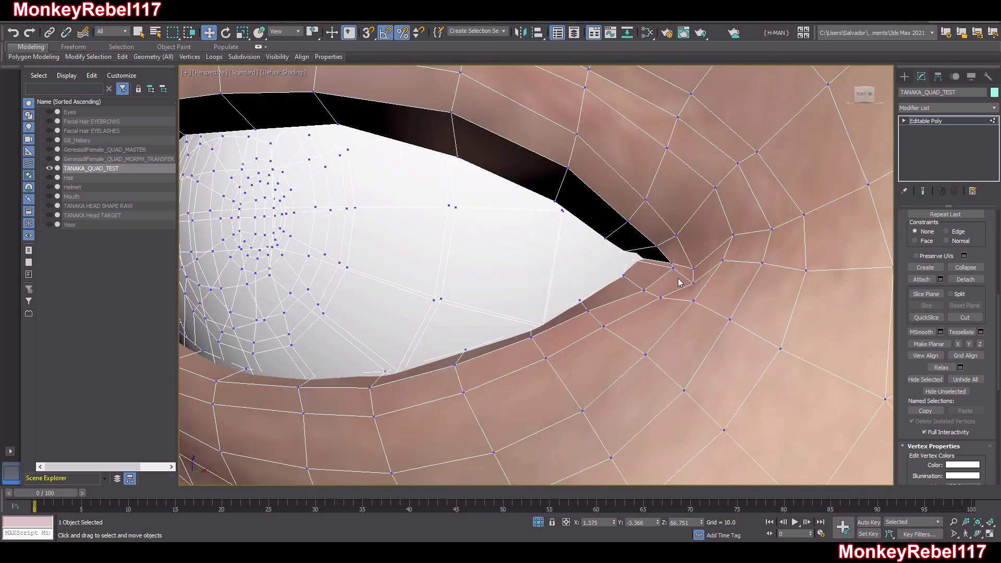
{"action": "middle_click_drag", "start_coordinate": [669, 263], "coordinate": [701, 284], "text": "alt"}
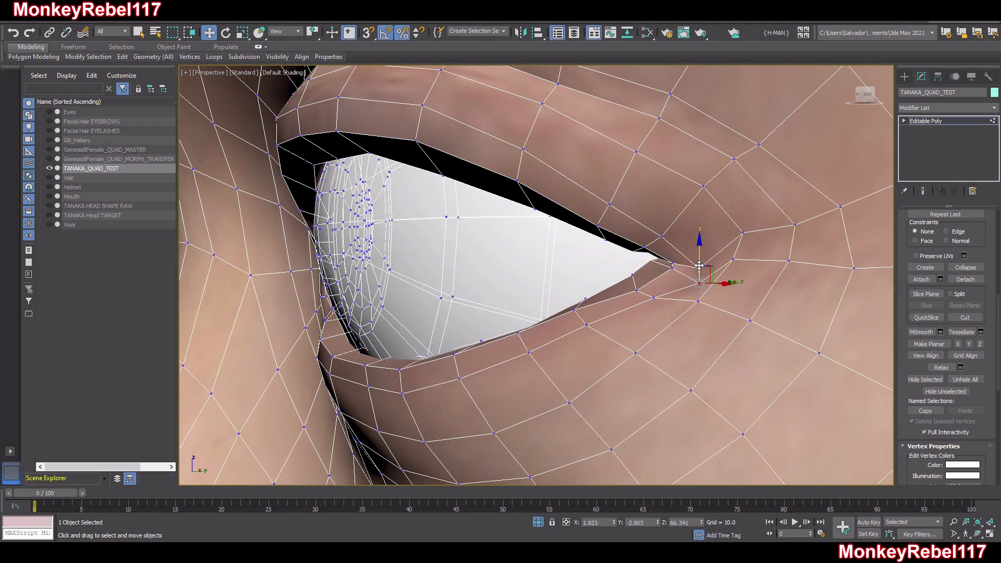
{"action": "scroll", "coordinate": [905, 264], "scroll_direction": "up", "scroll_amount": 5}
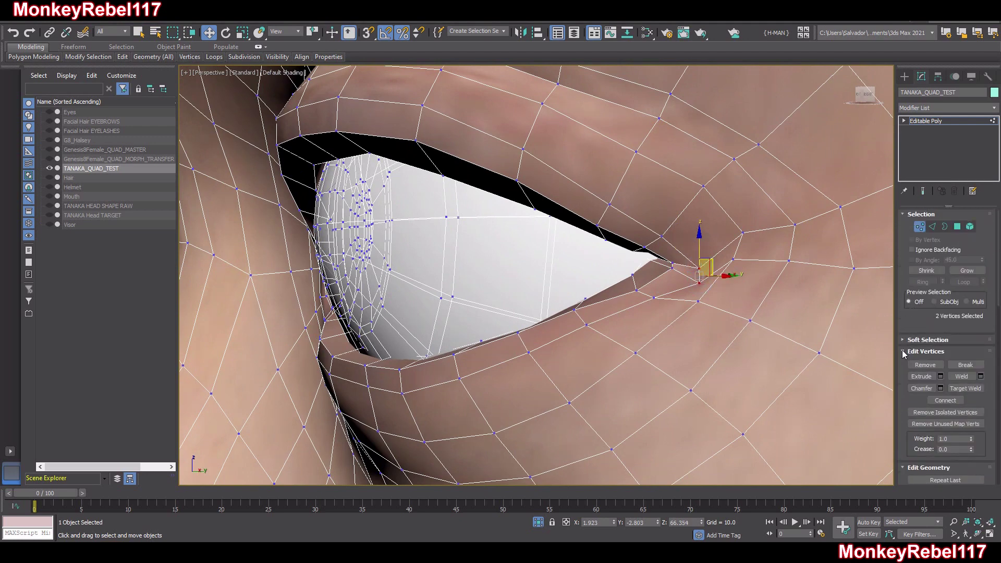
Enable Soft Selection for the outer corner vertices and relax them with an amount of 1.0 and one iteration.
{"action": "left_click", "coordinate": [917, 352]}
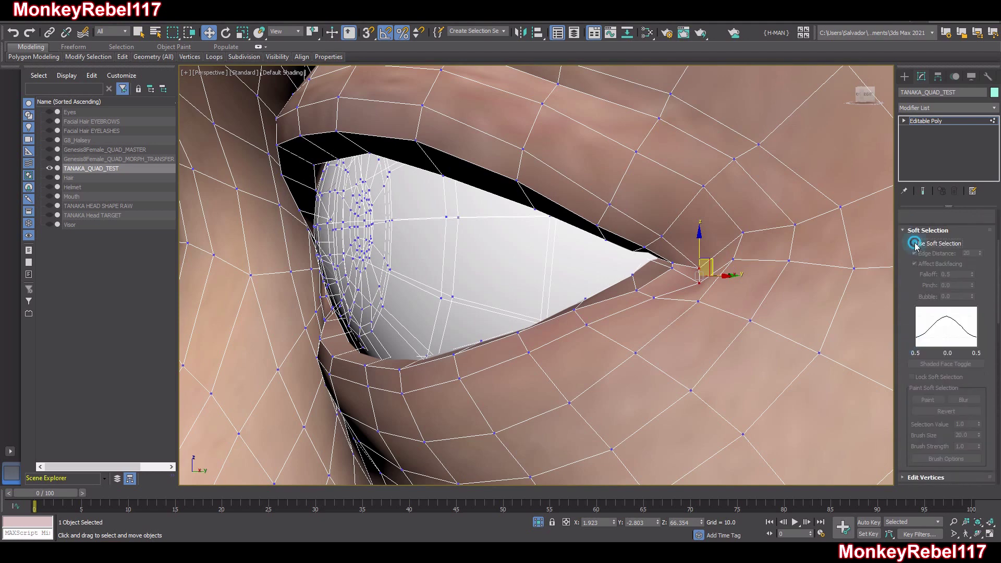
{"action": "left_click", "coordinate": [912, 243]}
{"action": "scroll", "coordinate": [904, 313], "scroll_direction": "down", "scroll_amount": 5}
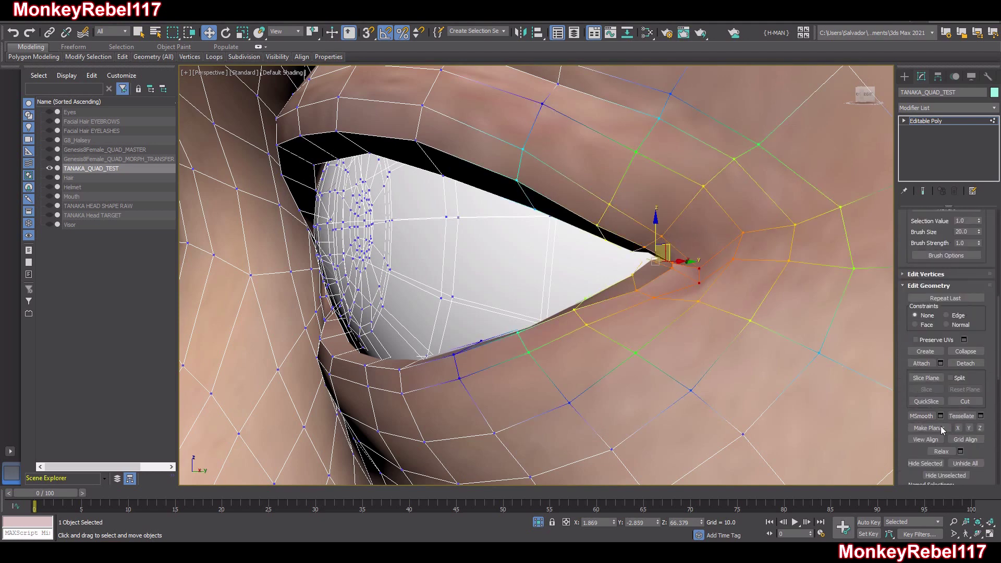
{"action": "left_click", "coordinate": [959, 452]}
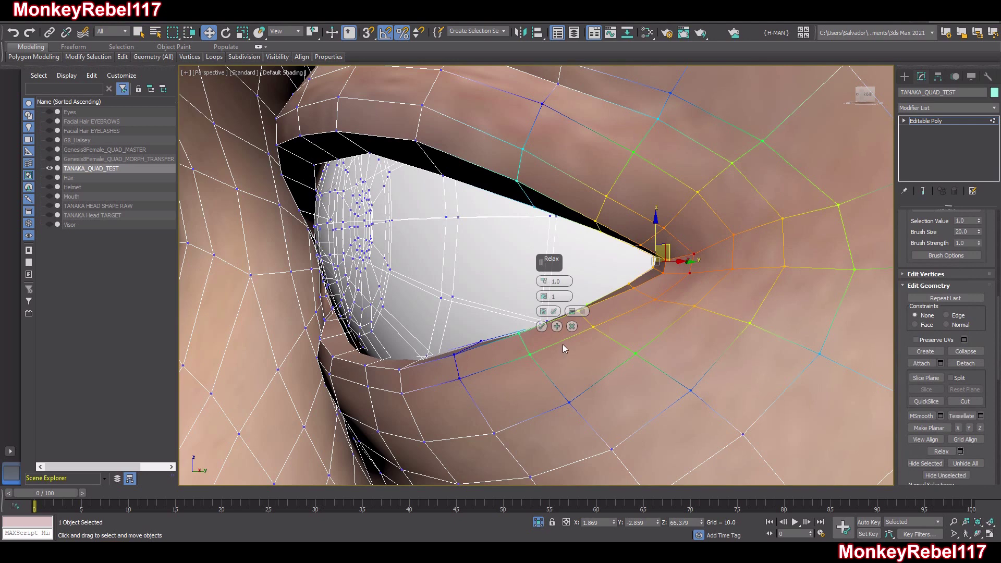
{"action": "left_click", "coordinate": [541, 327]}
Select the middle lower eyelid vertex of this eye, turn off Soft Selection and nudge the vertex slightly forward.
{"action": "scroll", "coordinate": [634, 333], "scroll_direction": "up", "scroll_amount": 10}
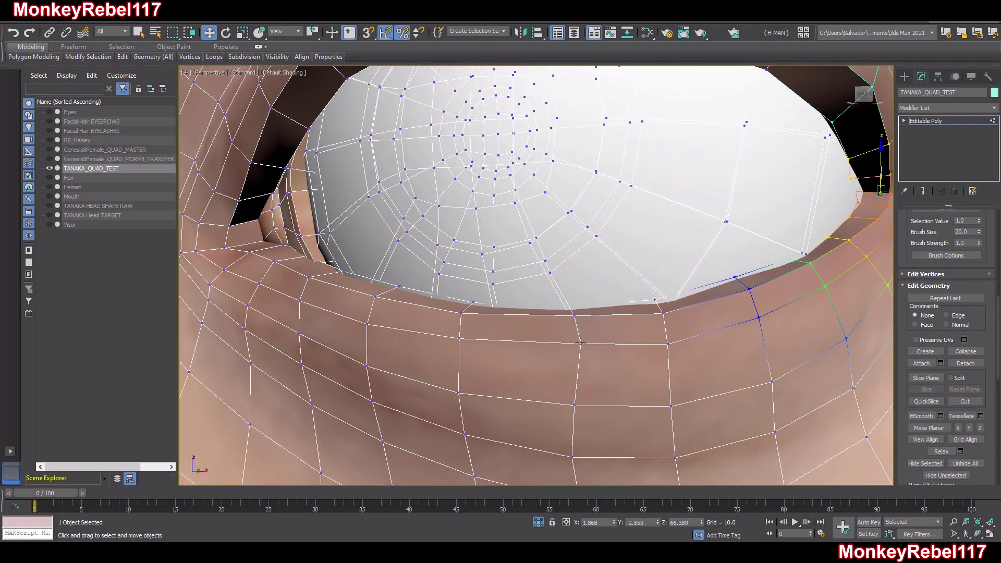
{"action": "left_click", "coordinate": [580, 343]}
{"action": "scroll", "coordinate": [910, 300], "scroll_direction": "up", "scroll_amount": 5}
{"action": "left_click", "coordinate": [912, 274]}
{"action": "middle_click_drag", "start_coordinate": [612, 363], "coordinate": [523, 363]}
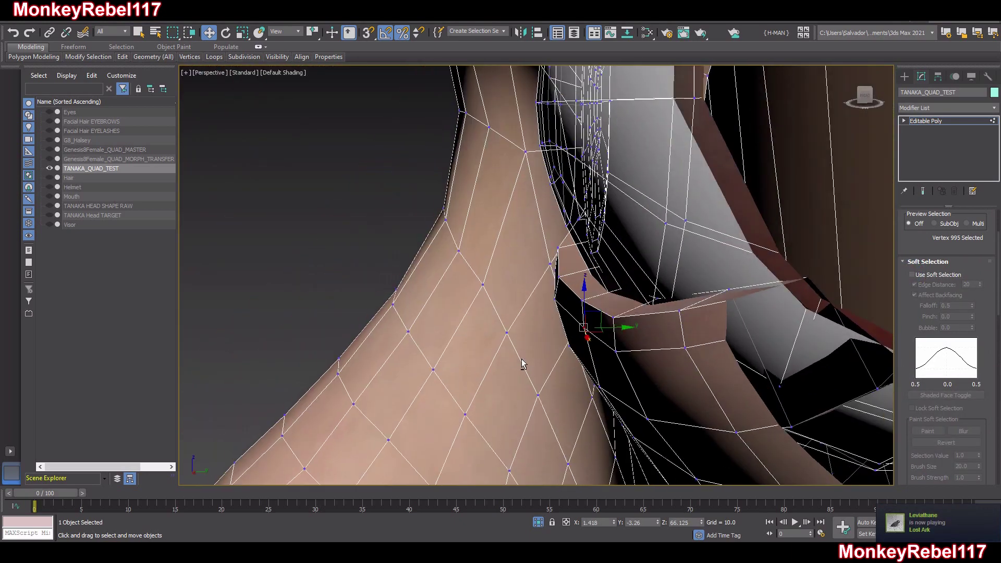
{"action": "left_click_drag", "start_coordinate": [614, 328], "coordinate": [609, 328]}
Select the lower eyelid vertex just below the moved one, followed by the vertex on the eyelid rim.
{"action": "middle_click_drag", "start_coordinate": [599, 341], "coordinate": [527, 384], "text": "alt"}
{"action": "left_click", "coordinate": [559, 386]}
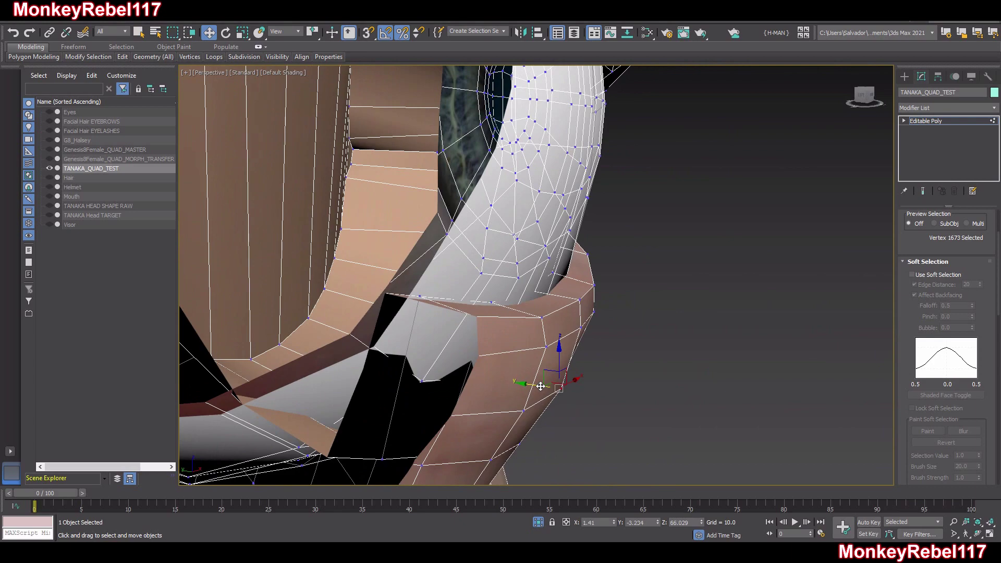
{"action": "left_click", "coordinate": [579, 299]}
{"action": "middle_click_drag", "start_coordinate": [579, 299], "coordinate": [554, 329], "text": "alt"}
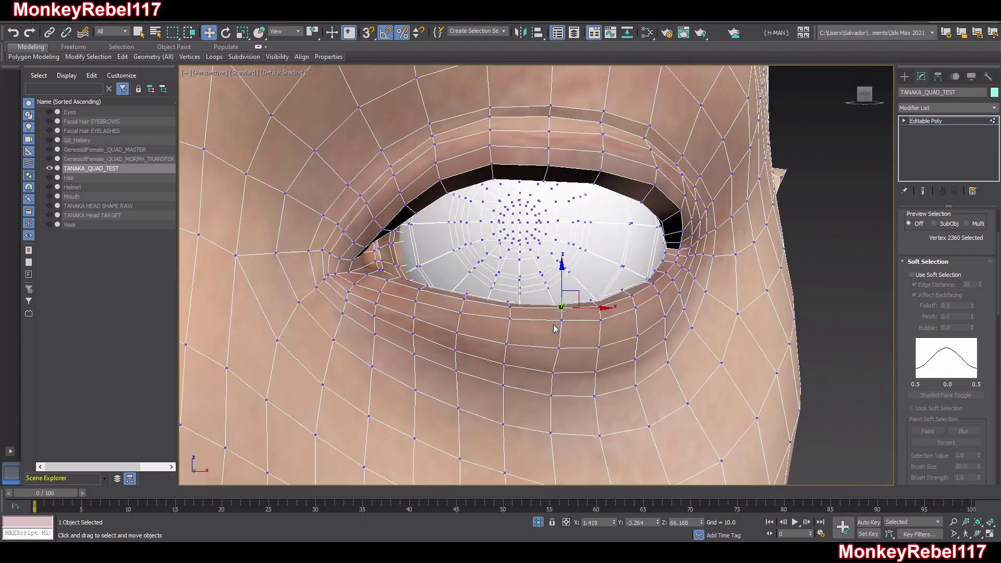
Select the two vertices at the peak of the painted eyebrow, one on its lower edge and one above it.
{"action": "scroll", "coordinate": [555, 328], "scroll_direction": "down", "scroll_amount": 10}
{"action": "scroll", "coordinate": [602, 275], "scroll_direction": "up", "scroll_amount": 10}
{"action": "scroll", "coordinate": [602, 275], "scroll_direction": "down", "scroll_amount": 8}
{"action": "scroll", "coordinate": [526, 309], "scroll_direction": "down", "scroll_amount": 2}
{"action": "middle_click_drag", "start_coordinate": [526, 309], "coordinate": [571, 281], "text": "alt"}
{"action": "scroll", "coordinate": [541, 338], "scroll_direction": "down", "scroll_amount": 6}
{"action": "scroll", "coordinate": [566, 238], "scroll_direction": "up", "scroll_amount": 5}
{"action": "scroll", "coordinate": [546, 252], "scroll_direction": "up", "scroll_amount": 4}
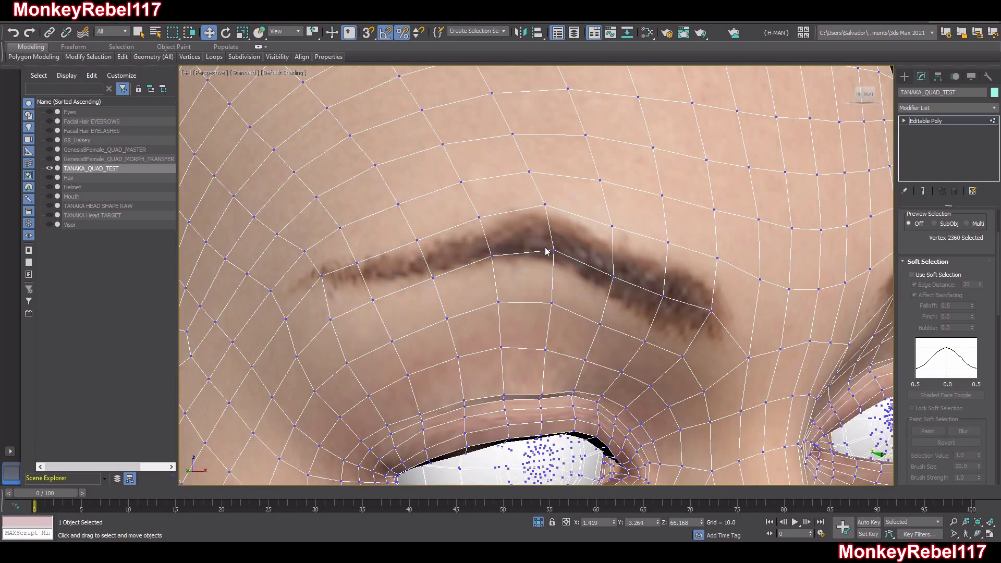
{"action": "left_click", "coordinate": [554, 250]}
{"action": "left_click", "coordinate": [545, 205], "text": "ctrl"}
Add the two matching vertices at the peak of the other eyebrow to the selection.
{"action": "middle_click_drag", "start_coordinate": [568, 245], "coordinate": [489, 277], "text": "alt"}
{"action": "scroll", "coordinate": [710, 279], "scroll_direction": "down", "scroll_amount": 4}
{"action": "middle_click_drag", "start_coordinate": [710, 279], "coordinate": [539, 282]}
{"action": "middle_click_drag", "start_coordinate": [604, 273], "coordinate": [505, 267], "text": "alt"}
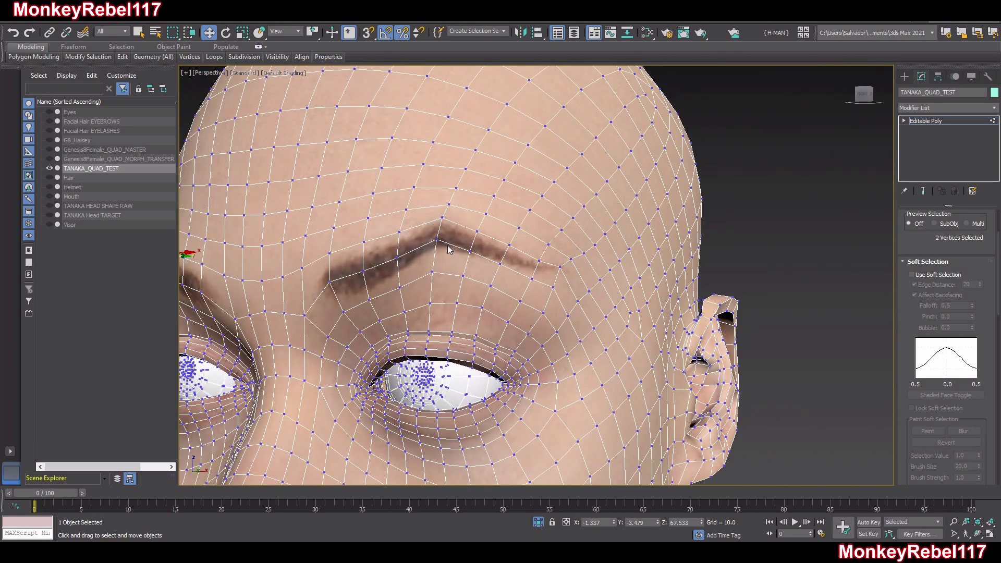
{"action": "left_click", "coordinate": [438, 239], "text": "ctrl"}
{"action": "left_click", "coordinate": [442, 217], "text": "ctrl"}
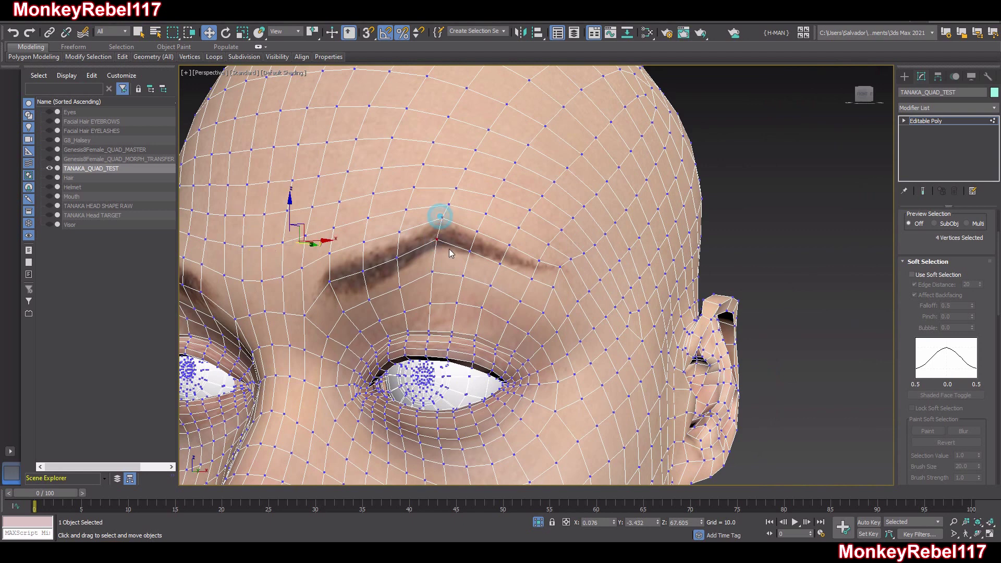
Show the Facial Hair EYEBROWS object and examine how it sits against the brow surface on both sides.
{"action": "middle_click_drag", "start_coordinate": [443, 229], "coordinate": [556, 231]}
{"action": "middle_click_drag", "start_coordinate": [556, 245], "coordinate": [582, 262], "text": "alt"}
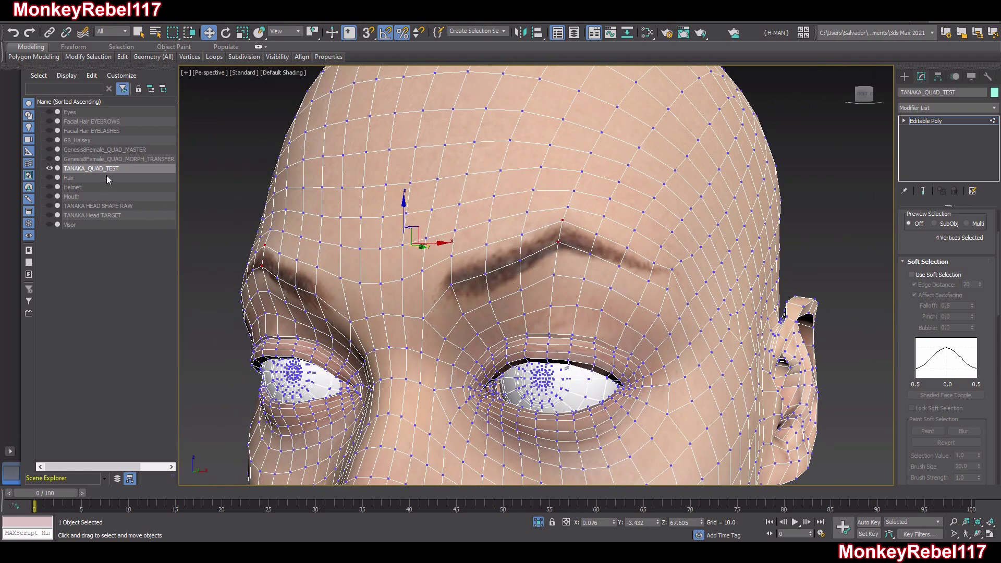
{"action": "left_click", "coordinate": [49, 121]}
{"action": "scroll", "coordinate": [552, 257], "scroll_direction": "up", "scroll_amount": 3}
{"action": "mouse_move", "coordinate": [552, 257]}
{"action": "middle_mouse_down", "text": "alt"}
{"action": "mouse_move", "coordinate": [510, 265]}
{"action": "mouse_move", "coordinate": [564, 266]}
{"action": "middle_mouse_up", "text": "alt"}
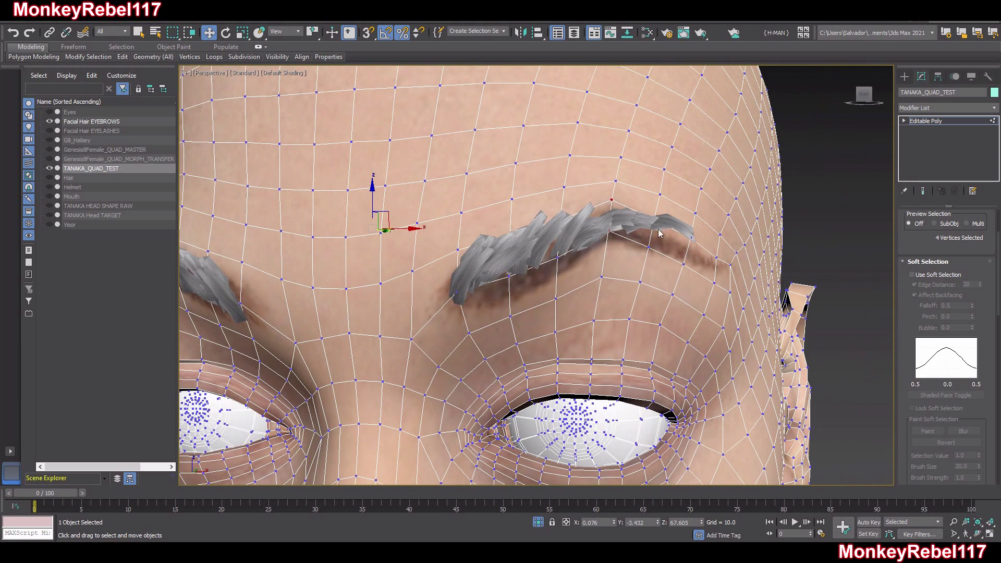
{"action": "middle_click_drag", "start_coordinate": [672, 239], "coordinate": [710, 251], "text": "alt"}
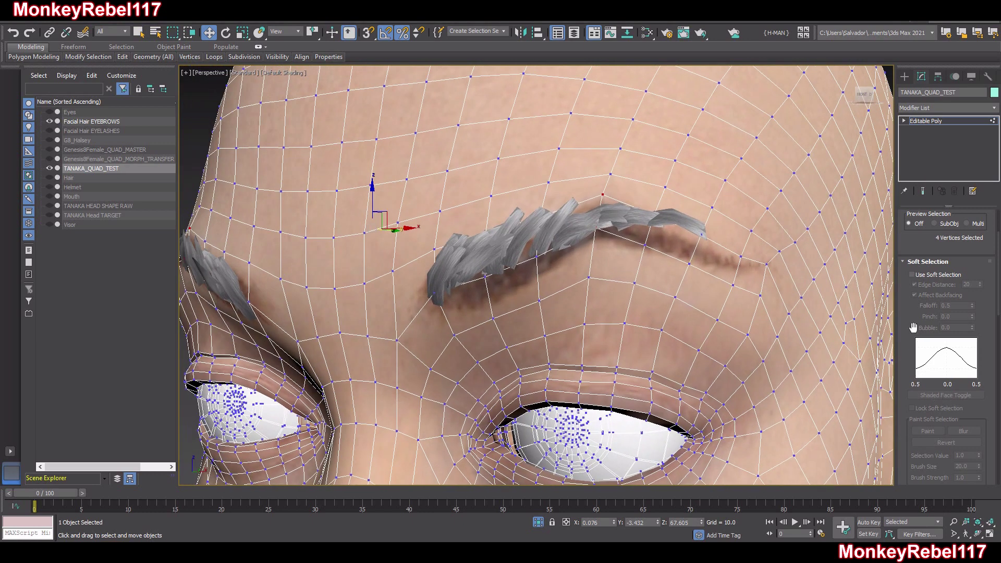
{"action": "scroll", "coordinate": [909, 308], "scroll_direction": "up", "scroll_amount": 3}
{"action": "middle_click_drag", "start_coordinate": [637, 302], "coordinate": [508, 295], "text": "alt"}
{"action": "scroll", "coordinate": [632, 306], "scroll_direction": "down", "scroll_amount": 4}
{"action": "middle_click_drag", "start_coordinate": [508, 295], "coordinate": [494, 274], "text": "alt"}
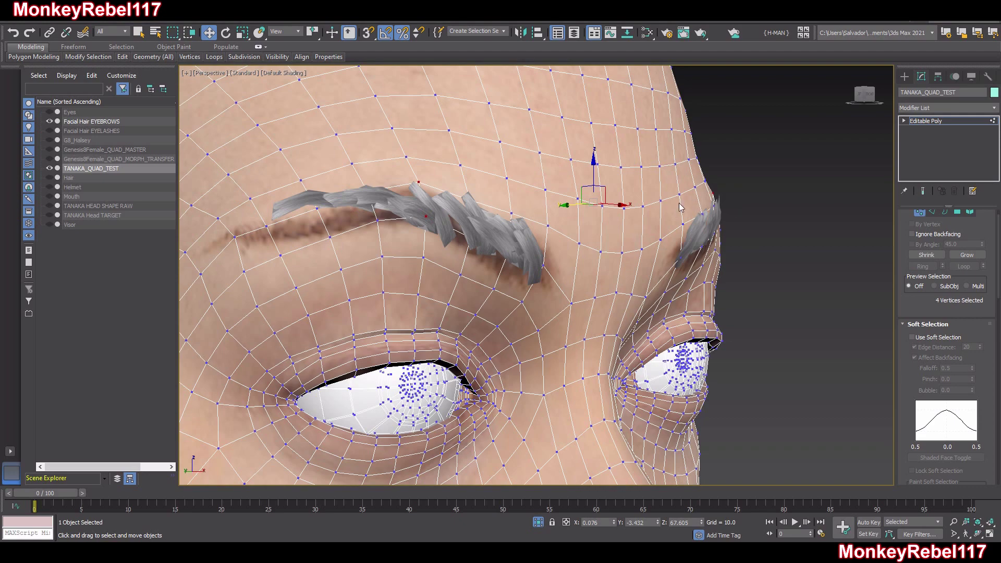
Turn on soft selection for the four eyebrow-peak vertices and relax the brow surface around them.
{"action": "middle_click_drag", "start_coordinate": [573, 214], "coordinate": [507, 217], "text": "alt"}
{"action": "middle_click_drag", "start_coordinate": [677, 217], "coordinate": [593, 255]}
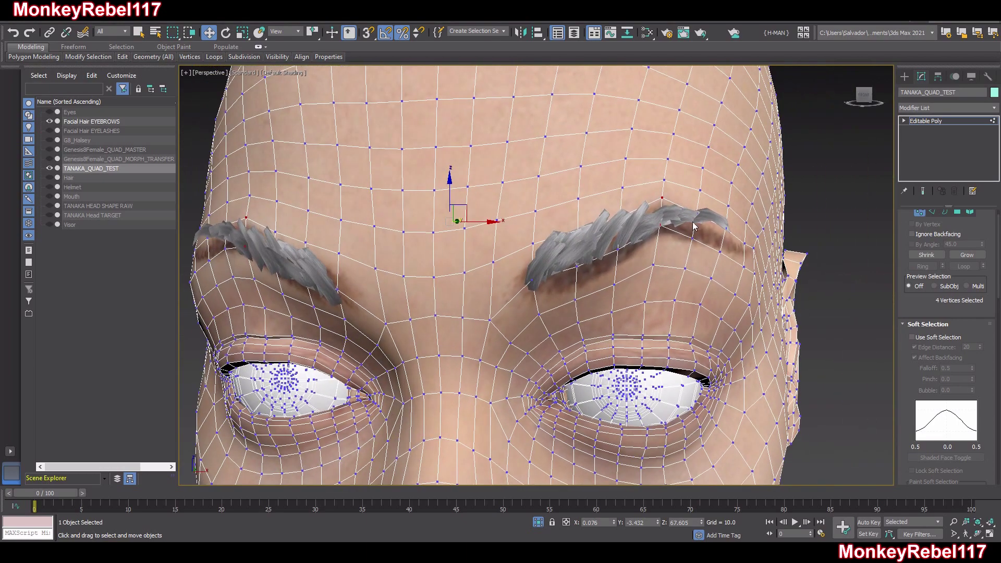
{"action": "left_click", "coordinate": [912, 338]}
{"action": "scroll", "coordinate": [908, 369], "scroll_direction": "down", "scroll_amount": 10}
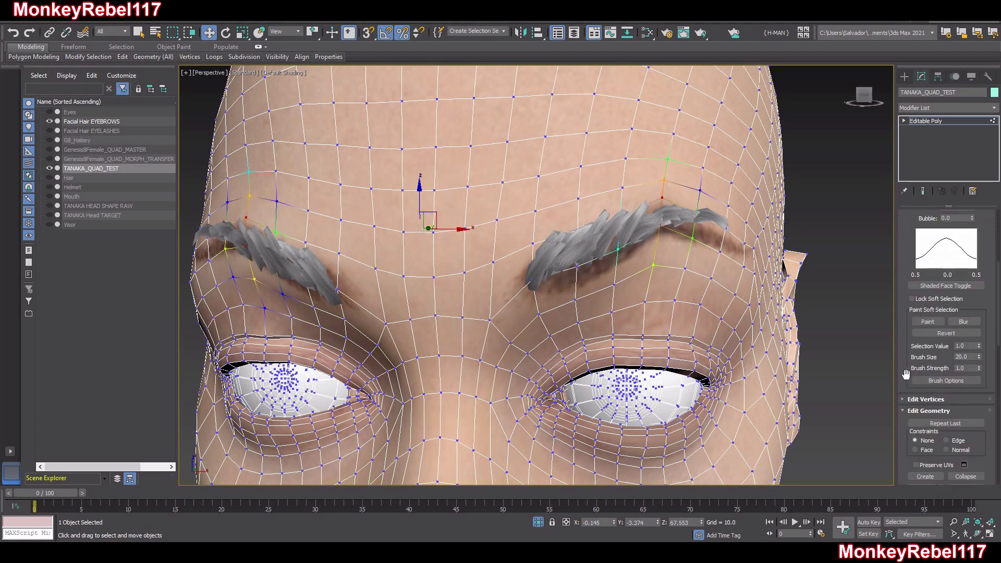
{"action": "left_click", "coordinate": [937, 341]}
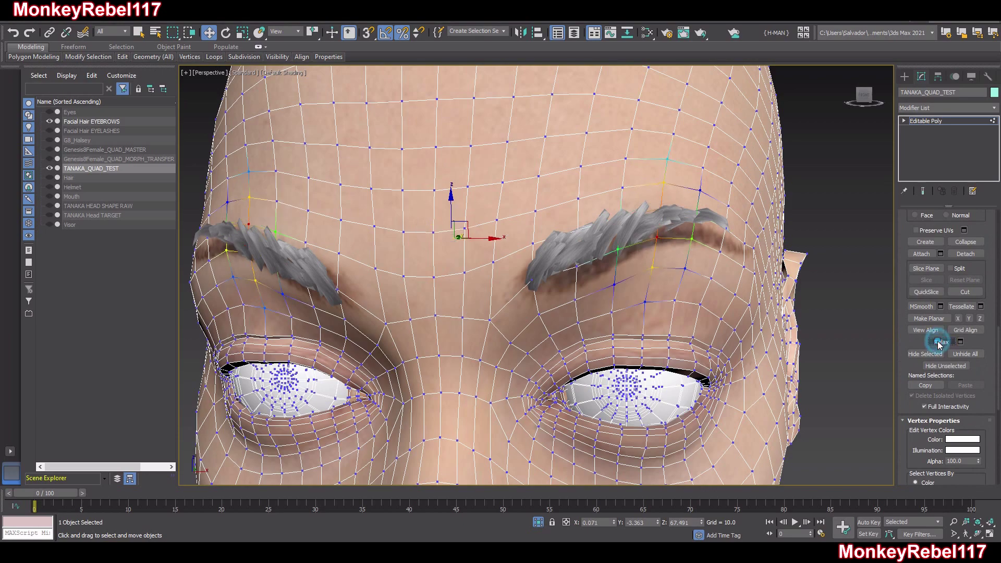
Apply Relax to the soft-selected brow vertices with an amount of 0.5.
{"action": "middle_click_drag", "start_coordinate": [740, 318], "coordinate": [641, 350], "text": "alt"}
{"action": "left_click", "coordinate": [960, 342]}
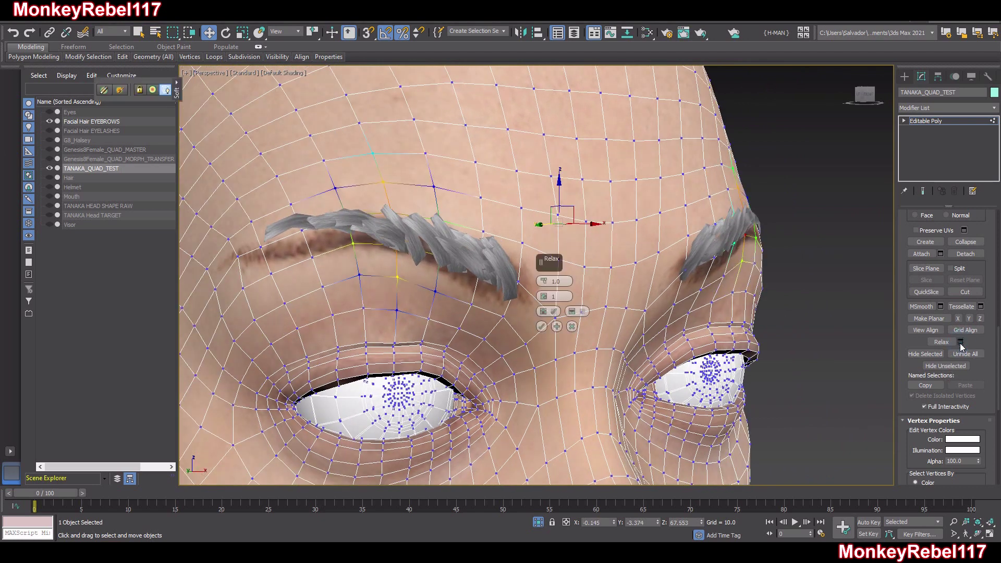
{"action": "left_click", "coordinate": [554, 281]}
{"action": "type", "text": ".5"}
{"action": "key", "text": "Return"}
{"action": "left_click", "coordinate": [541, 326]}
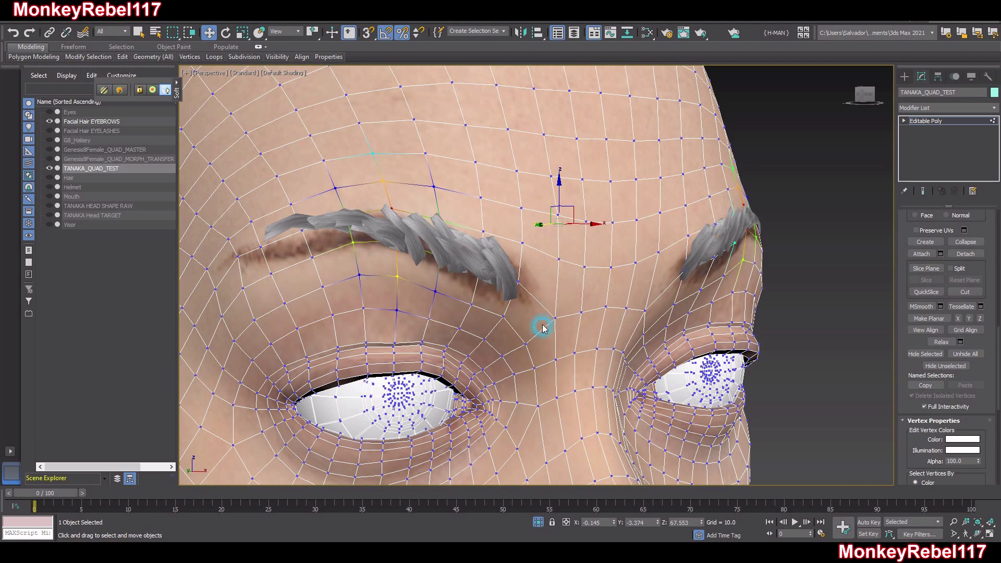
{"action": "middle_click_drag", "start_coordinate": [529, 308], "coordinate": [515, 294], "text": "alt"}
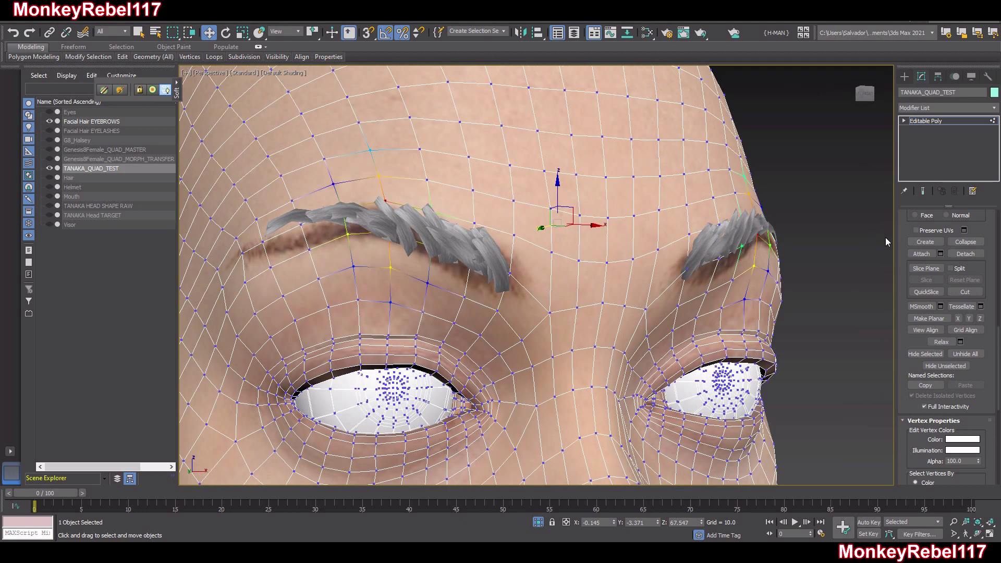
Leave vertex editing on the head mesh and select the Facial Hair EYEBROWS object for sub-object editing.
{"action": "scroll", "coordinate": [903, 252], "scroll_direction": "up", "scroll_amount": 9}
{"action": "scroll", "coordinate": [904, 253], "scroll_direction": "up", "scroll_amount": 2}
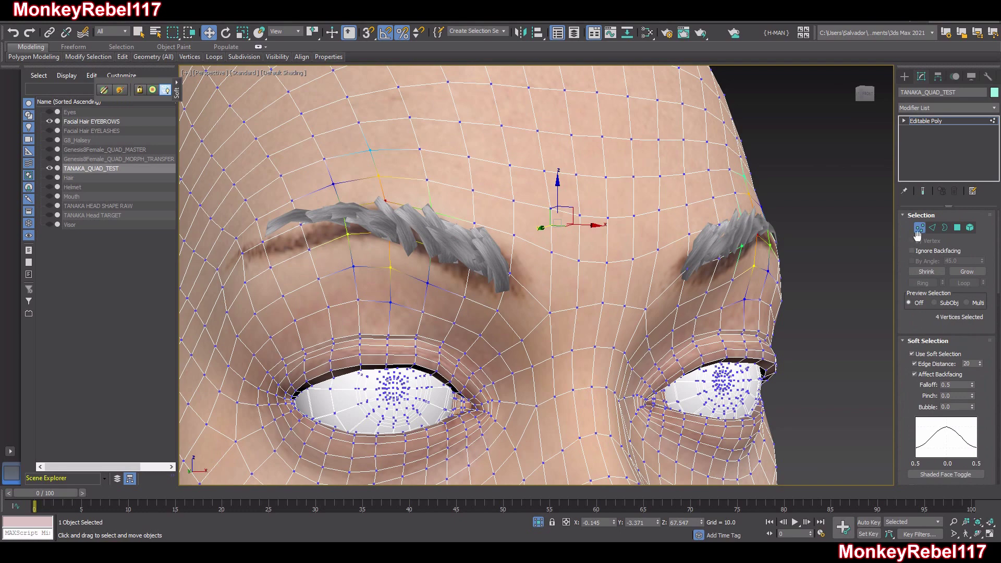
{"action": "left_click", "coordinate": [919, 227]}
{"action": "left_click", "coordinate": [440, 238]}
{"action": "middle_click_drag", "start_coordinate": [440, 238], "coordinate": [476, 235], "text": "alt"}
{"action": "middle_click_drag", "start_coordinate": [839, 201], "coordinate": [734, 227], "text": "alt"}
{"action": "left_click", "coordinate": [968, 230]}
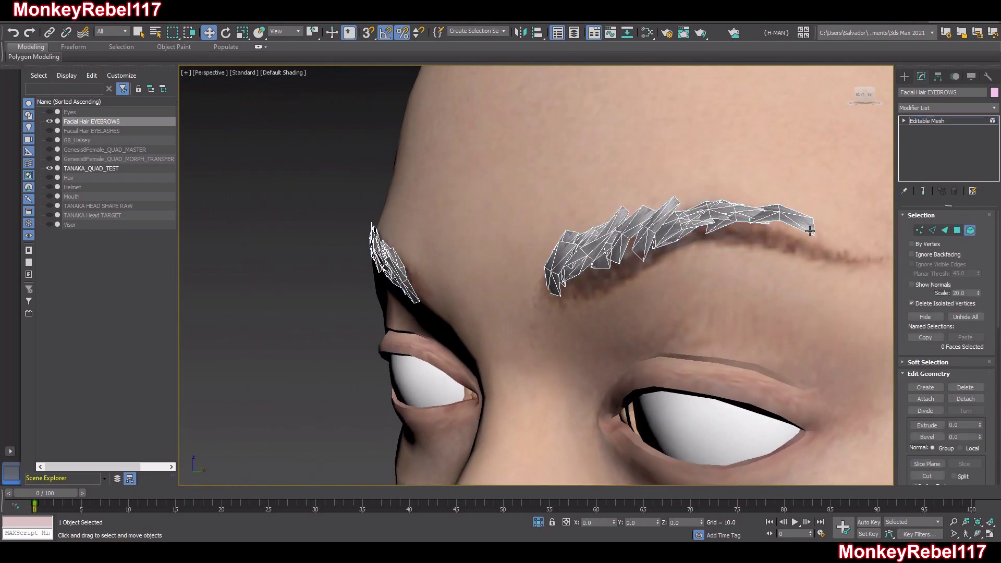
Select the two vertices at the eyebrow's outer tip and enable soft selection with a falloff of 2000.
{"action": "left_click", "coordinate": [919, 231]}
{"action": "left_click_drag", "start_coordinate": [808, 209], "coordinate": [808, 208]}
{"action": "left_click", "coordinate": [905, 363]}
{"action": "left_click", "coordinate": [912, 343]}
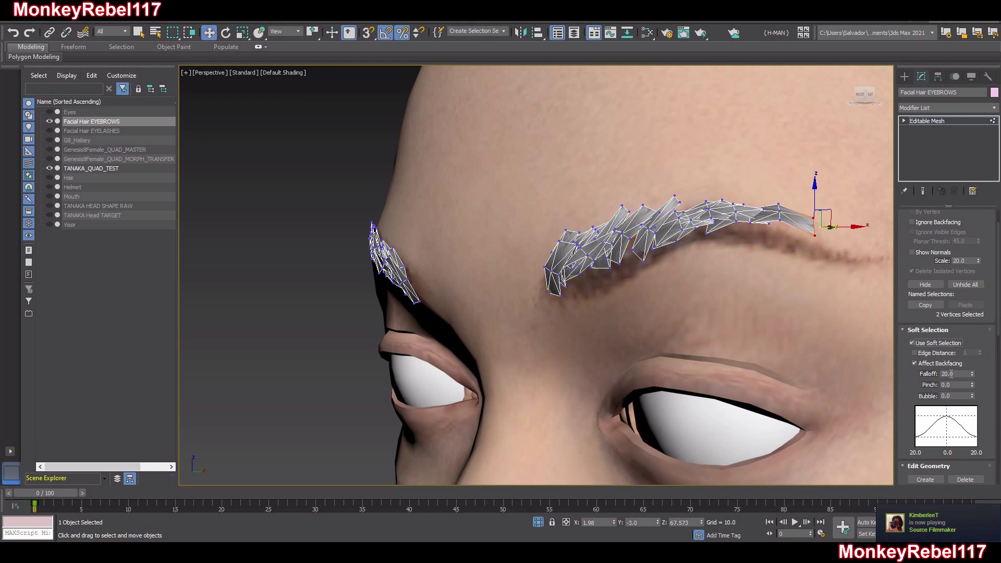
{"action": "middle_click_drag", "start_coordinate": [761, 319], "coordinate": [716, 321]}
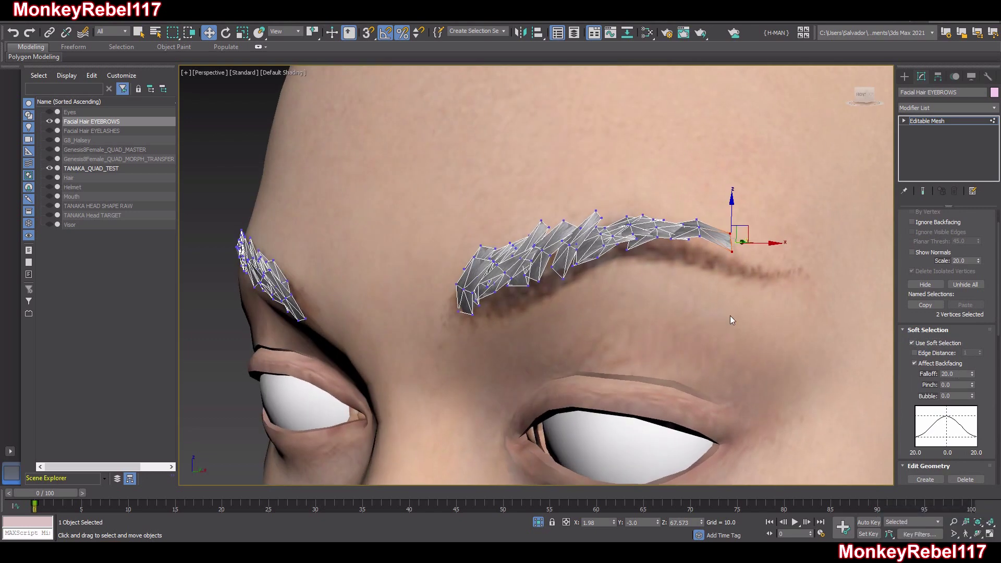
{"action": "double_click", "coordinate": [953, 374]}
{"action": "type", "text": "2000"}
{"action": "key", "text": "Return"}
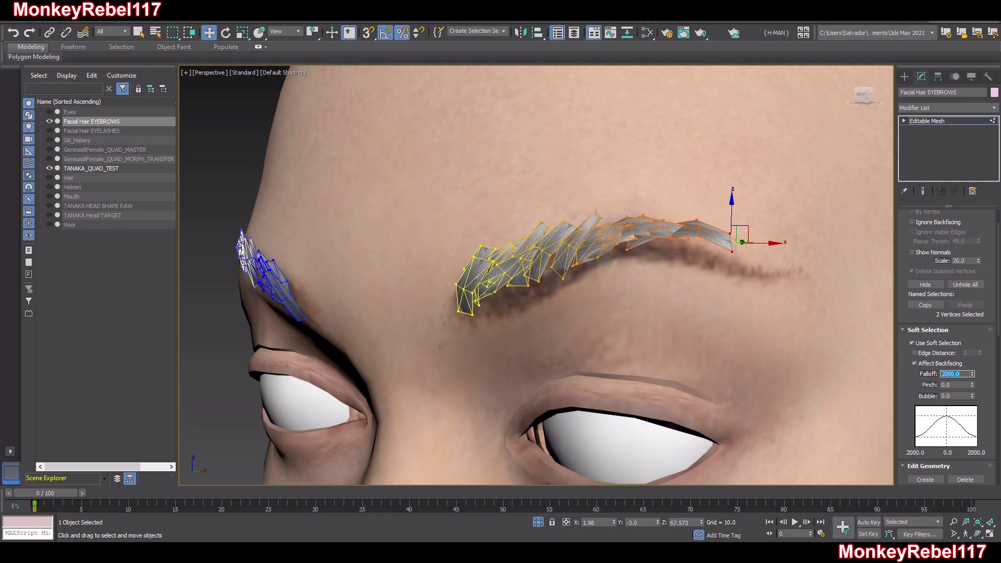
Move the soft-selected outer tip of the eyebrow closer to the brow surface.
{"action": "middle_click_drag", "start_coordinate": [679, 280], "coordinate": [620, 292], "text": "alt"}
{"action": "mouse_move", "coordinate": [582, 210]}
{"action": "left_mouse_down"}
{"action": "mouse_move", "coordinate": [588, 248]}
{"action": "mouse_move", "coordinate": [593, 200]}
{"action": "mouse_move", "coordinate": [596, 213]}
{"action": "left_mouse_up"}
{"action": "middle_click_drag", "start_coordinate": [596, 214], "coordinate": [585, 250], "text": "alt"}
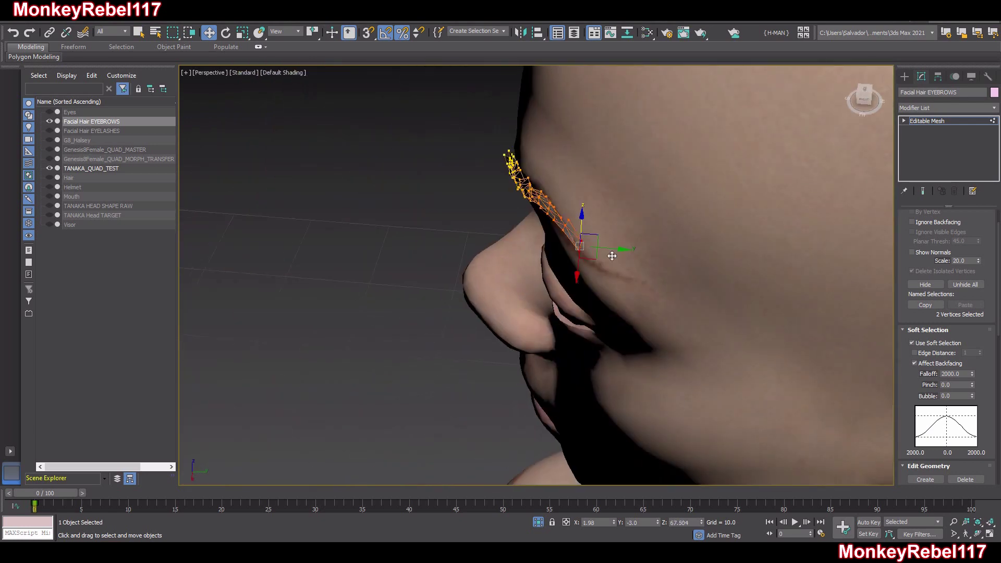
{"action": "left_click_drag", "start_coordinate": [588, 255], "coordinate": [586, 261]}
Select the outer tip vertices of the opposite eyebrow and move them onto the painted brow.
{"action": "middle_click_drag", "start_coordinate": [574, 272], "coordinate": [696, 229], "text": "alt"}
{"action": "middle_click_drag", "start_coordinate": [472, 279], "coordinate": [750, 280]}
{"action": "left_click_drag", "start_coordinate": [364, 214], "coordinate": [394, 271]}
{"action": "middle_click_drag", "start_coordinate": [394, 271], "coordinate": [360, 225], "text": "alt"}
{"action": "left_click_drag", "start_coordinate": [382, 214], "coordinate": [398, 249]}
{"action": "middle_click_drag", "start_coordinate": [397, 249], "coordinate": [411, 225], "text": "alt"}
Select a single vertex near the middle of that eyebrow.
{"action": "scroll", "coordinate": [436, 218], "scroll_direction": "up", "scroll_amount": 4}
{"action": "left_click", "coordinate": [430, 225]}
{"action": "left_click", "coordinate": [441, 247]}
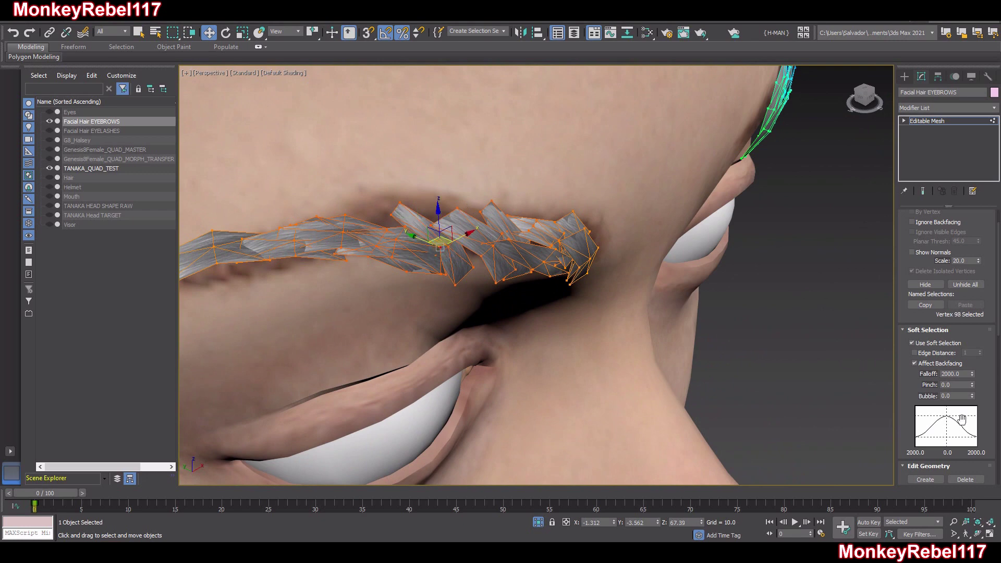
Try moving the middle of the eyebrow with the soft selection falloff set to 1000.
{"action": "double_click", "coordinate": [950, 373]}
{"action": "type", "text": "1000"}
{"action": "key", "text": "Return"}
{"action": "middle_click_drag", "start_coordinate": [824, 349], "coordinate": [412, 263], "text": "alt"}
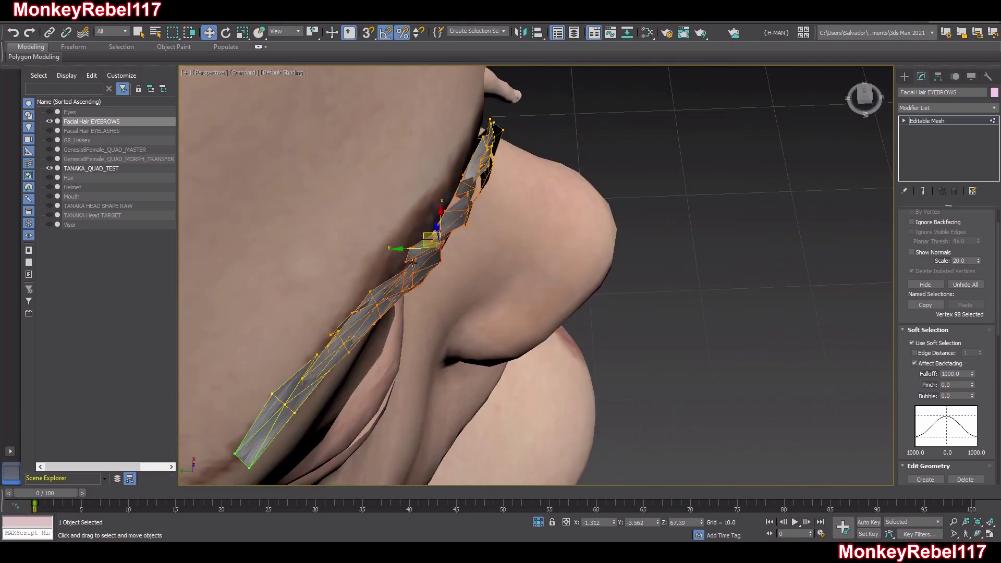
{"action": "left_click_drag", "start_coordinate": [421, 238], "coordinate": [418, 232]}
{"action": "key", "text": "ctrl+z"}
Set the soft selection falloff to 500 and move the middle of the eyebrow toward the brow surface.
{"action": "double_click", "coordinate": [962, 374]}
{"action": "type", "text": "500"}
{"action": "key", "text": "Return"}
{"action": "mouse_move", "coordinate": [430, 239]}
{"action": "middle_mouse_down", "text": "alt"}
{"action": "mouse_move", "coordinate": [446, 244]}
{"action": "mouse_move", "coordinate": [437, 246]}
{"action": "middle_mouse_up", "text": "alt"}
{"action": "mouse_move", "coordinate": [416, 239]}
{"action": "left_mouse_down"}
{"action": "mouse_move", "coordinate": [399, 232]}
{"action": "mouse_move", "coordinate": [408, 229]}
{"action": "left_mouse_up"}
{"action": "middle_click_drag", "start_coordinate": [412, 224], "coordinate": [579, 232], "text": "alt"}
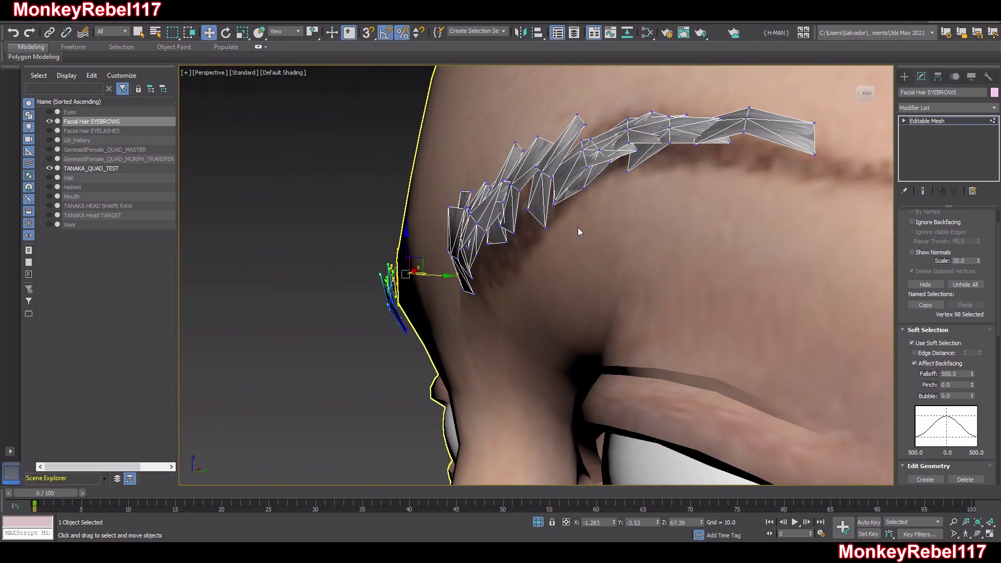
Select a vertex in the middle of the other eyebrow and check how both eyebrows fit the face.
{"action": "left_click", "coordinate": [554, 204]}
{"action": "middle_click_drag", "start_coordinate": [554, 203], "coordinate": [616, 212], "text": "alt"}
{"action": "left_click", "coordinate": [518, 183]}
{"action": "left_click", "coordinate": [518, 185]}
{"action": "middle_click_drag", "start_coordinate": [519, 185], "coordinate": [493, 257], "text": "alt"}
{"action": "scroll", "coordinate": [460, 295], "scroll_direction": "down", "scroll_amount": 3}
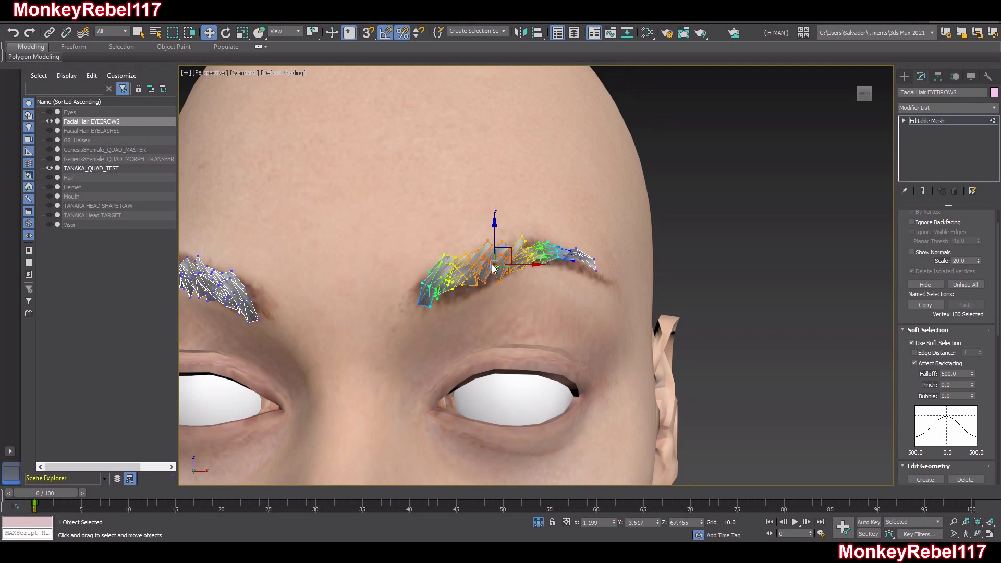
{"action": "scroll", "coordinate": [493, 268], "scroll_direction": "down", "scroll_amount": 8}
{"action": "middle_click_drag", "start_coordinate": [563, 273], "coordinate": [779, 343], "text": "alt"}
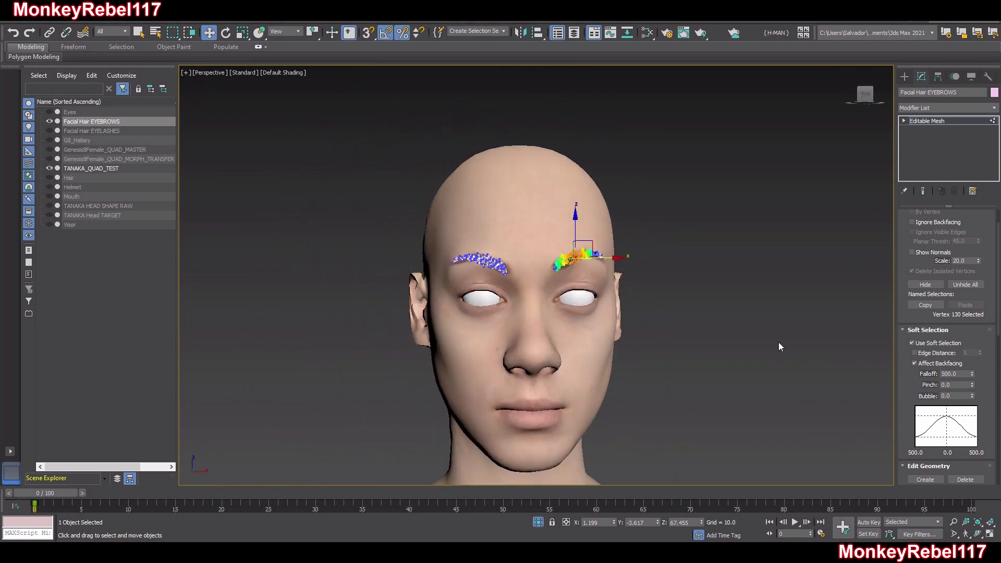
Turn off soft selection on the eyebrows, exit vertex editing and clear the object selection.
{"action": "scroll", "coordinate": [901, 266], "scroll_direction": "up", "scroll_amount": 2}
{"action": "left_click", "coordinate": [918, 230]}
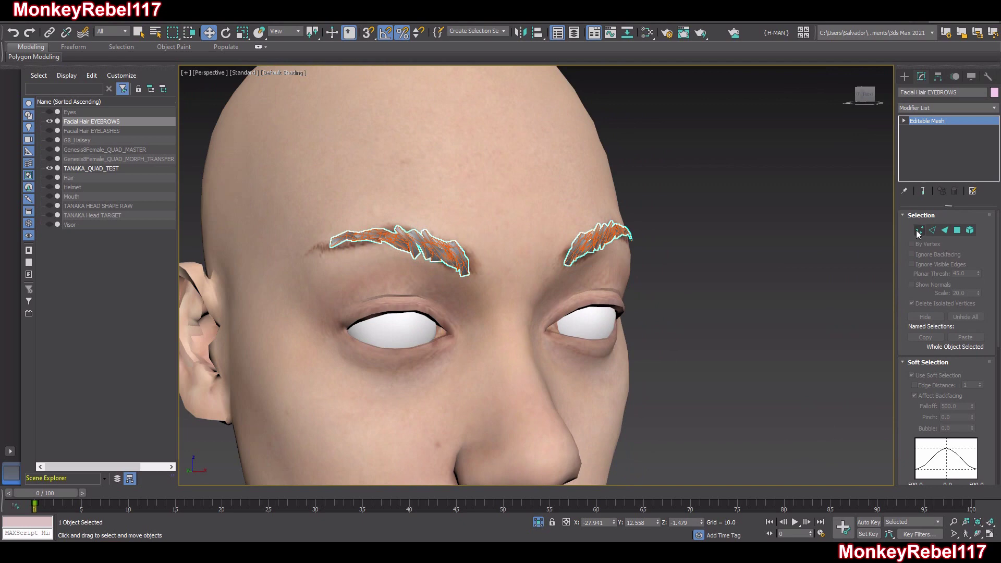
{"action": "left_click", "coordinate": [919, 230]}
{"action": "left_click", "coordinate": [912, 375]}
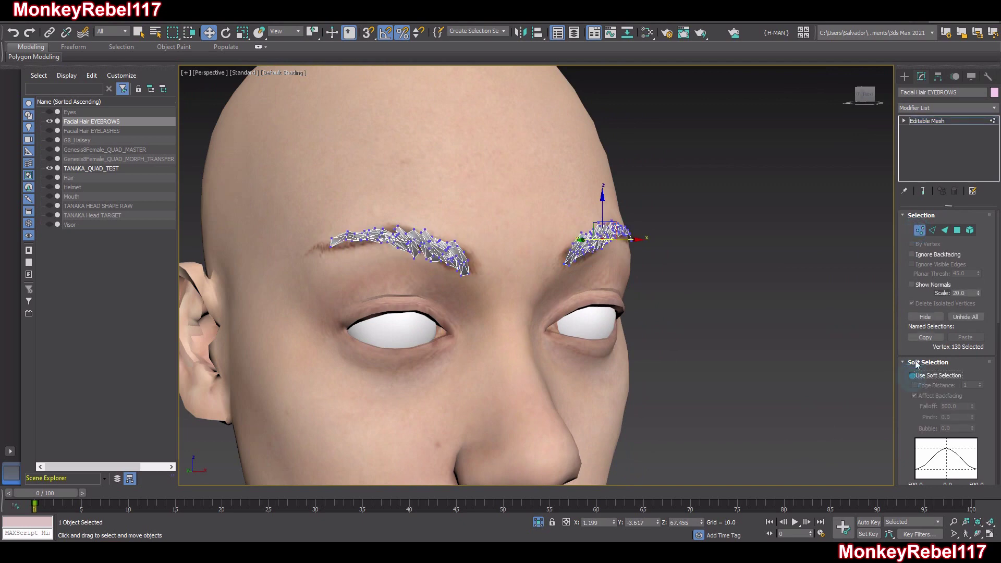
{"action": "left_click", "coordinate": [920, 233]}
{"action": "left_click", "coordinate": [753, 317]}
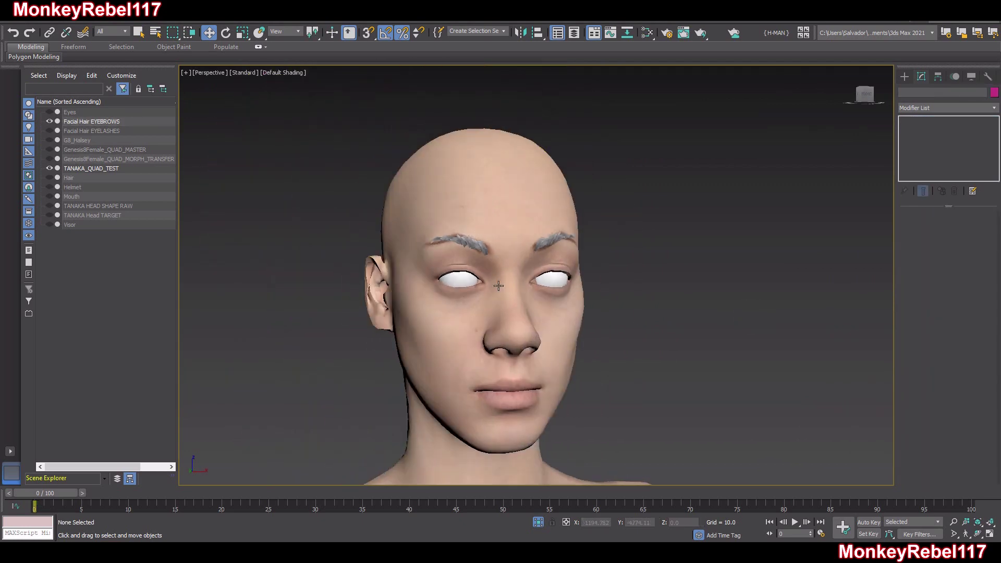
Select the TANAKA_QUAD_TEST head mesh and examine its face and the gaps in the ear.
{"action": "middle_click_drag", "start_coordinate": [484, 284], "coordinate": [512, 293], "text": "alt"}
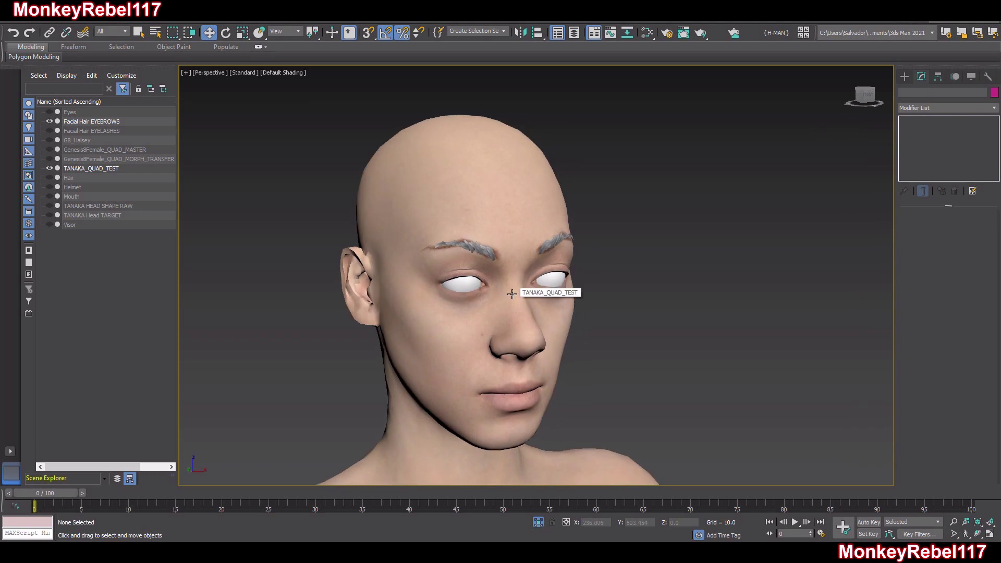
{"action": "scroll", "coordinate": [500, 290], "scroll_direction": "up", "scroll_amount": 5}
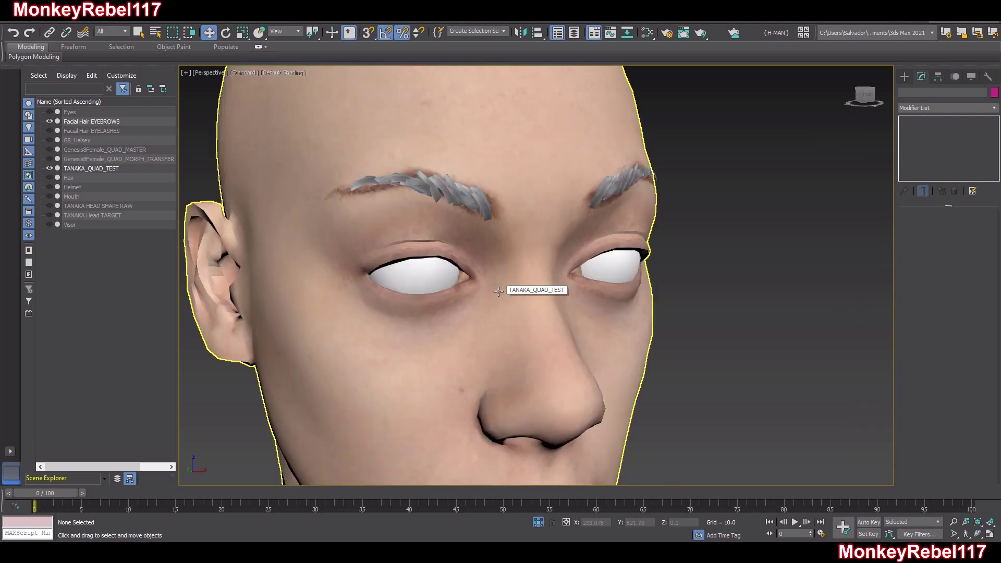
{"action": "left_click", "coordinate": [498, 291]}
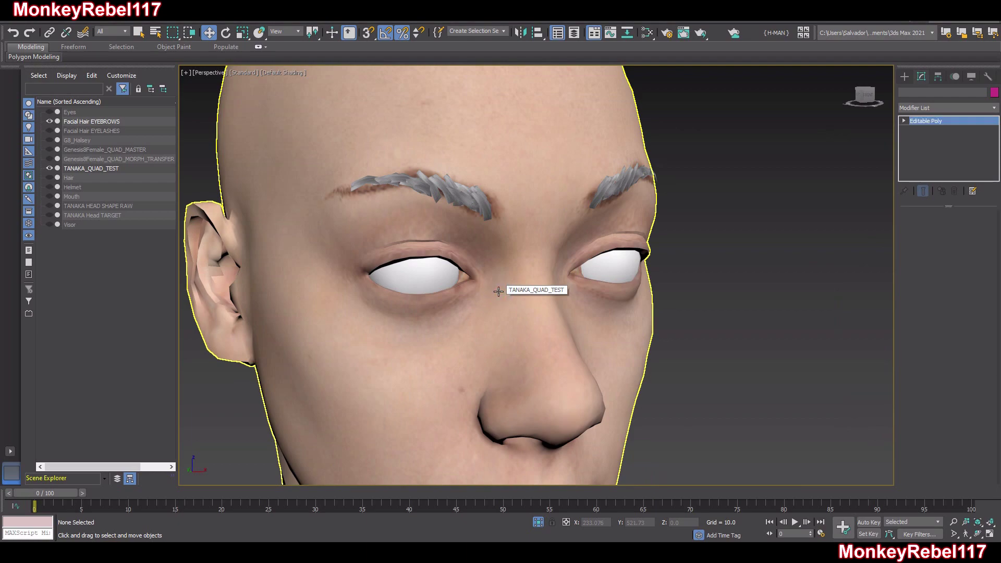
{"action": "middle_click_drag", "start_coordinate": [491, 286], "coordinate": [527, 236], "text": "alt"}
{"action": "scroll", "coordinate": [537, 243], "scroll_direction": "down", "scroll_amount": 4}
{"action": "scroll", "coordinate": [529, 236], "scroll_direction": "down", "scroll_amount": 2}
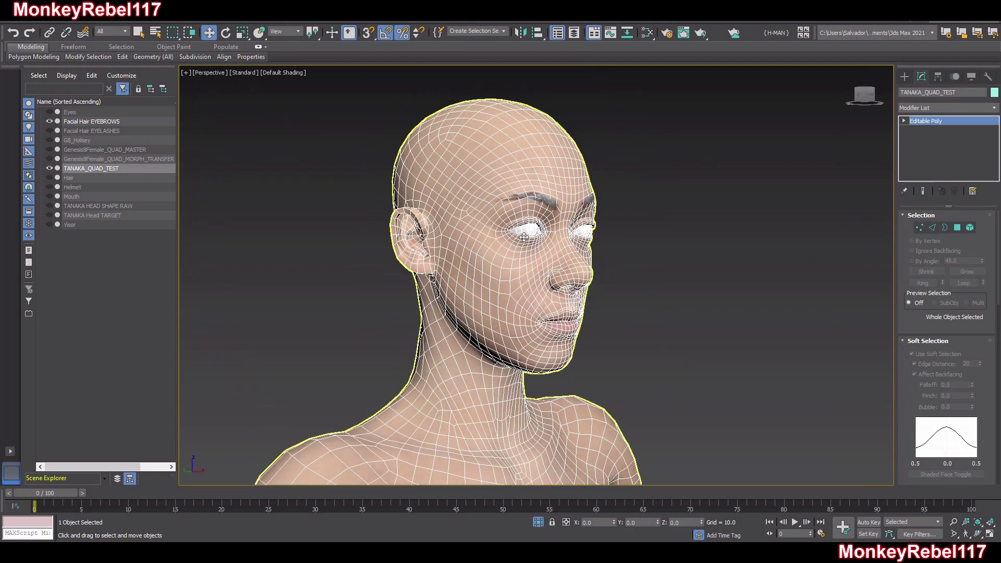
{"action": "scroll", "coordinate": [530, 236], "scroll_direction": "up", "scroll_amount": 5}
{"action": "middle_click_drag", "start_coordinate": [558, 334], "coordinate": [536, 233]}
{"action": "scroll", "coordinate": [537, 281], "scroll_direction": "down", "scroll_amount": 3}
{"action": "scroll", "coordinate": [572, 239], "scroll_direction": "up", "scroll_amount": 4}
{"action": "scroll", "coordinate": [573, 238], "scroll_direction": "up", "scroll_amount": 3}
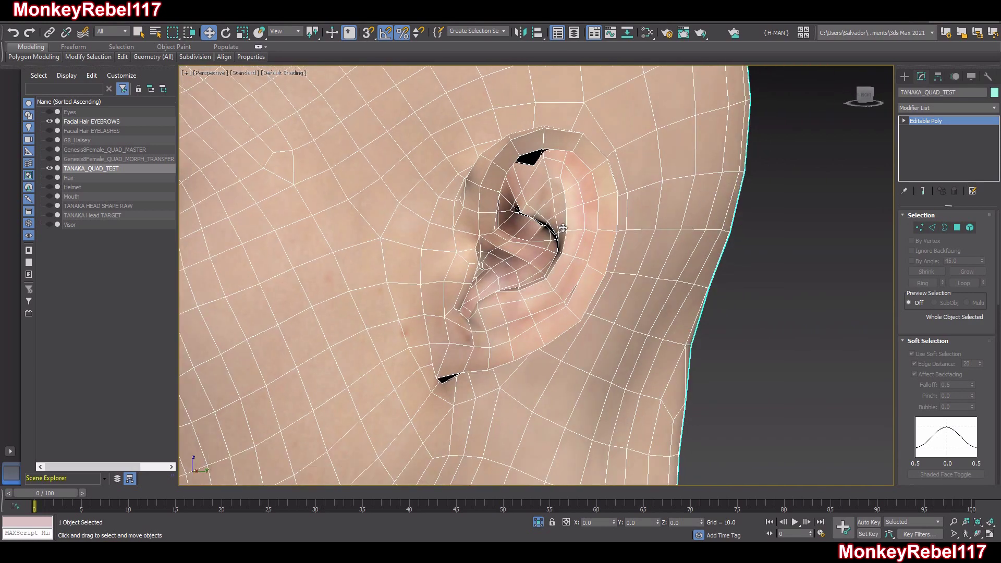
Select the inner ear vertex beside the gap under the upper ear rim, using see-through display to find it.
{"action": "left_click", "coordinate": [919, 227]}
{"action": "left_click", "coordinate": [542, 156]}
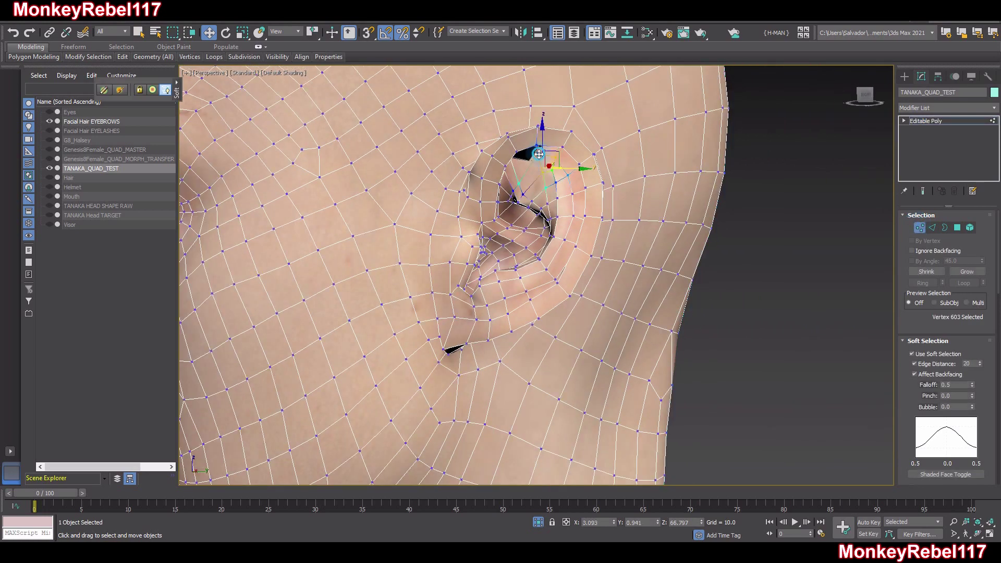
{"action": "key", "text": "z"}
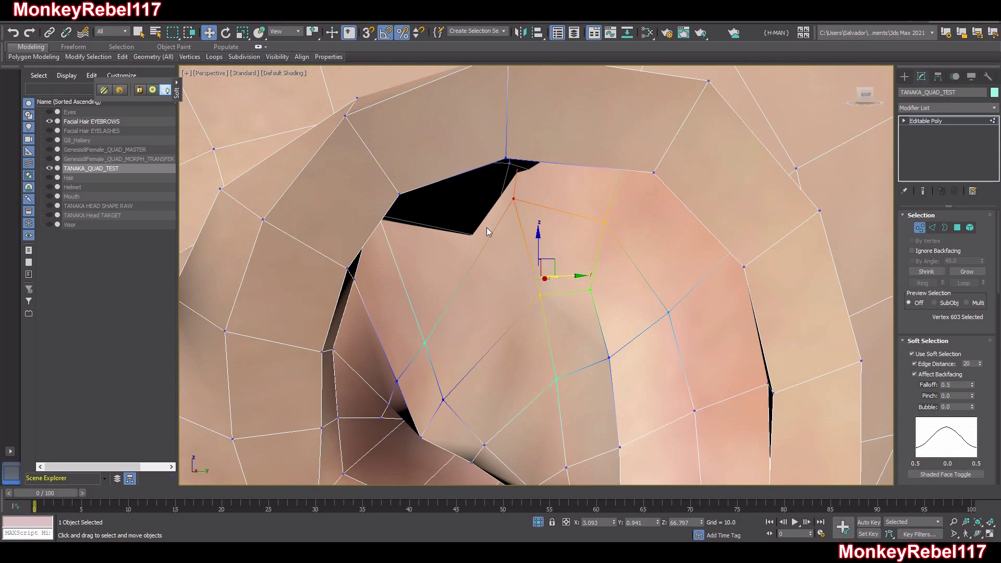
{"action": "key", "text": "alt+x"}
{"action": "mouse_move", "coordinate": [494, 230]}
{"action": "middle_mouse_down", "text": "alt"}
{"action": "mouse_move", "coordinate": [577, 279]}
{"action": "mouse_move", "coordinate": [656, 297]}
{"action": "middle_mouse_up", "text": "alt"}
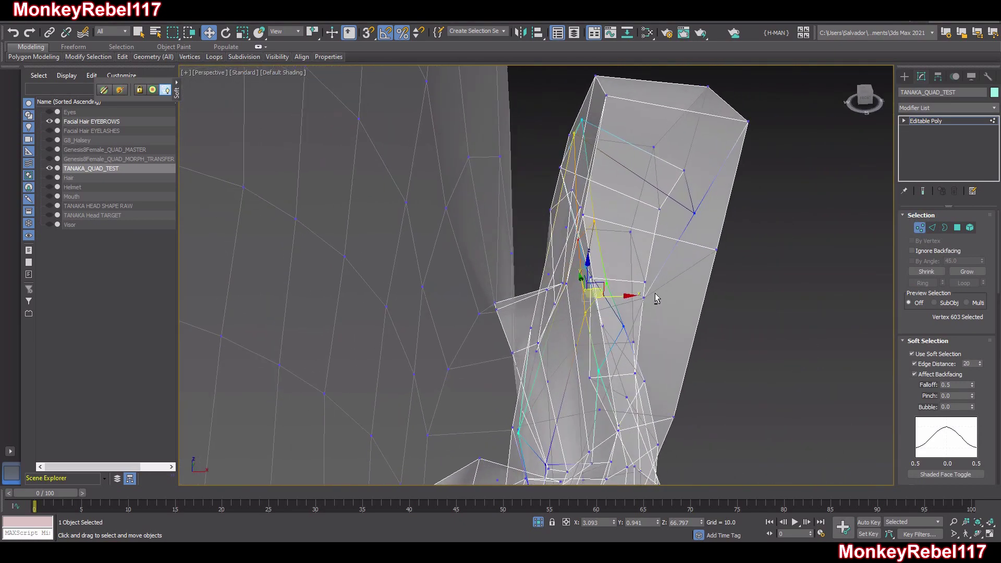
{"action": "left_click", "coordinate": [574, 134]}
{"action": "key", "text": "alt+x"}
{"action": "mouse_move", "coordinate": [623, 189]}
{"action": "middle_mouse_down", "text": "alt"}
{"action": "mouse_move", "coordinate": [635, 232]}
{"action": "mouse_move", "coordinate": [615, 155]}
{"action": "mouse_move", "coordinate": [470, 137]}
{"action": "mouse_move", "coordinate": [490, 172]}
{"action": "mouse_move", "coordinate": [574, 191]}
{"action": "middle_mouse_up", "text": "alt"}
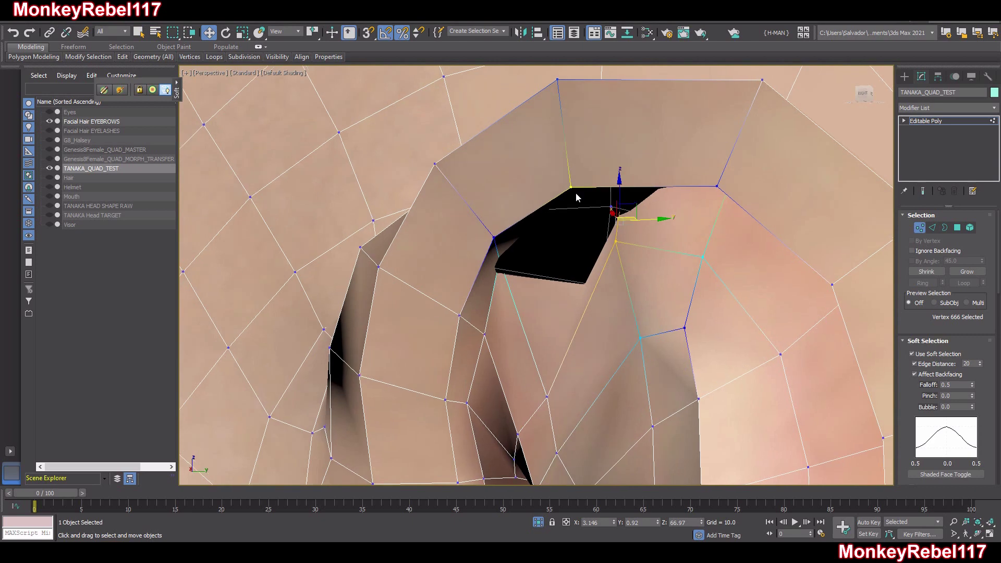
Relax the soft-selected ear vertex repeatedly to smooth the overlapping faces under the upper rim.
{"action": "scroll", "coordinate": [904, 379], "scroll_direction": "down", "scroll_amount": 10}
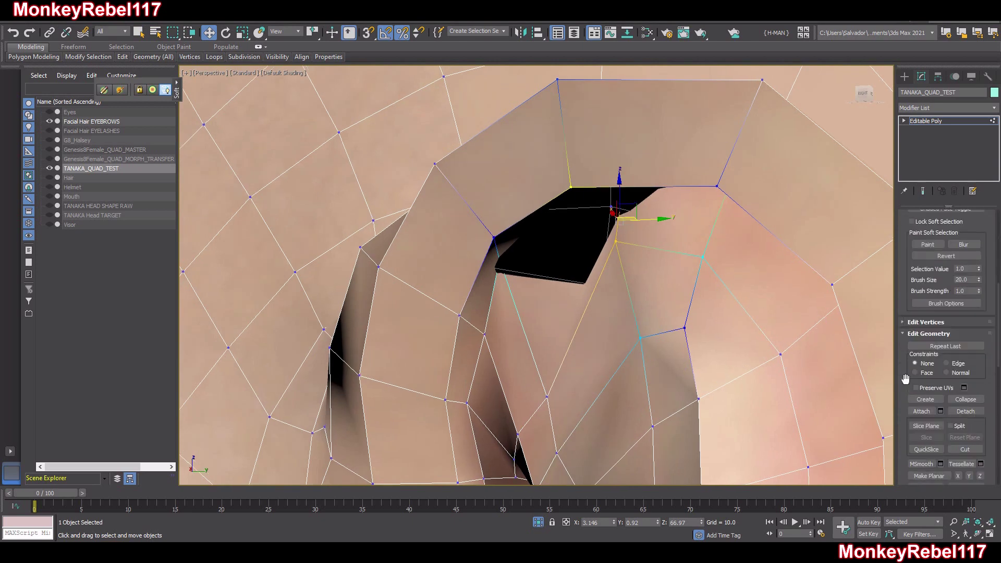
{"action": "left_click", "coordinate": [943, 406]}
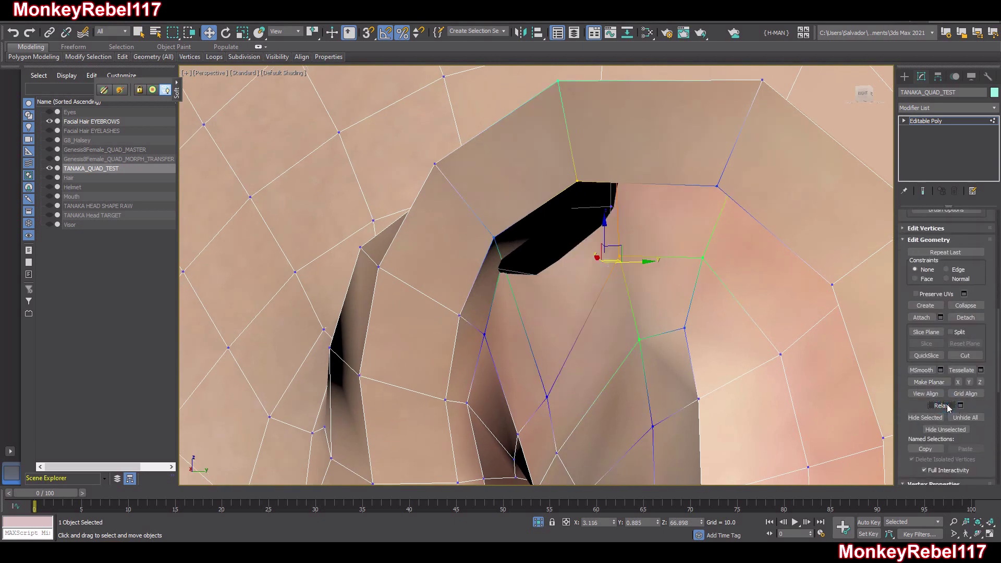
{"action": "left_click", "coordinate": [946, 406]}
{"action": "left_click", "coordinate": [945, 406]}
{"action": "middle_click_drag", "start_coordinate": [687, 345], "coordinate": [805, 386], "text": "alt"}
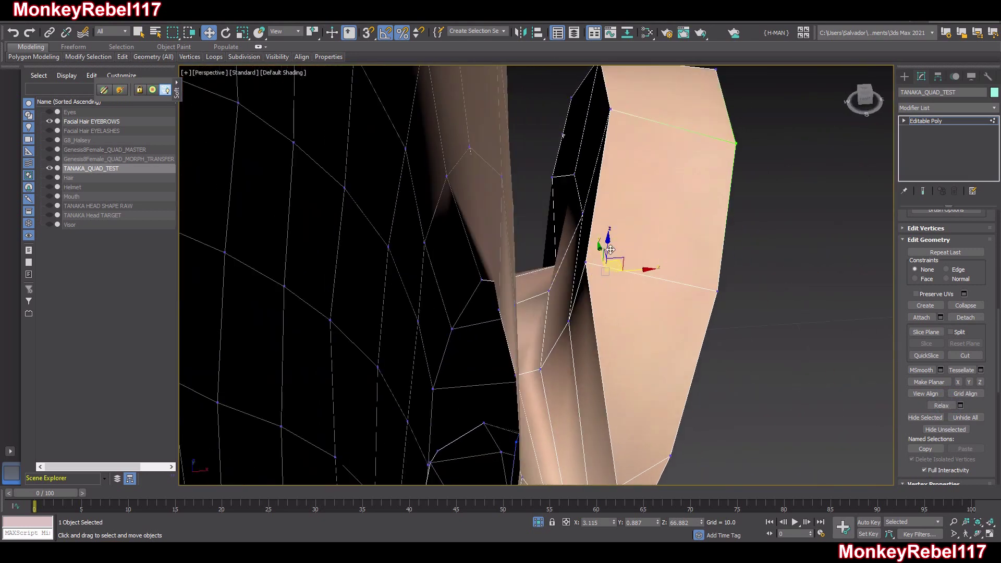
Try relaxing the neighbouring vertex inside the ear rim.
{"action": "left_click", "coordinate": [573, 175]}
{"action": "left_click", "coordinate": [941, 406]}
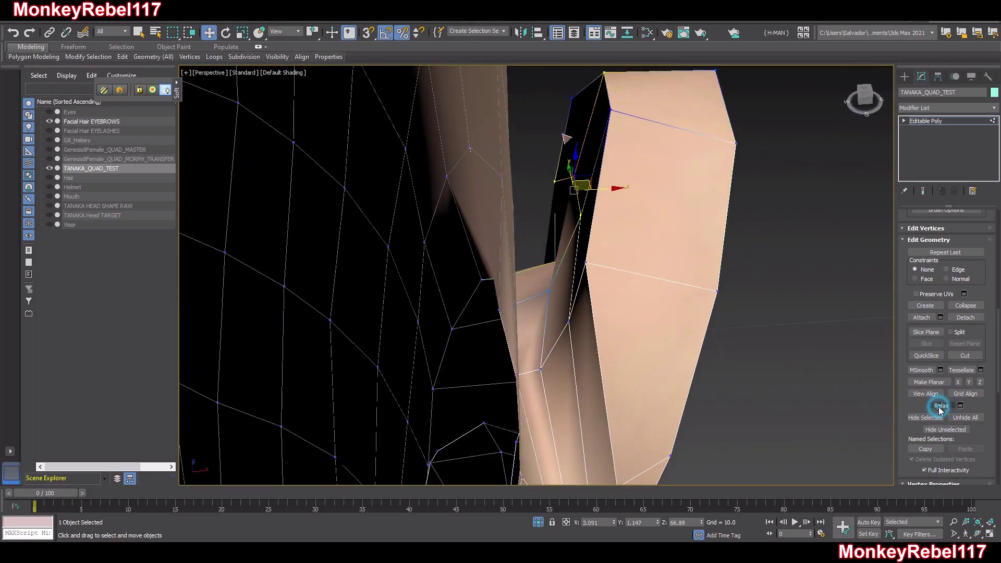
{"action": "key", "text": "ctrl+z"}
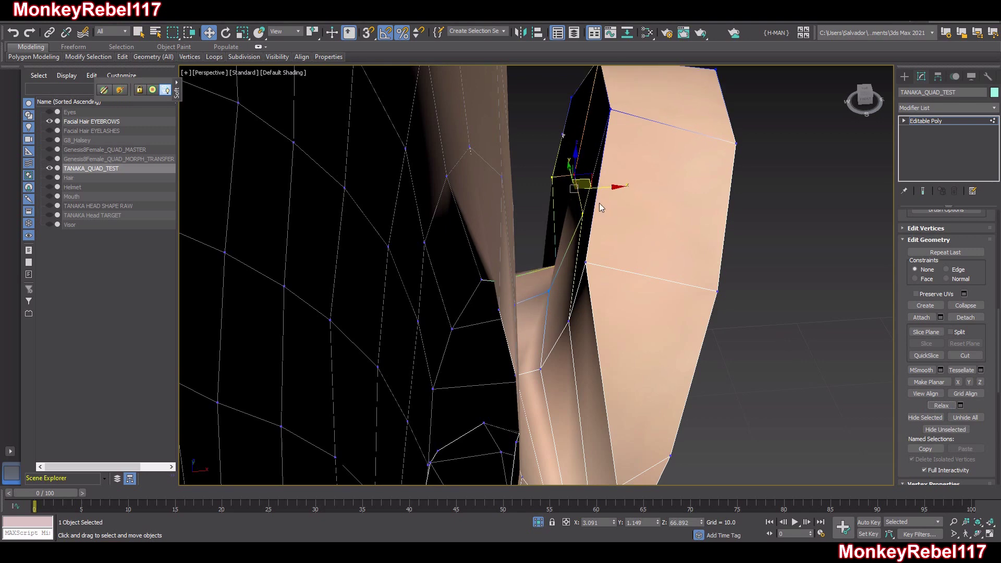
Select the inner ear vertex just under the upper rim and relax it to smooth the surrounding faces.
{"action": "left_click", "coordinate": [560, 135]}
{"action": "middle_click_drag", "start_coordinate": [634, 213], "coordinate": [655, 237], "text": "alt"}
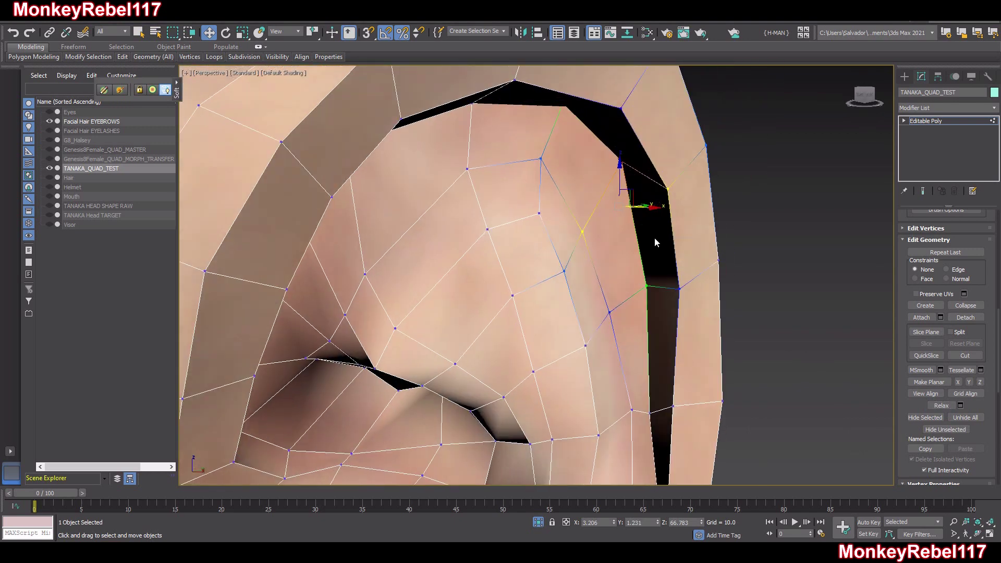
{"action": "left_click", "coordinate": [941, 406]}
{"action": "scroll", "coordinate": [640, 365], "scroll_direction": "down", "scroll_amount": 10}
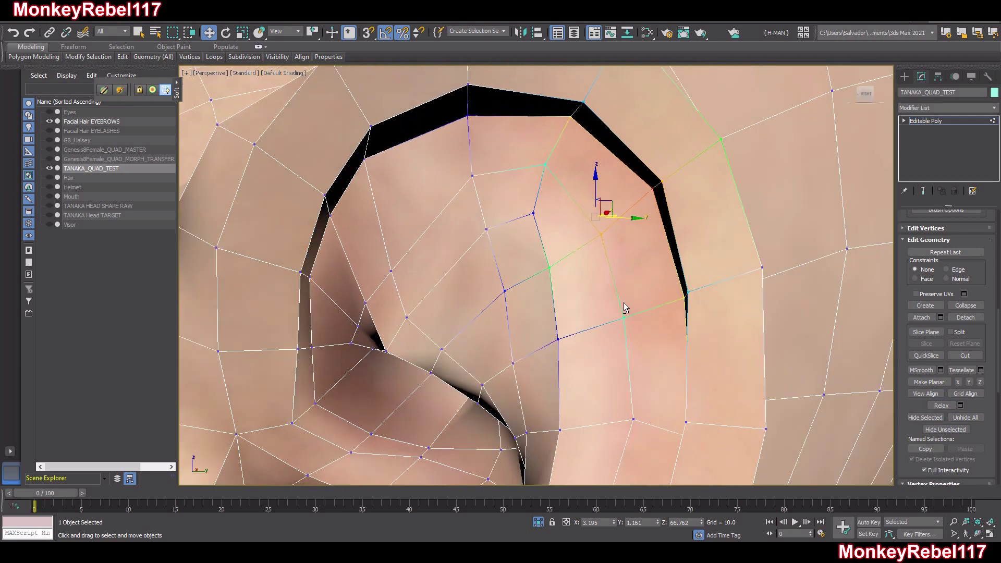
{"action": "middle_click_drag", "start_coordinate": [640, 365], "coordinate": [530, 297]}
{"action": "middle_click_drag", "start_coordinate": [625, 290], "coordinate": [601, 249]}
Relax the matching inner vertex beneath the upper rim of the opposite ear.
{"action": "scroll", "coordinate": [551, 233], "scroll_direction": "up", "scroll_amount": 2}
{"action": "left_click", "coordinate": [559, 201]}
{"action": "left_click", "coordinate": [572, 136]}
{"action": "middle_click_drag", "start_coordinate": [584, 166], "coordinate": [583, 230]}
{"action": "scroll", "coordinate": [584, 230], "scroll_direction": "up", "scroll_amount": 6}
{"action": "scroll", "coordinate": [583, 230], "scroll_direction": "down", "scroll_amount": 1}
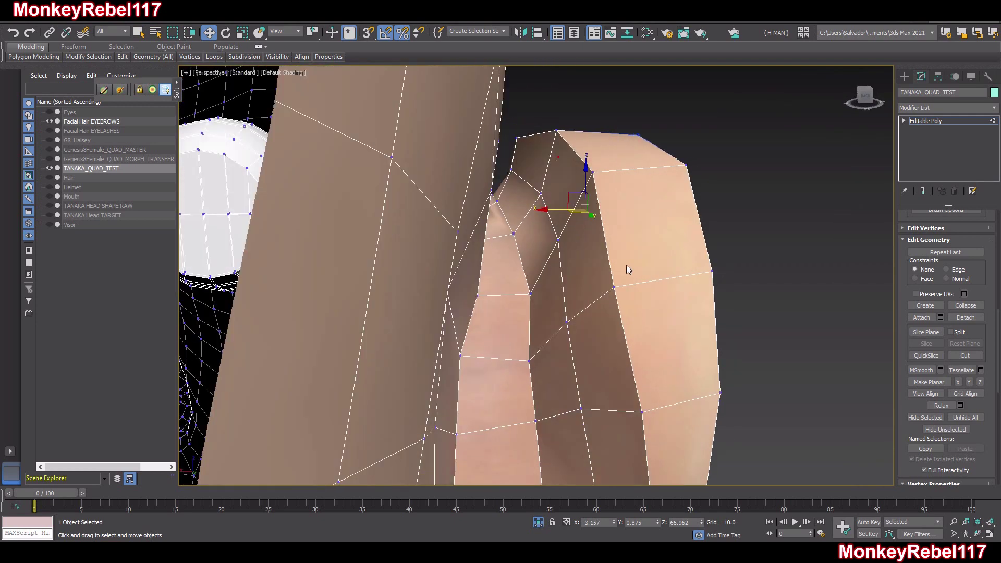
{"action": "left_click", "coordinate": [941, 405]}
{"action": "middle_click_drag", "start_coordinate": [659, 341], "coordinate": [543, 307], "text": "alt"}
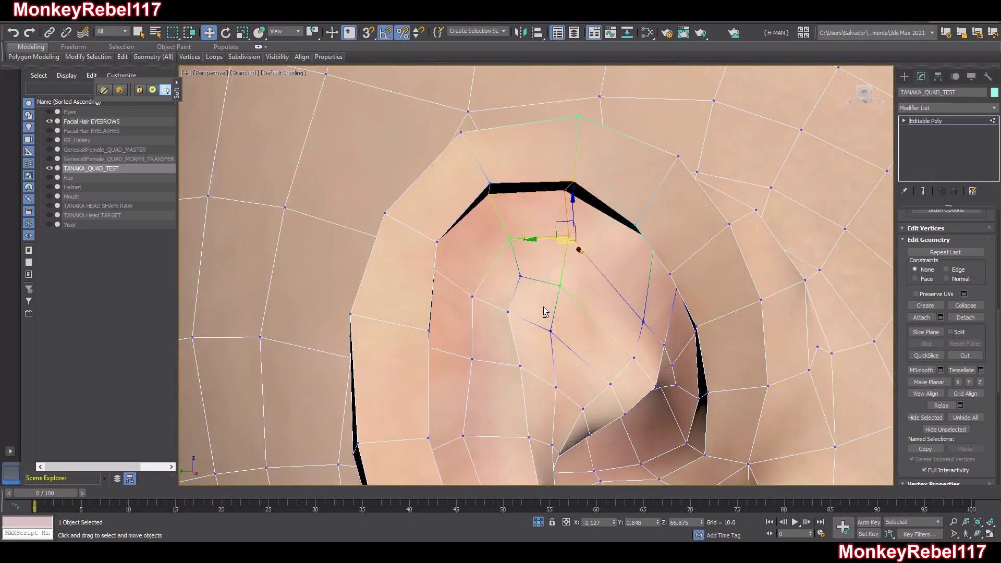
{"action": "scroll", "coordinate": [543, 306], "scroll_direction": "down", "scroll_amount": 8}
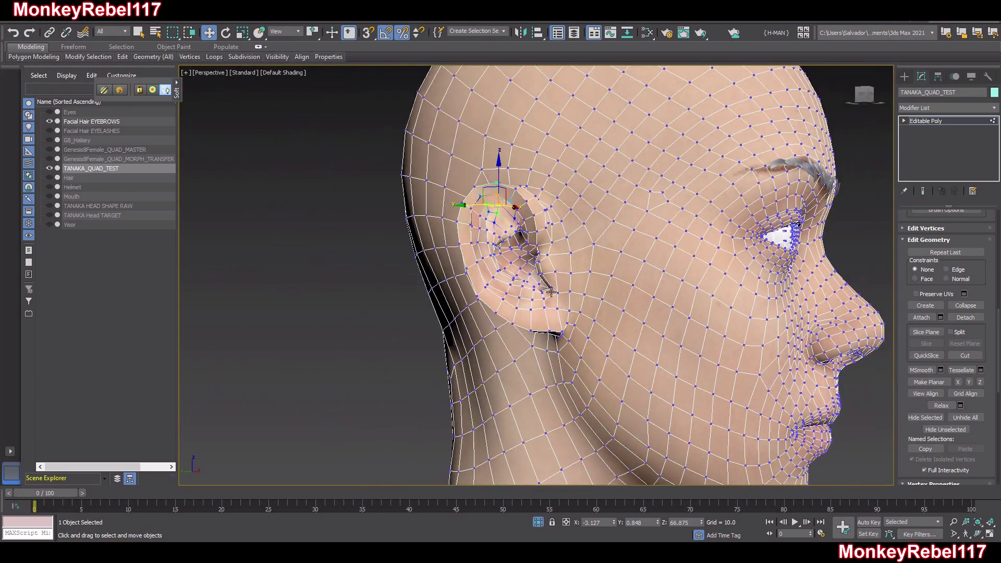
Turn off soft selection, leave vertex editing and deselect the head mesh.
{"action": "middle_click_drag", "start_coordinate": [551, 292], "coordinate": [476, 319], "text": "alt"}
{"action": "left_click_drag", "start_coordinate": [904, 280], "coordinate": [903, 295]}
{"action": "scroll", "coordinate": [903, 294], "scroll_direction": "up", "scroll_amount": 10}
{"action": "left_click", "coordinate": [912, 354]}
{"action": "left_click", "coordinate": [919, 228]}
{"action": "scroll", "coordinate": [672, 275], "scroll_direction": "down", "scroll_amount": 3}
{"action": "left_click", "coordinate": [616, 293]}
Examine the head, ear and full body from several angles and distances.
{"action": "middle_click_drag", "start_coordinate": [521, 298], "coordinate": [591, 307], "text": "alt"}
{"action": "middle_click_drag", "start_coordinate": [599, 328], "coordinate": [485, 360]}
{"action": "left_click", "coordinate": [500, 318]}
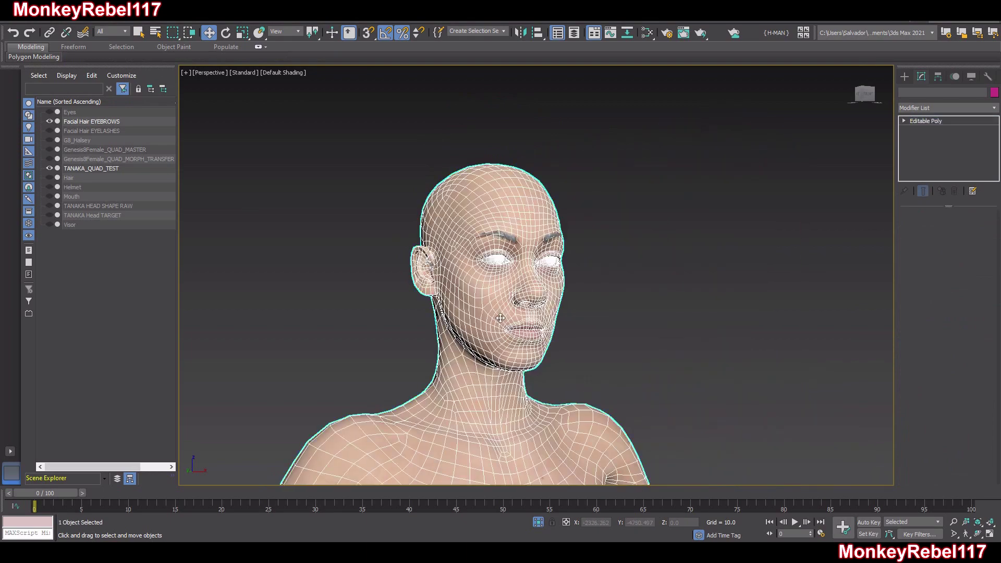
{"action": "middle_click_drag", "start_coordinate": [500, 318], "coordinate": [487, 195]}
{"action": "scroll", "coordinate": [486, 214], "scroll_direction": "down", "scroll_amount": 5}
{"action": "middle_click_drag", "start_coordinate": [502, 336], "coordinate": [521, 290]}
{"action": "scroll", "coordinate": [531, 255], "scroll_direction": "down", "scroll_amount": 4}
{"action": "mouse_move", "coordinate": [531, 256]}
{"action": "middle_mouse_down", "text": "alt"}
{"action": "mouse_move", "coordinate": [526, 262]}
{"action": "mouse_move", "coordinate": [569, 228]}
{"action": "mouse_move", "coordinate": [578, 249]}
{"action": "mouse_move", "coordinate": [552, 249]}
{"action": "mouse_move", "coordinate": [578, 261]}
{"action": "middle_mouse_up", "text": "alt"}
{"action": "scroll", "coordinate": [544, 242], "scroll_direction": "up", "scroll_amount": 4}
{"action": "left_click", "coordinate": [641, 295]}
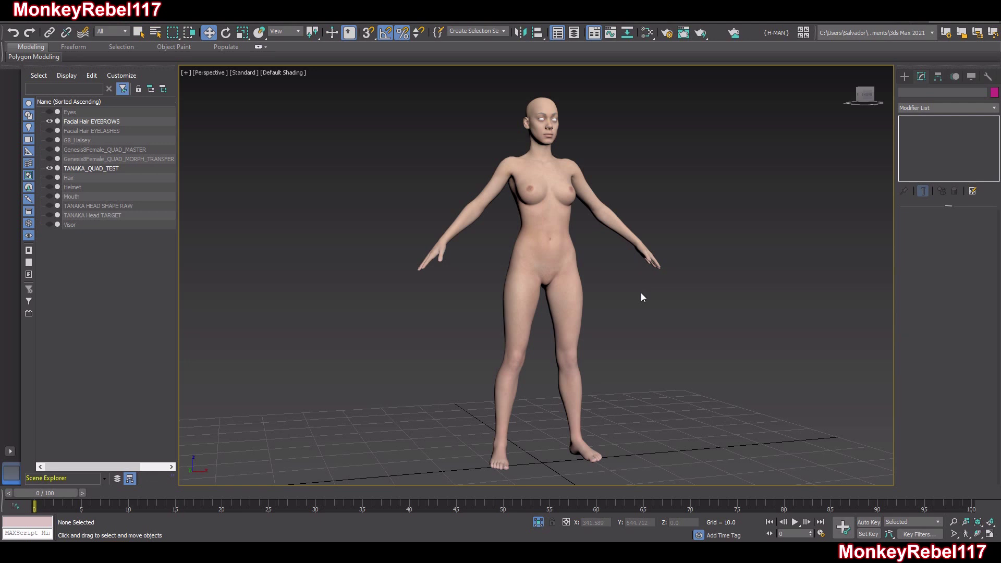
{"action": "middle_click_drag", "start_coordinate": [554, 238], "coordinate": [596, 298], "text": "alt"}
{"action": "scroll", "coordinate": [581, 207], "scroll_direction": "up", "scroll_amount": 4}
{"action": "middle_click_drag", "start_coordinate": [494, 154], "coordinate": [505, 332]}
{"action": "scroll", "coordinate": [516, 215], "scroll_direction": "up", "scroll_amount": 4}
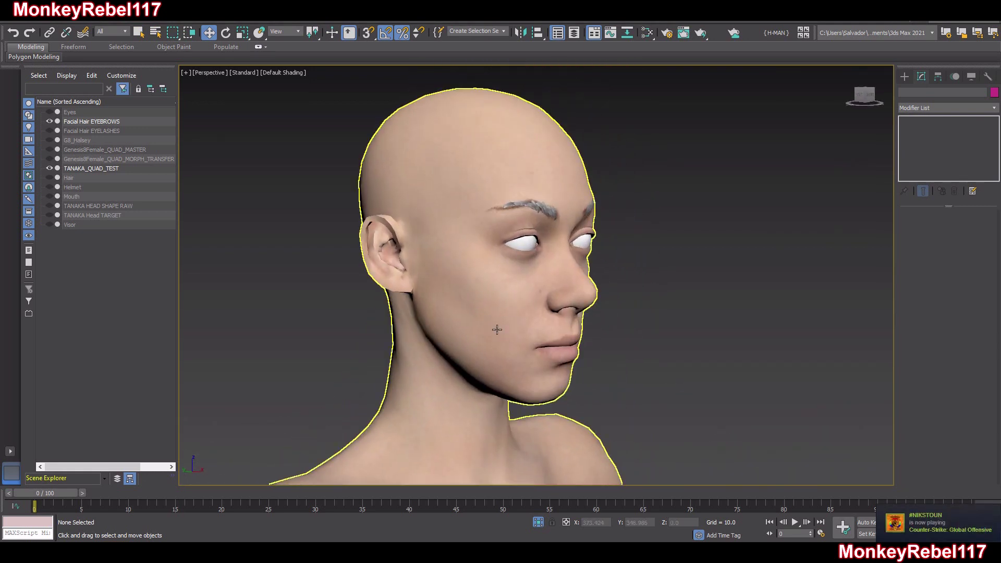
Unhide the Hair object and check its fit around the hairline and ears.
{"action": "left_click", "coordinate": [50, 177]}
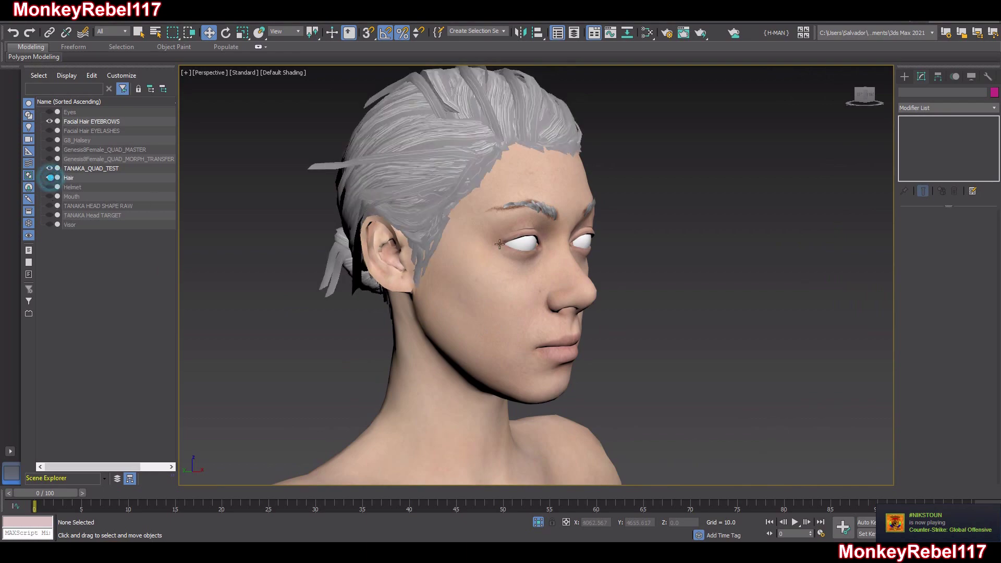
{"action": "left_click", "coordinate": [441, 193]}
{"action": "left_click", "coordinate": [440, 193]}
{"action": "middle_click_drag", "start_coordinate": [441, 193], "coordinate": [672, 284], "text": "alt"}
{"action": "middle_click_drag", "start_coordinate": [549, 242], "coordinate": [669, 247], "text": "alt"}
{"action": "left_click", "coordinate": [670, 248]}
{"action": "middle_click_drag", "start_coordinate": [495, 214], "coordinate": [525, 248], "text": "alt"}
{"action": "left_click", "coordinate": [472, 254]}
{"action": "scroll", "coordinate": [523, 240], "scroll_direction": "up", "scroll_amount": 3}
{"action": "scroll", "coordinate": [522, 240], "scroll_direction": "down", "scroll_amount": 6}
{"action": "left_click", "coordinate": [699, 257]}
{"action": "left_click", "coordinate": [508, 189]}
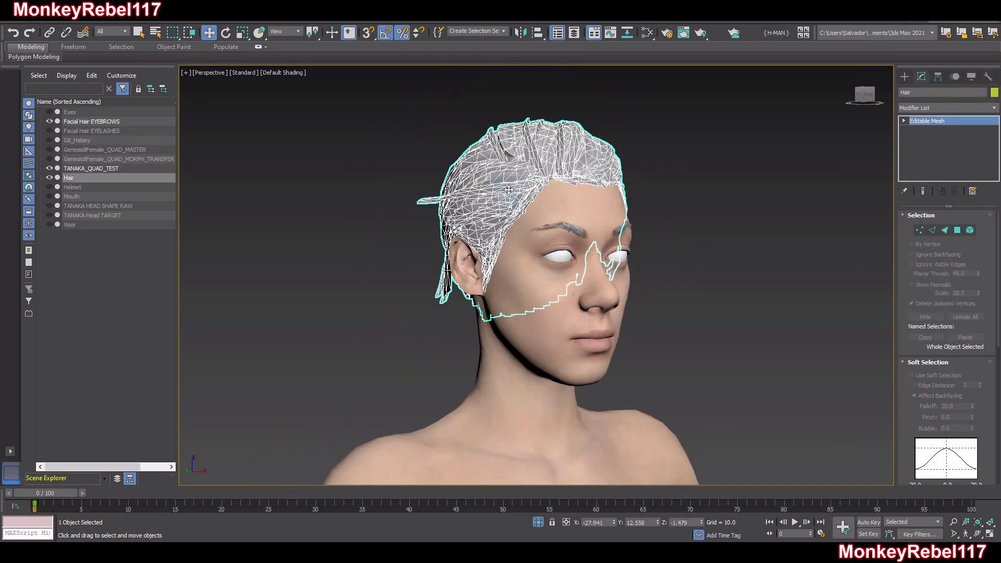
{"action": "left_click", "coordinate": [675, 212]}
{"action": "middle_click_drag", "start_coordinate": [675, 212], "coordinate": [646, 186], "text": "alt"}
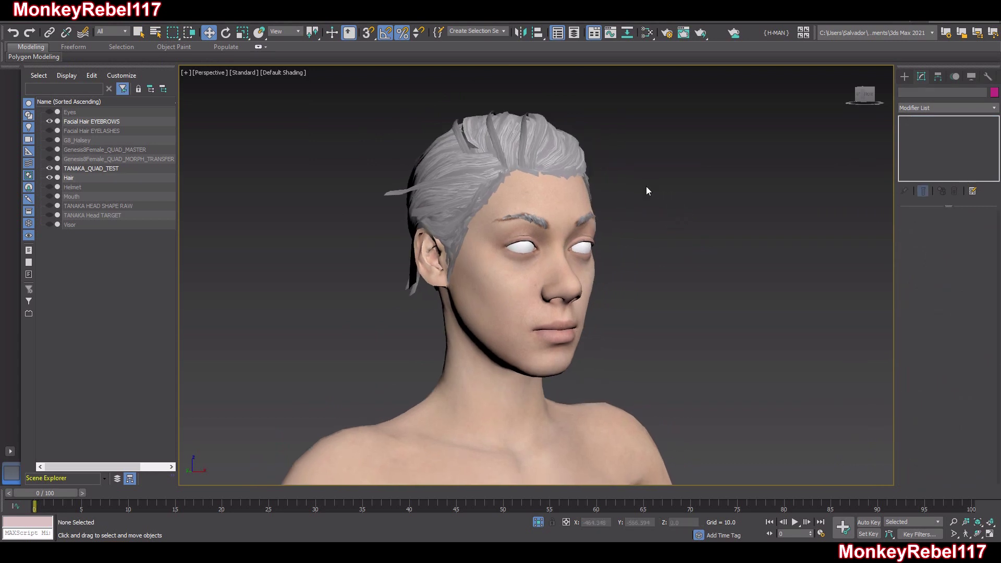
Select all polygons of the TANAKA_QUAD_TEST mesh at element level.
{"action": "left_click", "coordinate": [581, 282]}
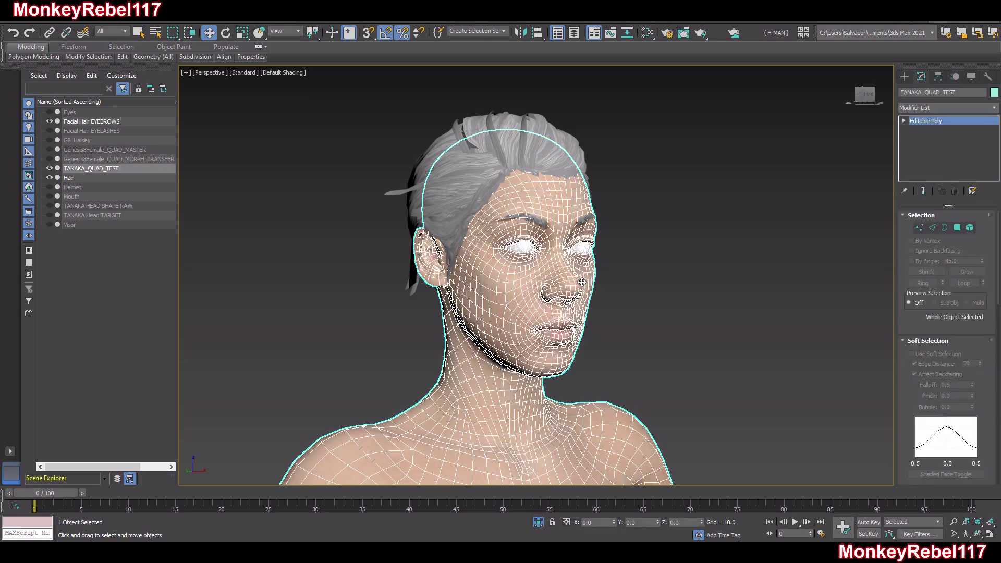
{"action": "left_click", "coordinate": [969, 227]}
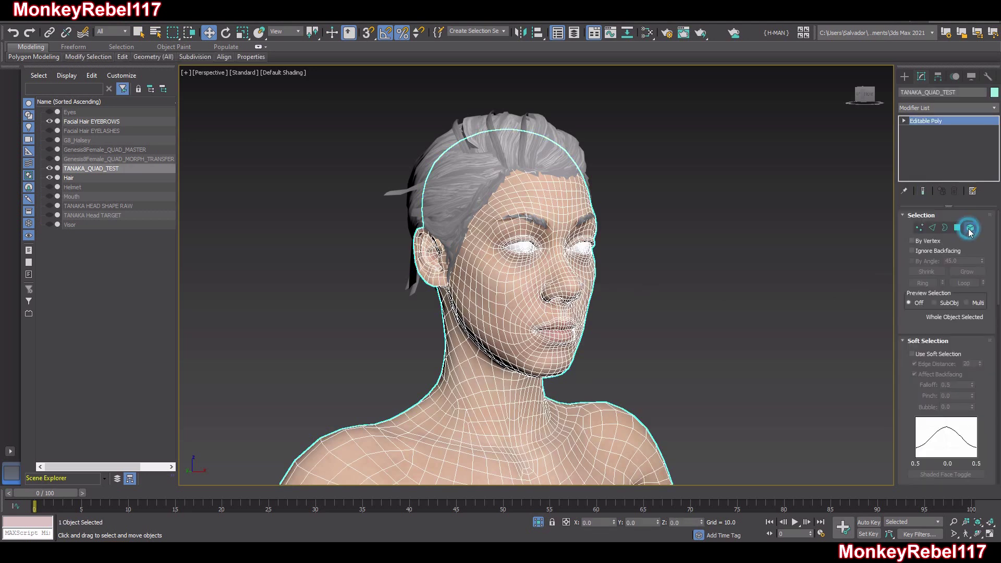
{"action": "left_click", "coordinate": [751, 275]}
{"action": "key", "text": "ctrl+a"}
{"action": "left_click", "coordinate": [750, 275]}
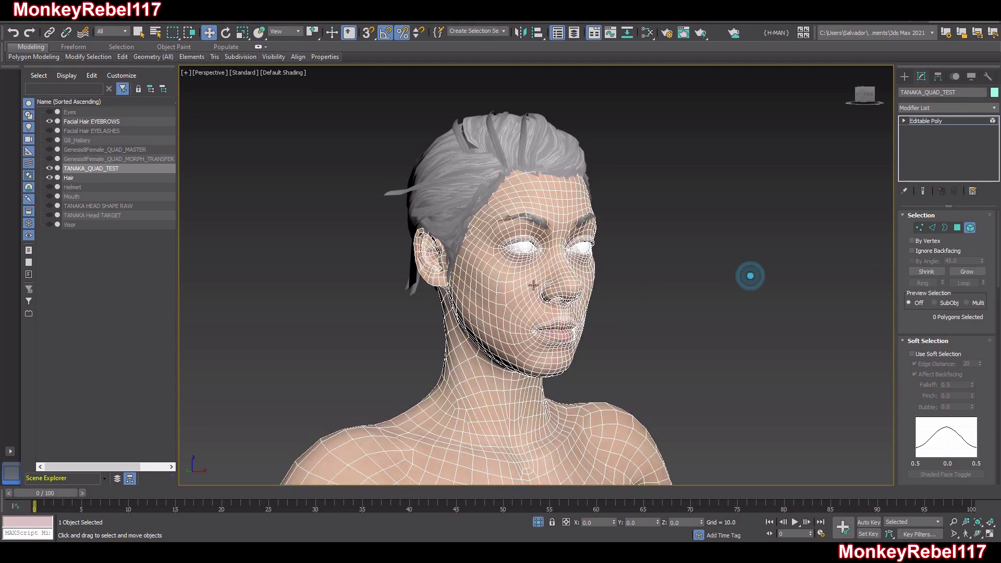
{"action": "left_click", "coordinate": [533, 286]}
Apply the darker skin material to the selected elements, then leave element editing and deselect the mesh.
{"action": "scroll", "coordinate": [504, 366], "scroll_direction": "down", "scroll_amount": 5}
{"action": "middle_click_drag", "start_coordinate": [510, 443], "coordinate": [479, 420]}
{"action": "scroll", "coordinate": [488, 208], "scroll_direction": "up", "scroll_amount": 6}
{"action": "middle_click_drag", "start_coordinate": [488, 208], "coordinate": [468, 197]}
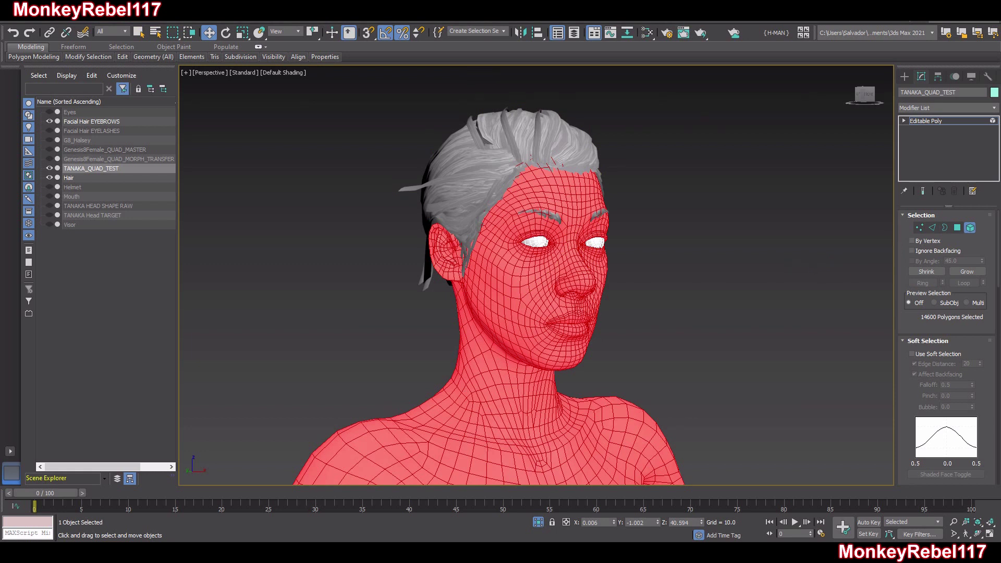
{"action": "left_click_drag", "start_coordinate": [548, 399], "coordinate": [503, 428]}
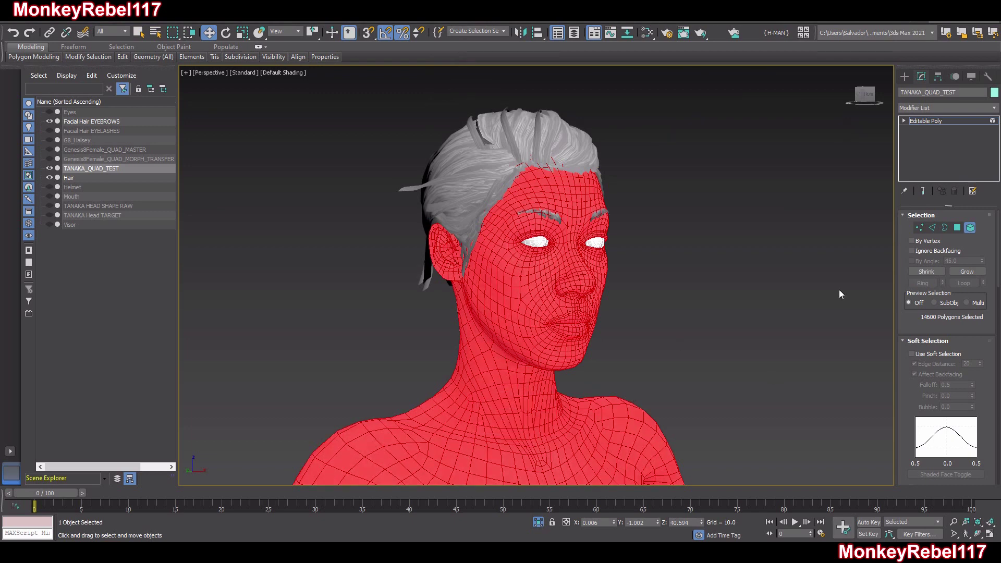
{"action": "left_click", "coordinate": [970, 229]}
{"action": "left_click", "coordinate": [710, 292]}
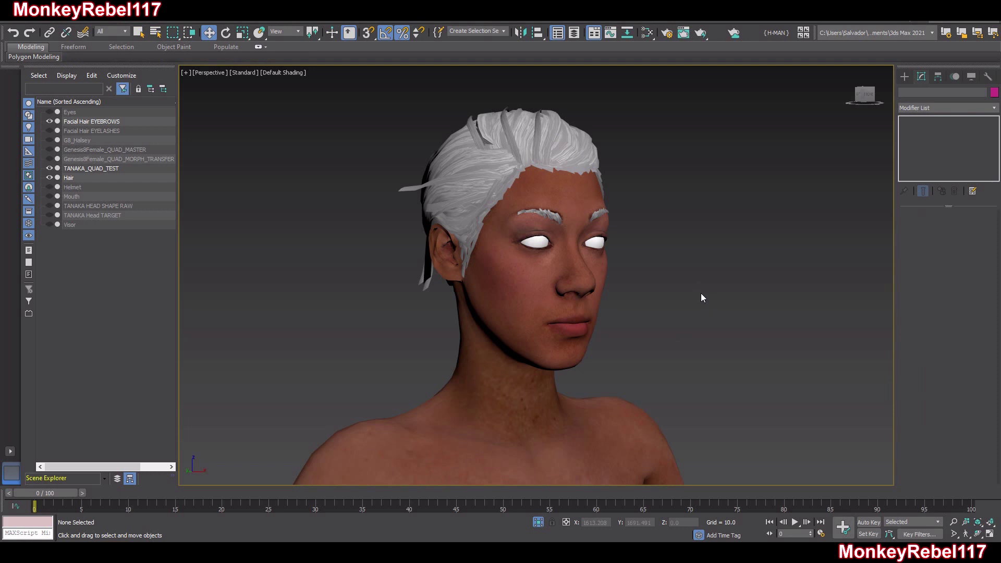
Examine the darker skin texture on the body, neck and face from several angles.
{"action": "scroll", "coordinate": [532, 275], "scroll_direction": "down", "scroll_amount": 10}
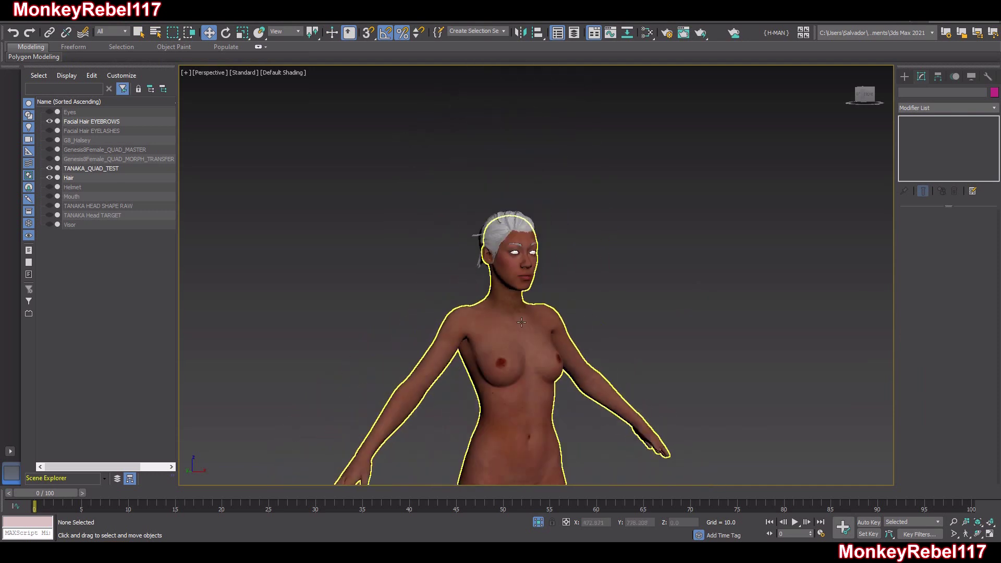
{"action": "middle_click_drag", "start_coordinate": [532, 274], "coordinate": [503, 231]}
{"action": "middle_click_drag", "start_coordinate": [553, 255], "coordinate": [537, 383], "text": "alt"}
{"action": "scroll", "coordinate": [531, 279], "scroll_direction": "up", "scroll_amount": 6}
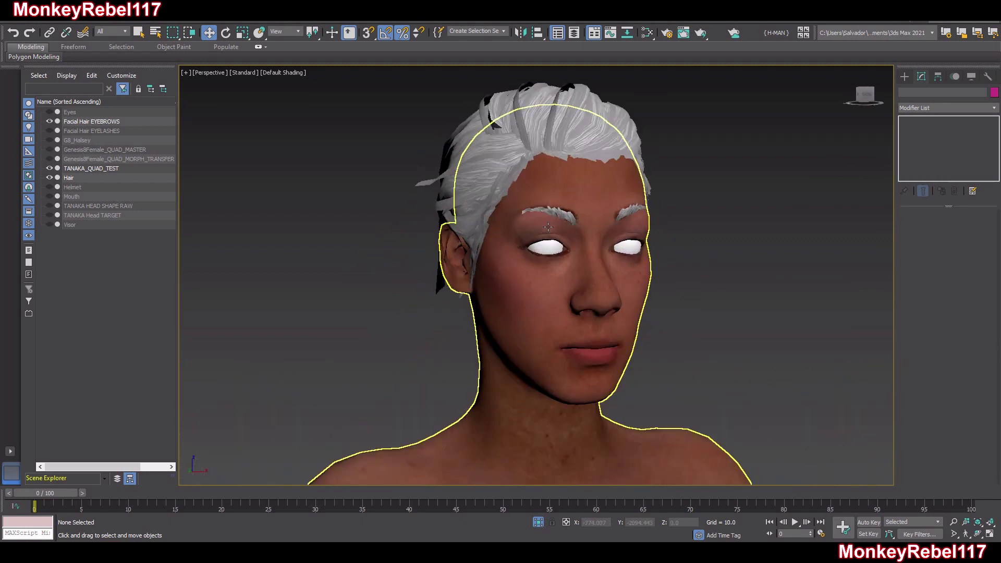
{"action": "left_click", "coordinate": [532, 279]}
{"action": "mouse_move", "coordinate": [531, 279]}
{"action": "middle_mouse_down", "text": "alt"}
{"action": "mouse_move", "coordinate": [675, 297]}
{"action": "mouse_move", "coordinate": [757, 293]}
{"action": "mouse_move", "coordinate": [537, 281]}
{"action": "mouse_move", "coordinate": [529, 264]}
{"action": "middle_mouse_up", "text": "alt"}
{"action": "scroll", "coordinate": [529, 264], "scroll_direction": "down", "scroll_amount": 3}
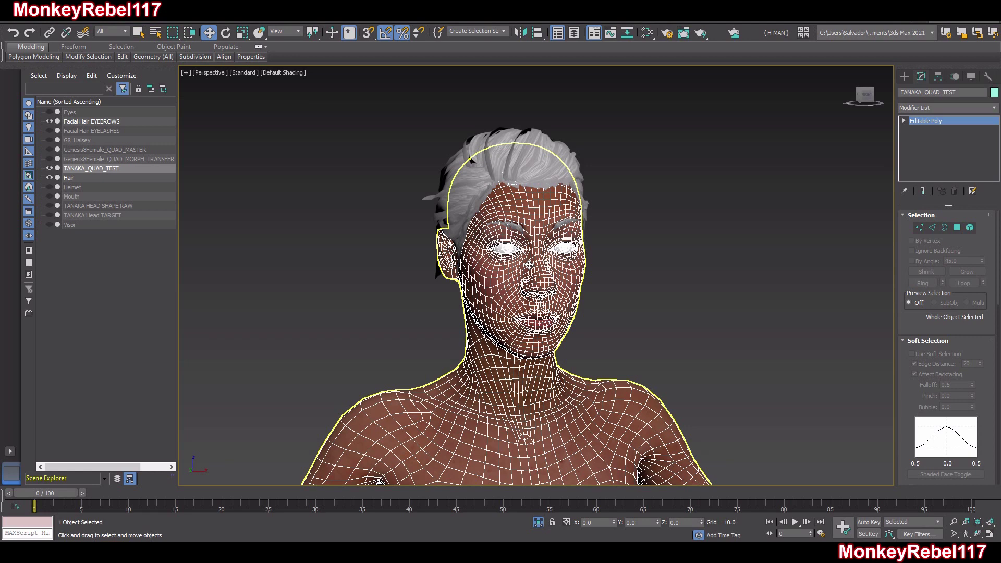
{"action": "left_click", "coordinate": [603, 266]}
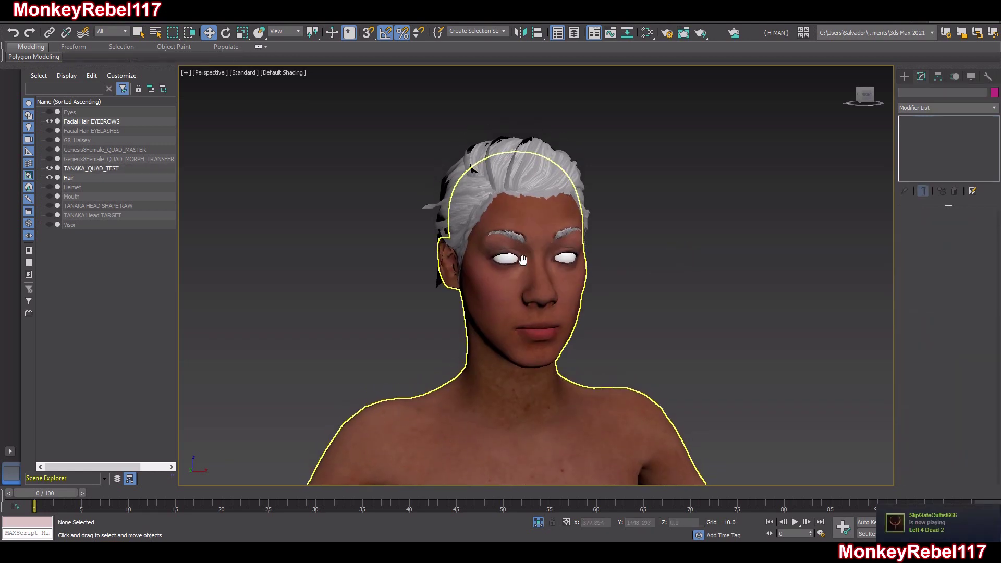
{"action": "scroll", "coordinate": [523, 255], "scroll_direction": "up", "scroll_amount": 3}
{"action": "middle_click_drag", "start_coordinate": [523, 255], "coordinate": [545, 259], "text": "alt"}
{"action": "left_click", "coordinate": [748, 287]}
{"action": "middle_click_drag", "start_coordinate": [748, 286], "coordinate": [580, 261]}
{"action": "scroll", "coordinate": [574, 268], "scroll_direction": "up", "scroll_amount": 3}
Inspect the Facial Hair EYEBROWS and Hair objects against the textured head.
{"action": "left_click", "coordinate": [499, 195]}
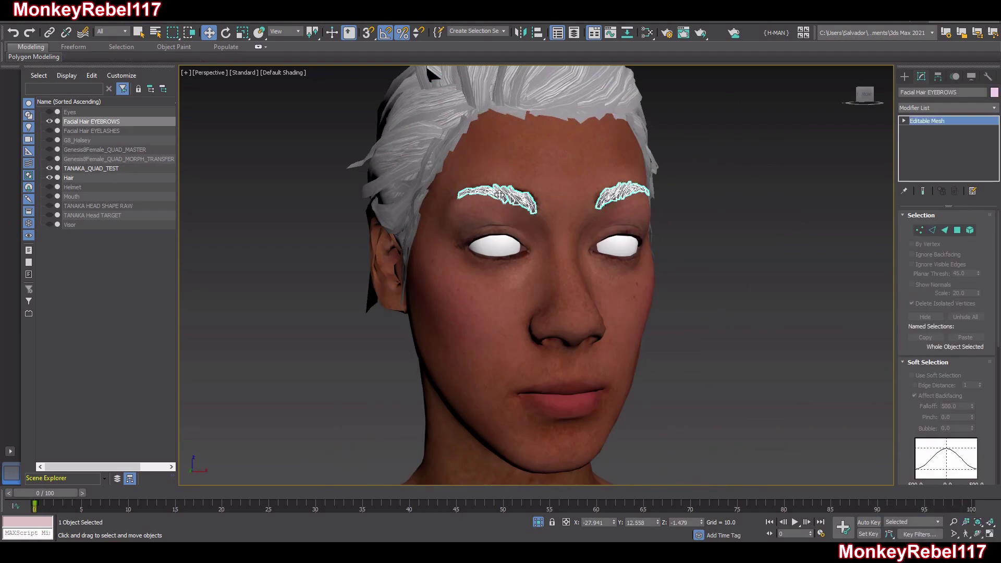
{"action": "left_click", "coordinate": [403, 164]}
{"action": "middle_click_drag", "start_coordinate": [404, 164], "coordinate": [482, 245], "text": "alt"}
{"action": "scroll", "coordinate": [482, 246], "scroll_direction": "down", "scroll_amount": 3}
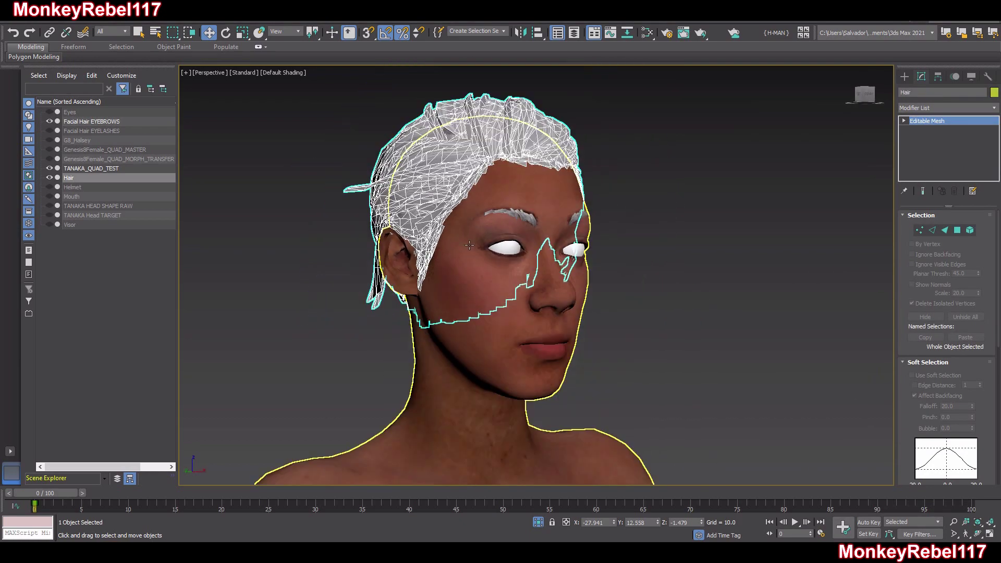
{"action": "left_click", "coordinate": [656, 236]}
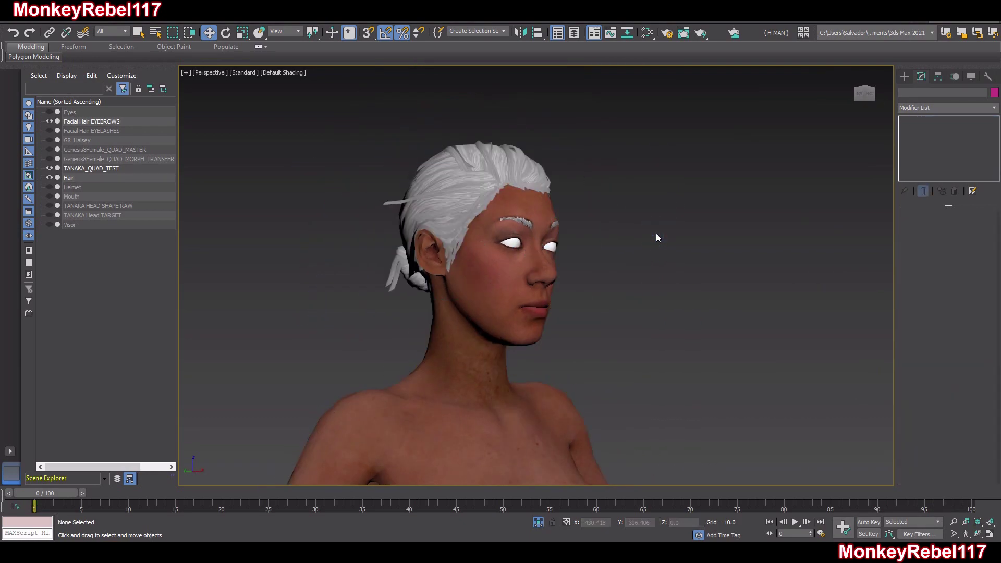
Unhide the Helmet and Visor objects and select both on the character's head.
{"action": "left_click", "coordinate": [50, 188]}
{"action": "left_click", "coordinate": [49, 224]}
{"action": "middle_click_drag", "start_coordinate": [584, 276], "coordinate": [500, 276], "text": "alt"}
{"action": "left_click", "coordinate": [646, 286]}
{"action": "left_click", "coordinate": [536, 292], "text": "ctrl"}
{"action": "scroll", "coordinate": [492, 242], "scroll_direction": "down", "scroll_amount": 6}
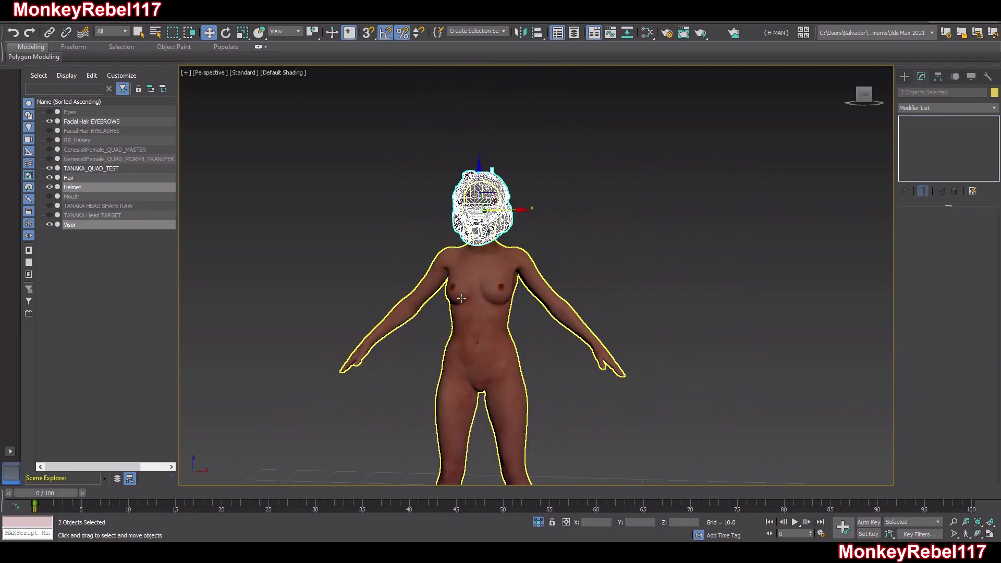
Examine how the helmet and visor fit over the head, with the selection cleared for a clean view.
{"action": "middle_click_drag", "start_coordinate": [492, 241], "coordinate": [594, 341], "text": "alt"}
{"action": "scroll", "coordinate": [495, 242], "scroll_direction": "up", "scroll_amount": 1}
{"action": "scroll", "coordinate": [545, 253], "scroll_direction": "up", "scroll_amount": 6}
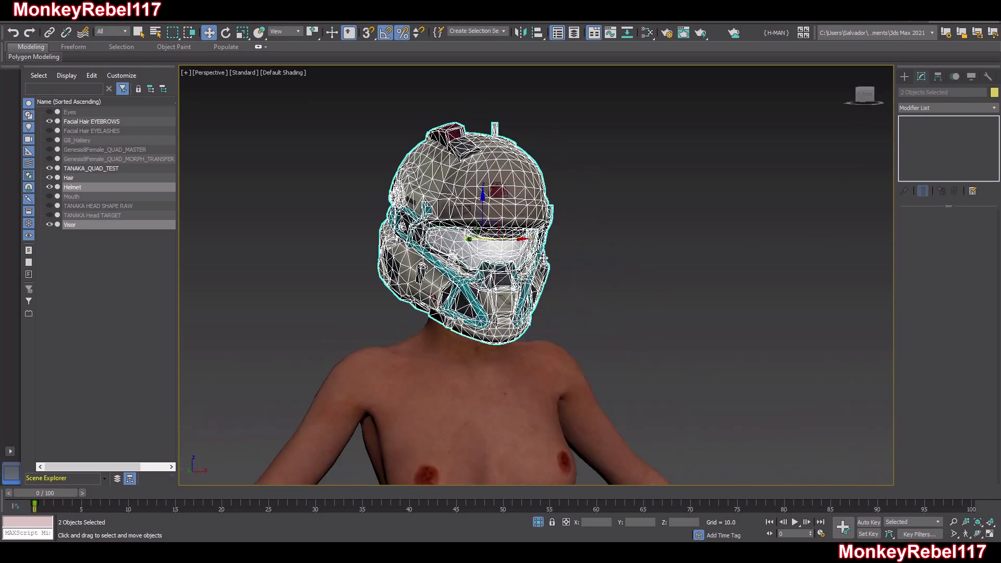
{"action": "middle_click_drag", "start_coordinate": [531, 252], "coordinate": [550, 265]}
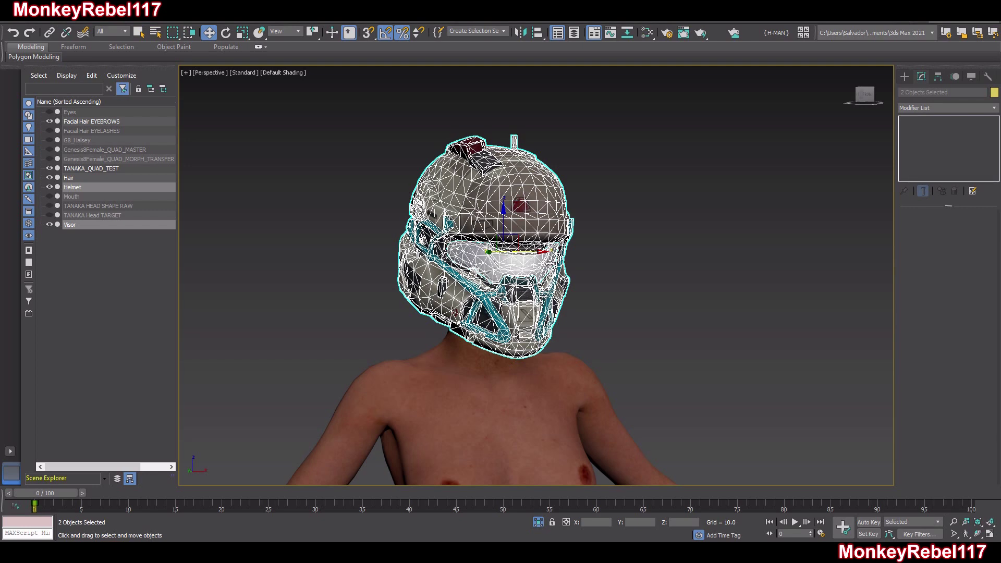
{"action": "scroll", "coordinate": [550, 264], "scroll_direction": "up", "scroll_amount": 1}
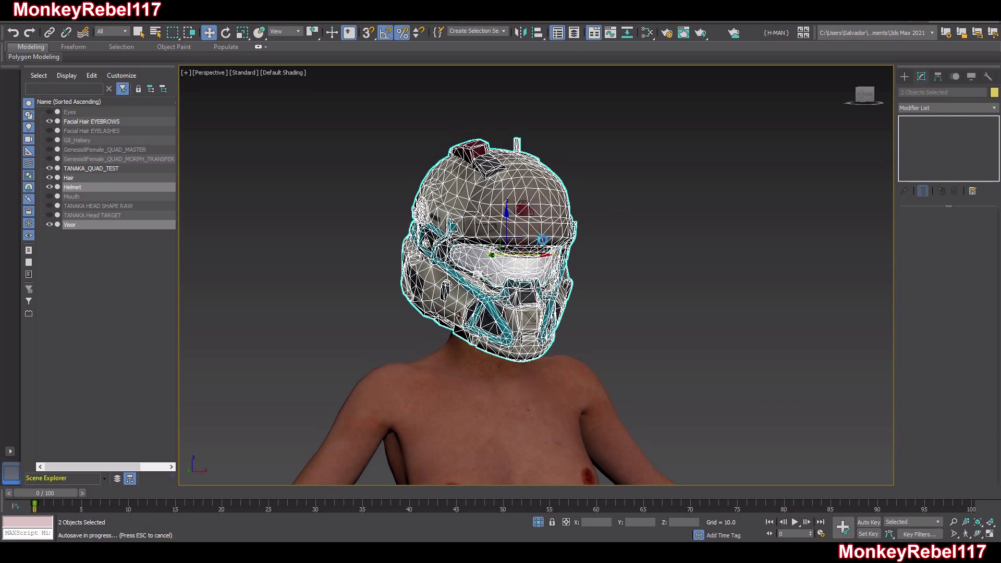
{"action": "scroll", "coordinate": [543, 240], "scroll_direction": "up", "scroll_amount": 1}
{"action": "middle_click_drag", "start_coordinate": [528, 257], "coordinate": [544, 264]}
{"action": "left_click", "coordinate": [713, 282]}
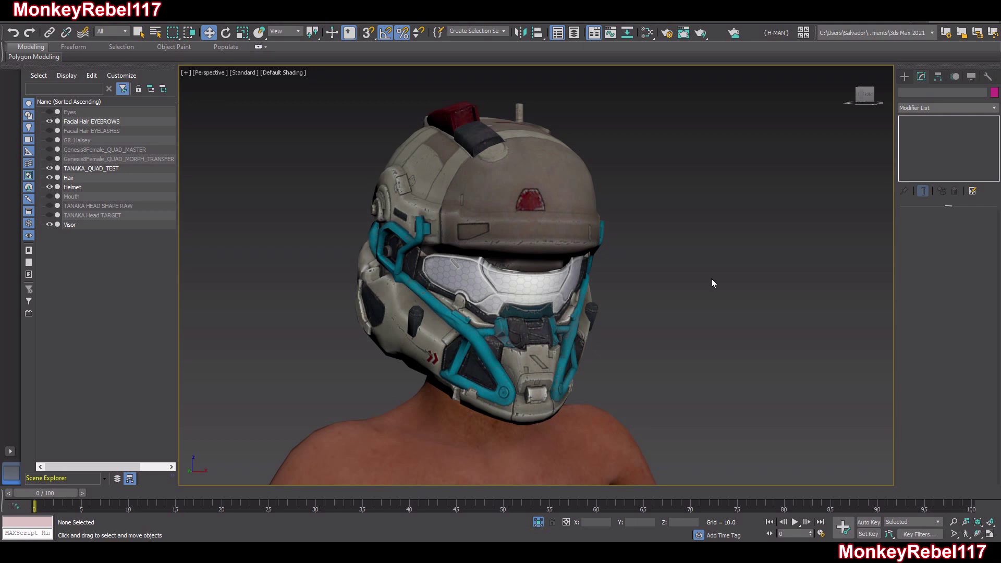
{"action": "middle_click_drag", "start_coordinate": [665, 283], "coordinate": [674, 288]}
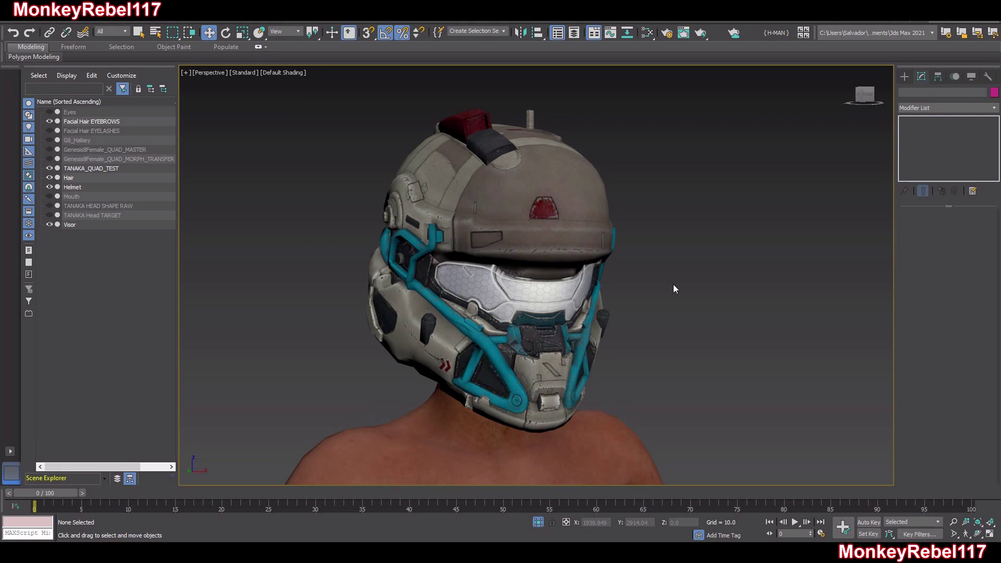
{"action": "middle_click_drag", "start_coordinate": [571, 242], "coordinate": [583, 244]}
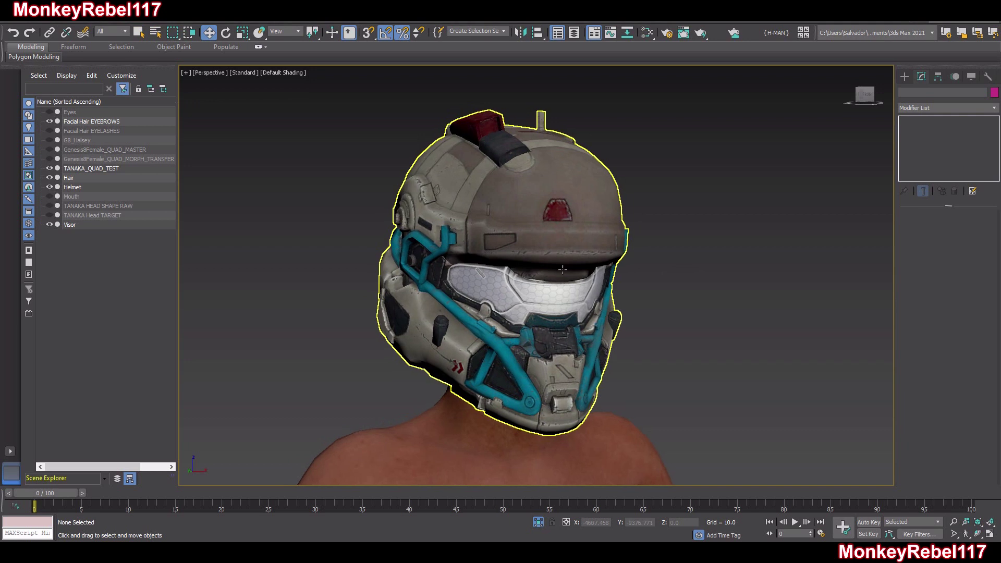
Hide the Visor and Helmet, check the hair and face underneath, and clear the selection.
{"action": "left_click", "coordinate": [49, 224]}
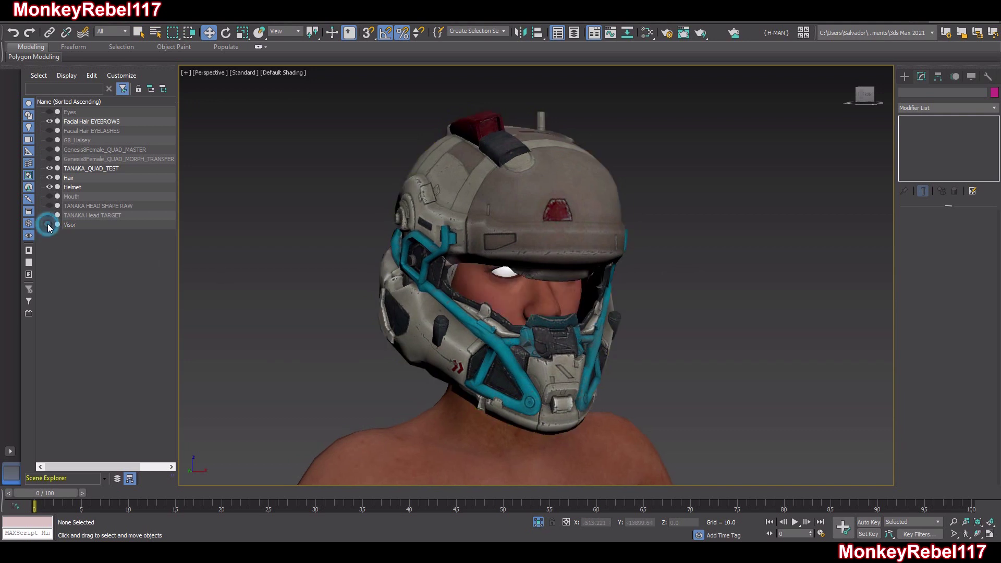
{"action": "left_click", "coordinate": [50, 187]}
{"action": "left_click", "coordinate": [542, 196]}
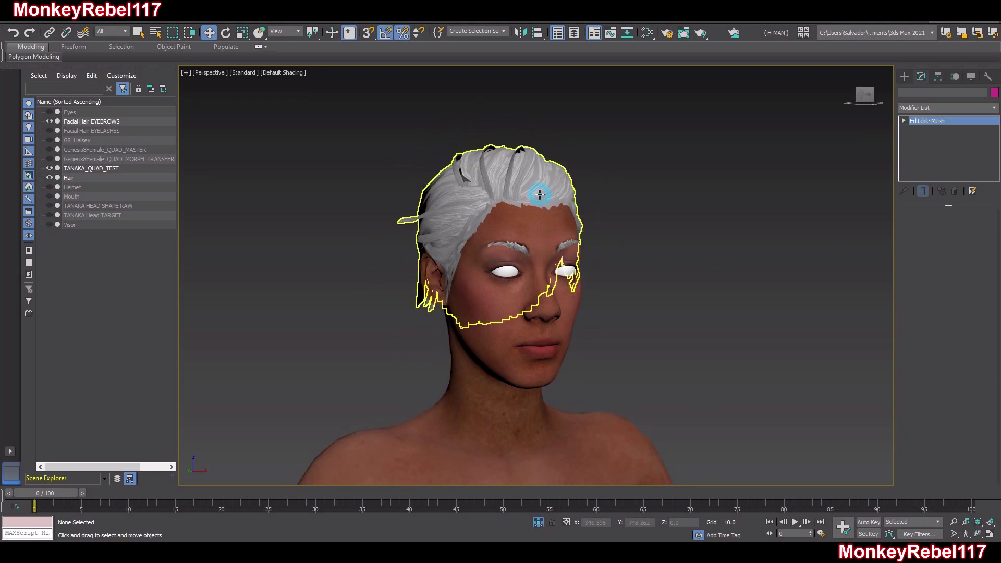
{"action": "left_click", "coordinate": [541, 223]}
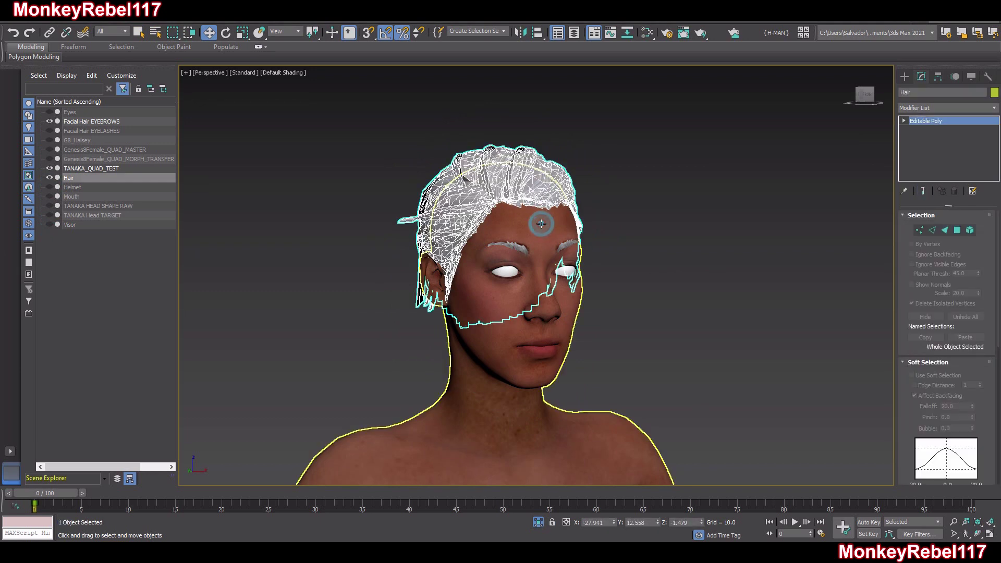
{"action": "left_click", "coordinate": [523, 250]}
{"action": "left_click", "coordinate": [694, 229]}
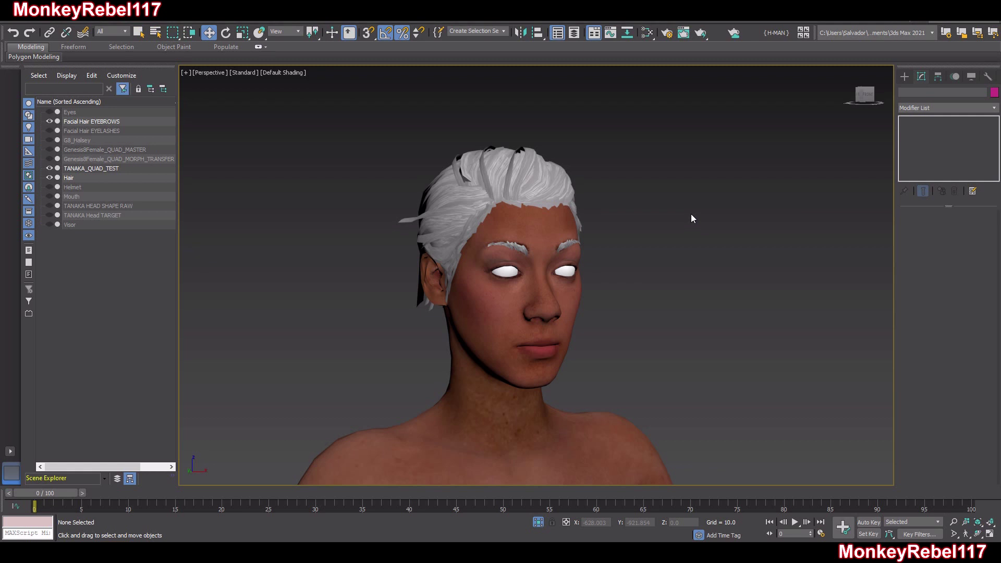
{"action": "mouse_move", "coordinate": [692, 217]}
{"action": "middle_mouse_down"}
{"action": "mouse_move", "coordinate": [701, 196]}
{"action": "mouse_move", "coordinate": [702, 208]}
{"action": "middle_mouse_up"}
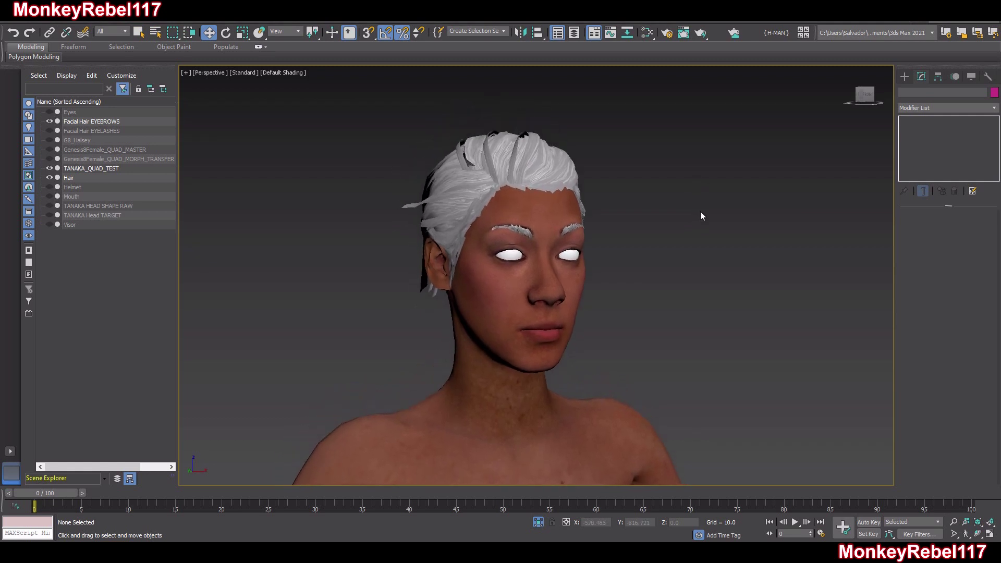
{"action": "scroll", "coordinate": [578, 297], "scroll_direction": "up", "scroll_amount": 4}
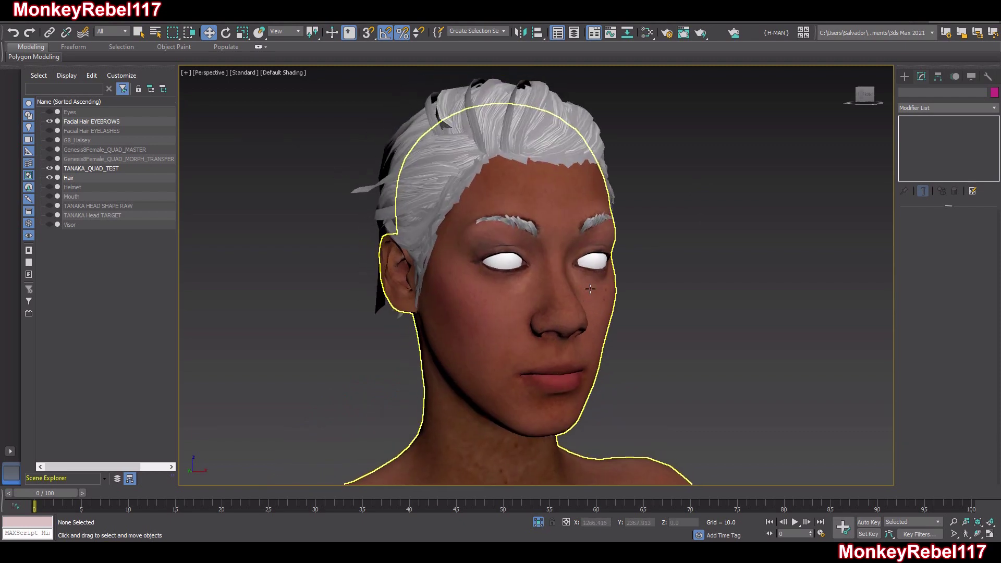